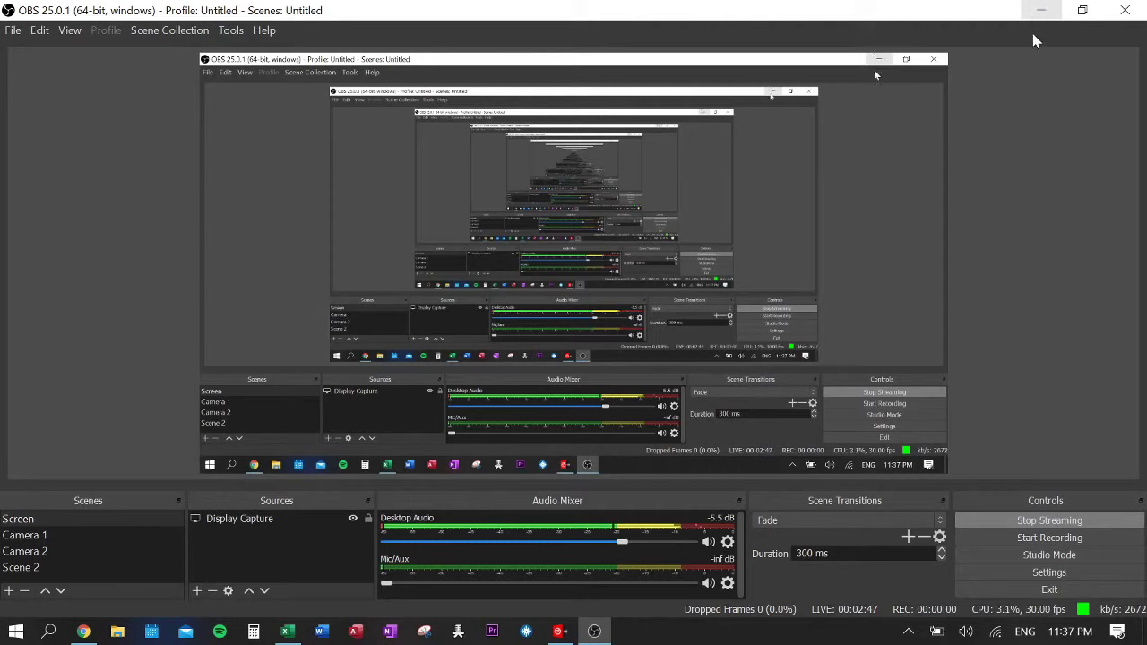
Switch to VirtualDJ, load Chocolate by Serebro onto deck B and start playing it.
click(558, 632)
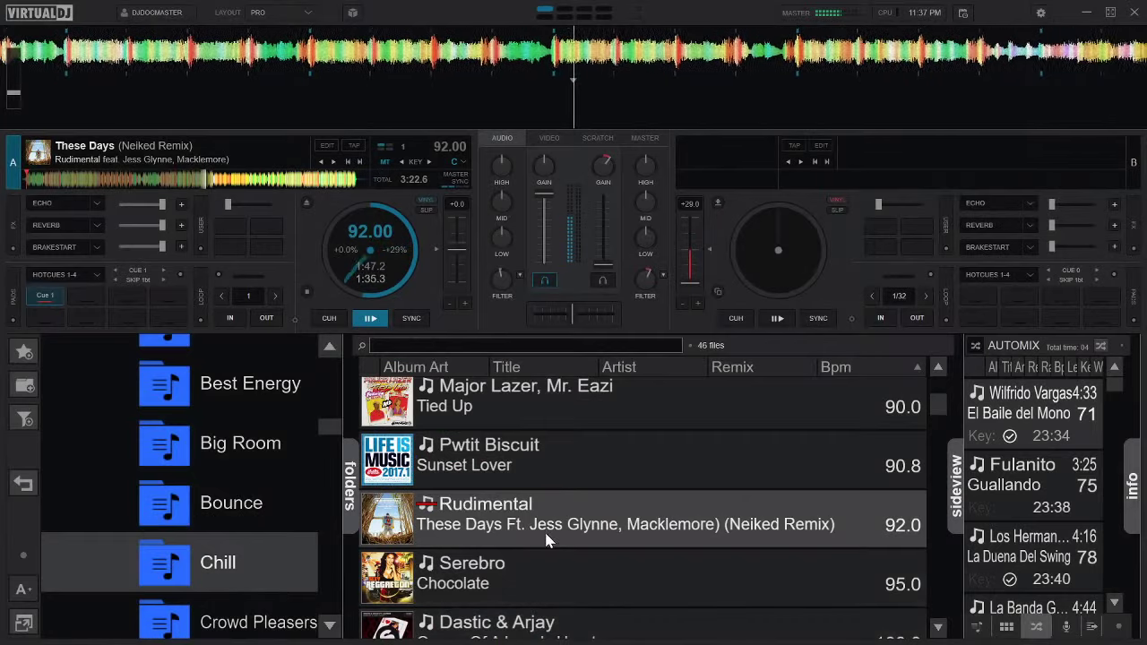
scroll(576, 529, down, 1)
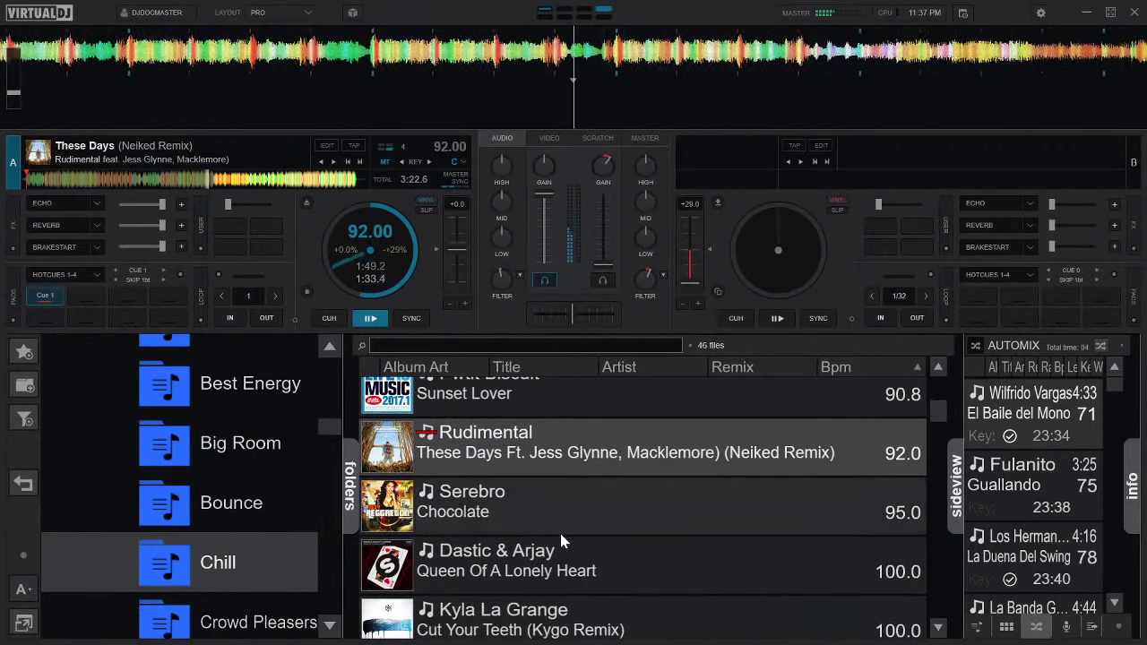
drag(475, 510, 766, 251)
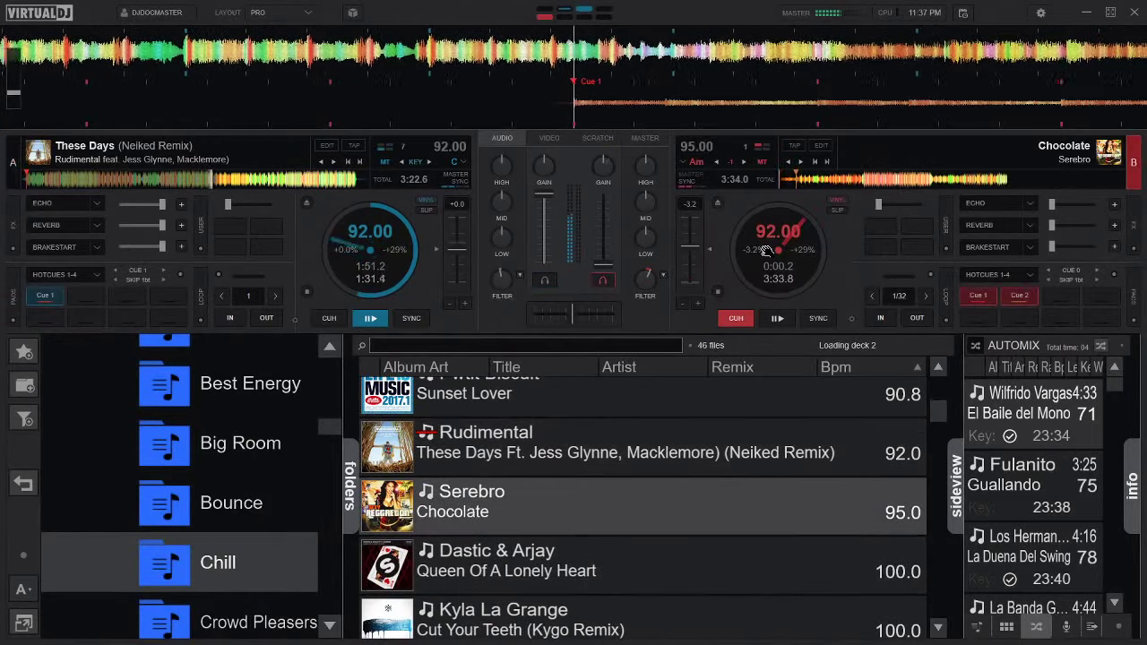
key(space)
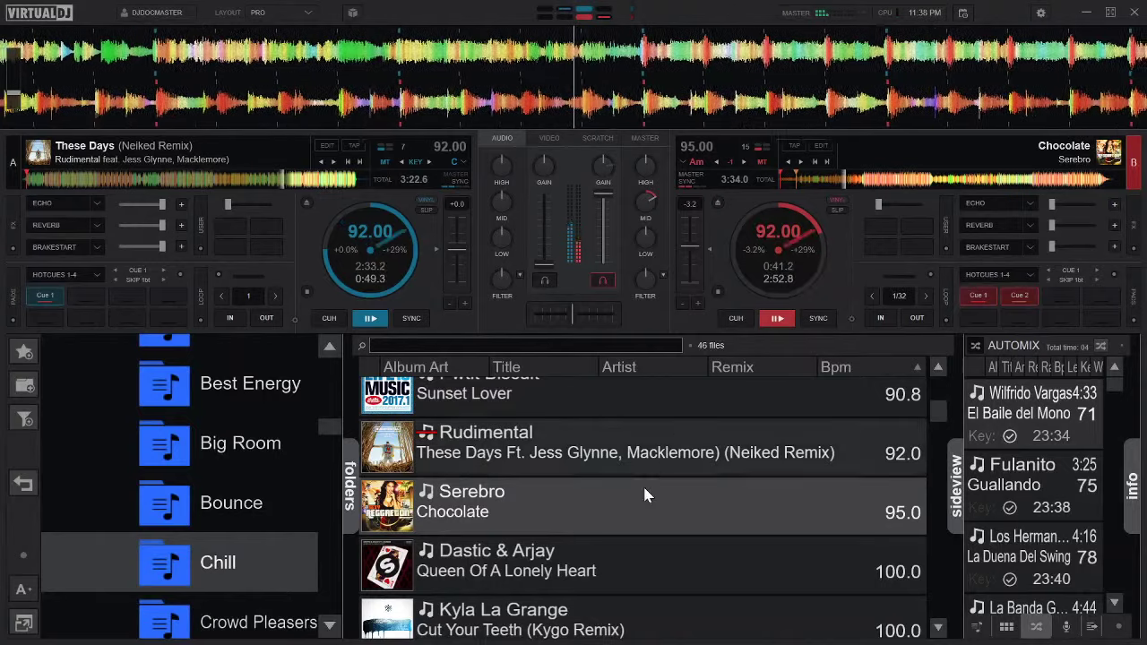
Load Cut Your Teeth (Kygo Remix) onto deck A and set hot cue 4 on deck B's song.
scroll(572, 528, down, 3)
drag(498, 470, 391, 249)
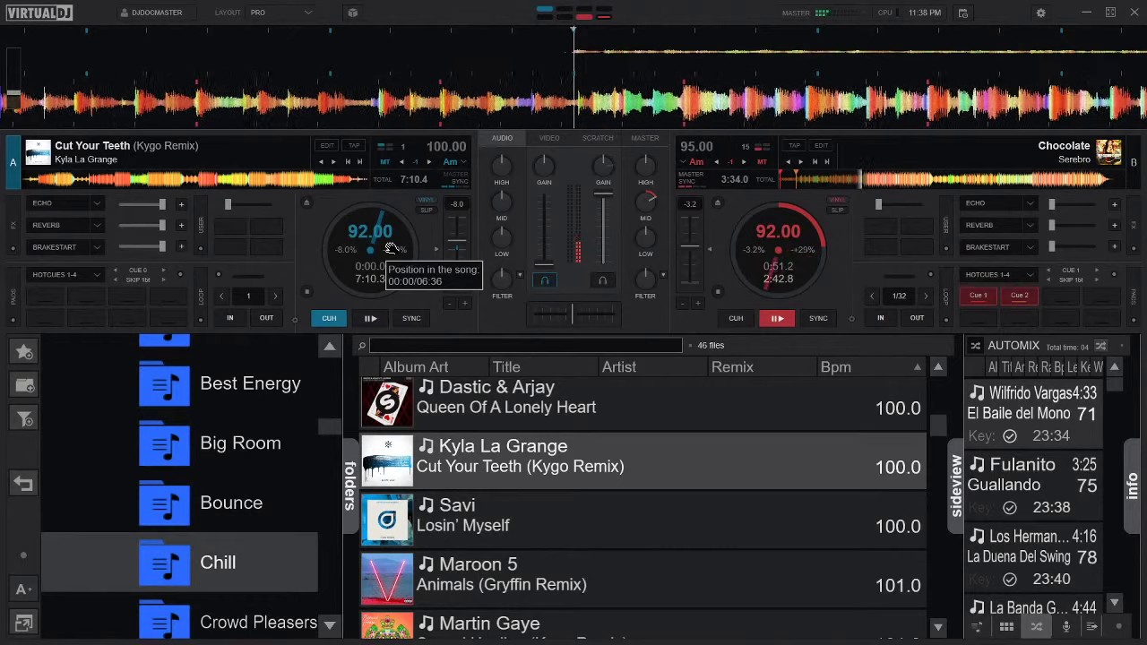
key(4)
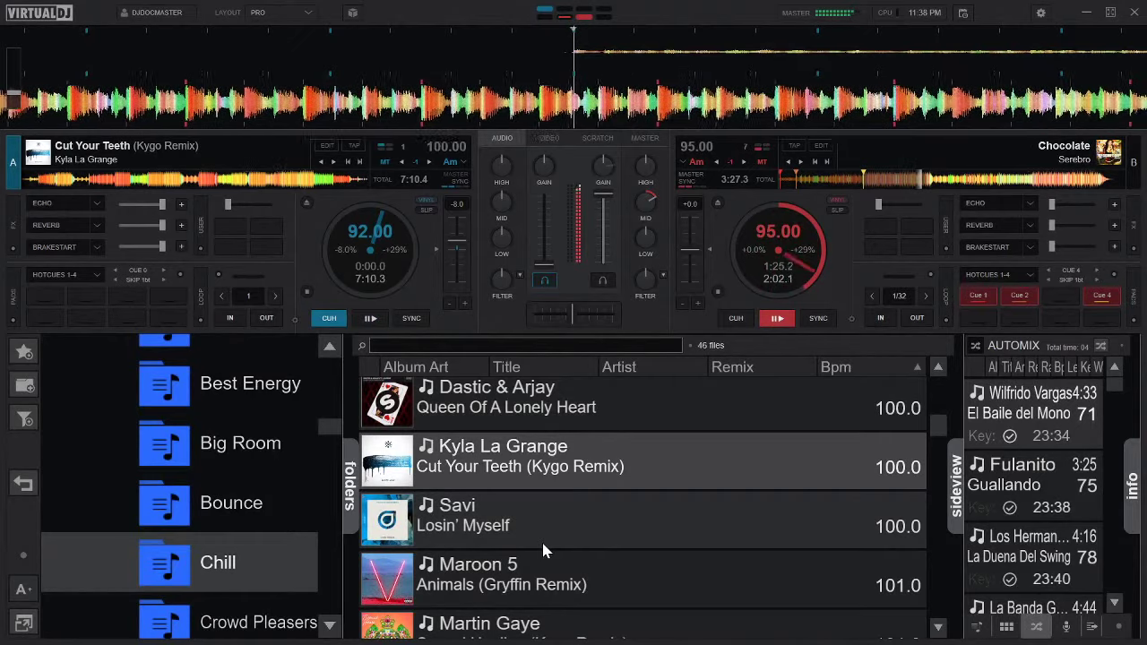
Start Cut Your Teeth on deck A synced to deck B at 95 BPM, and reset its pitch to 100 BPM.
click(544, 550)
key(Down)
key(Down)
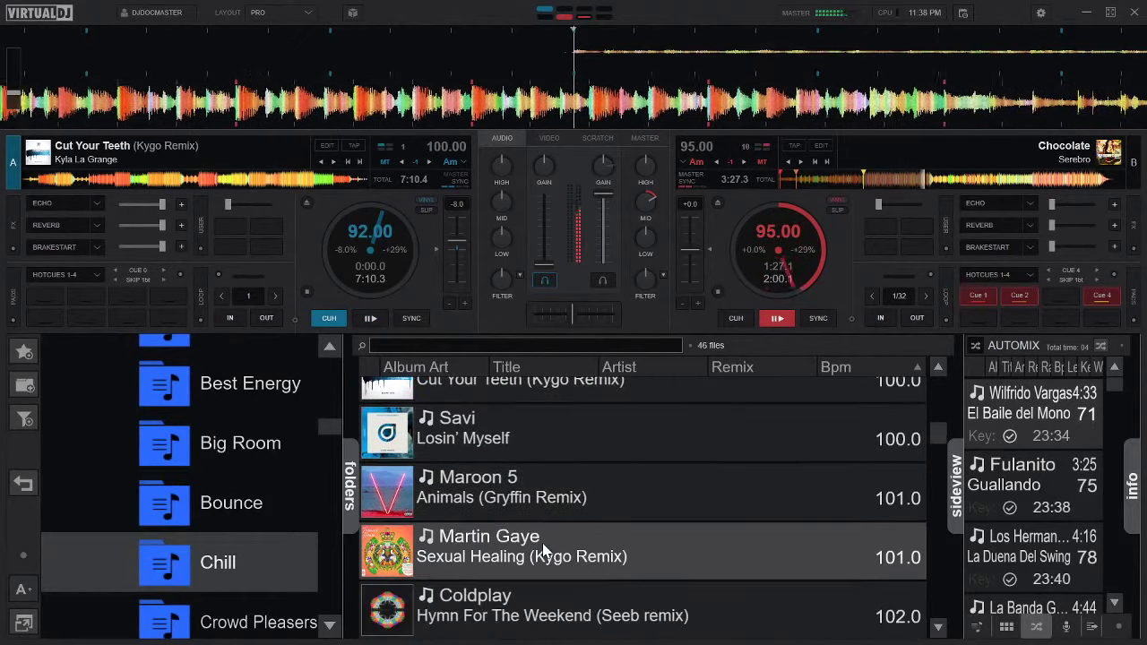
key(Up)
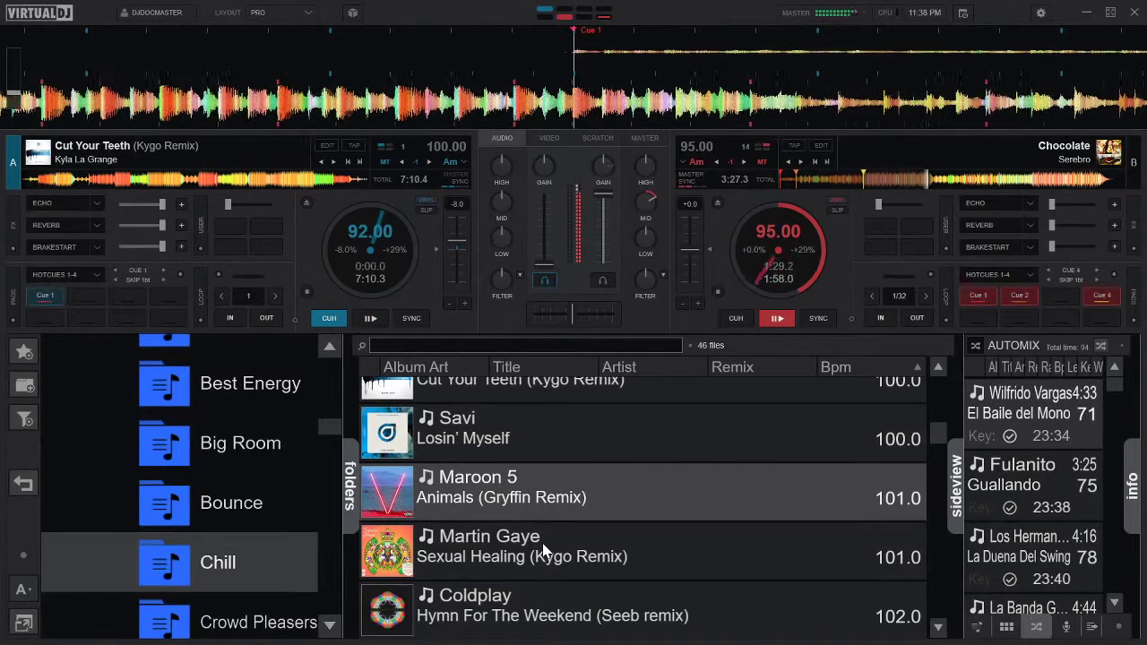
key(space)
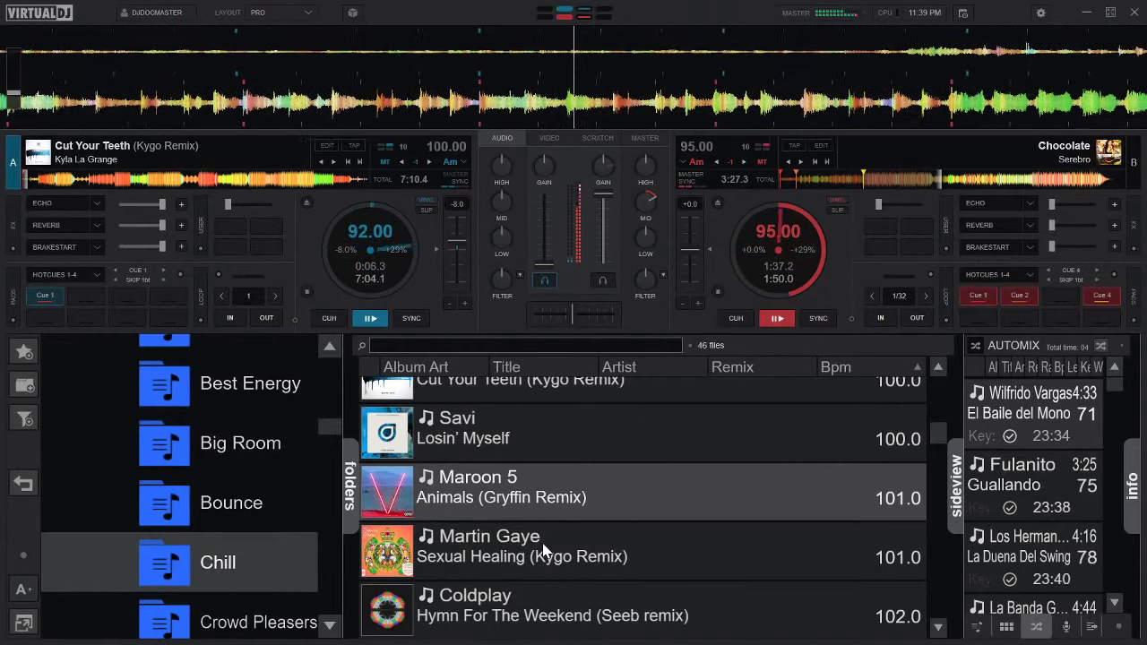
key(s)
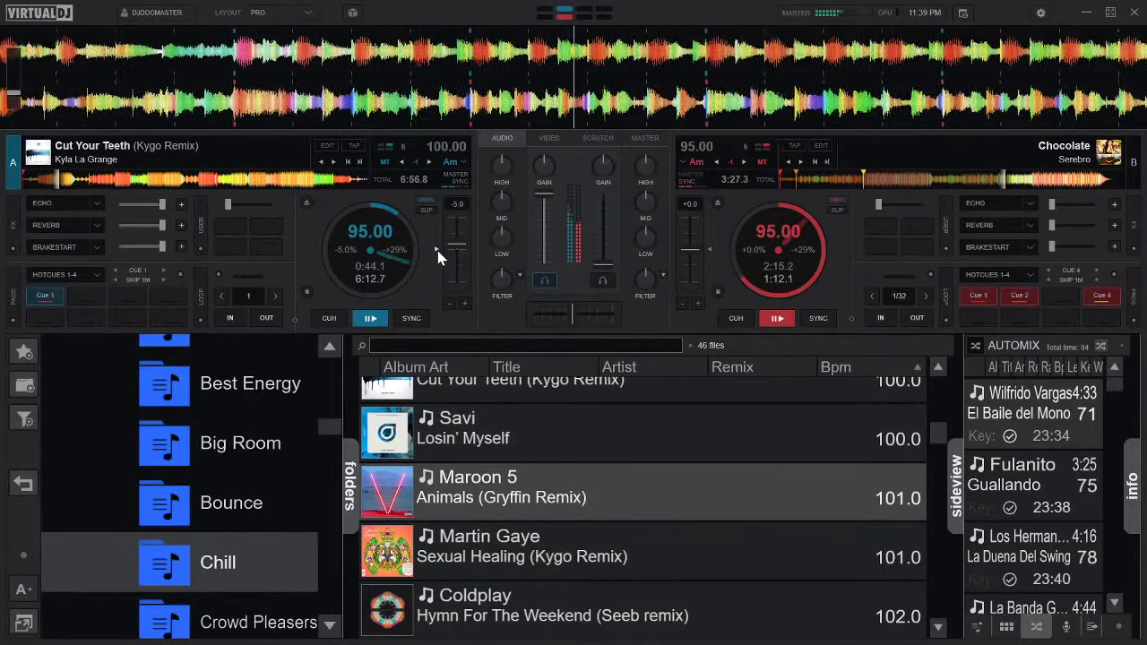
click(437, 251)
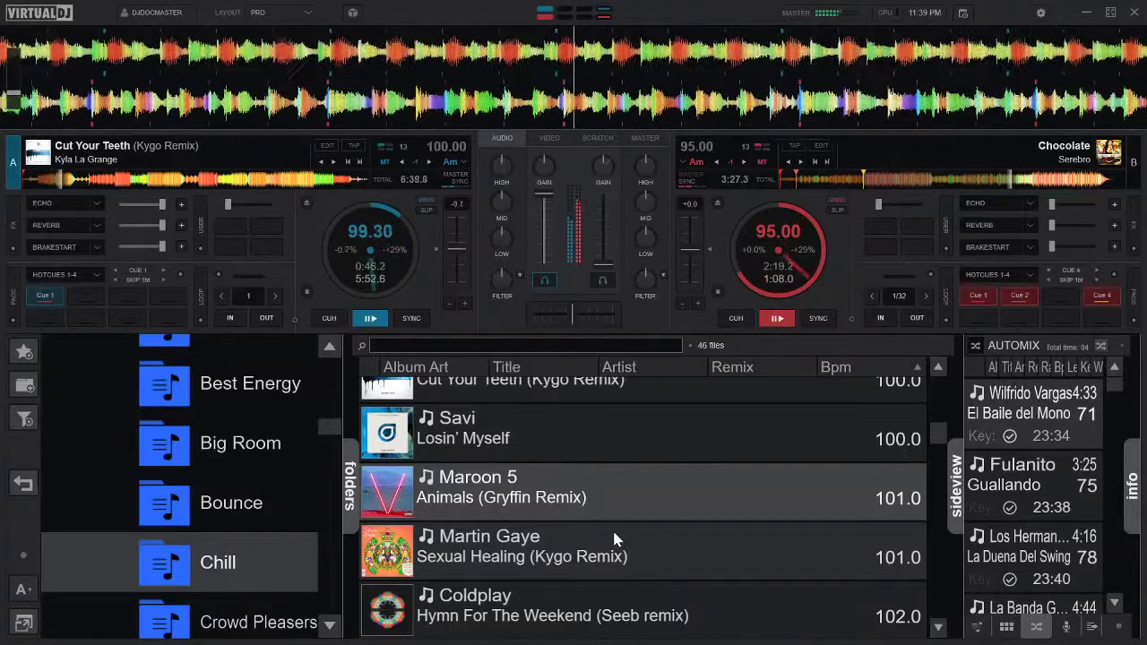
Look through the songs in the Chill and Feel Good folders and return to the Chill folder.
scroll(615, 536, down, 3)
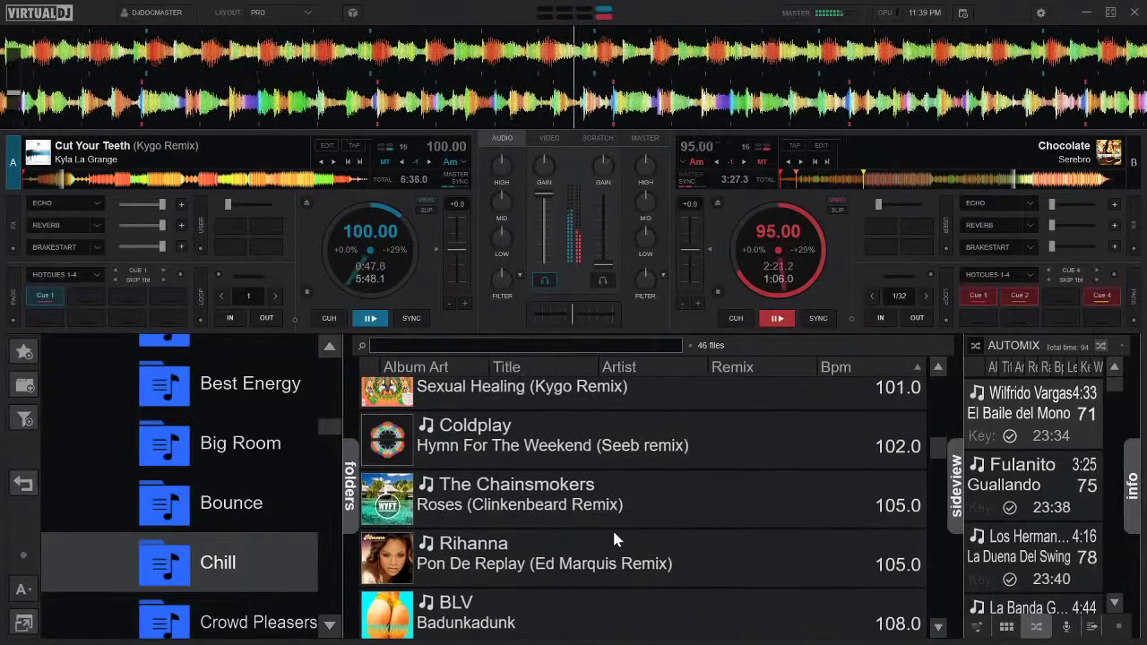
scroll(257, 532, down, 1)
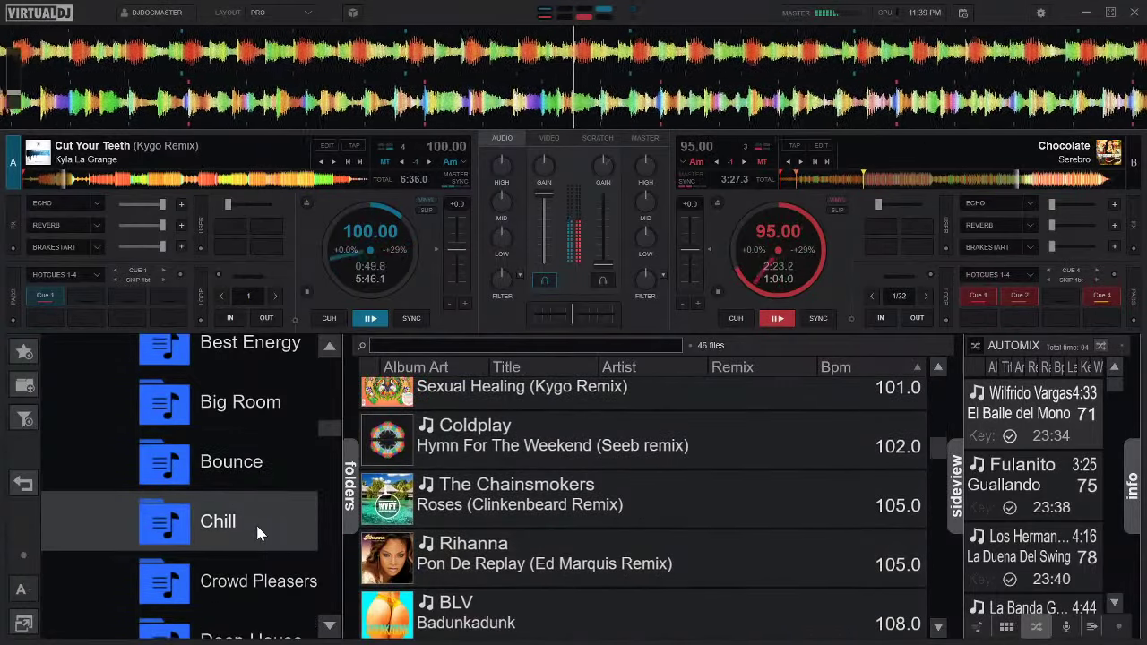
scroll(257, 532, down, 4)
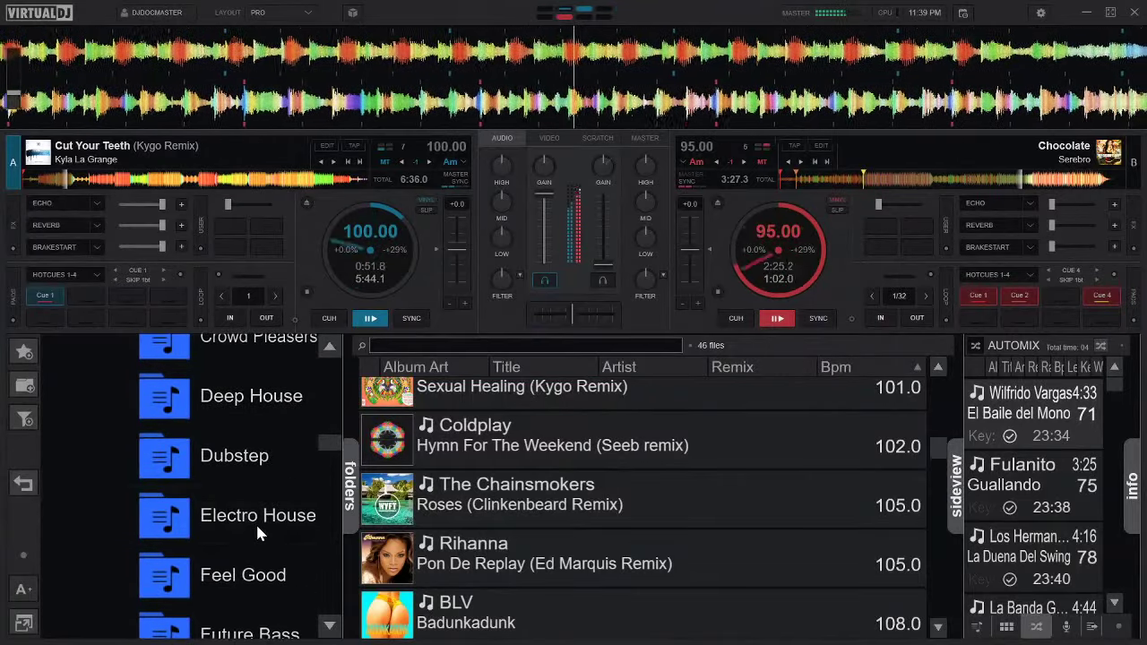
click(257, 575)
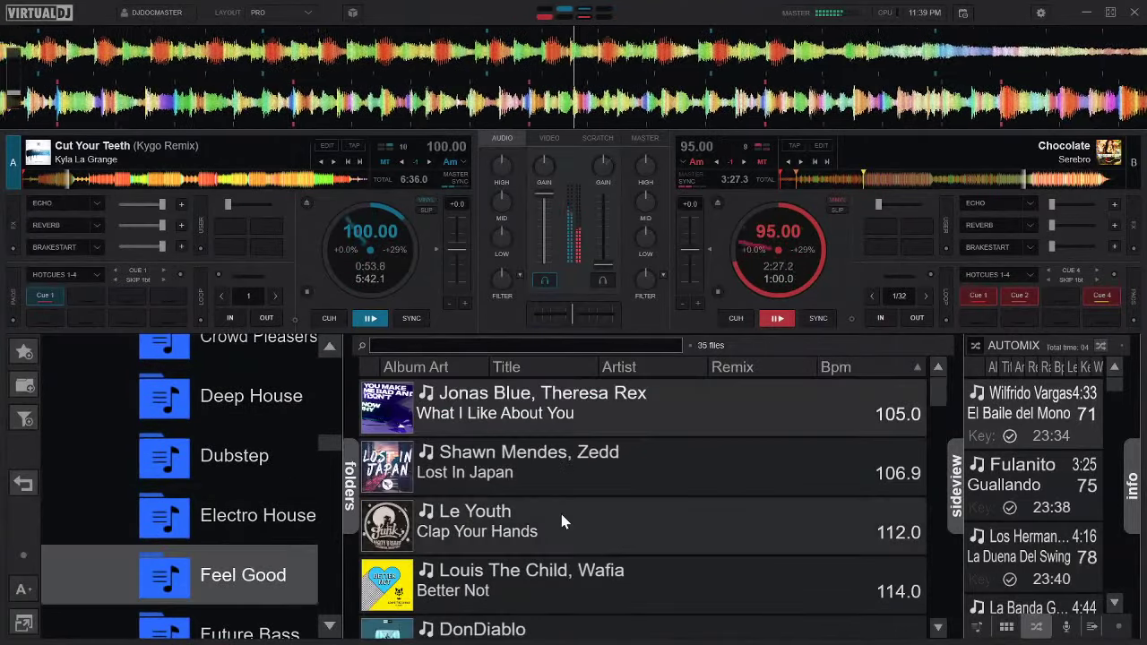
scroll(548, 493, down, 2)
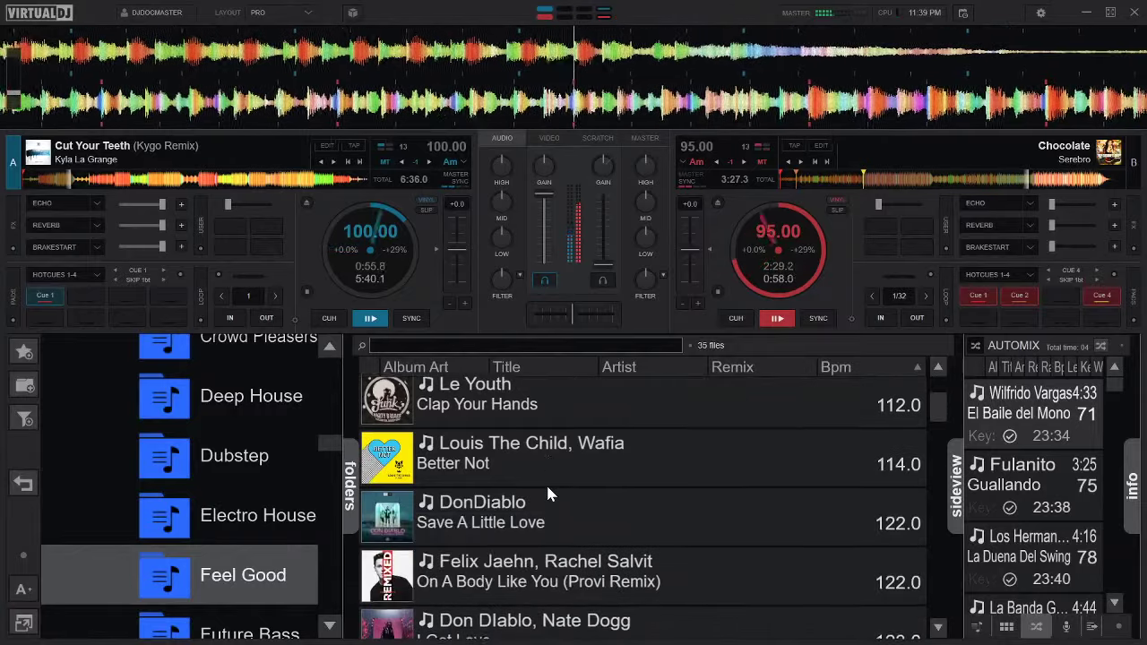
scroll(159, 453, up, 1)
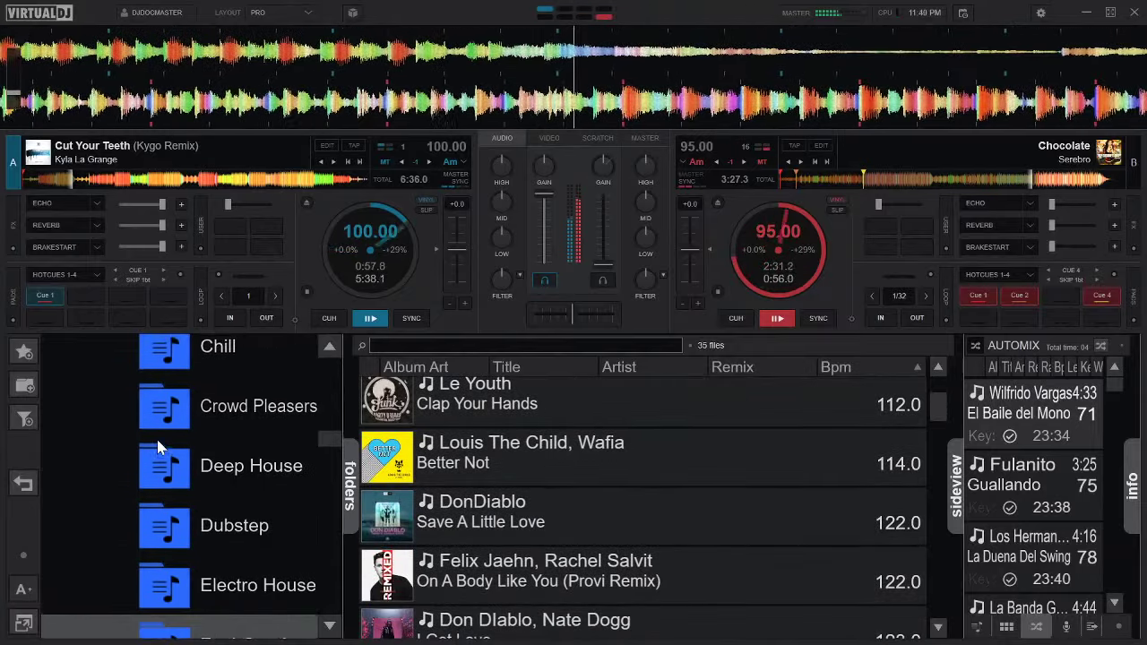
scroll(158, 448, up, 1)
click(196, 433)
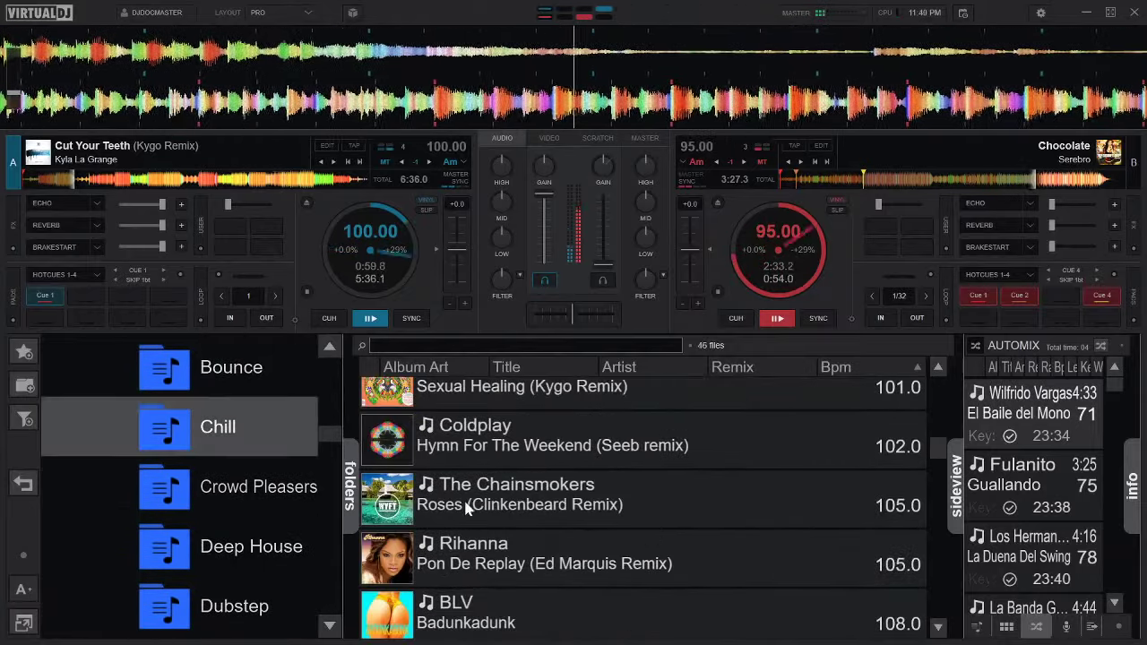
Load Badunkadunk by BLV from the Chill folder onto deck B with headphone monitoring.
scroll(577, 538, down, 9)
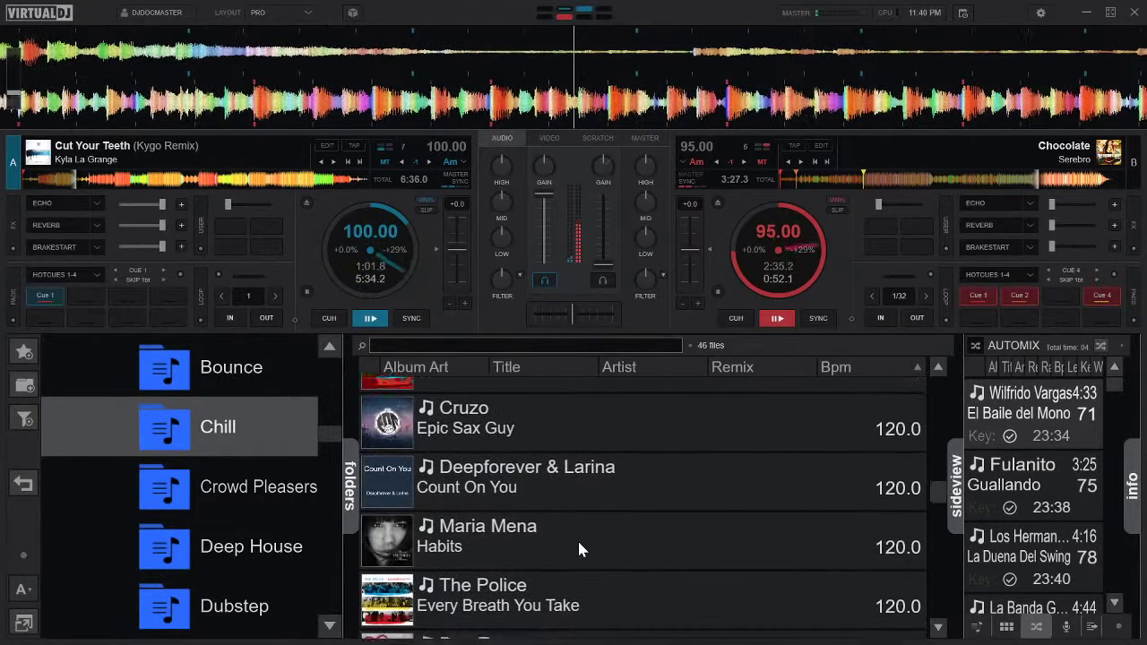
scroll(579, 542, down, 15)
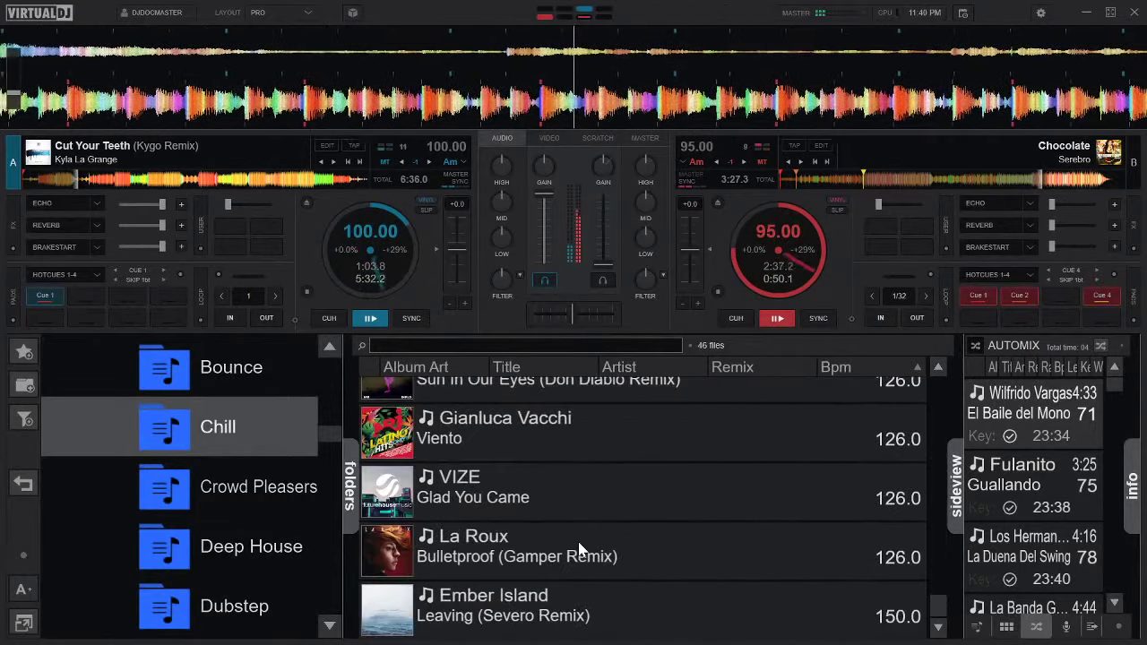
scroll(579, 548, up, 20)
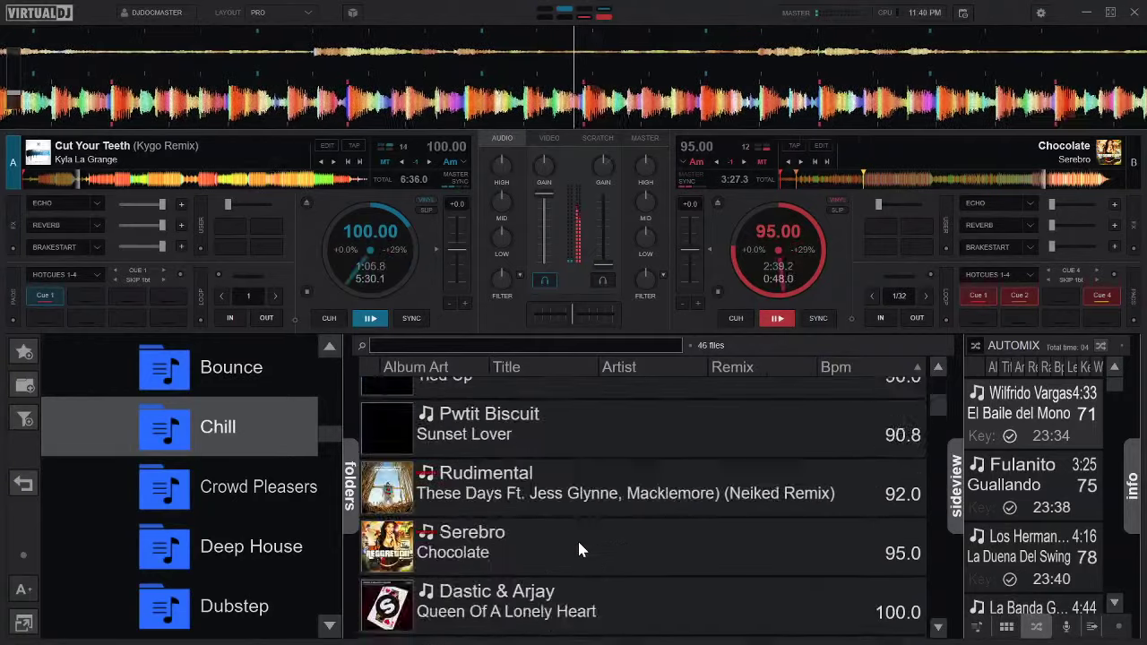
scroll(579, 548, up, 4)
scroll(579, 548, down, 12)
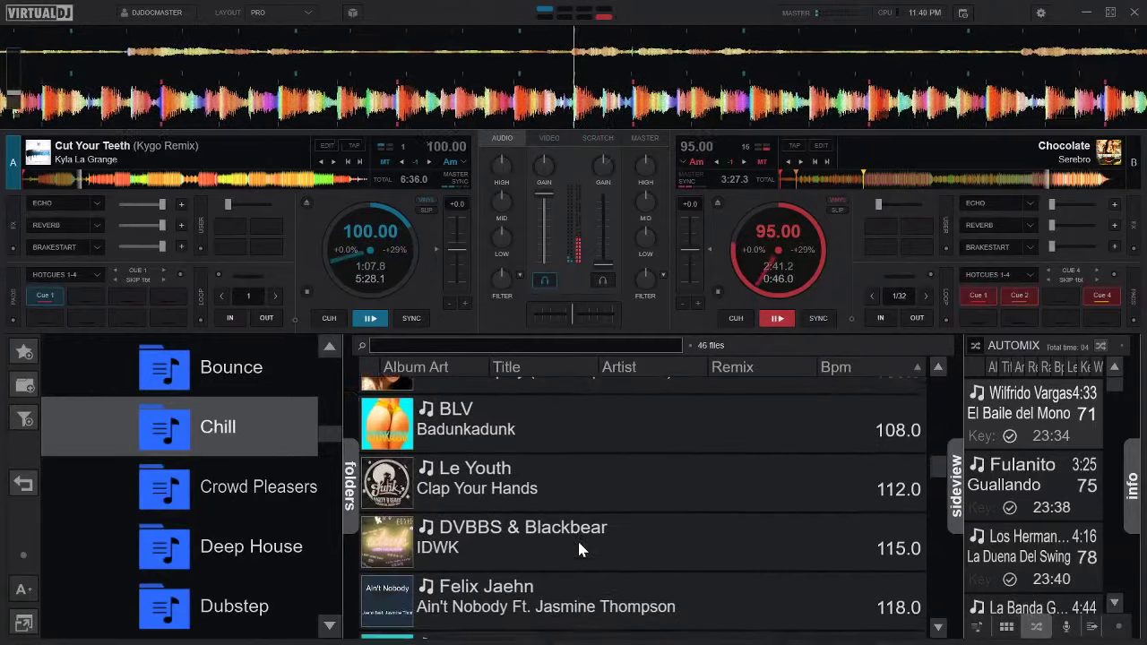
scroll(578, 548, down, 1)
scroll(578, 547, up, 4)
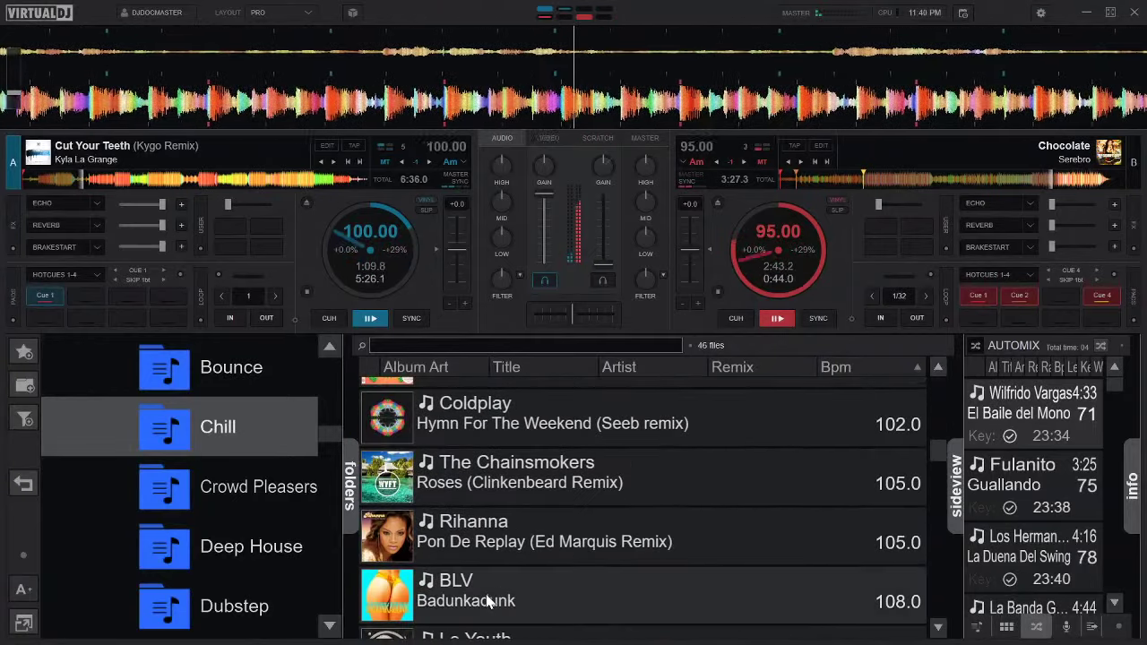
drag(490, 600, 744, 243)
click(603, 278)
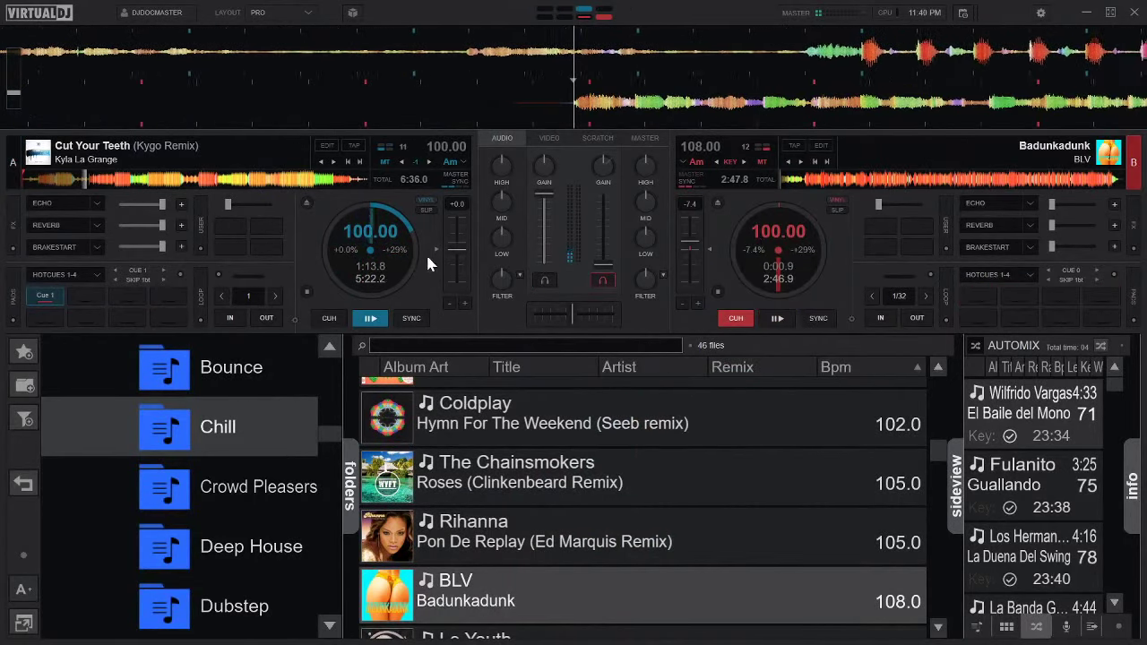
Load Losin' Myself by Savi from the Chill folder onto deck B.
scroll(498, 392, up, 8)
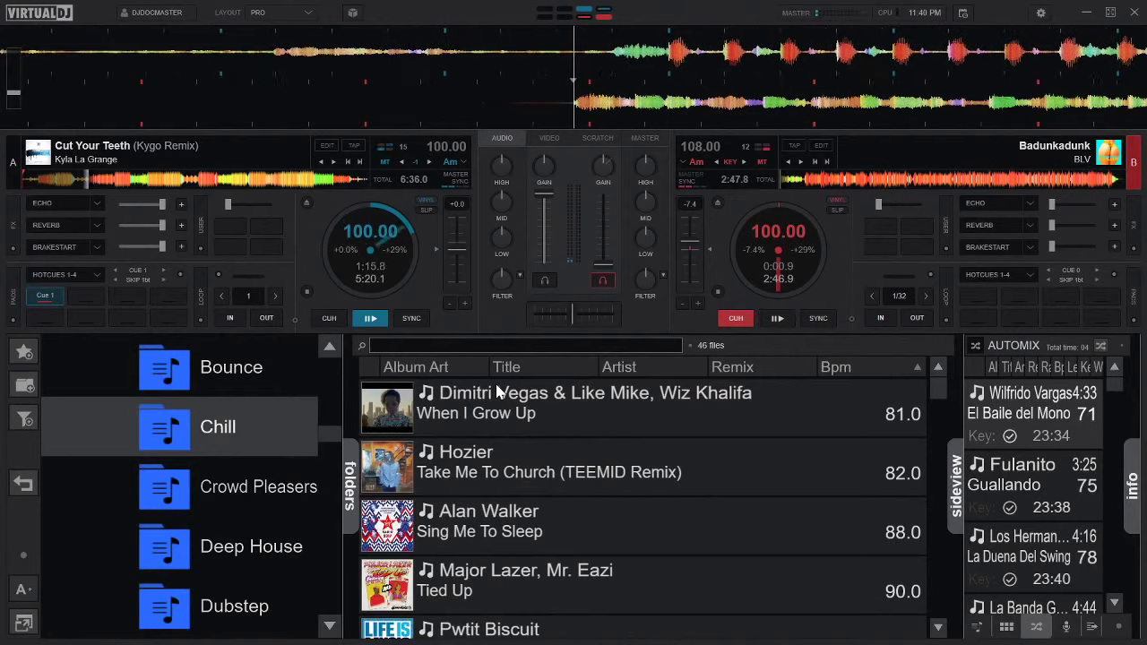
scroll(525, 439, down, 2)
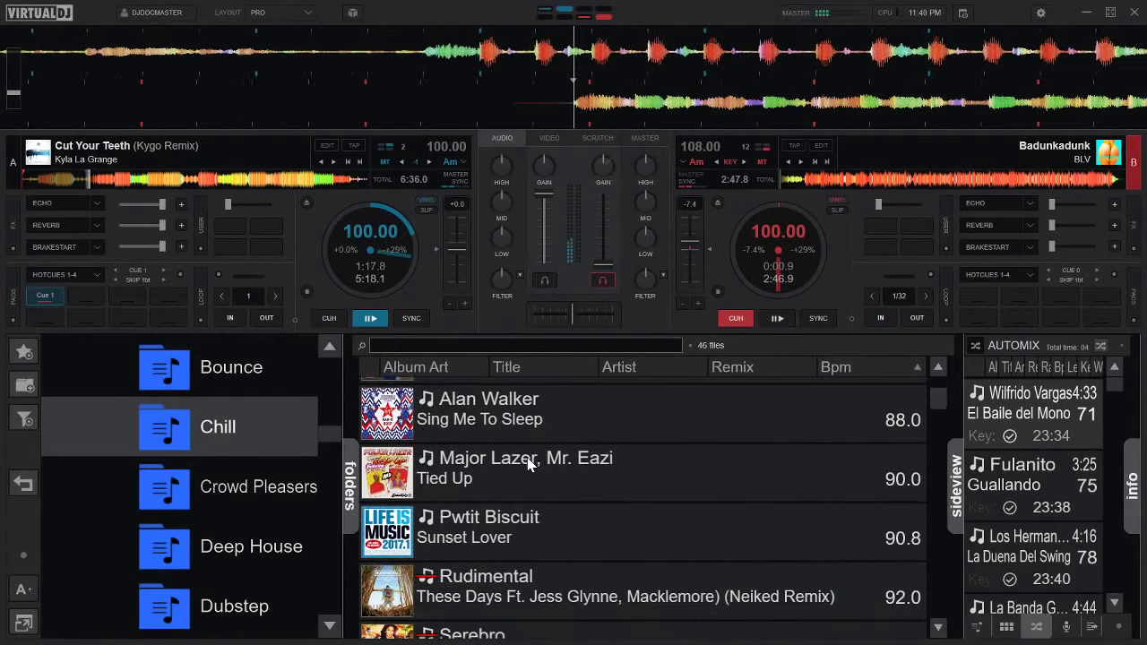
scroll(529, 464, up, 2)
scroll(533, 488, down, 6)
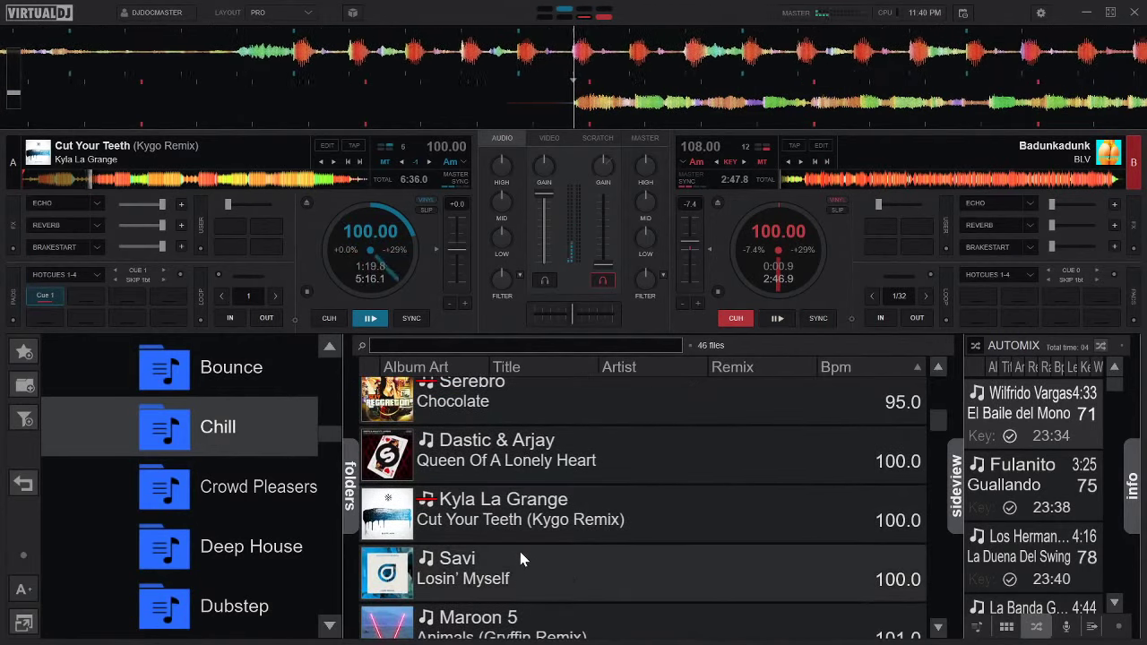
scroll(520, 558, down, 2)
drag(483, 500, 753, 291)
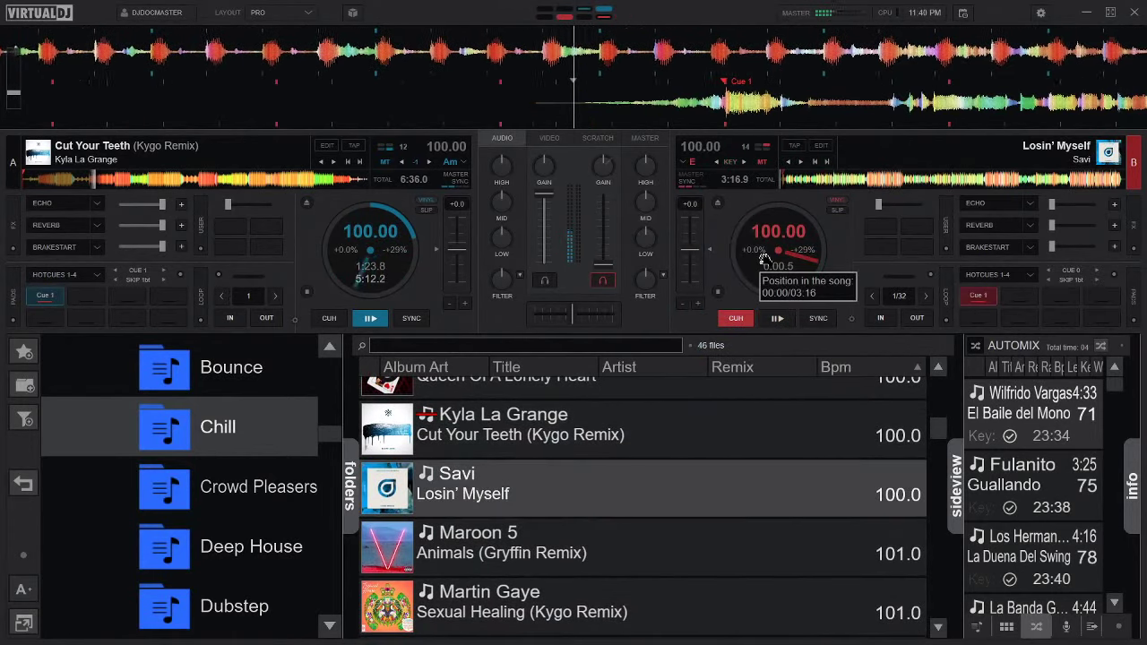
Start Losin' Myself on deck B from its cue 1 to mix it with deck A.
key(1)
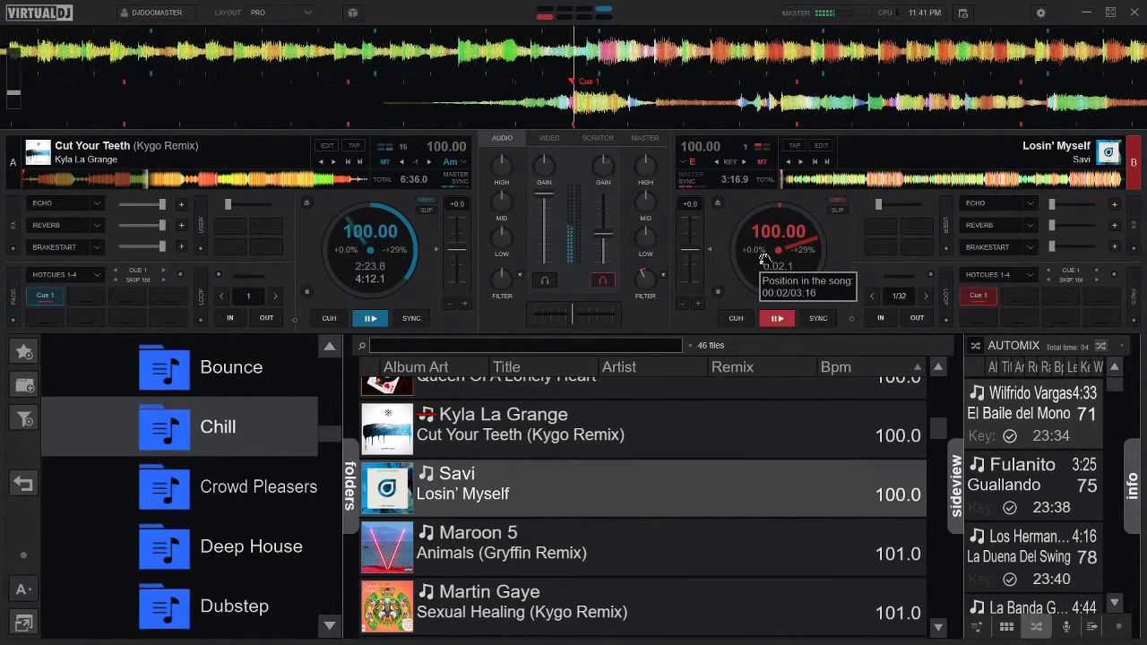
key(space)
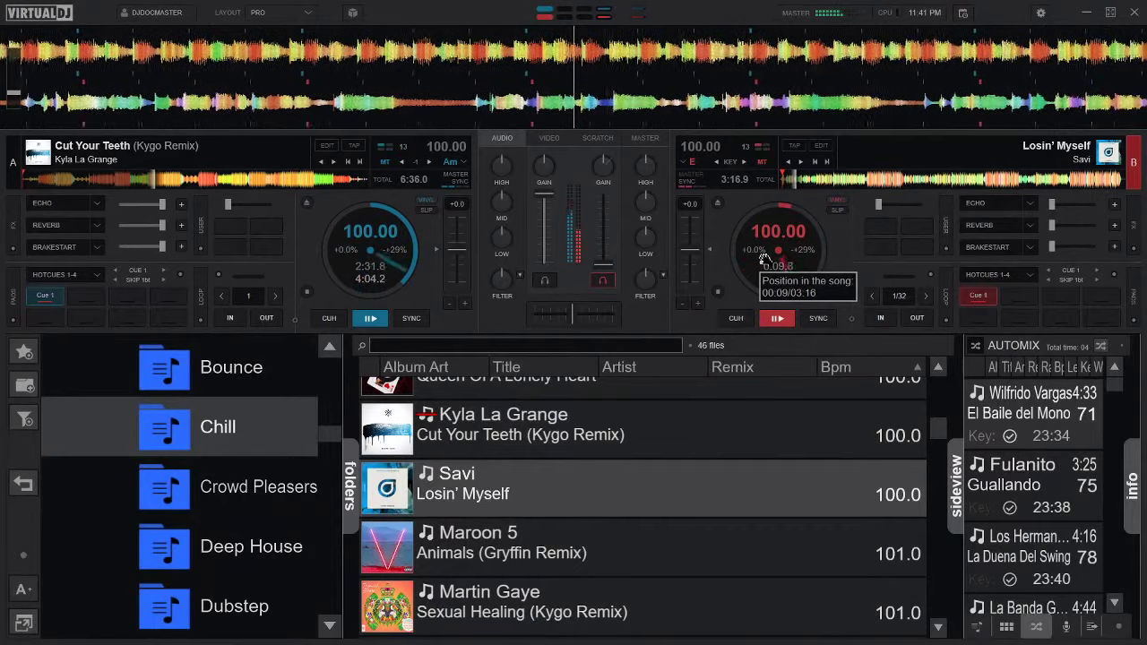
key(1)
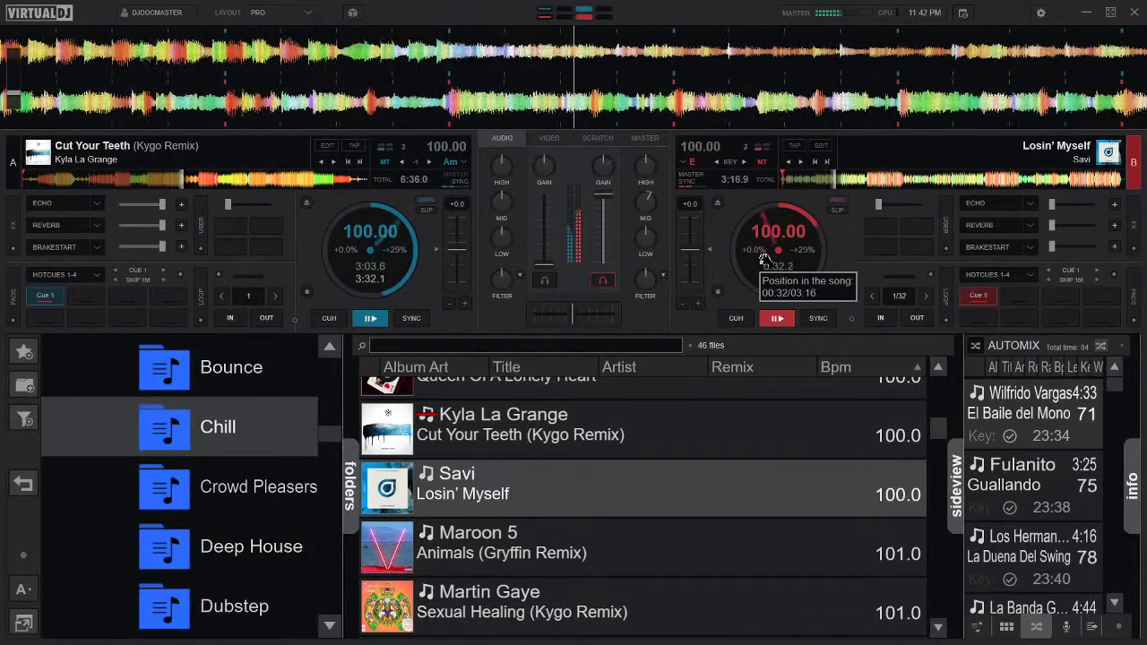
Load Sexual Healing (Kygo Remix) from the Chill folder onto deck A.
key(Down)
key(Down)
key(Down)
key(Down)
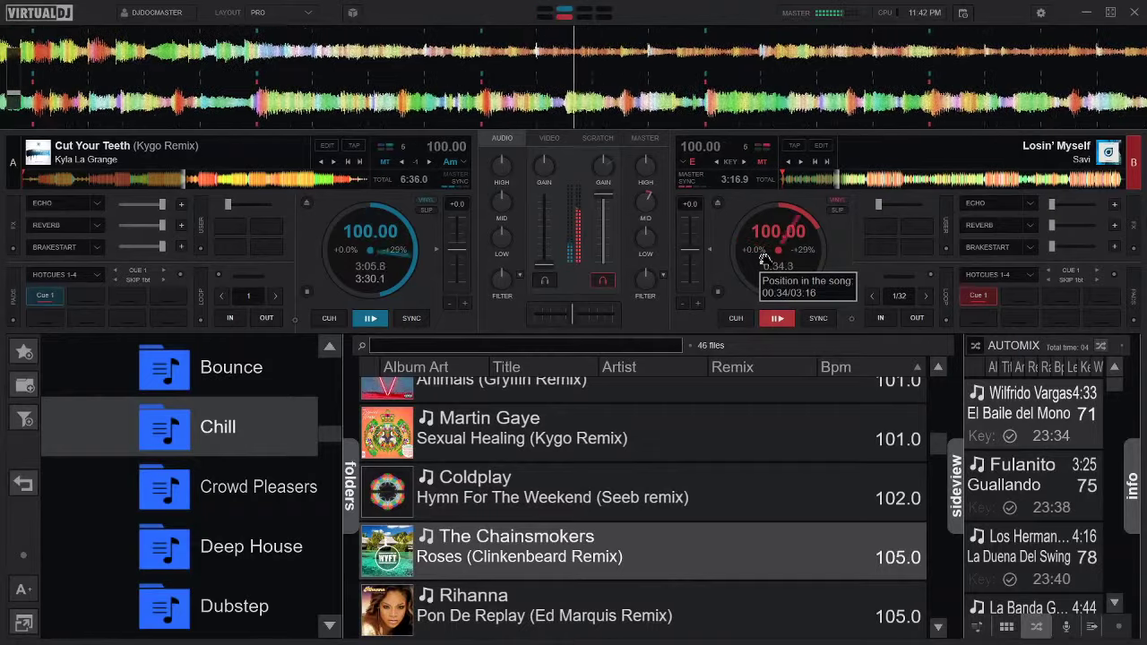
key(Up)
key(Up)
key(Up)
key(Up)
key(Up)
key(Down)
key(Down)
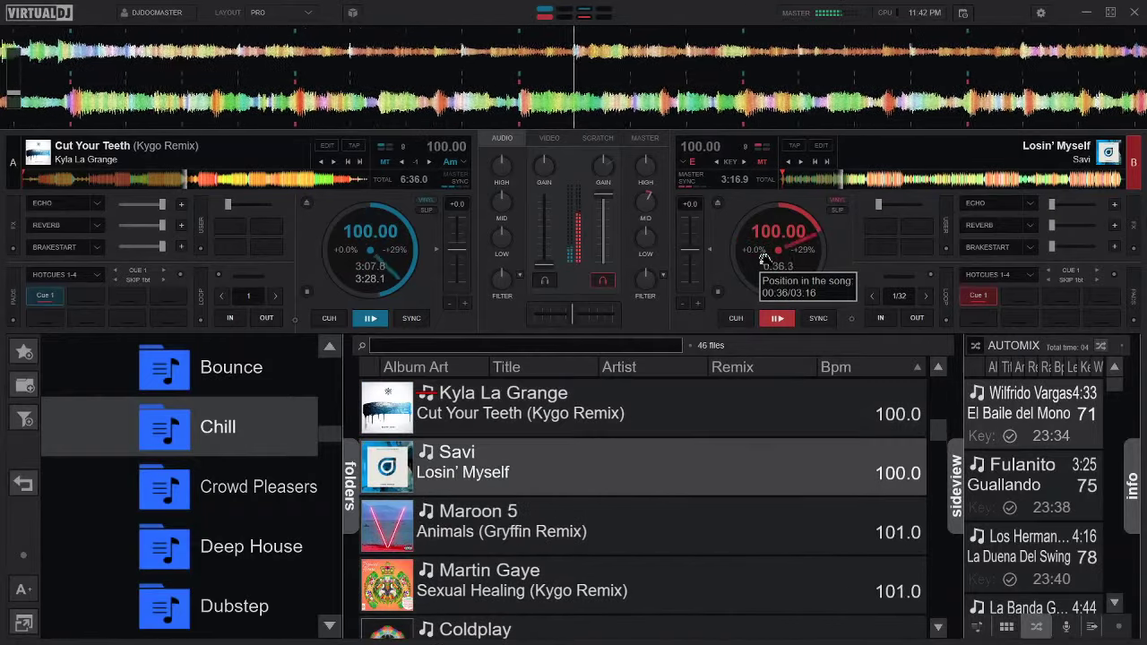
key(Down)
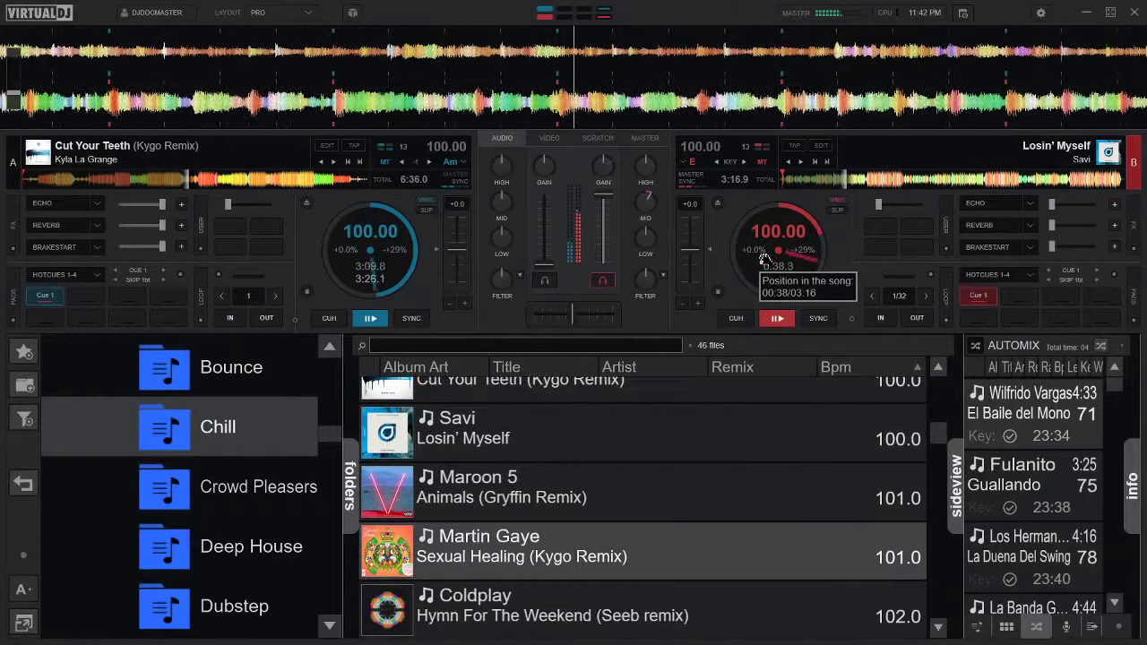
key(Left)
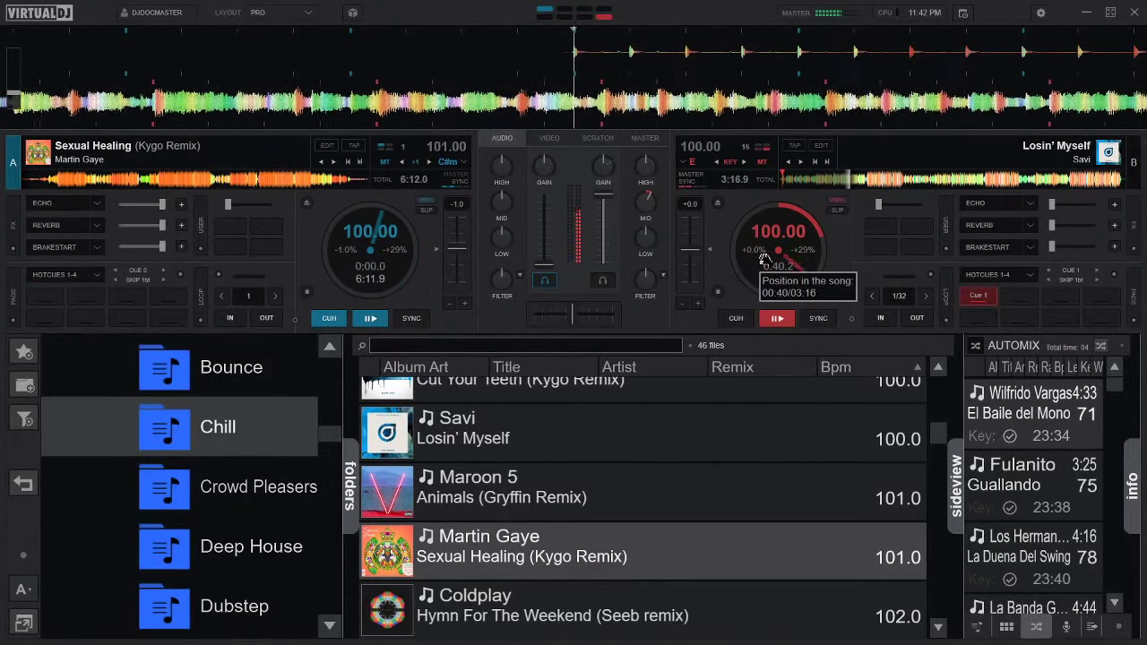
Start Sexual Healing on deck A from a new cue 1 in time with deck B, and reset its tempo to 101 BPM.
key(1)
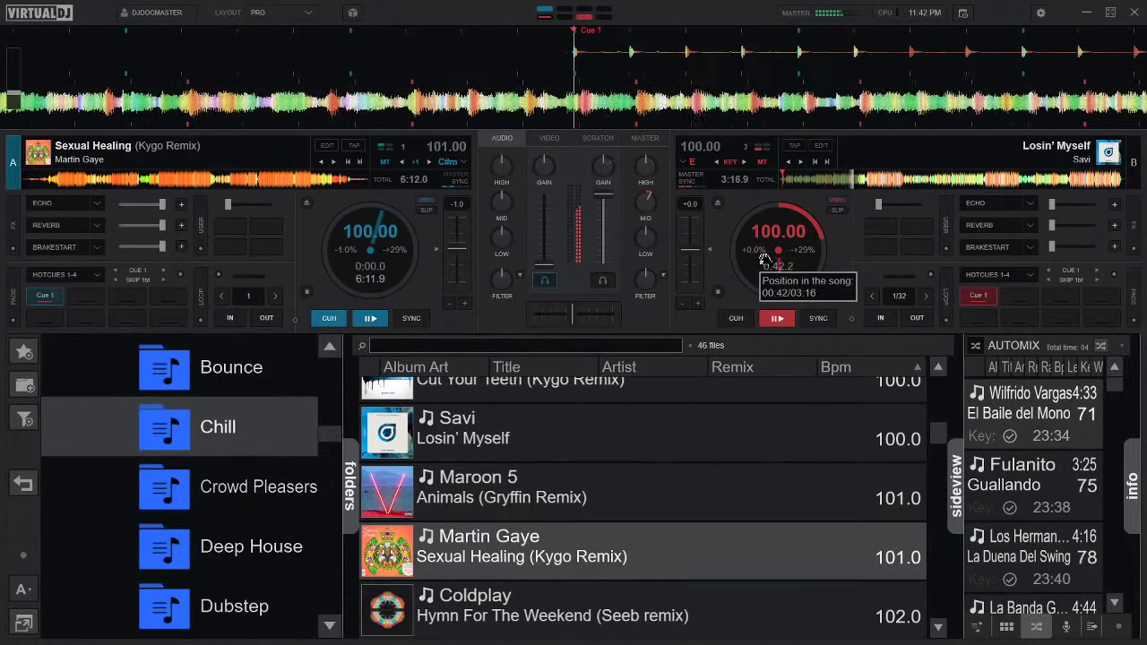
key(space)
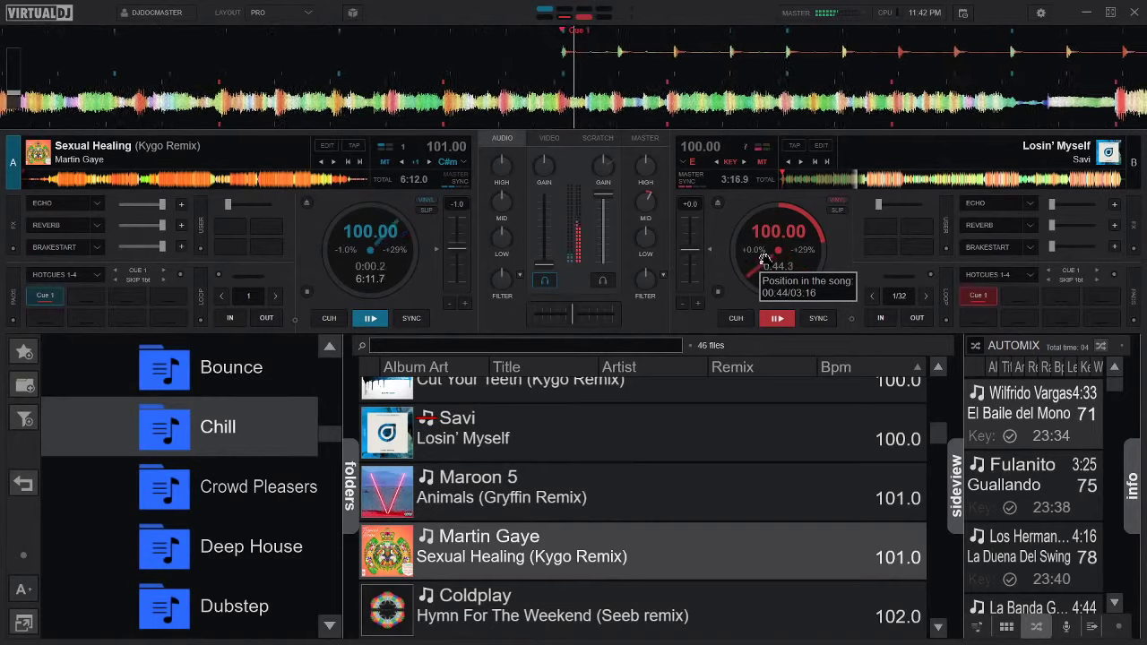
key(1)
key(1)
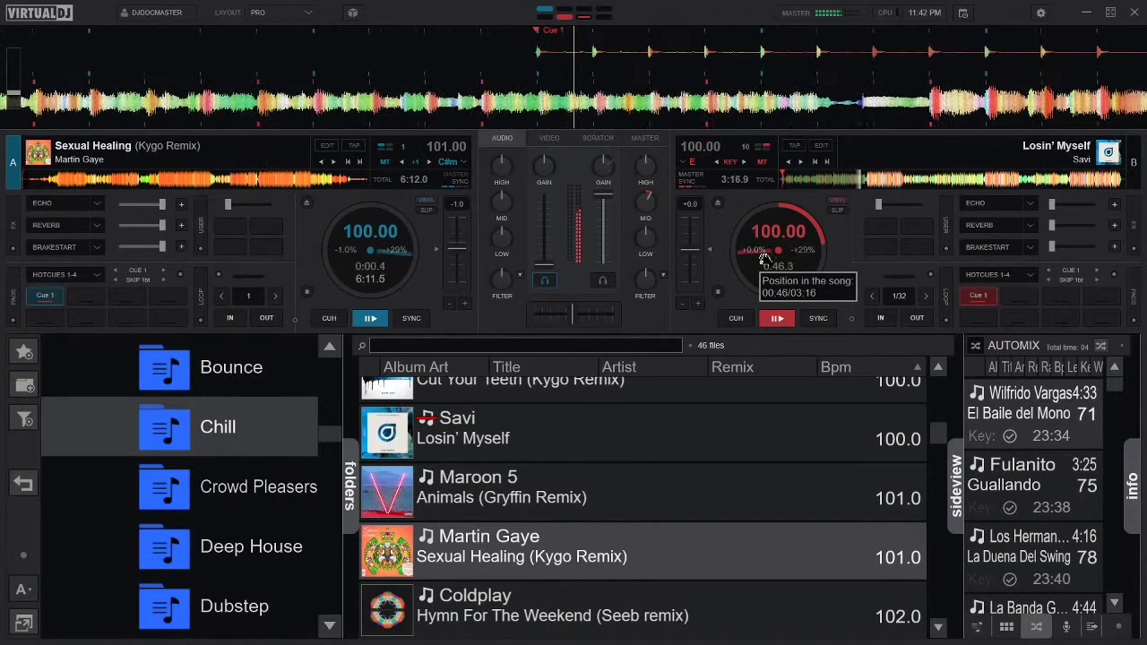
key(1)
key(1)
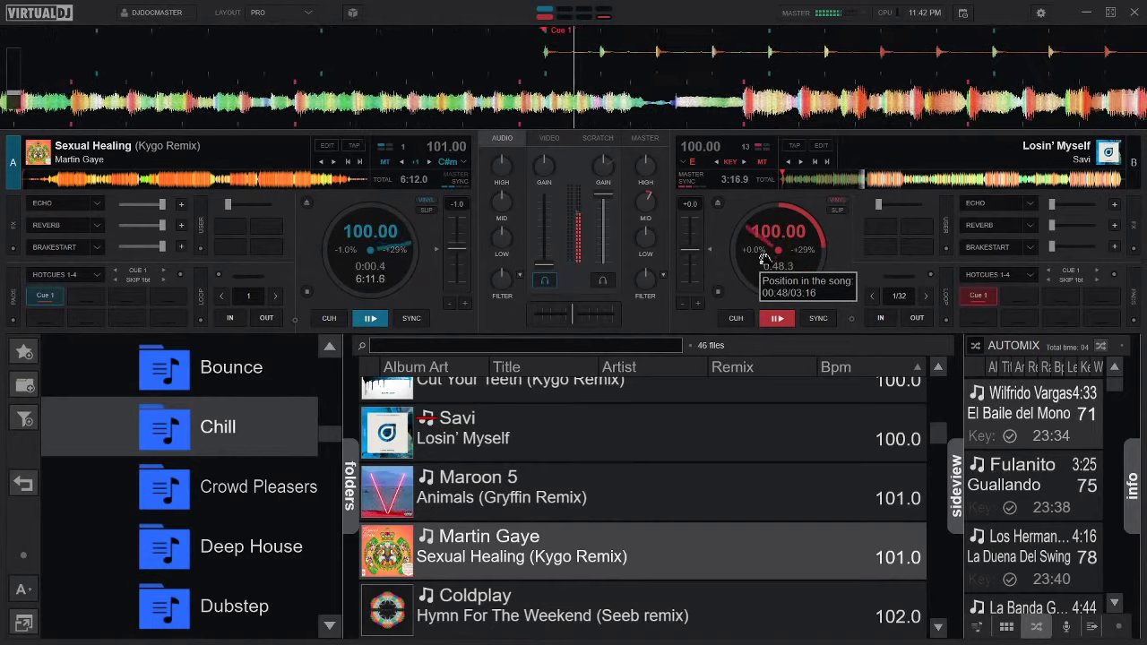
key(1)
key(1)
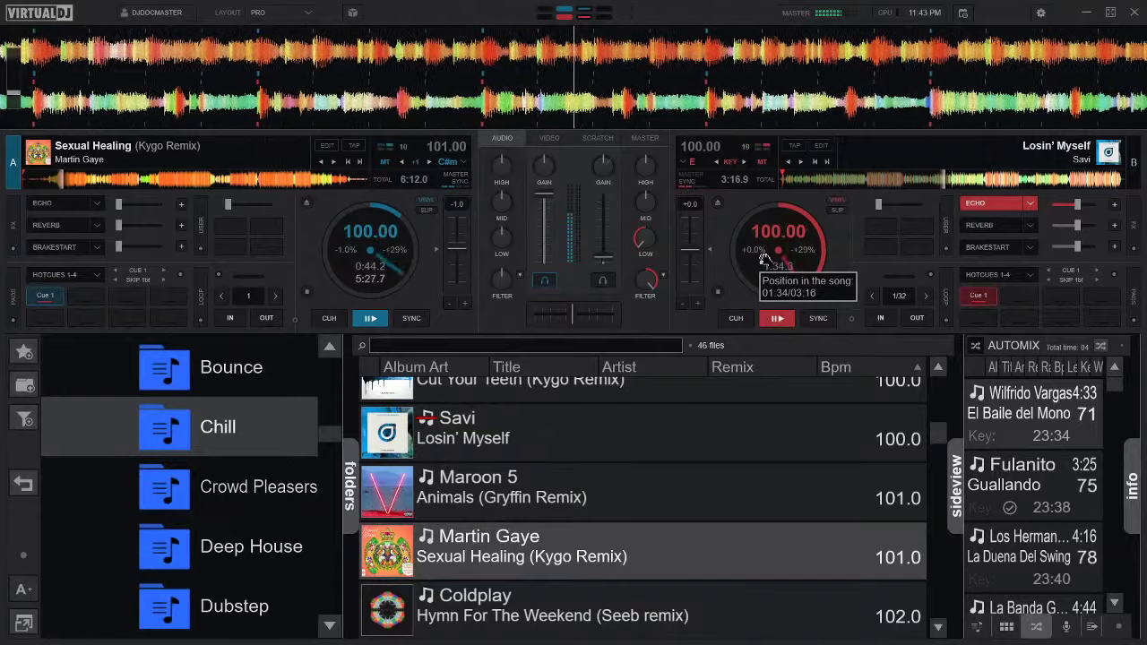
click(439, 252)
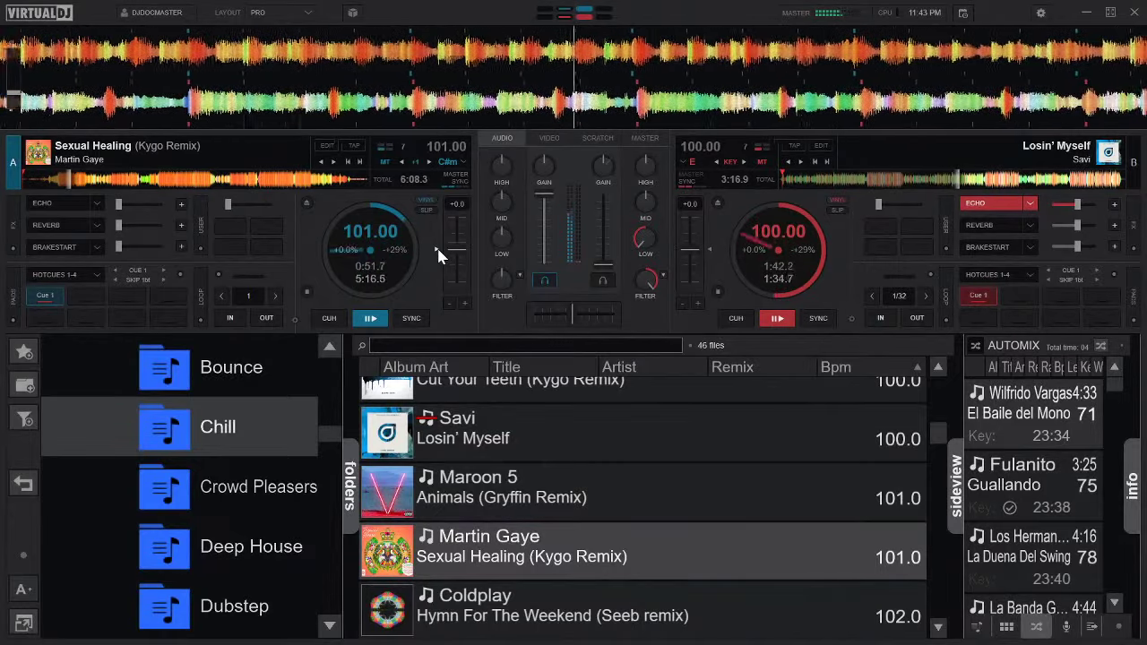
Load Badunkadunk by BLV from the Chill folder onto deck B.
key(Down)
key(Down)
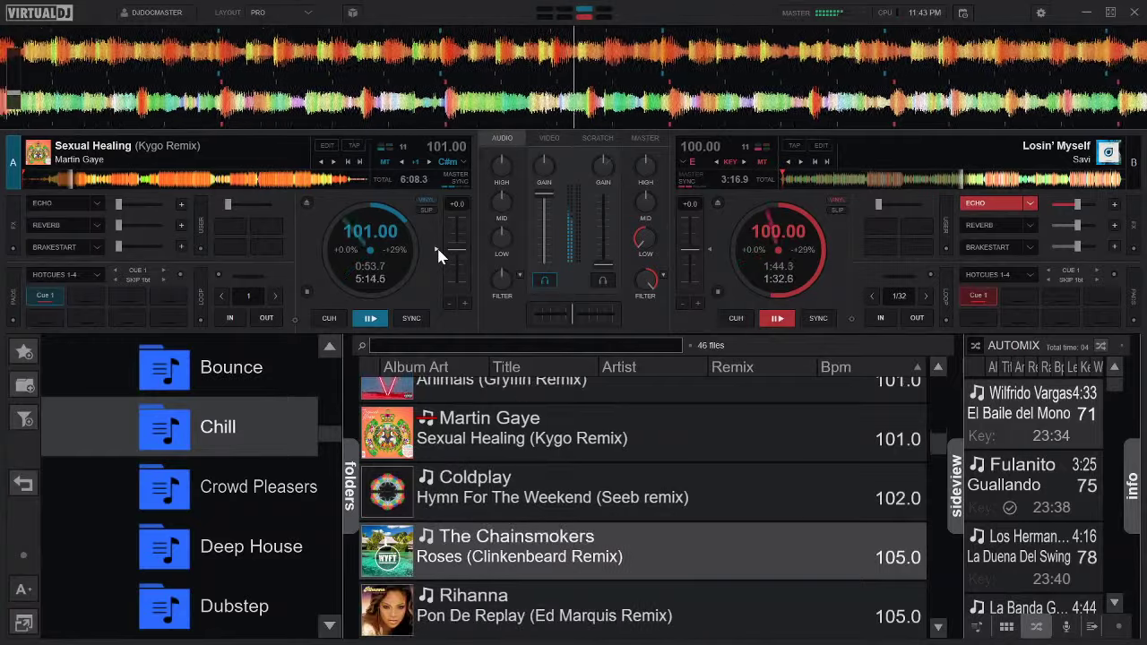
key(Down)
key(Down)
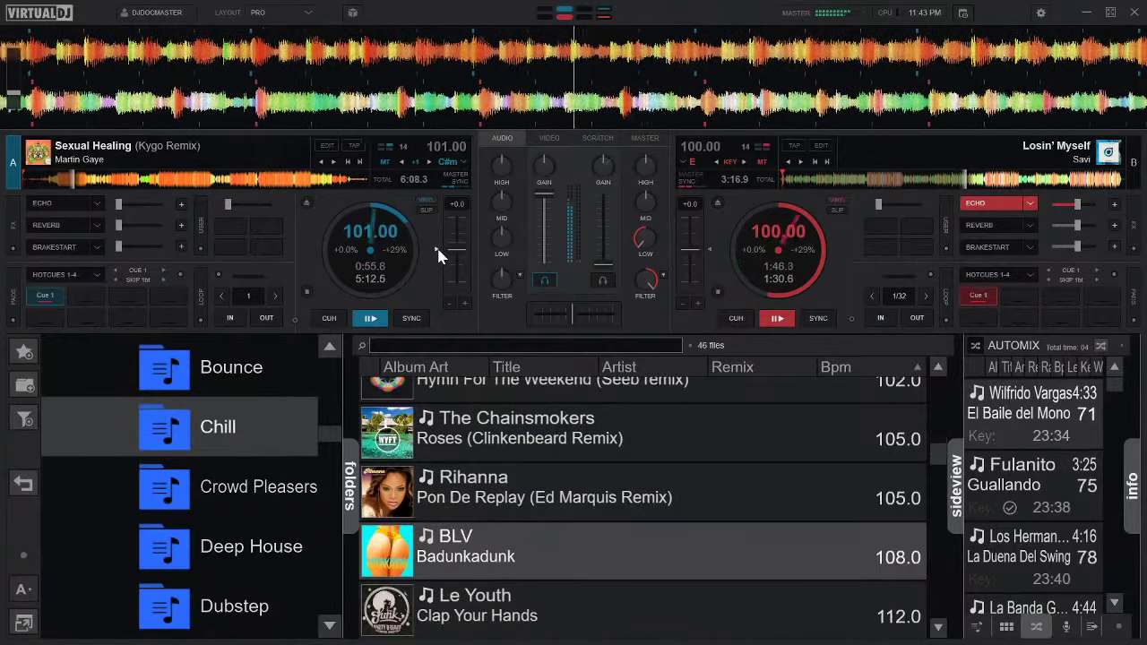
key(Up)
key(Up)
key(Up)
key(Up)
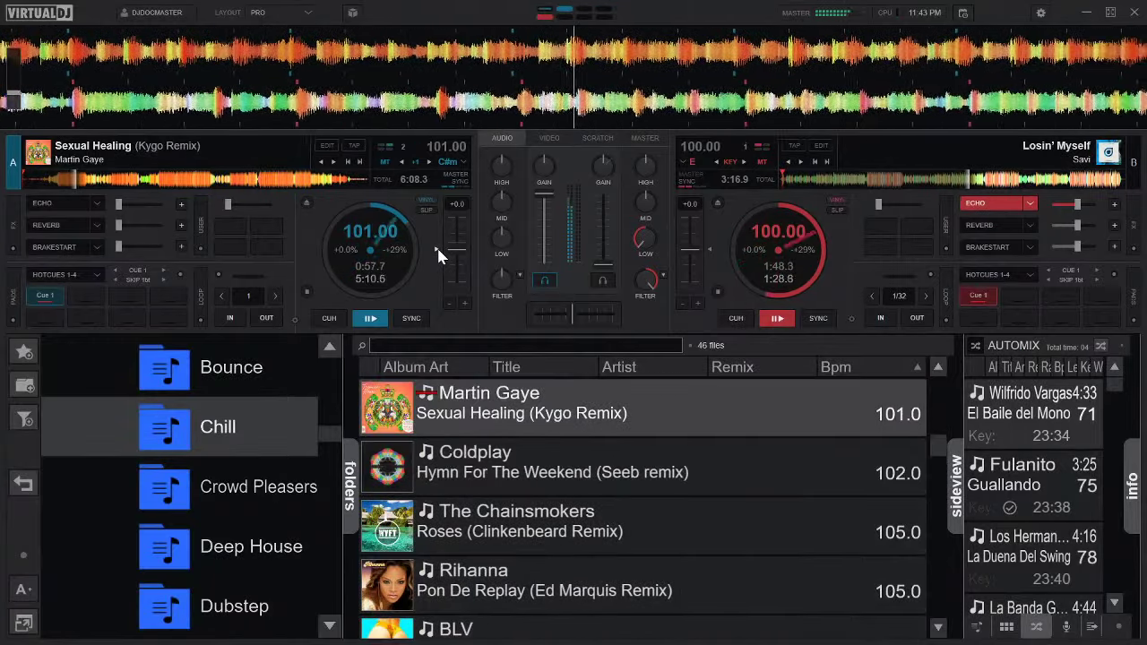
key(Up)
key(Up)
key(Up)
key(Up)
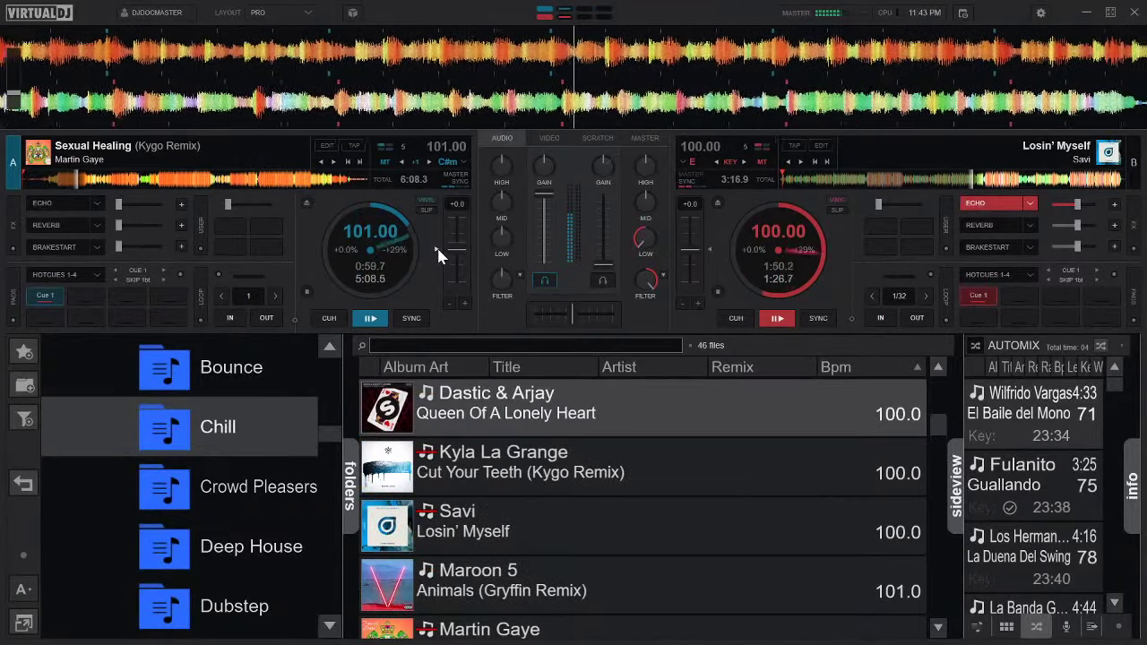
key(Up)
key(Up)
key(Up)
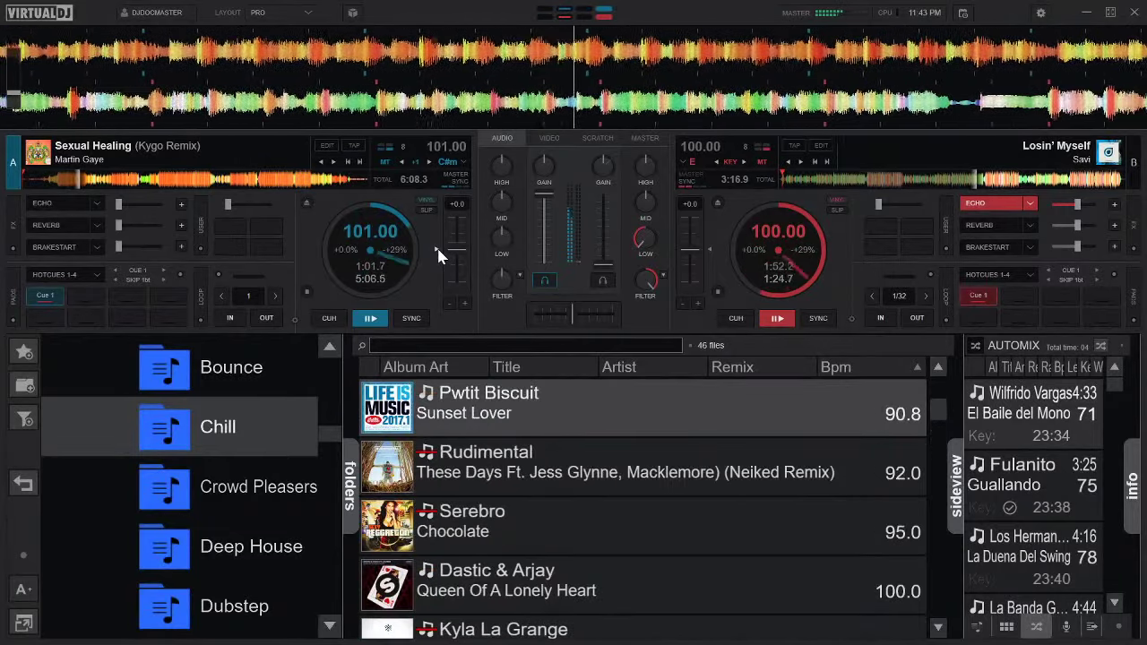
key(Down)
key(Down)
key(Down)
key(Down)
key(Down)
key(Down)
key(Down)
key(Down)
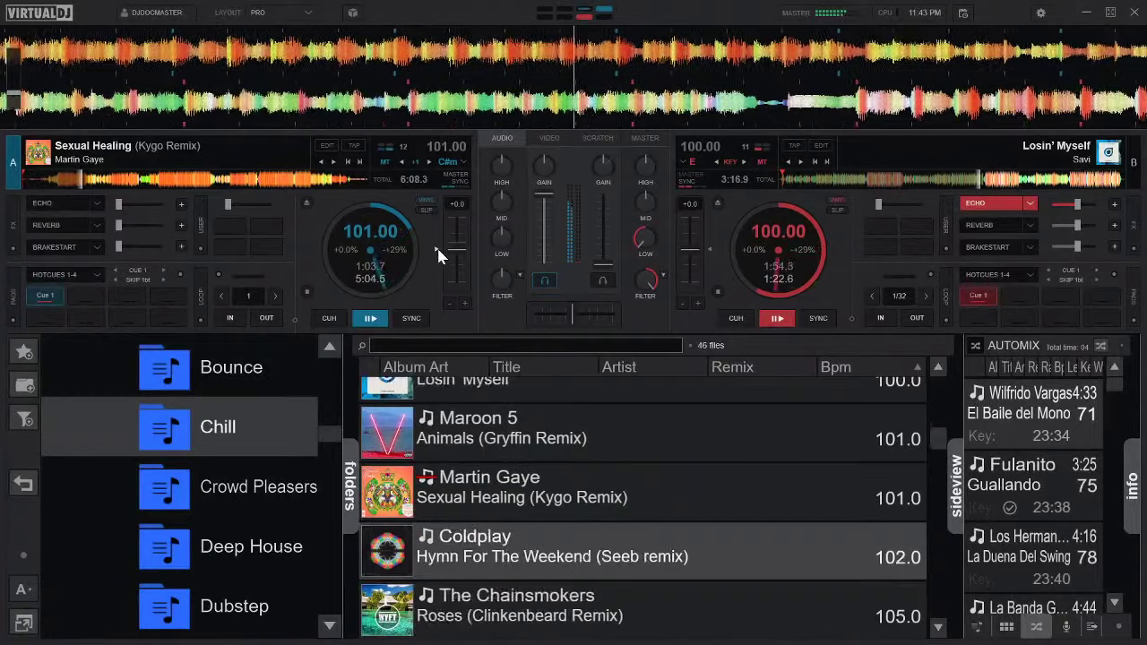
key(Down)
key(Down)
key(Down)
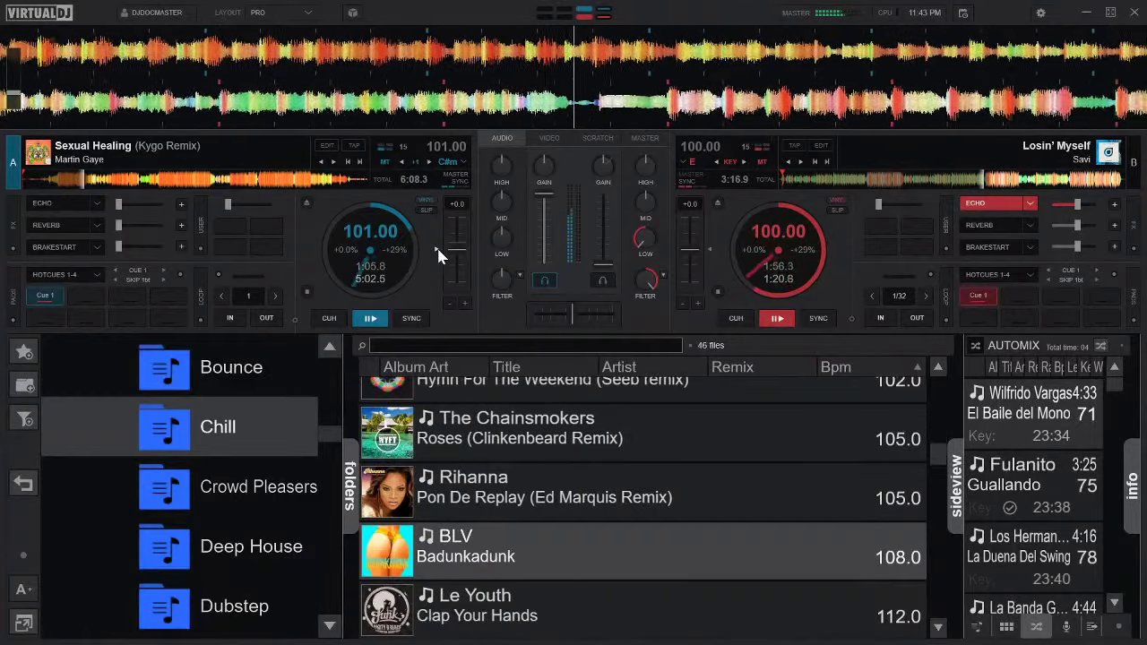
key(Right)
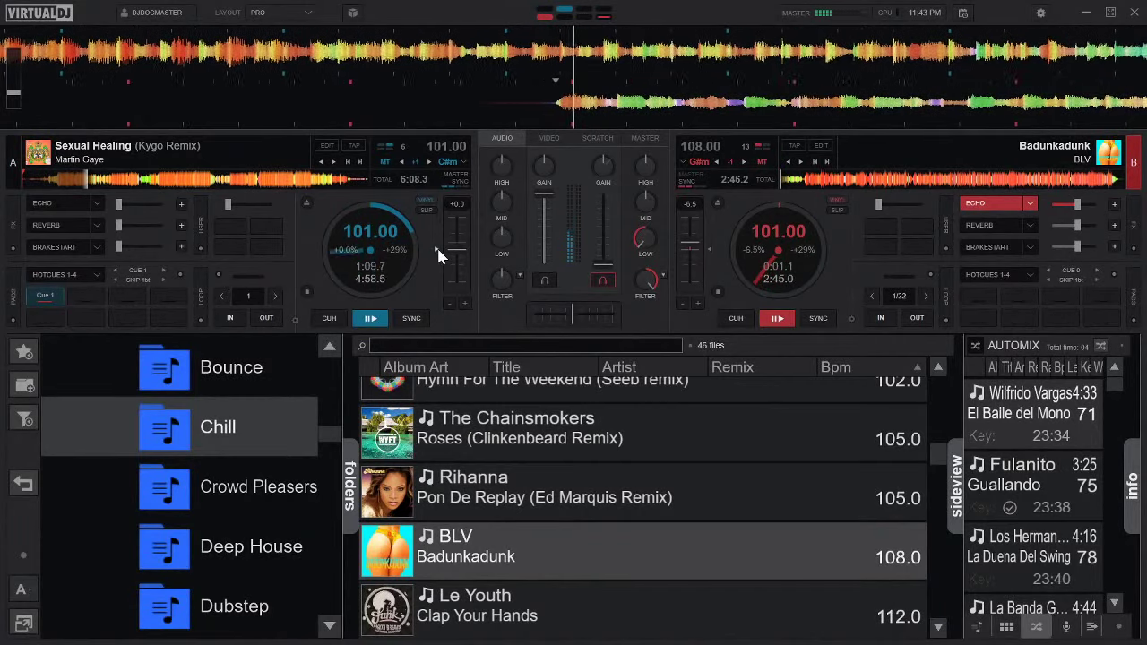
Set cue 1 near the start of Badunkadunk on deck B and start it to mix with deck A.
key(1)
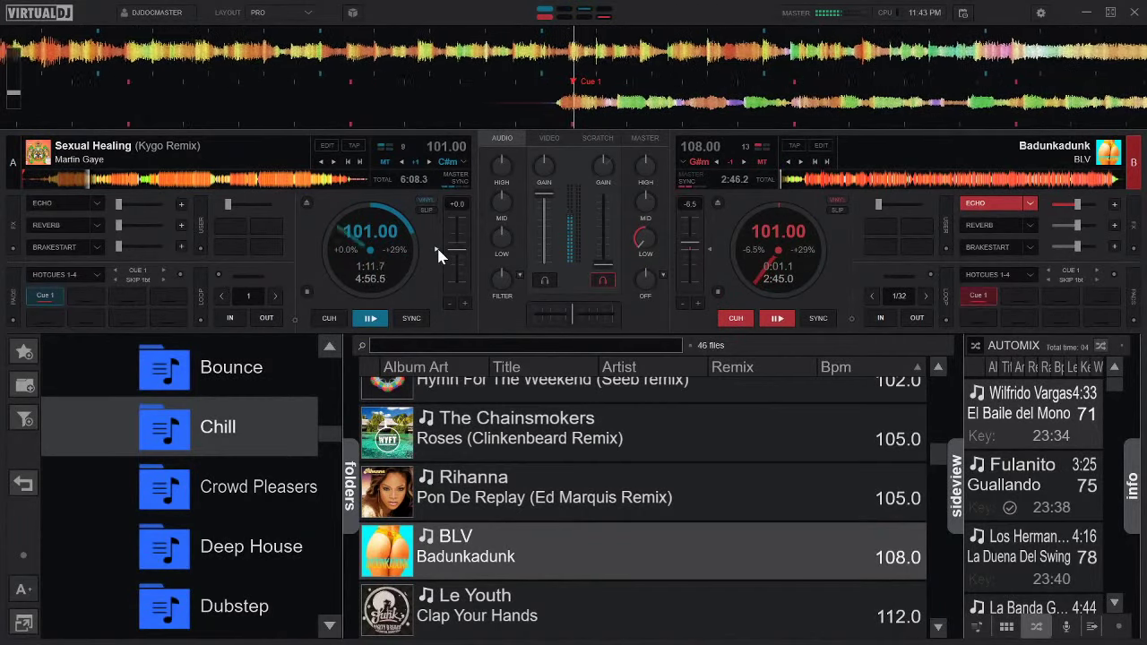
key(e)
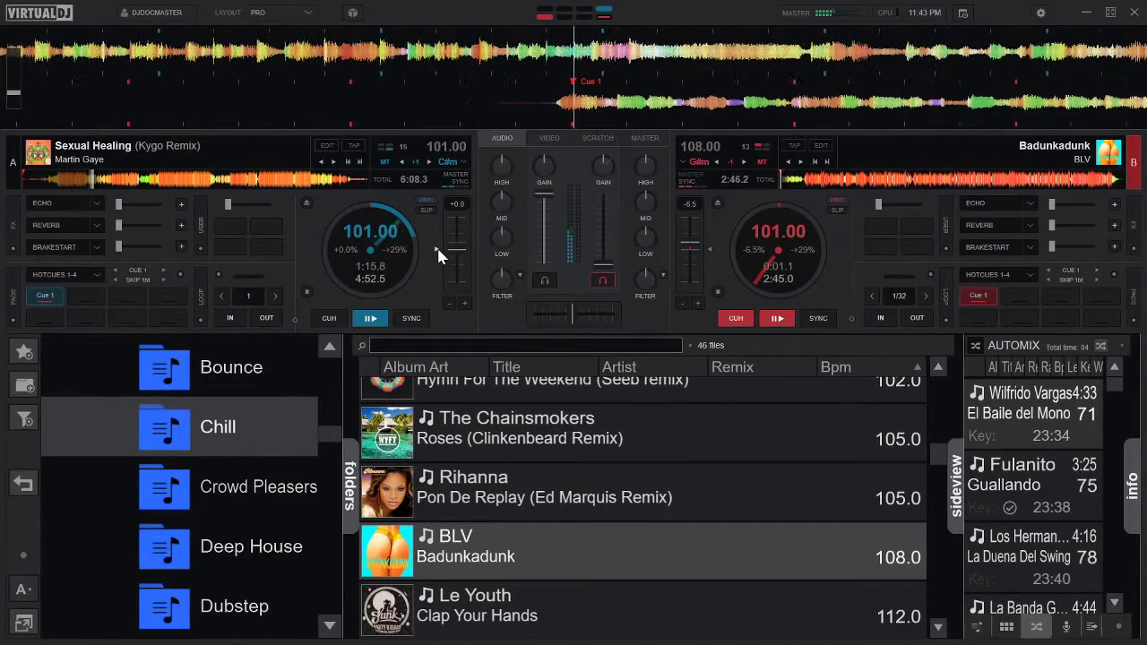
key(space)
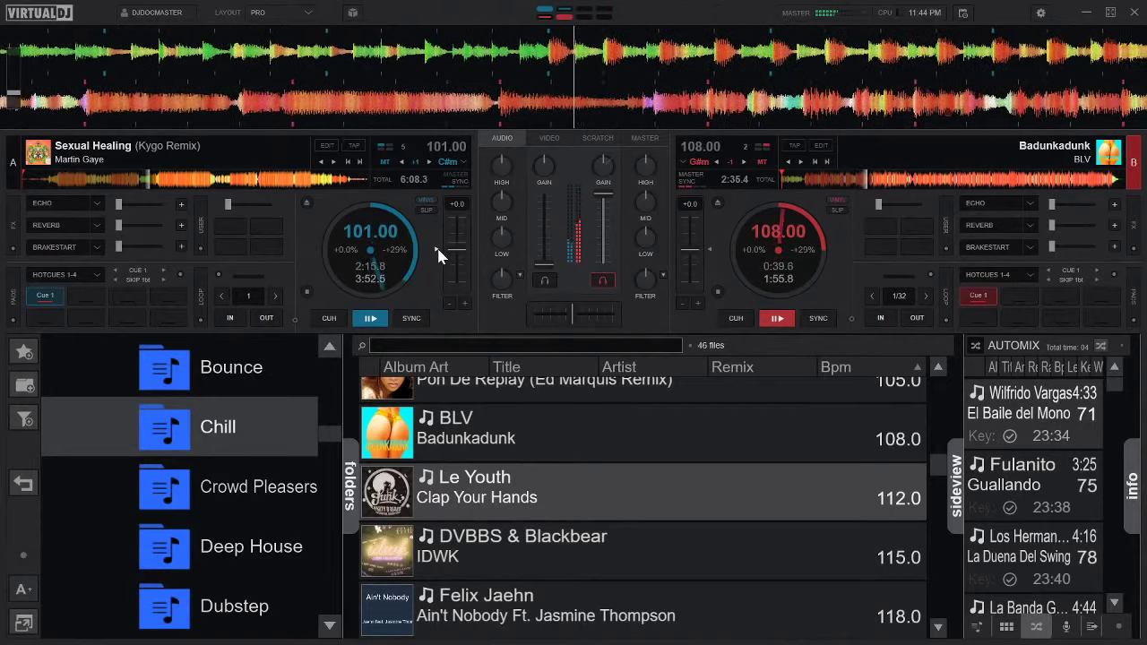
Load Clap Your Hands by Le Youth onto deck A and start it from a new cue 1.
key(shift+Left)
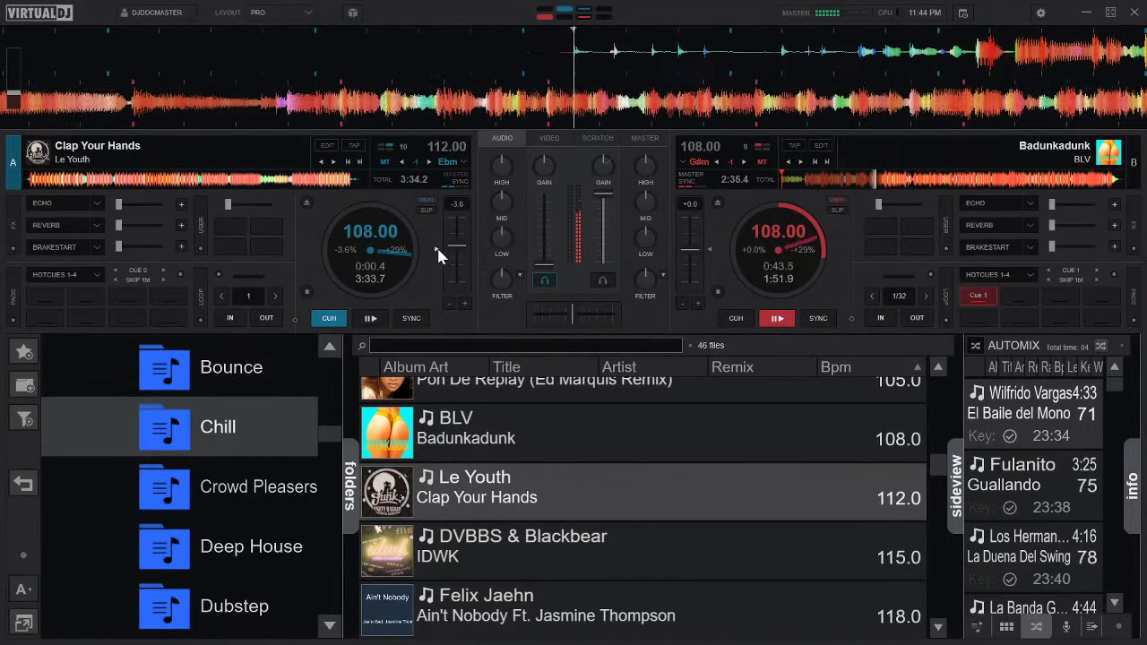
key(1)
key(space)
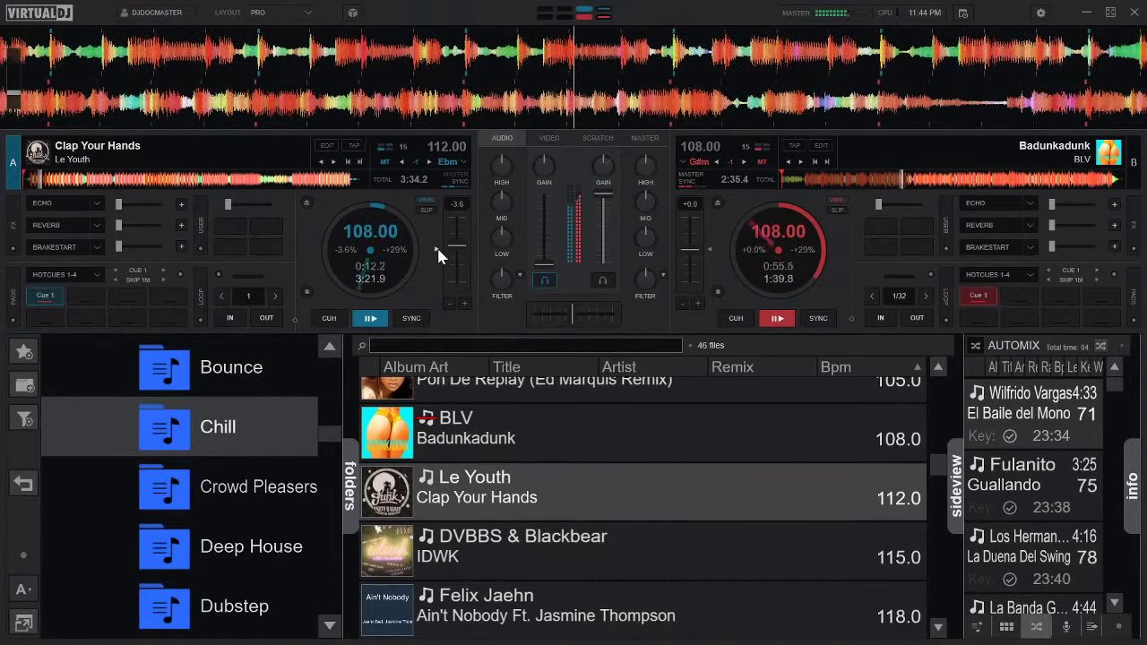
Restart Clap Your Hands on deck A from cue 1 to line it up with Badunkadunk on deck B.
key(shift)
key(shift+Left)
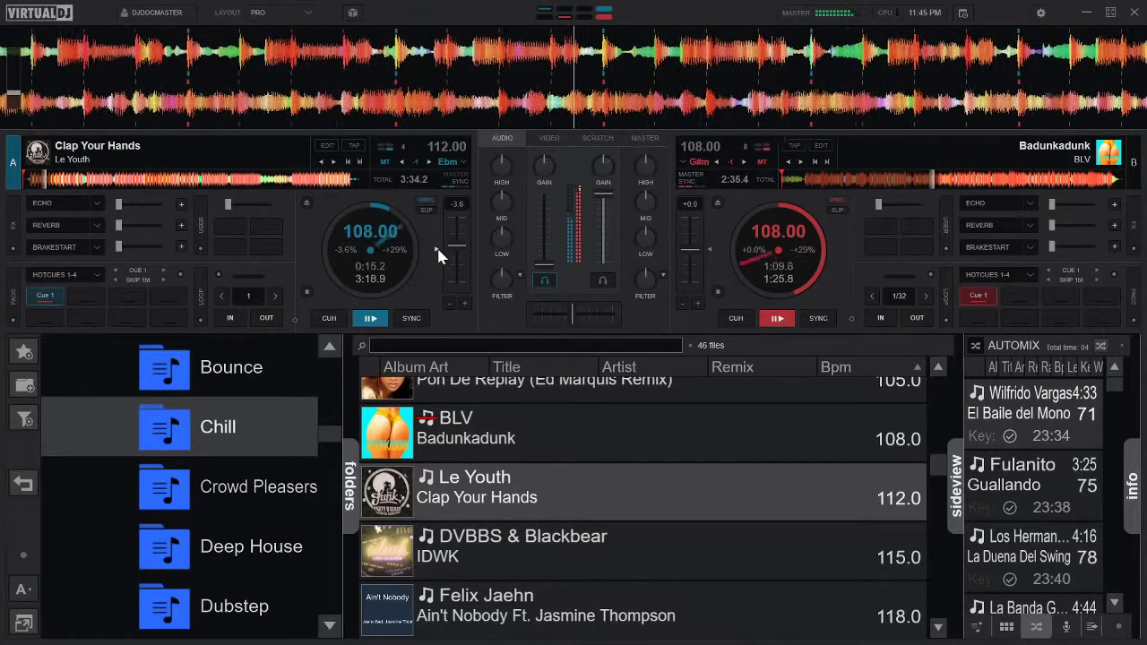
key(shift)
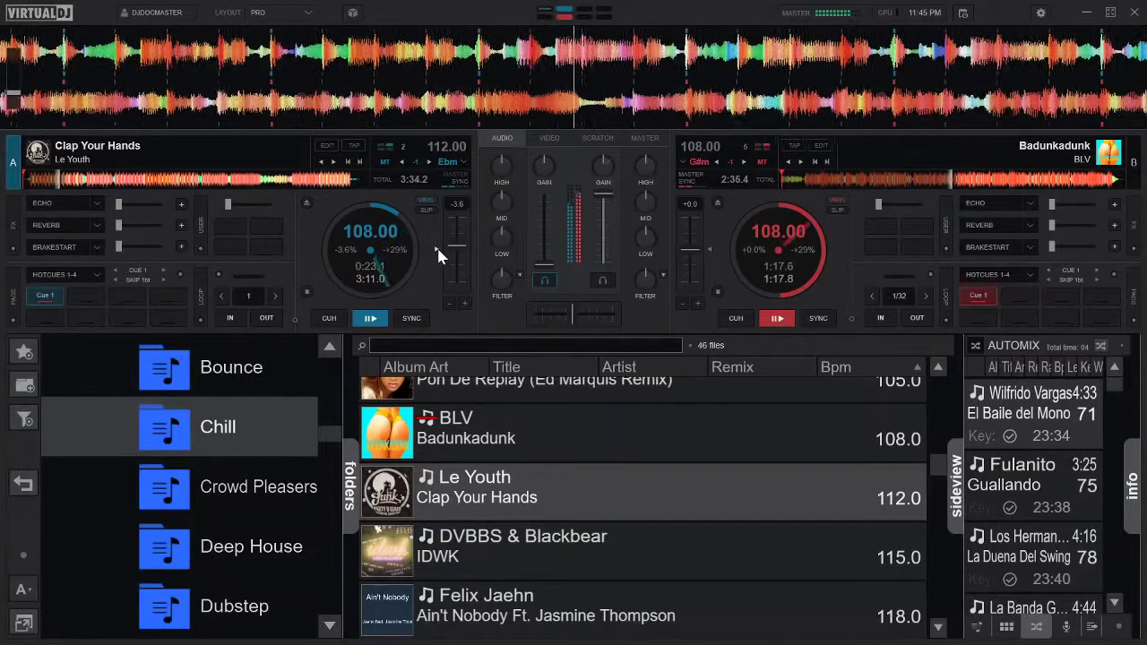
key(1)
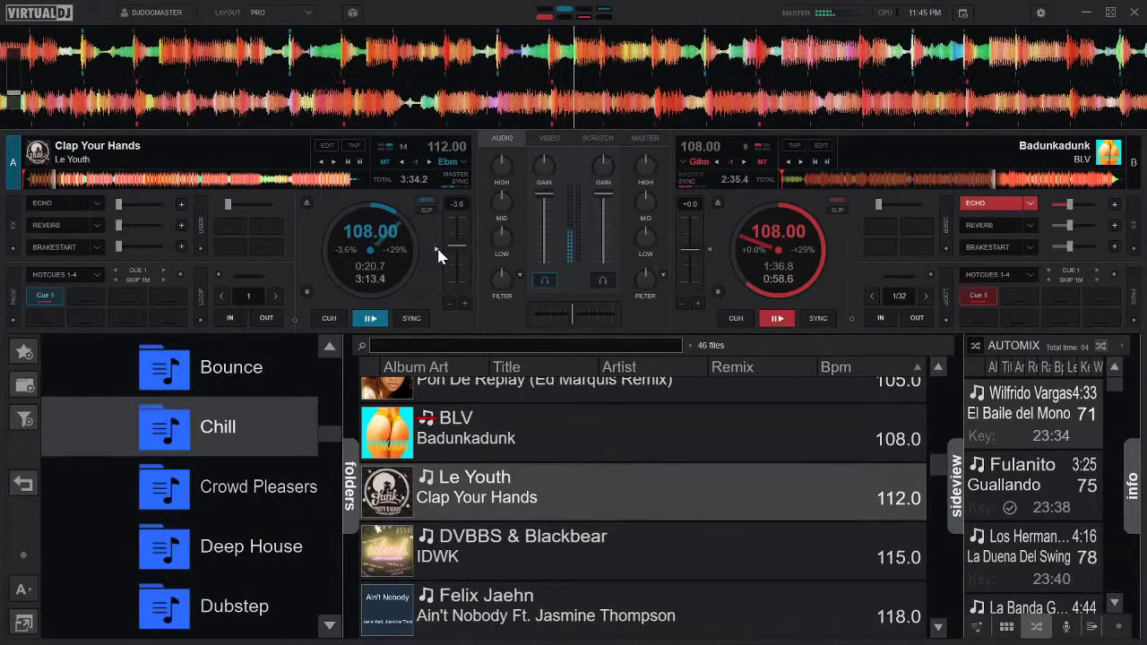
Load Drive by Black Coffee, David Guetta from the Chill folder onto deck B.
key(Down)
key(Down)
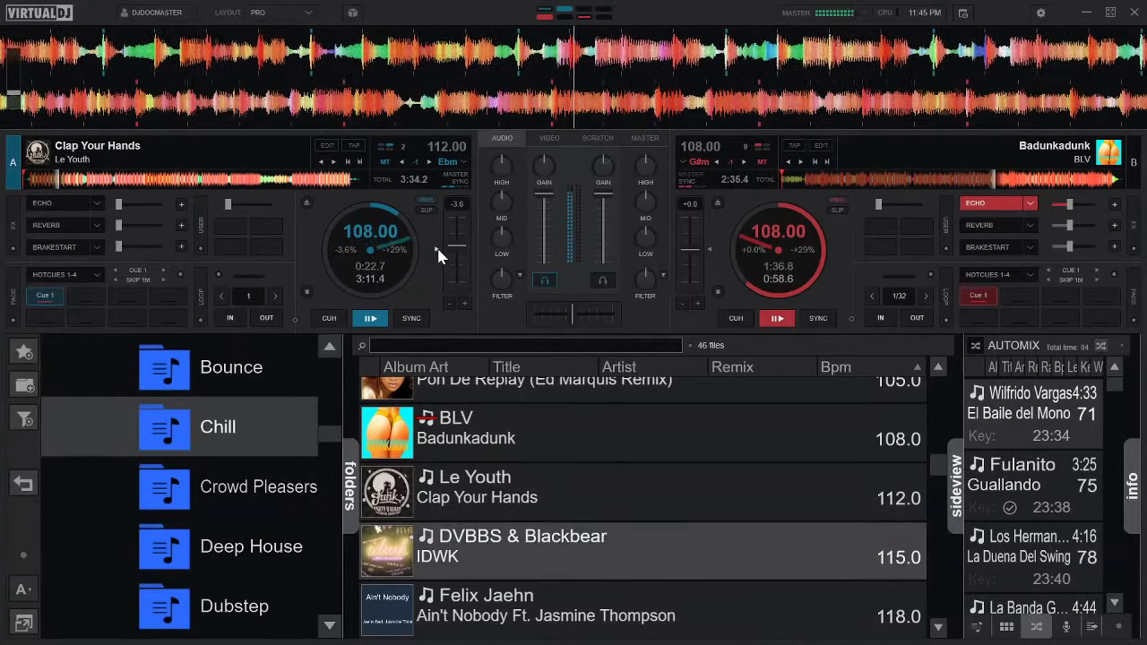
key(Down)
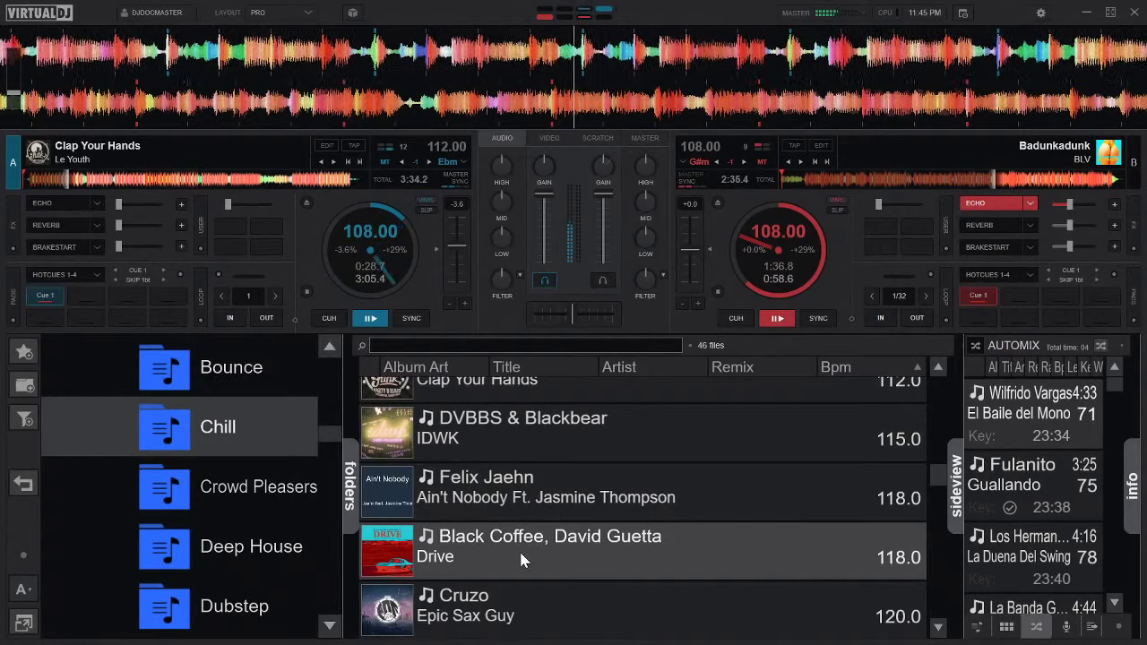
scroll(500, 556, up, 2)
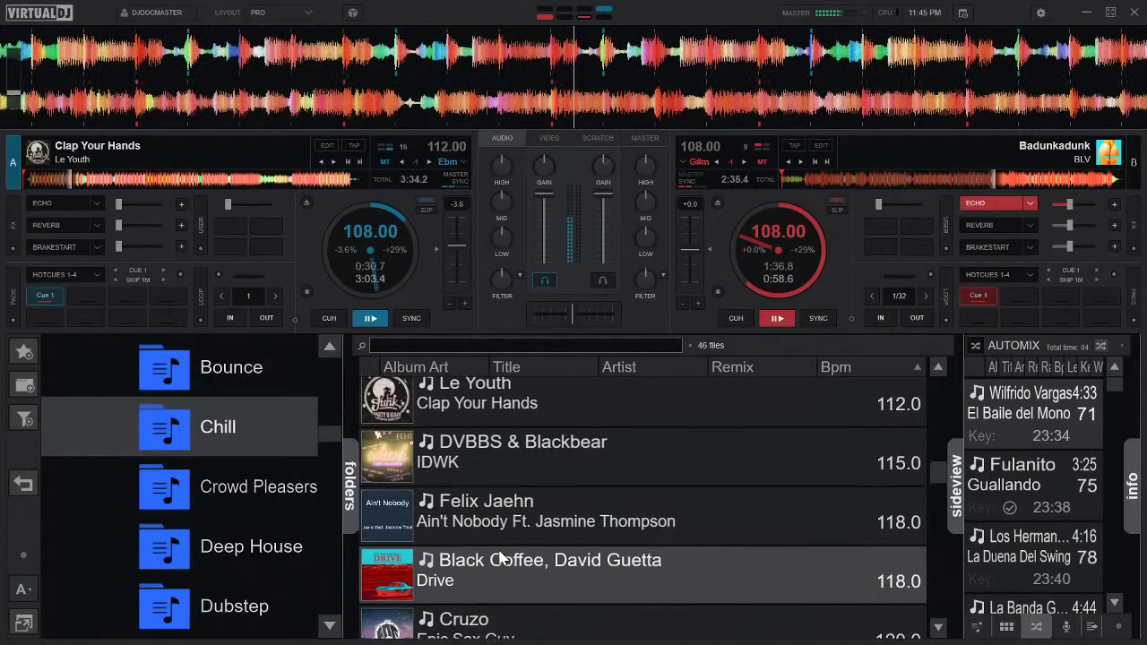
scroll(499, 552, down, 1)
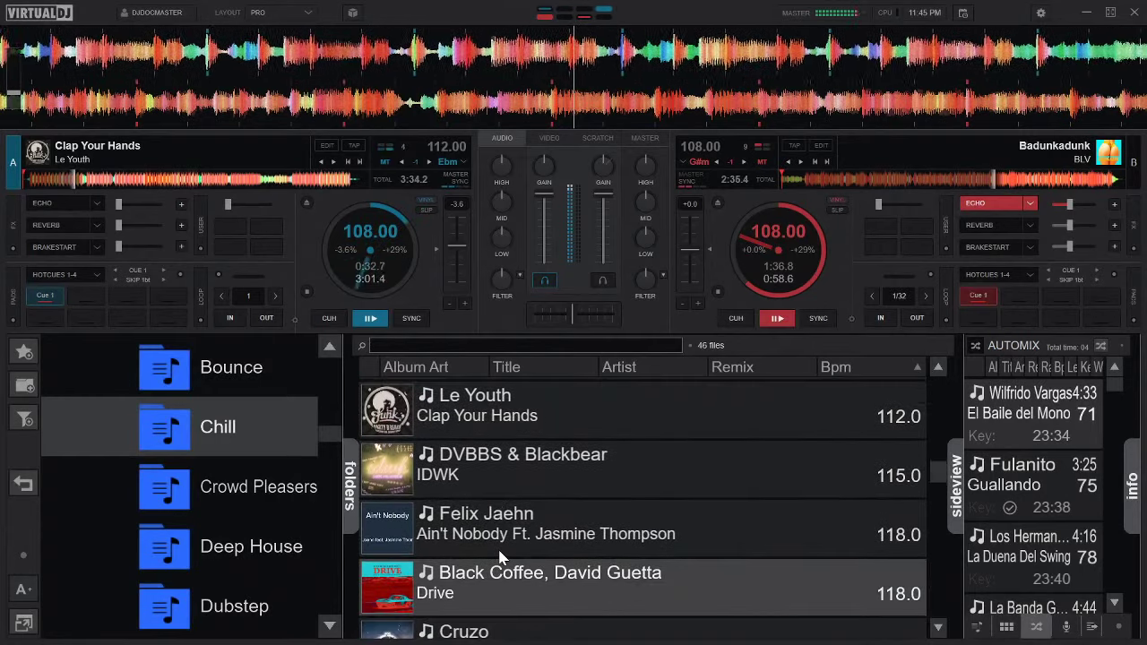
drag(462, 586, 778, 266)
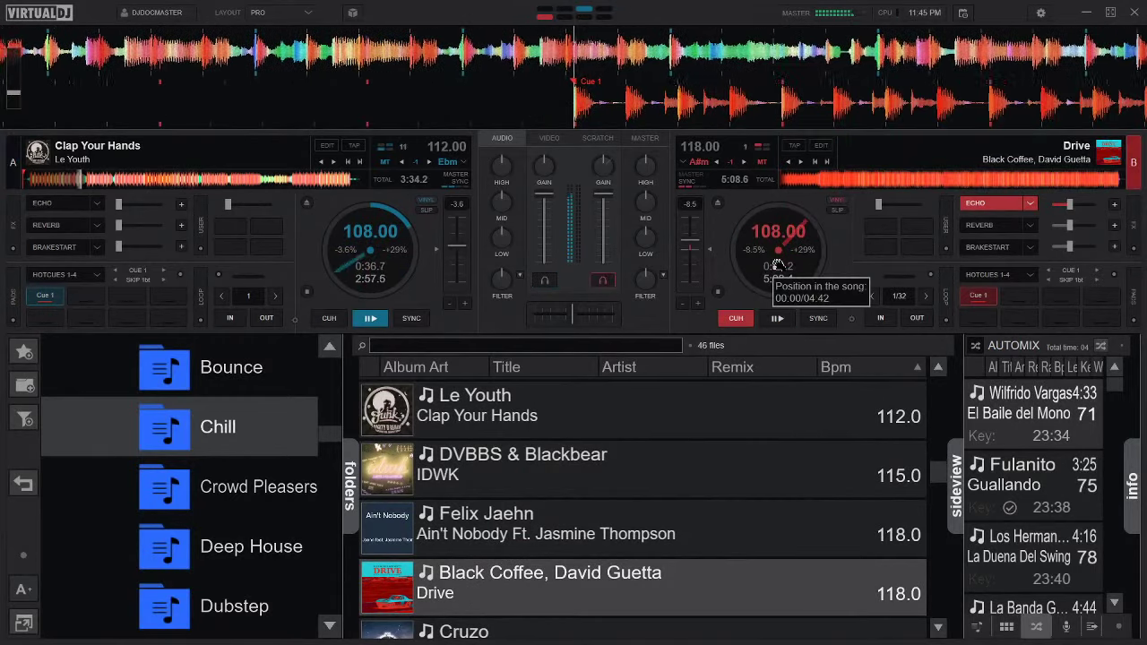
Reset deck A's tempo to 112 BPM and start Drive on deck B synced to it.
click(436, 249)
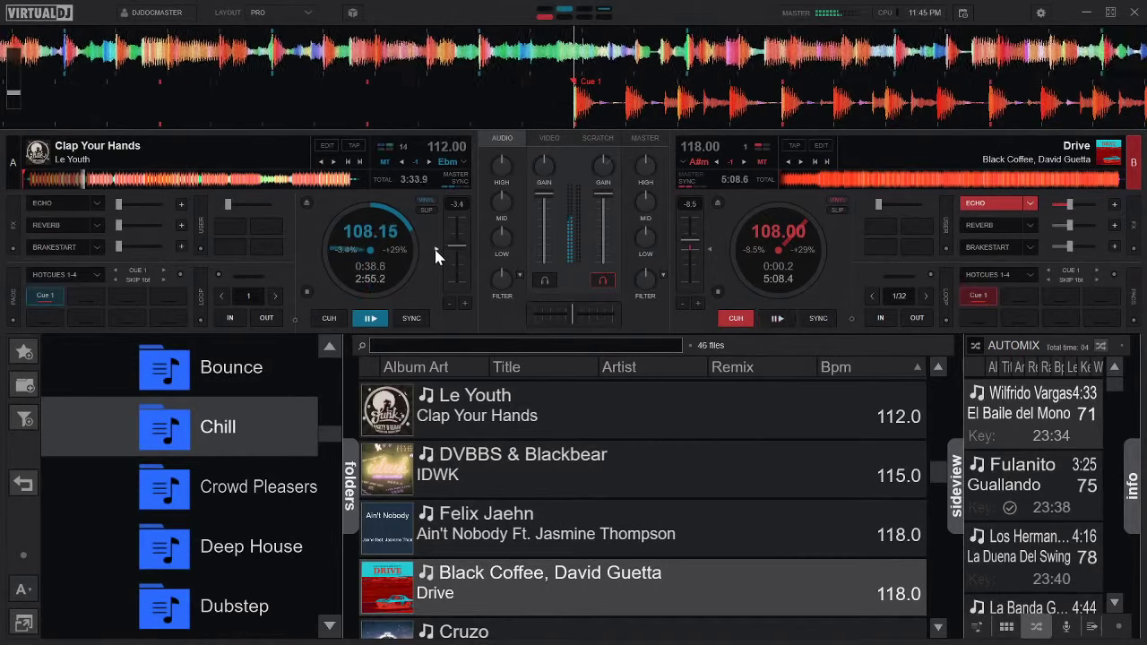
drag(436, 256, 436, 256)
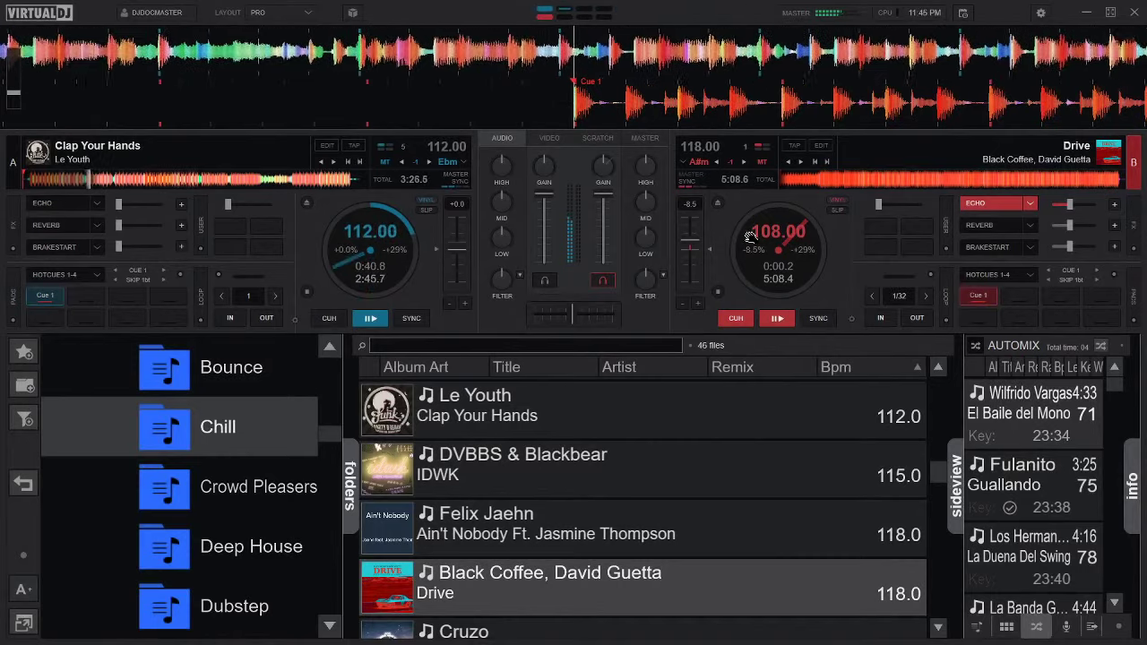
click(821, 319)
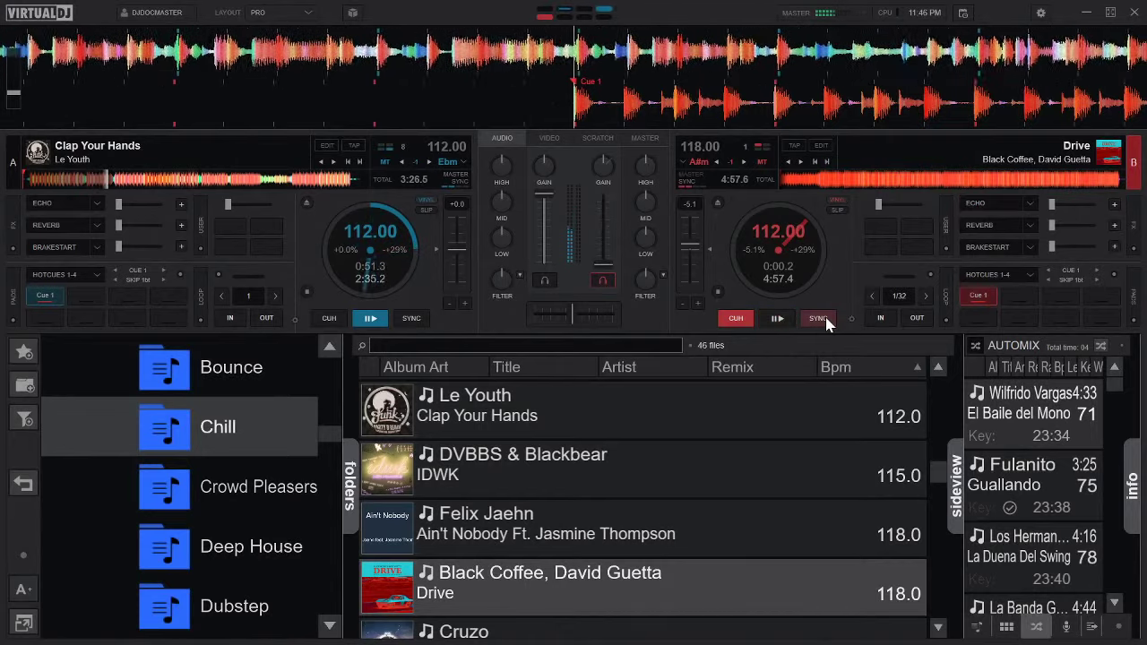
key(space)
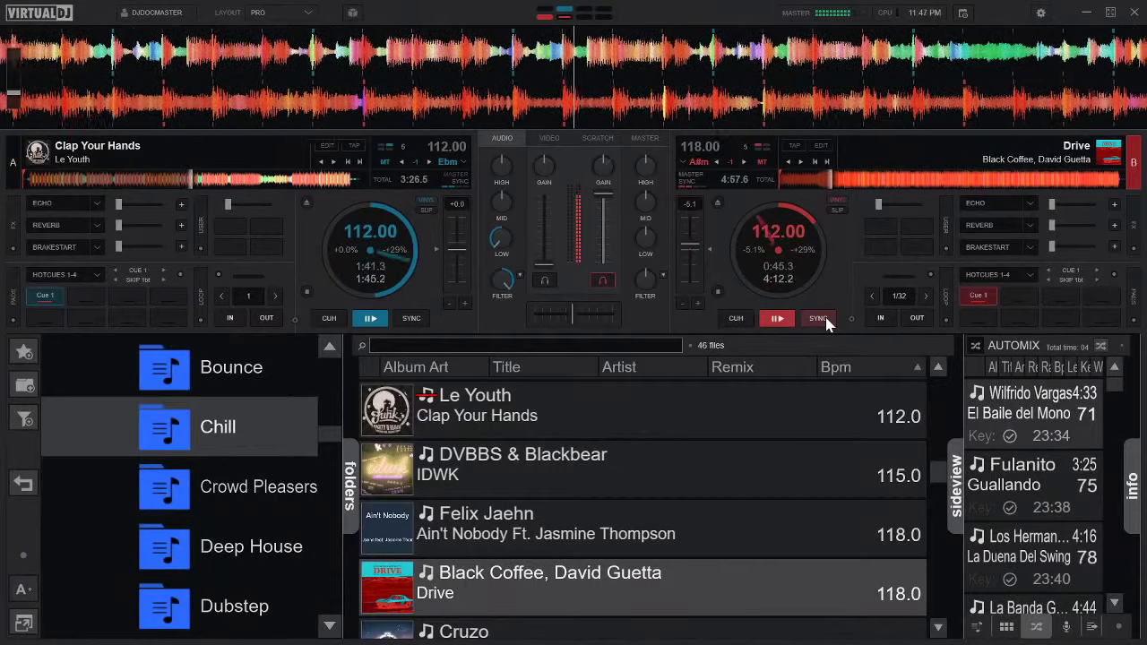
Browse the Chill folder for the next song and select Epic Sax Guy by Cruzo.
key(Up)
key(Up)
key(Up)
key(Up)
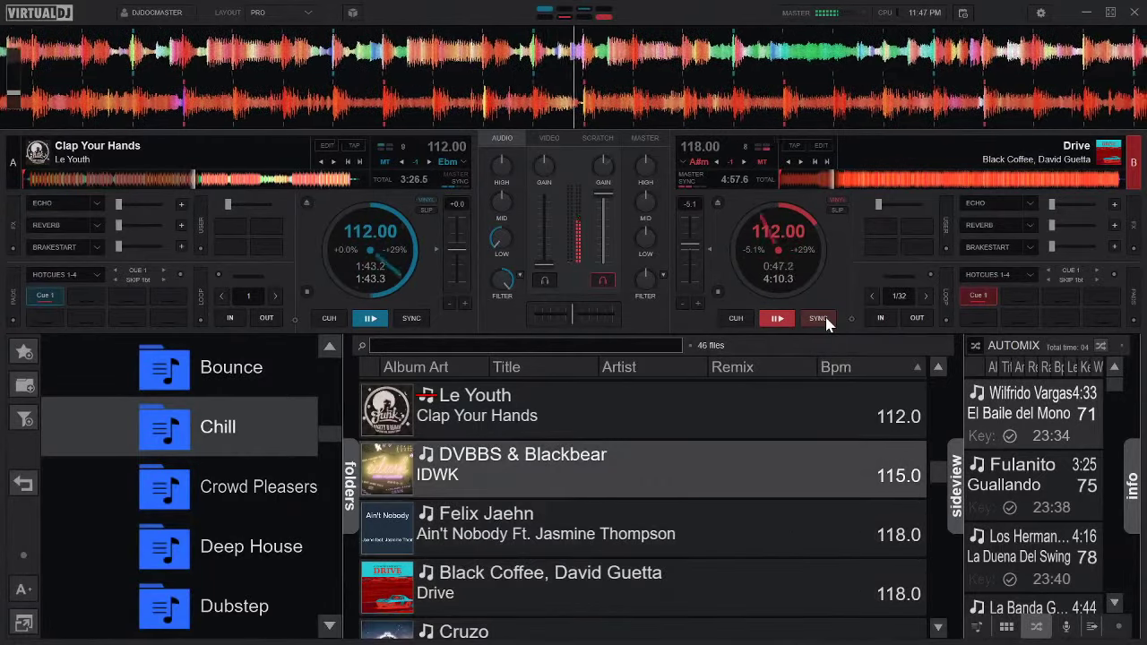
key(Down)
key(Down)
key(Down)
key(Down)
key(Down)
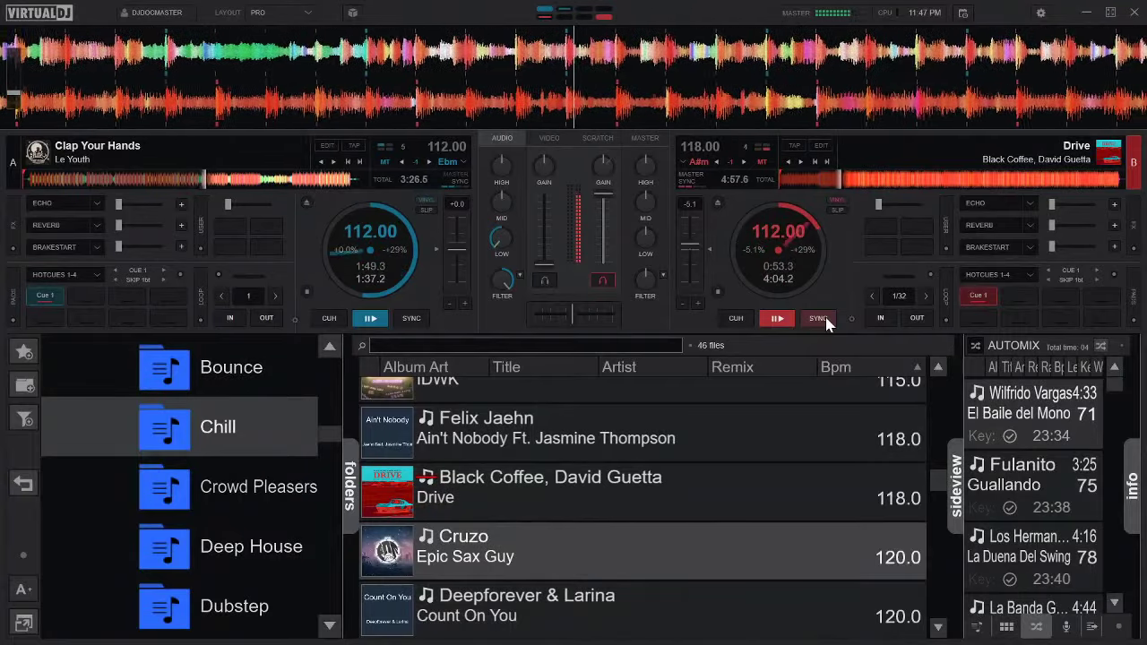
Gradually bring deck B's tempo for Drive up to its original 118 BPM.
click(710, 248)
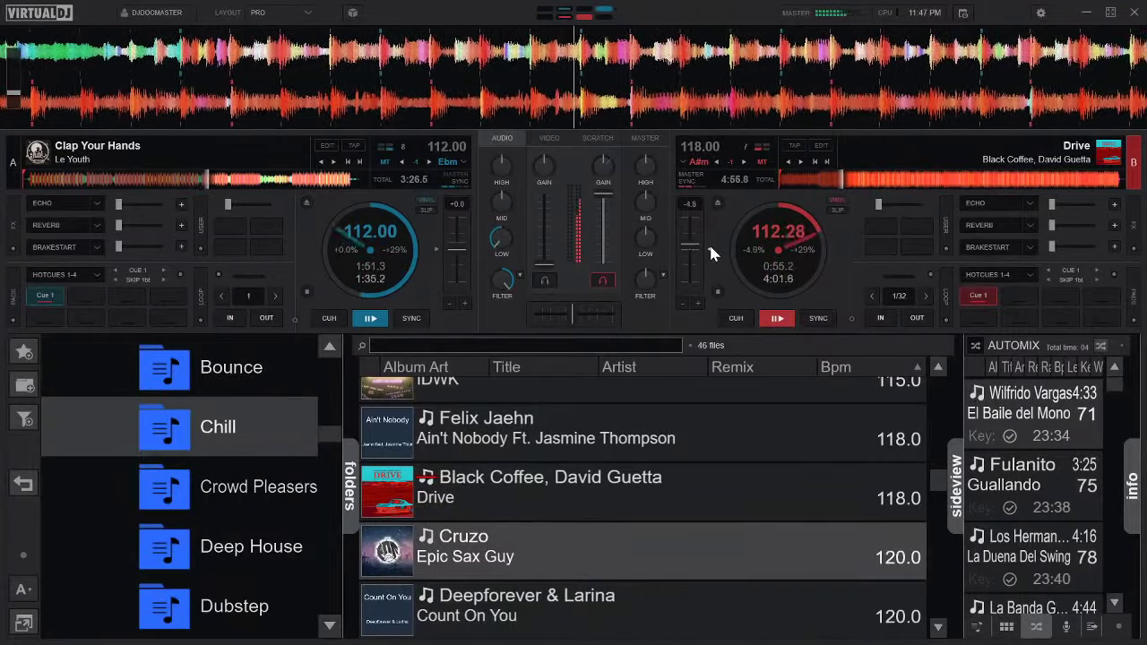
scroll(708, 242, down, 20)
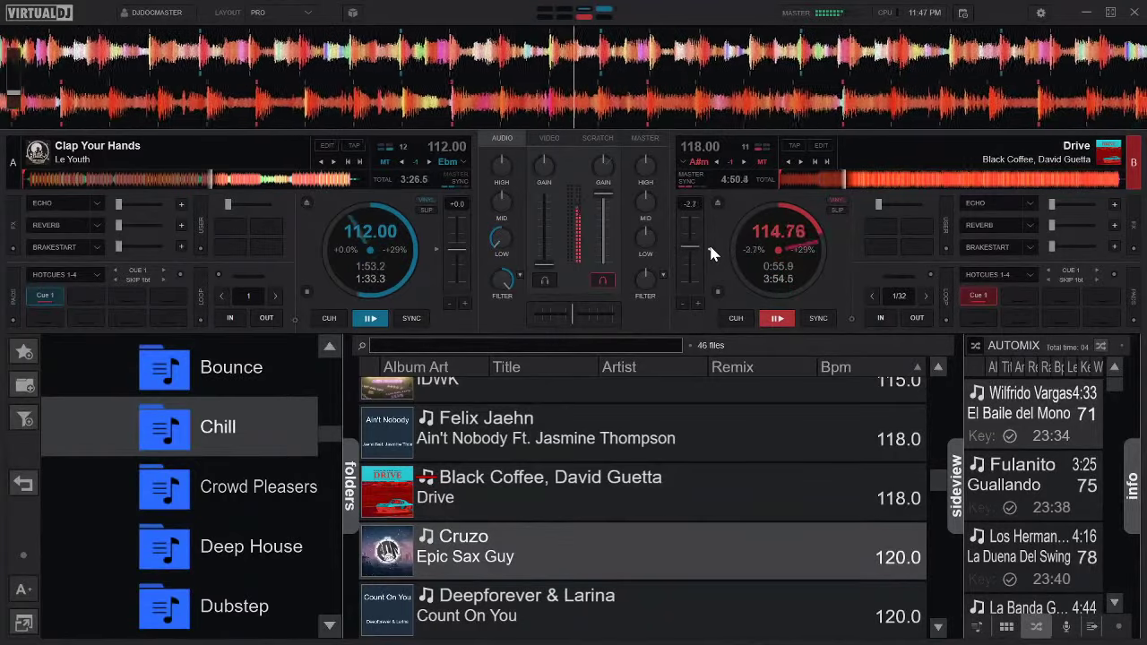
scroll(708, 241, down, 20)
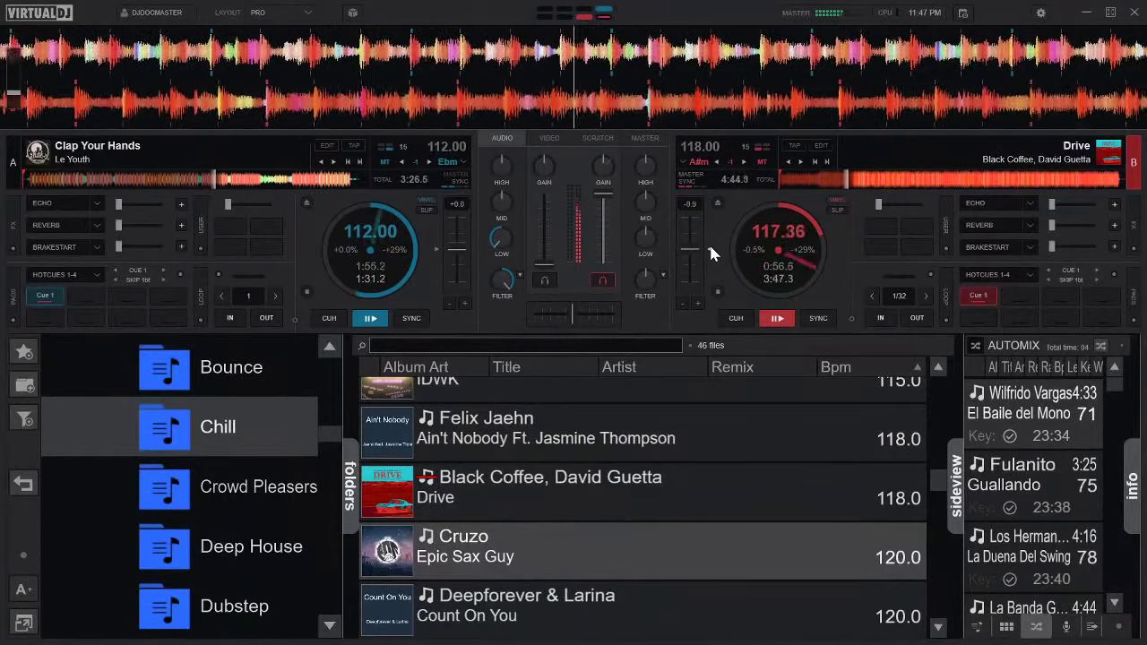
scroll(710, 251, down, 5)
Load Epic Sax Guy by Cruzo onto deck A and play it from a new cue 1 over Drive.
scroll(651, 488, down, 1)
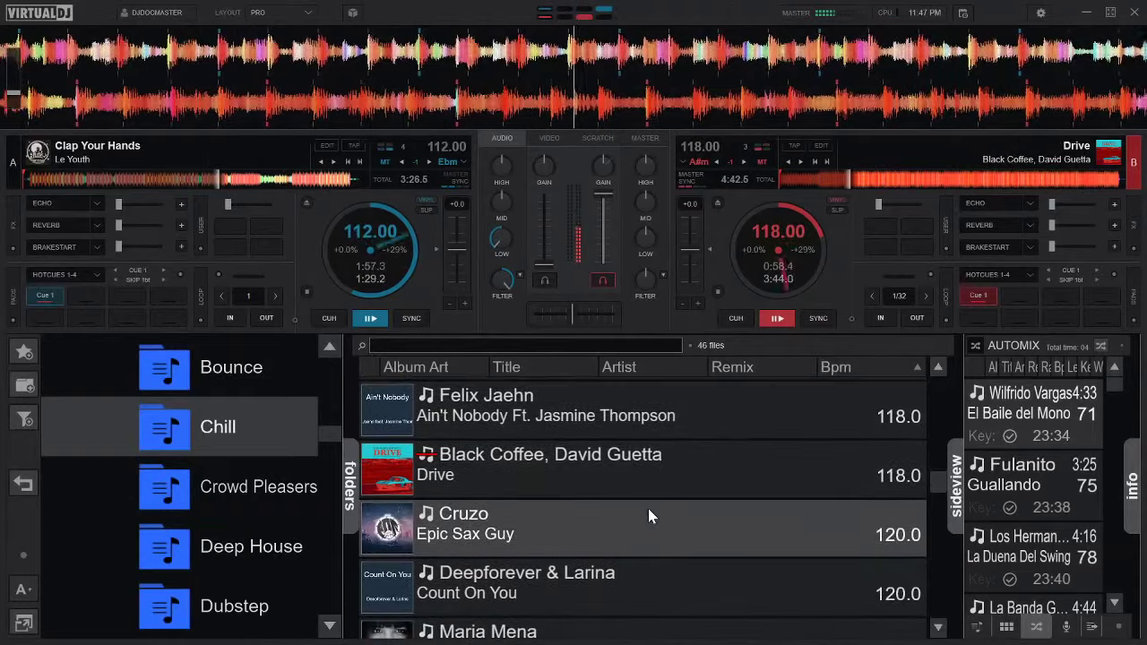
drag(648, 508, 383, 243)
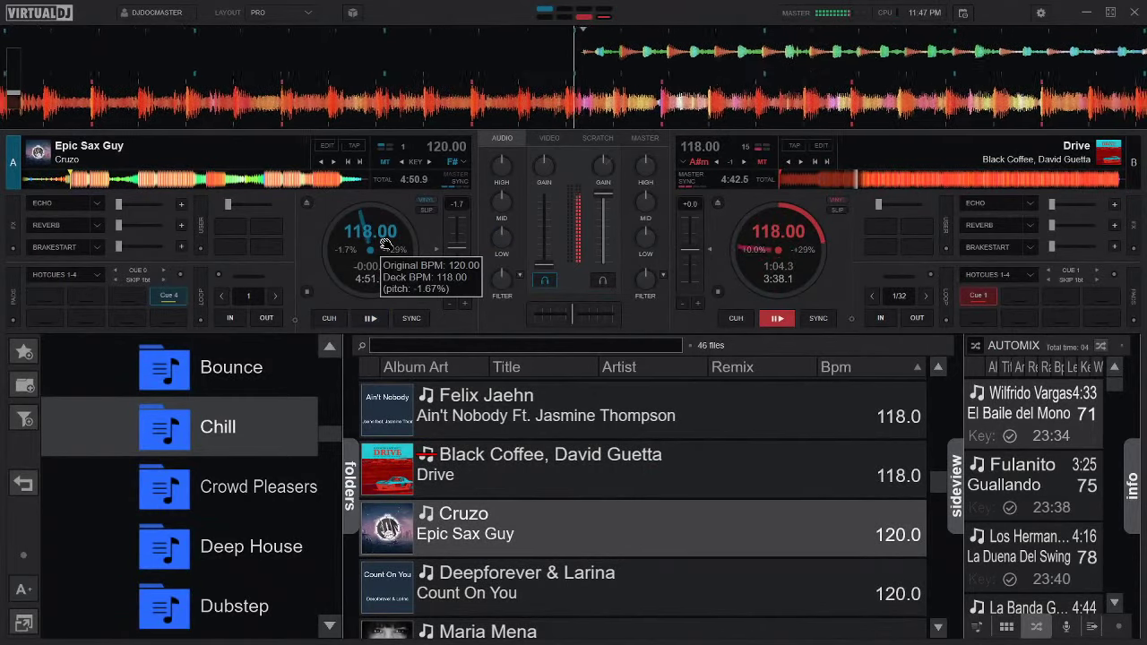
key(1)
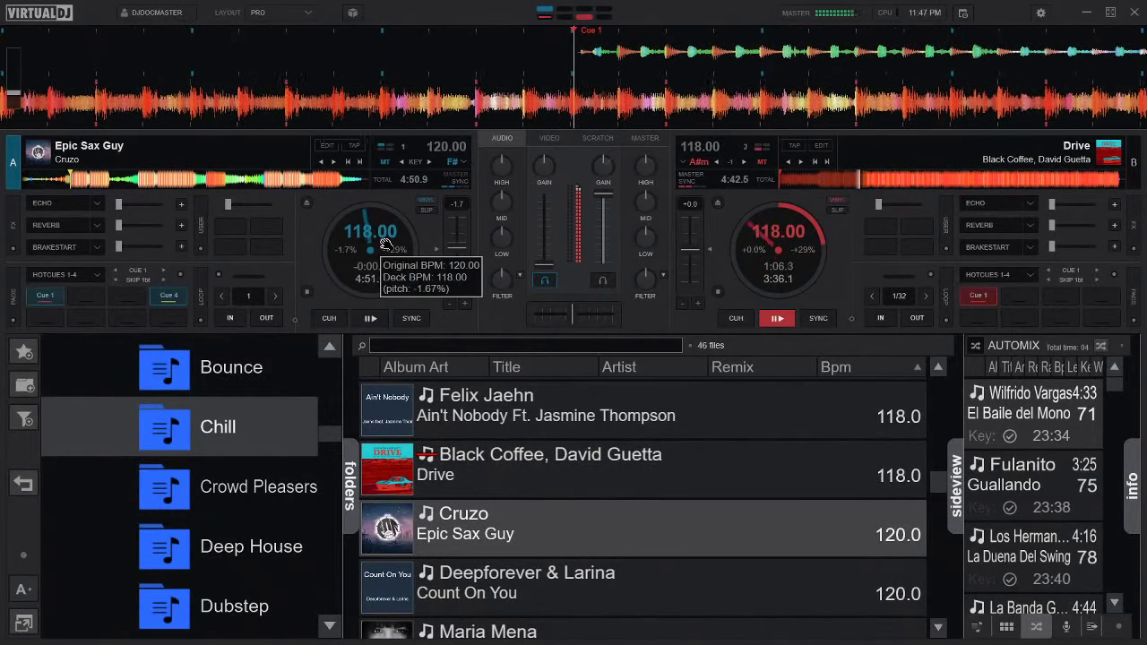
key(space)
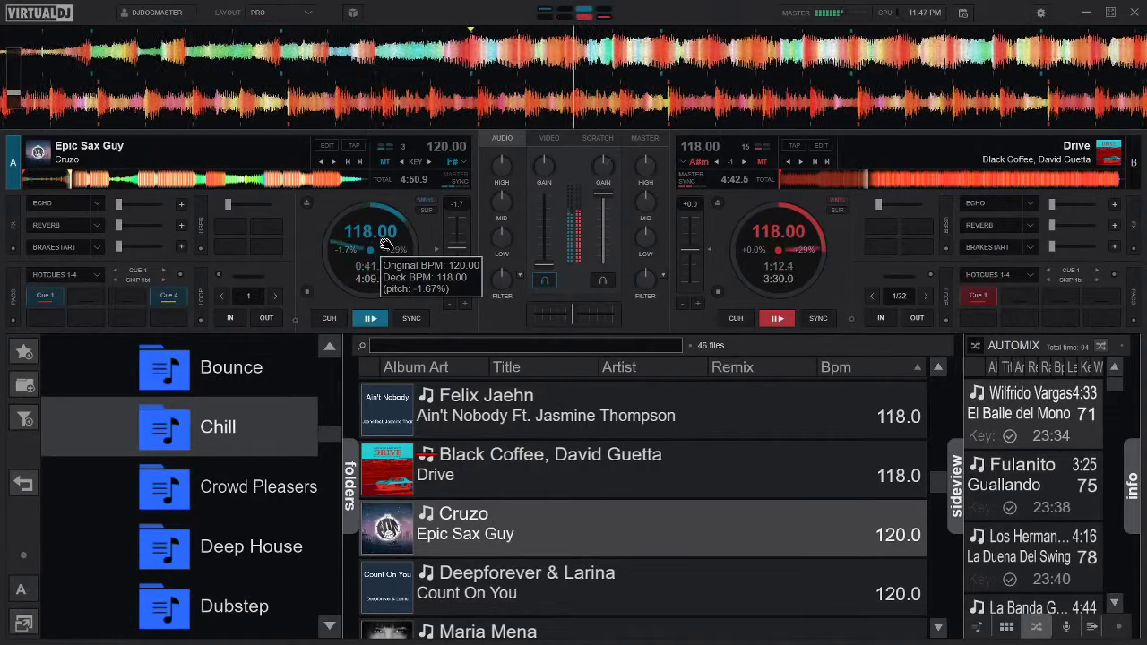
key(1)
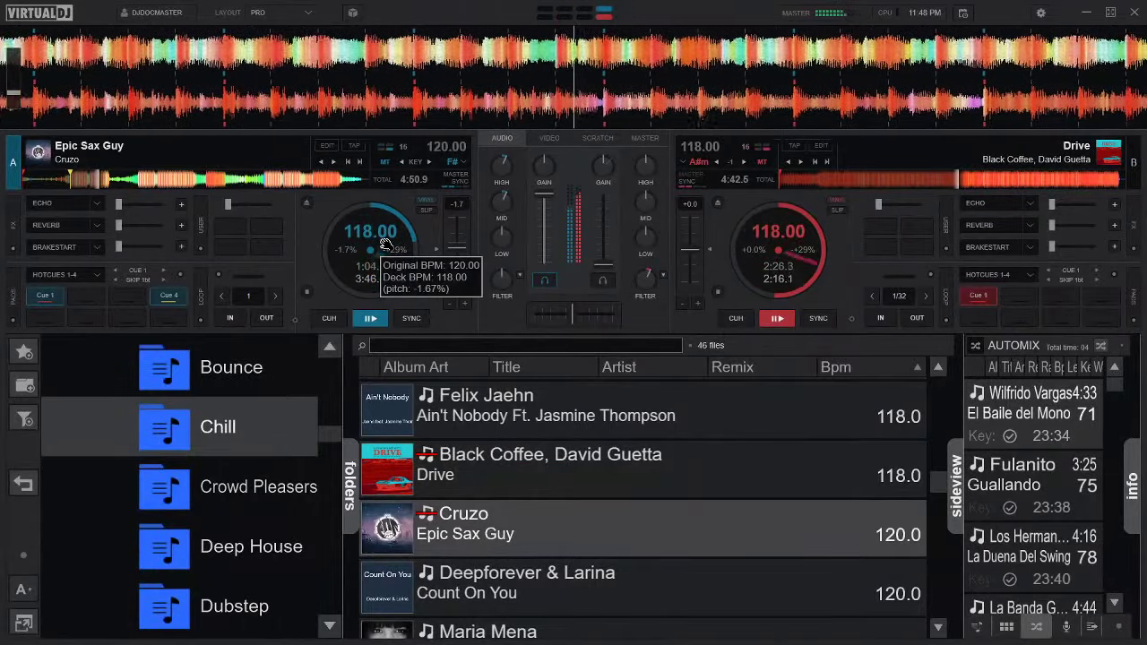
Load Every Breath You Take by The Police from the Chill folder onto deck B.
key(Down)
key(Down)
key(Down)
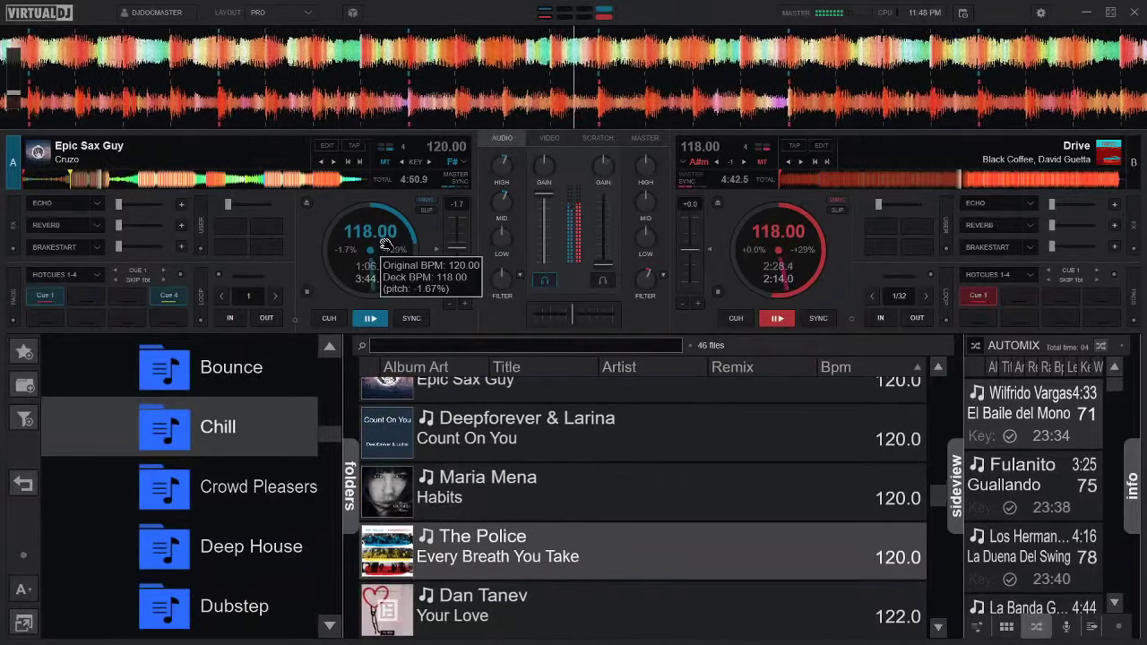
key(Right)
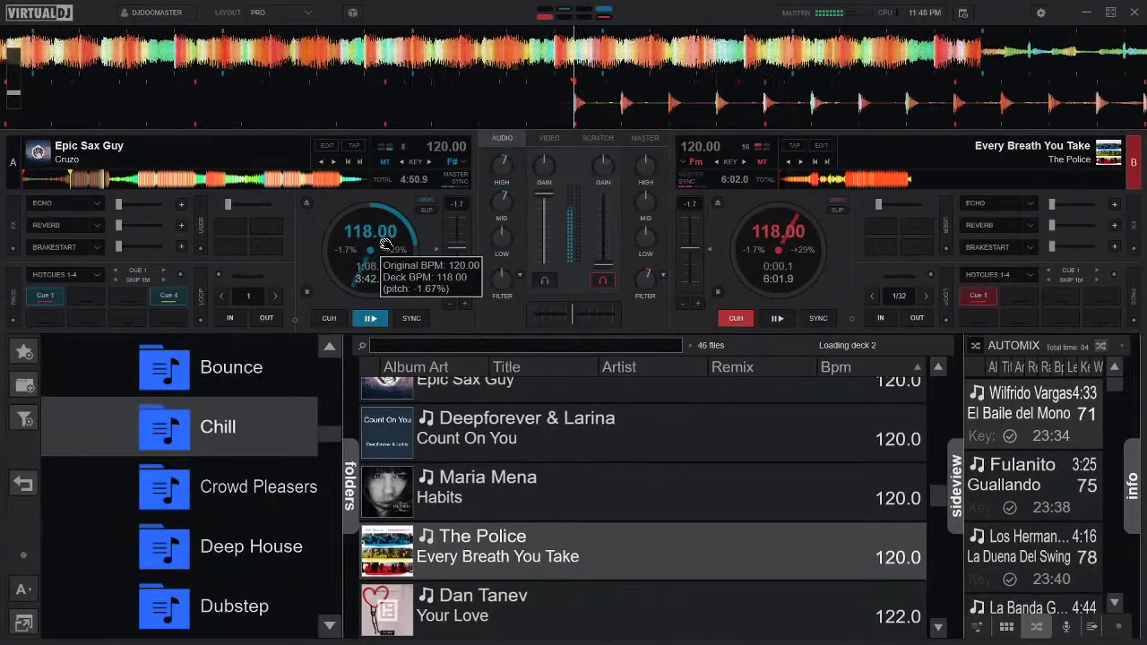
Replace the song on deck B with Real You by Vanze & Balco feat. Malia Rogers from the Chill folder.
key(Up)
key(Up)
key(Up)
key(Down)
key(Down)
key(Down)
key(Down)
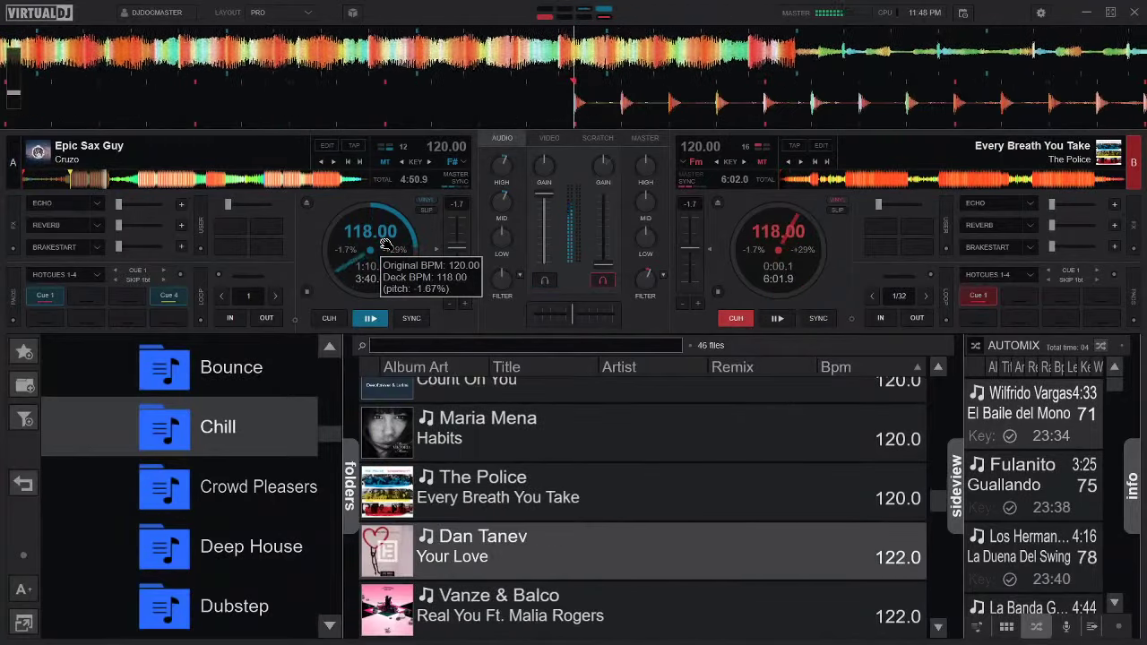
key(Down)
key(Right)
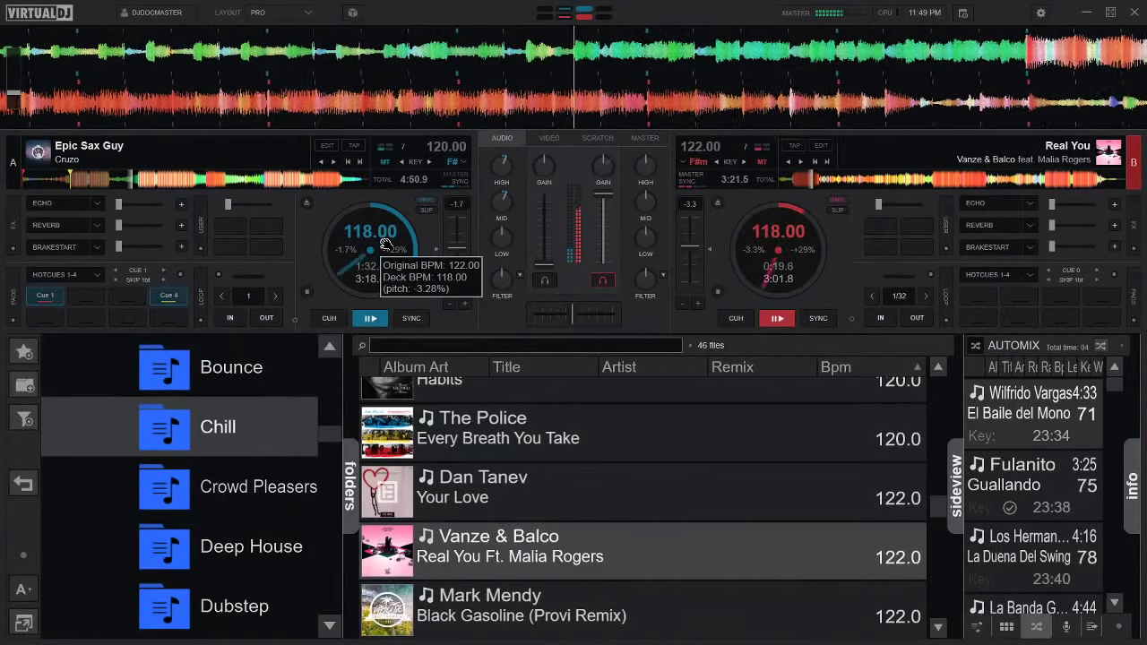
Load Every Breath You Take by The Police onto deck A and start it alongside Real You on deck B.
key(Down)
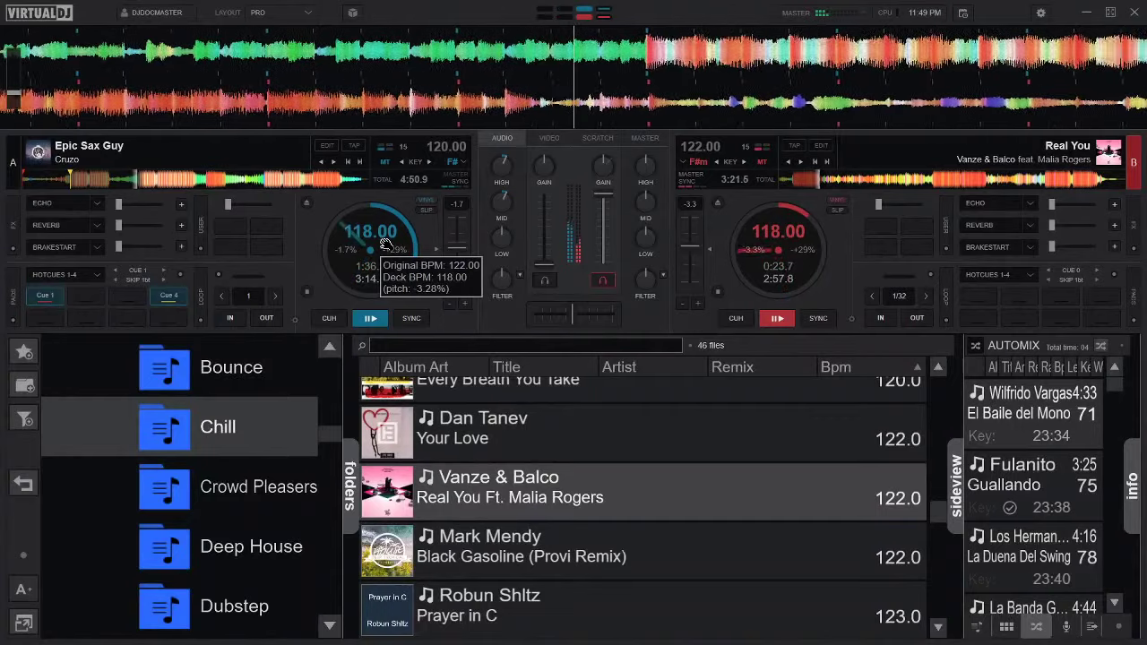
key(Up)
key(Up)
key(Up)
key(Up)
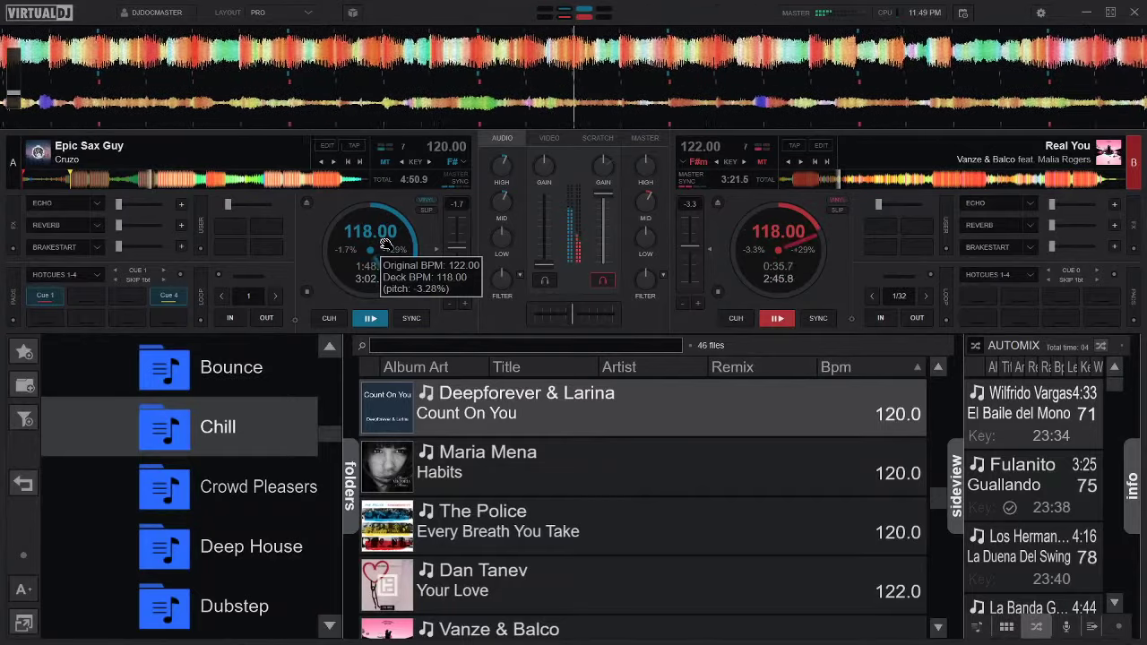
key(Down)
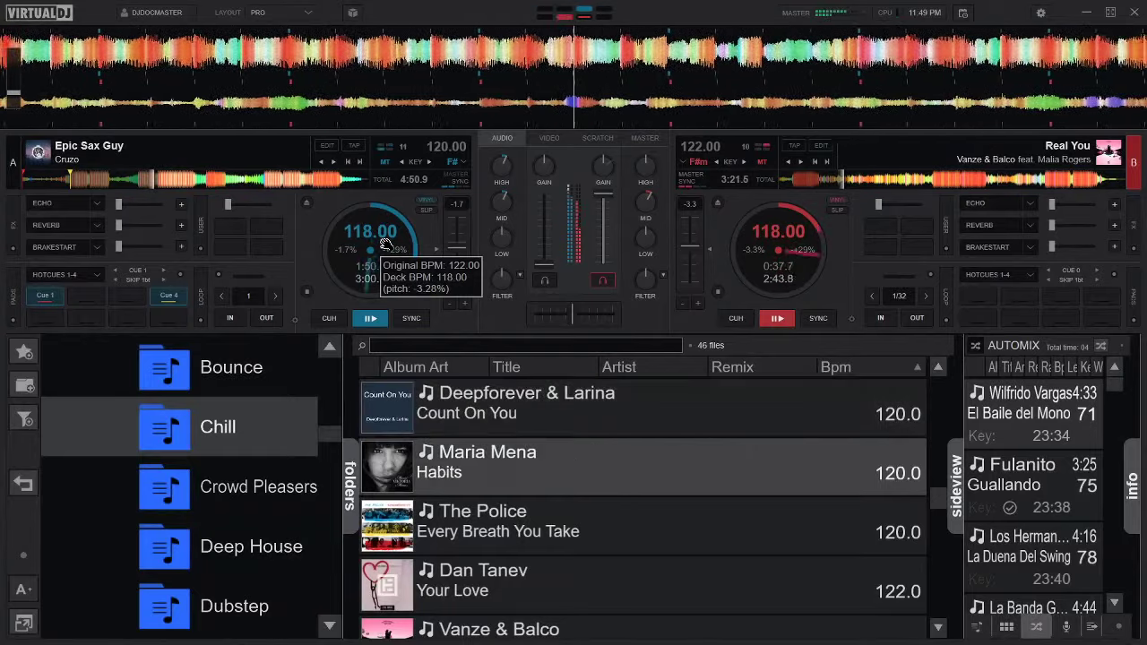
key(Down)
key(ctrl+Left)
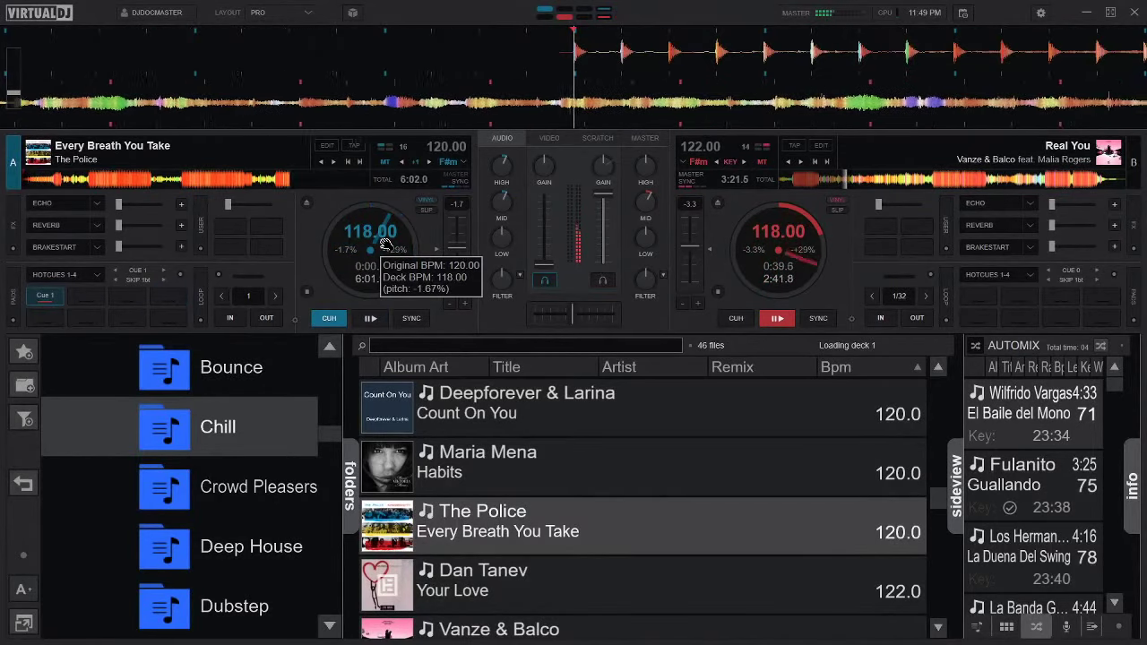
key(space)
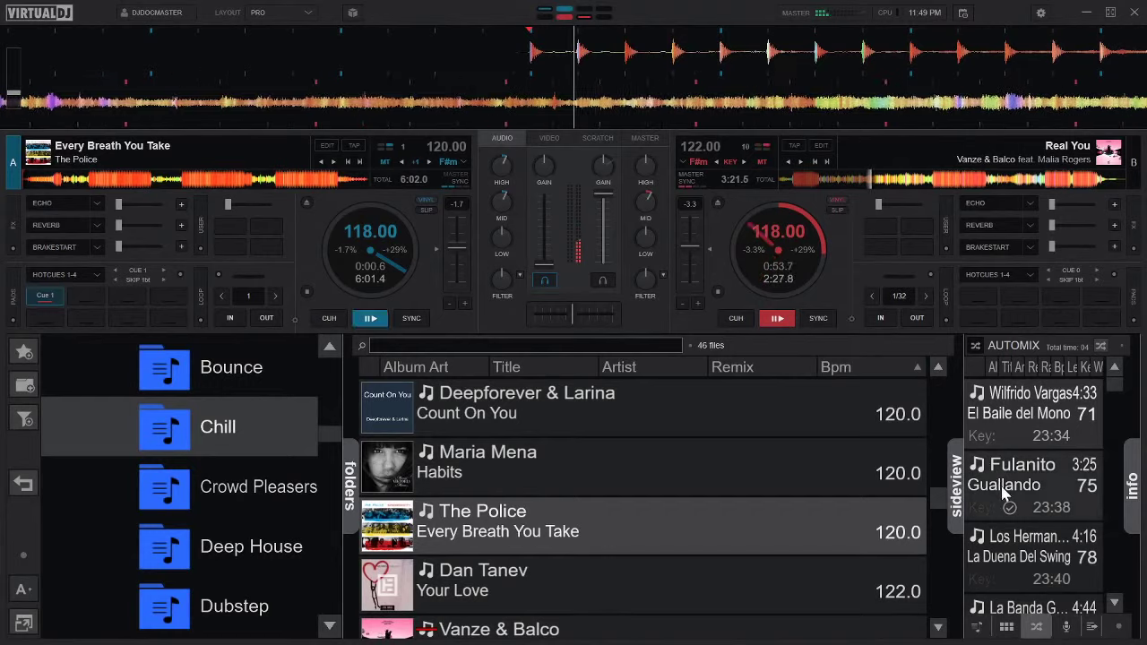
Hide the automix sideview and load Prayer in C by Robun Shltz from the Chill folder onto deck B.
click(957, 493)
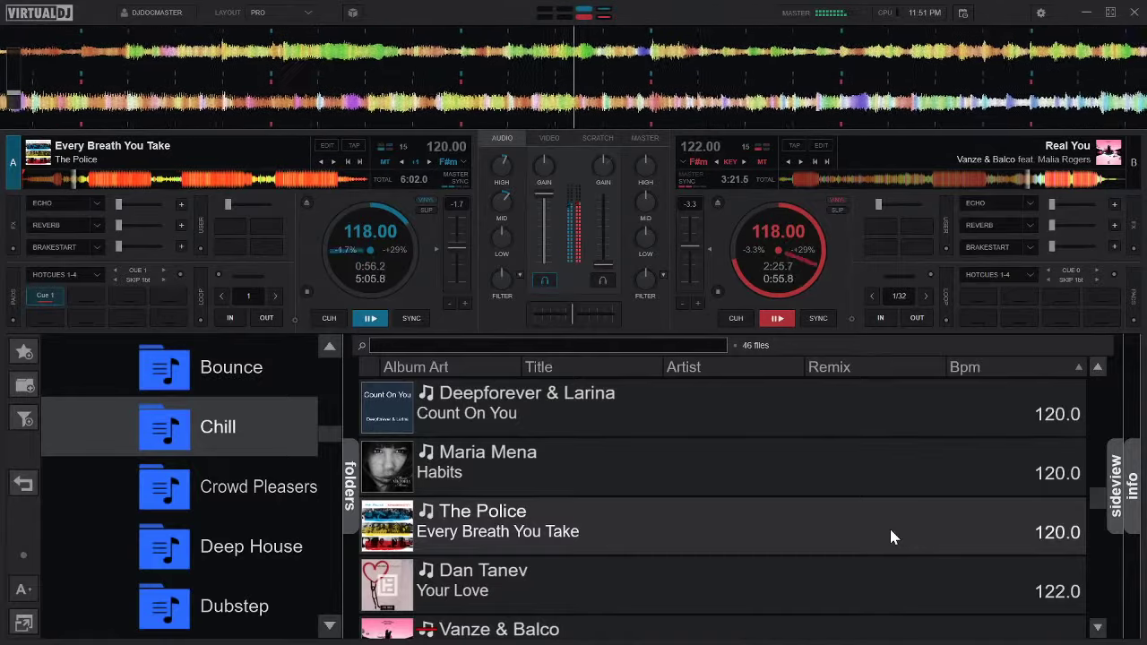
click(890, 536)
scroll(890, 536, down, 2)
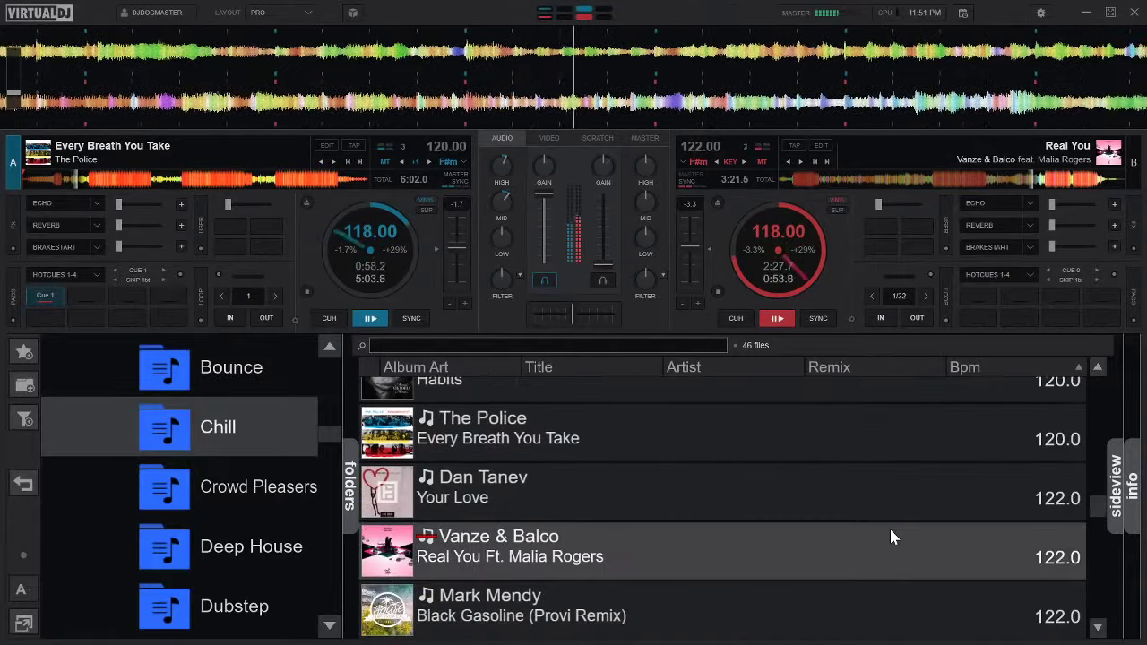
scroll(890, 536, down, 1)
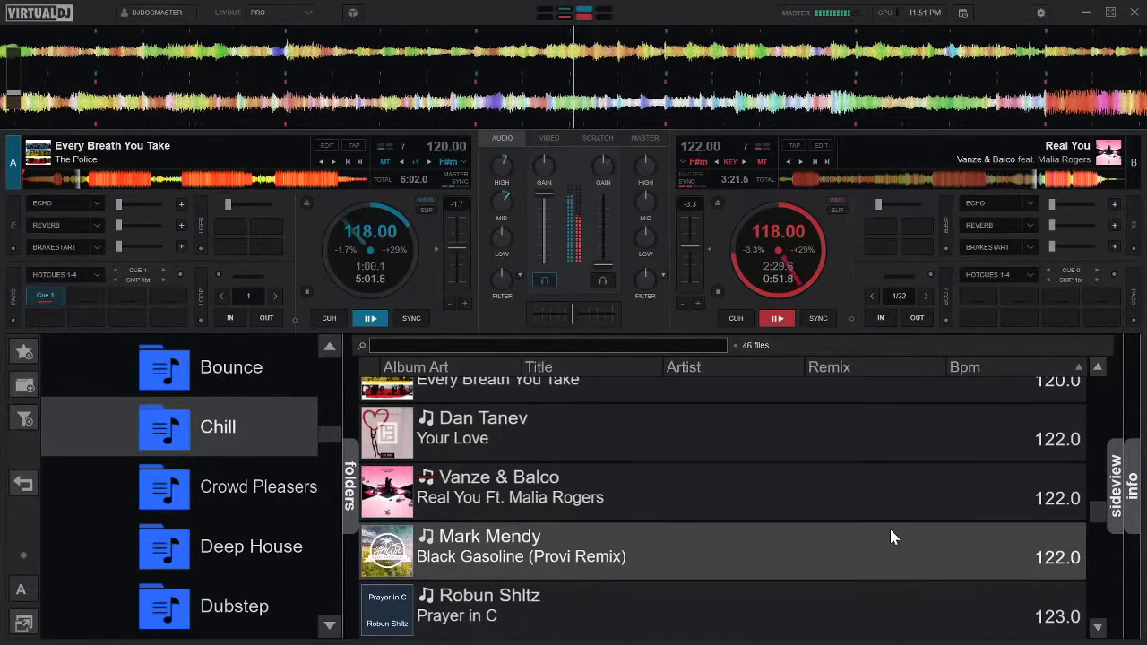
scroll(890, 536, down, 1)
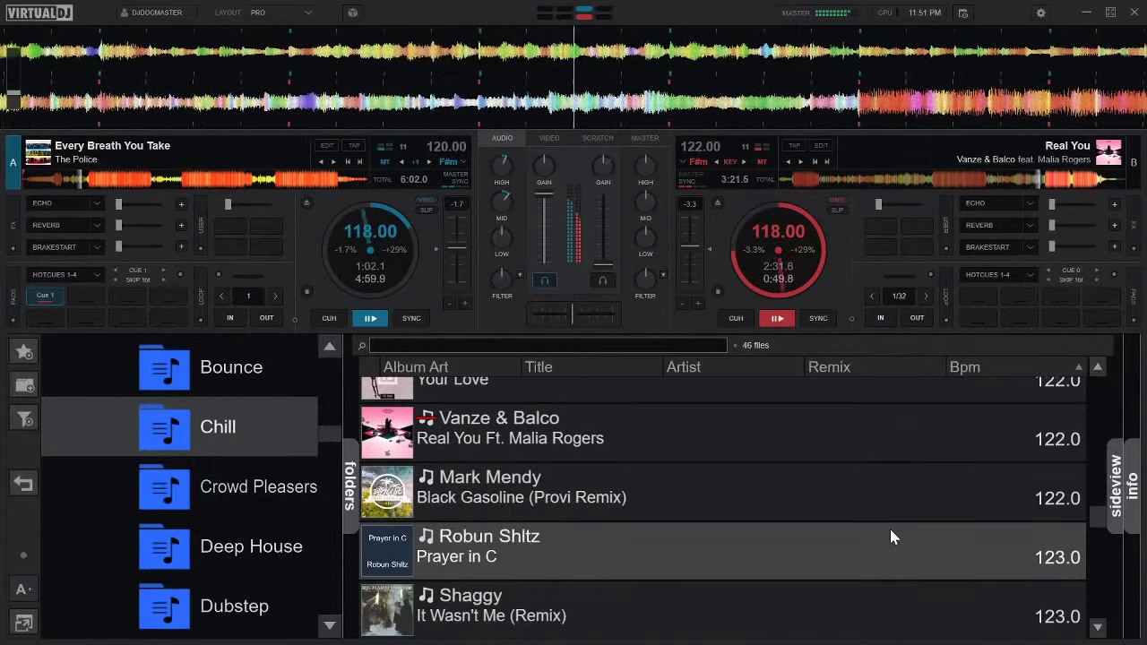
double_click(890, 536)
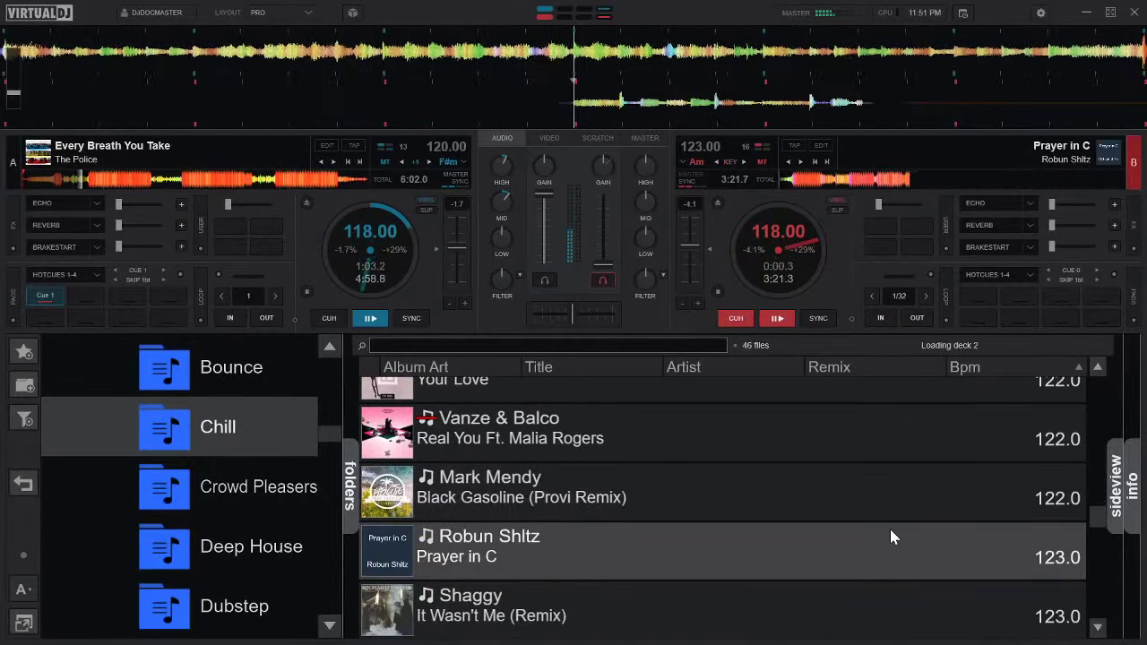
Reset deck A's tempo to 120 BPM and play Prayer in C on deck B synced to it.
click(435, 248)
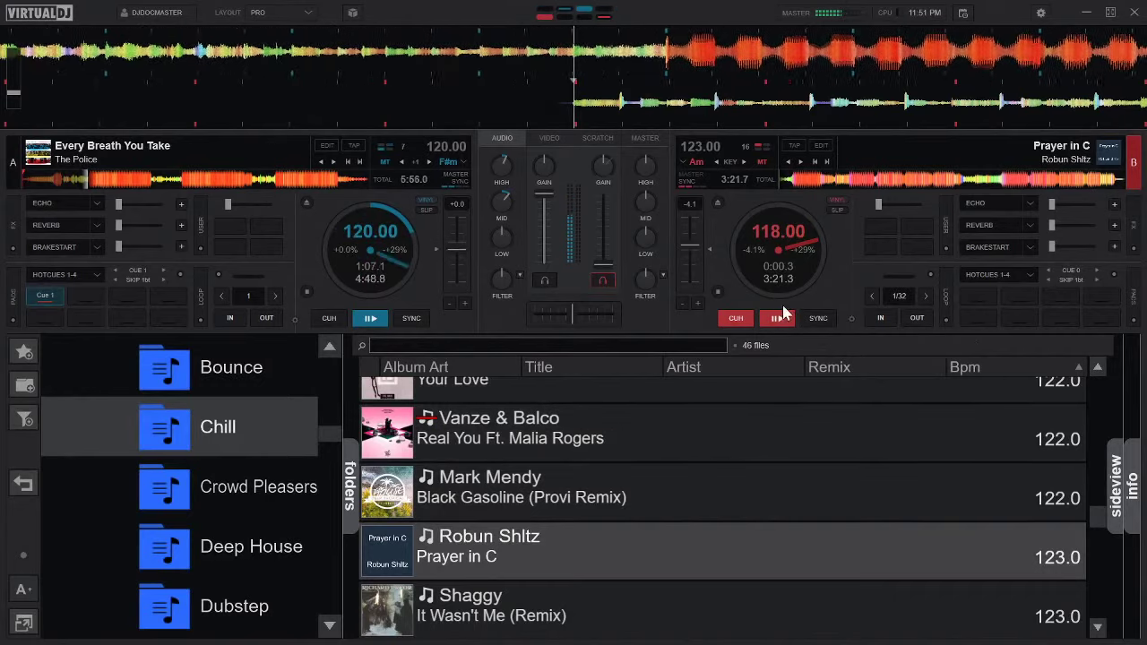
click(816, 319)
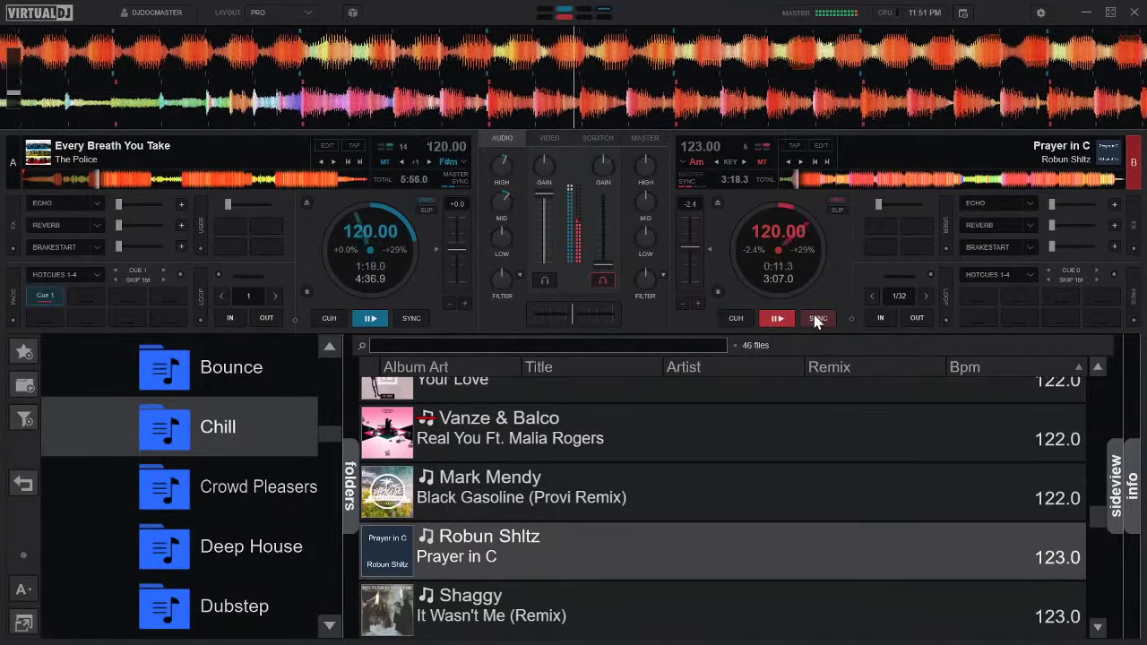
key(shift)
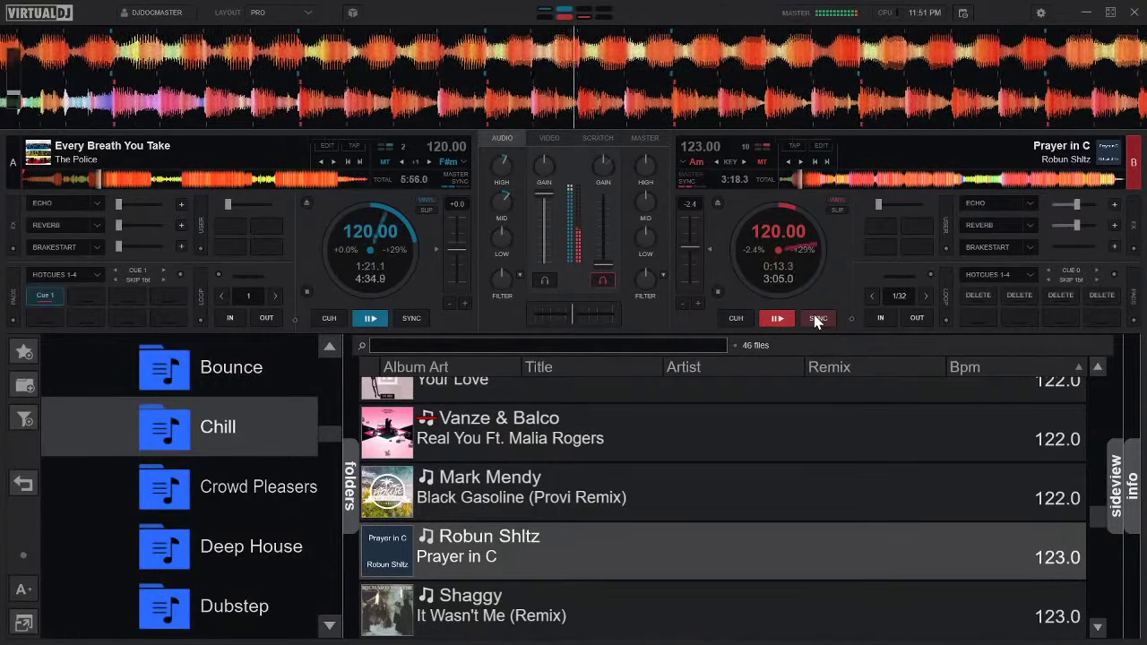
shift+click(817, 321)
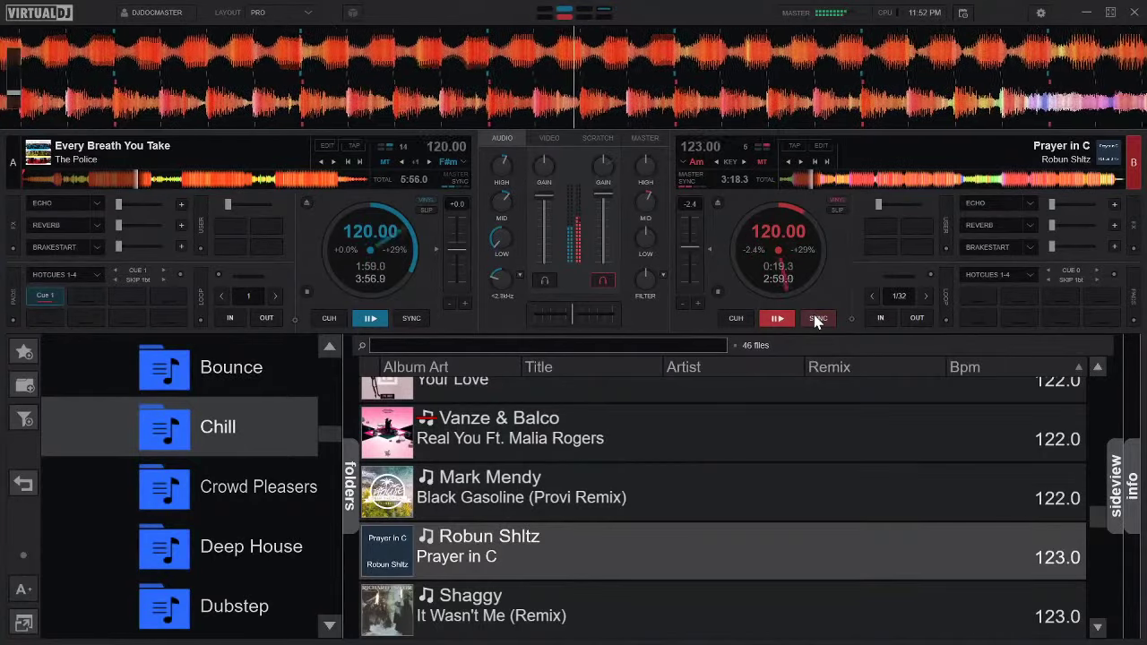
key(ctrl+1)
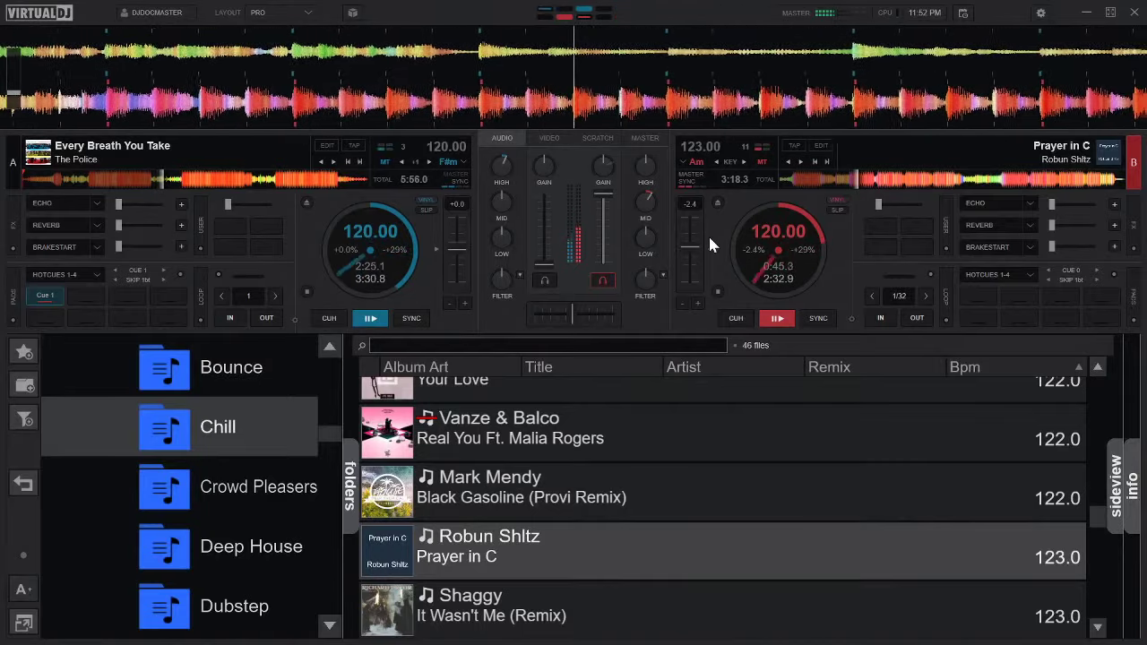
Load Till The Sun Comes Up by Firebeatz, Vertel onto deck A and set cue 1 at 0:01.1.
key(Down)
key(Down)
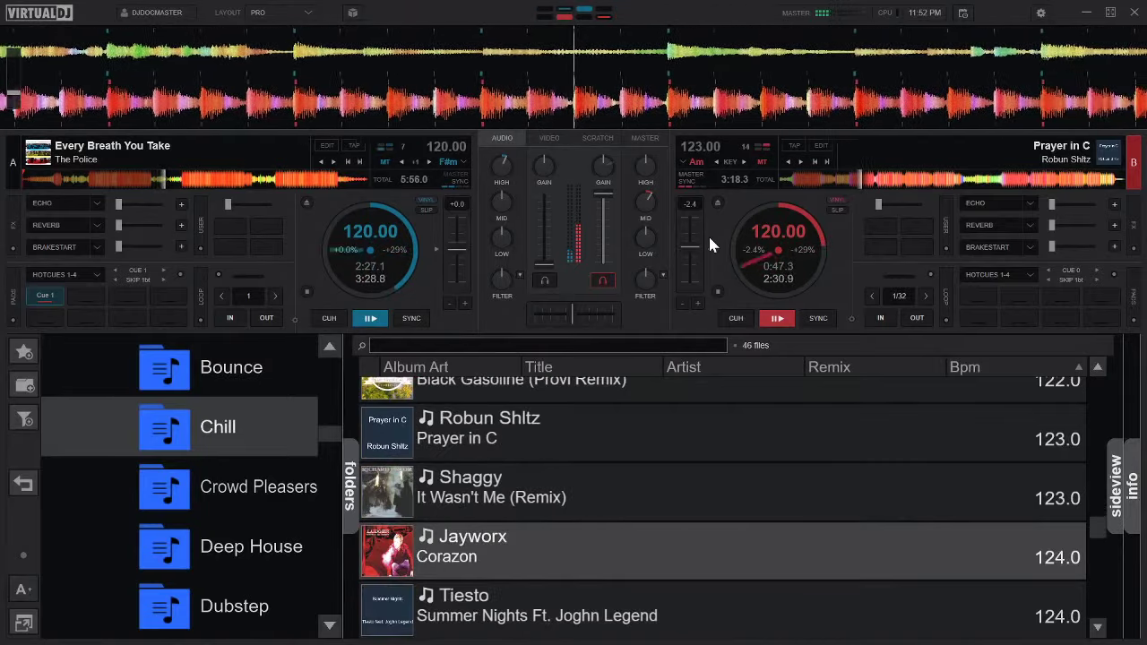
key(Down)
key(Down)
key(Down)
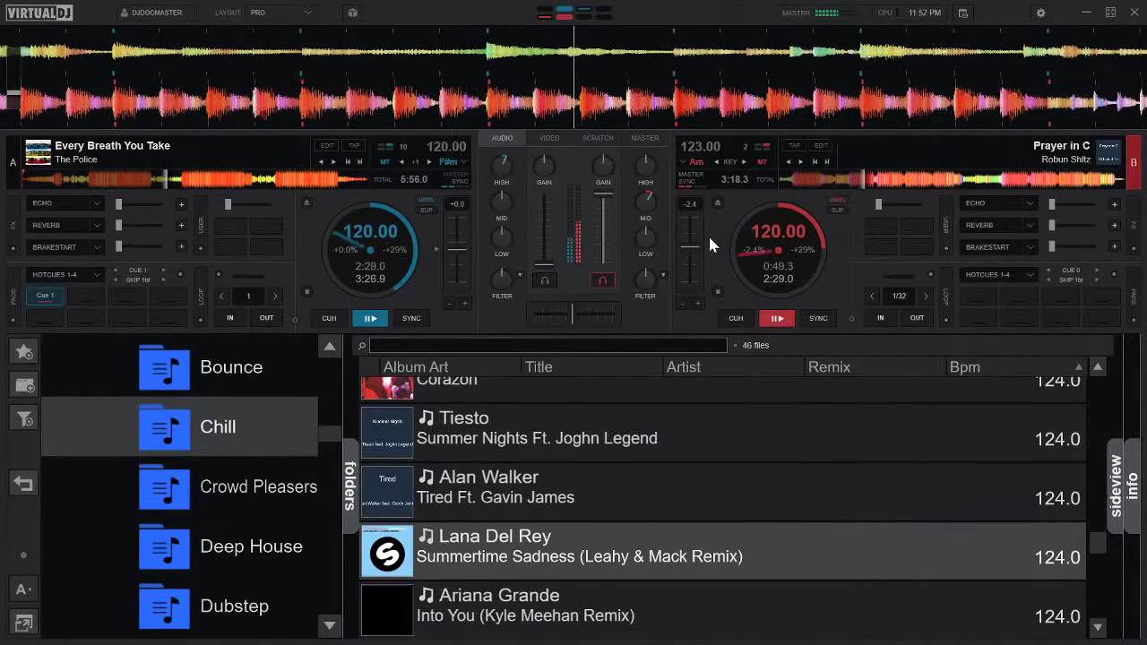
key(Down)
key(Down)
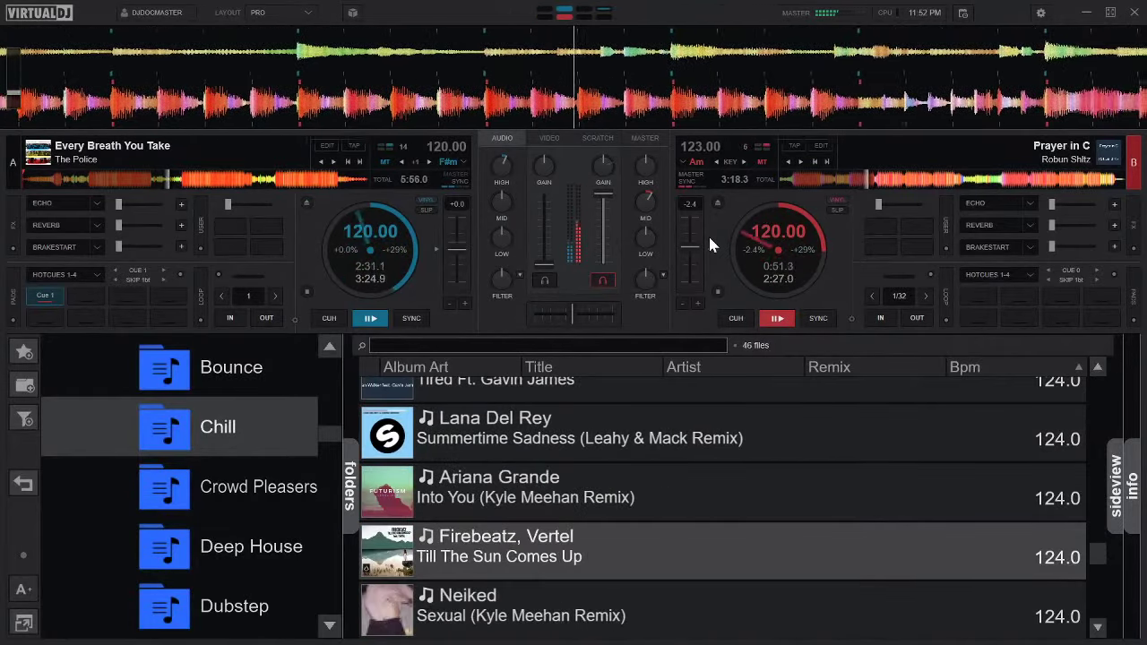
key(Down)
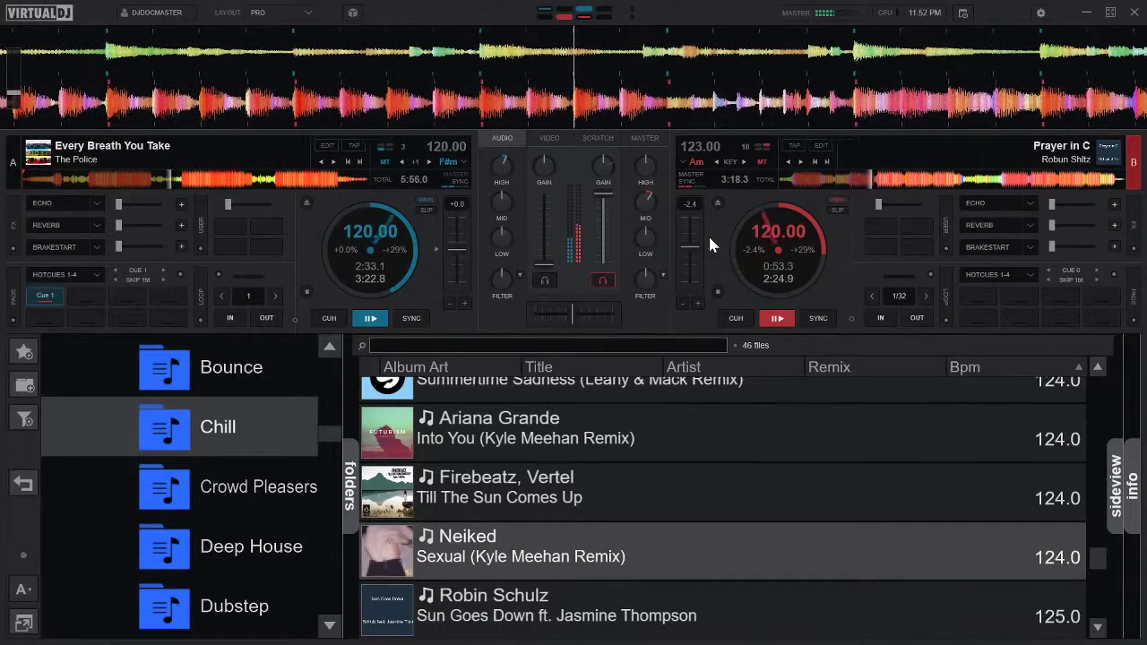
key(Up)
key(Left)
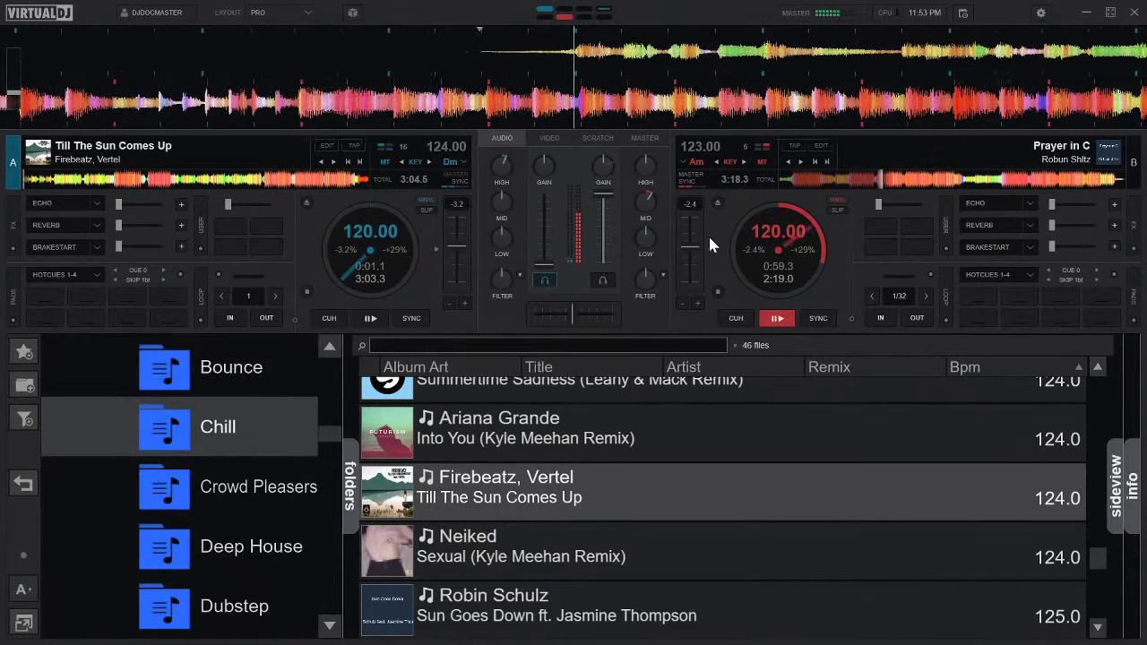
key(1)
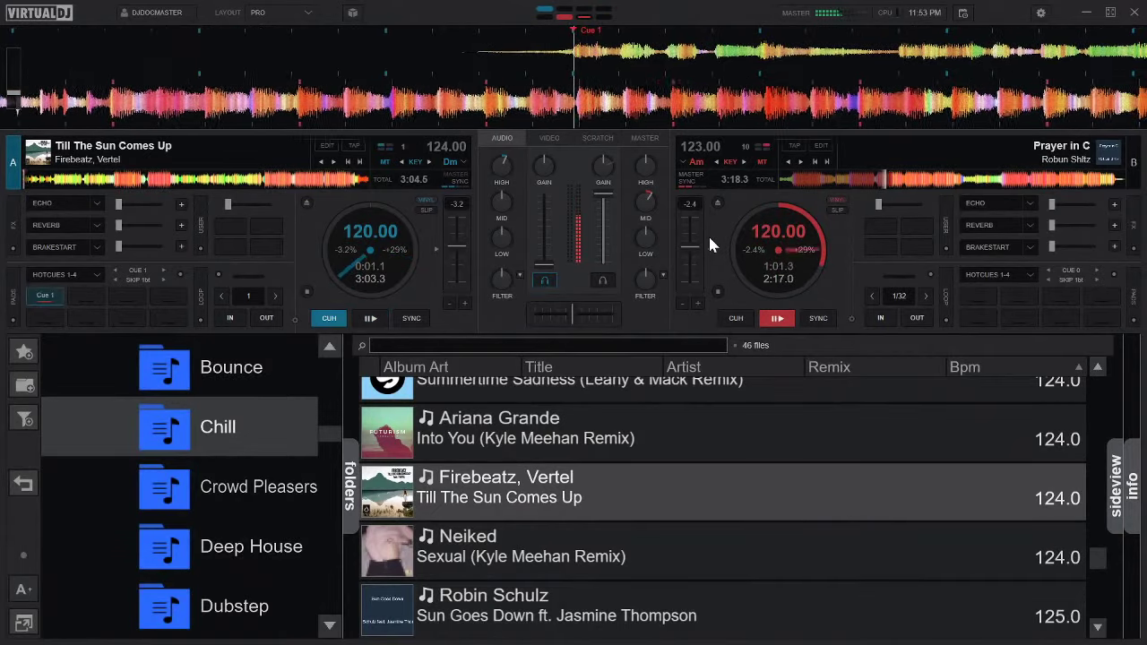
Load Are You With Me (Kungs Remix) by Lost Frequencies from the Chill folder onto deck A.
scroll(505, 469, down, 2)
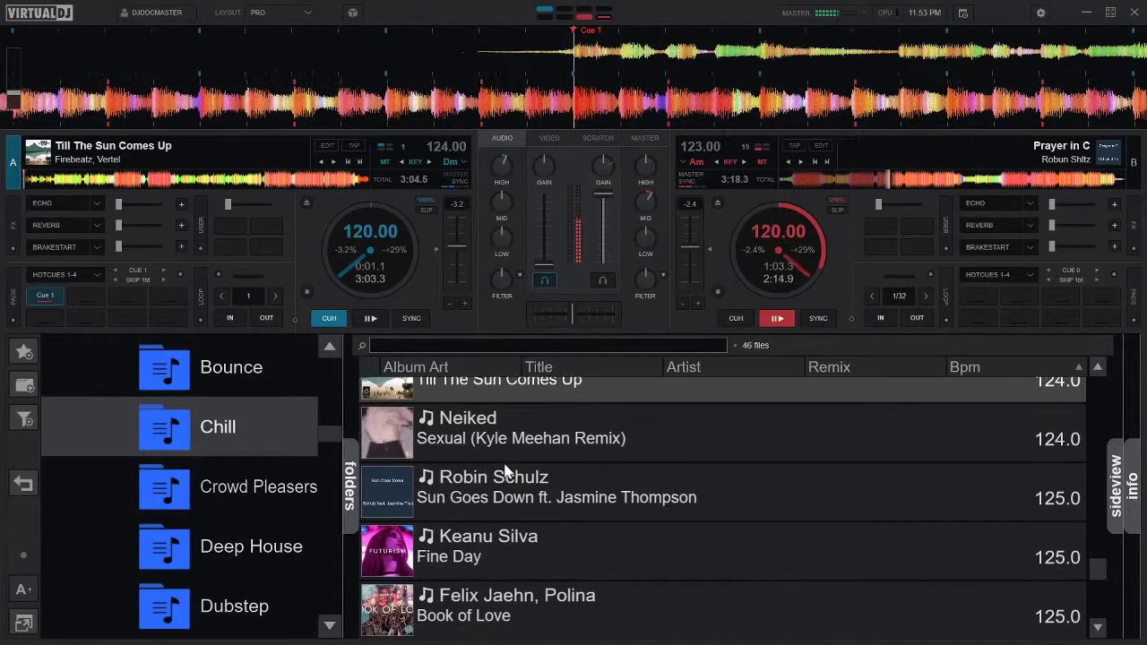
click(483, 554)
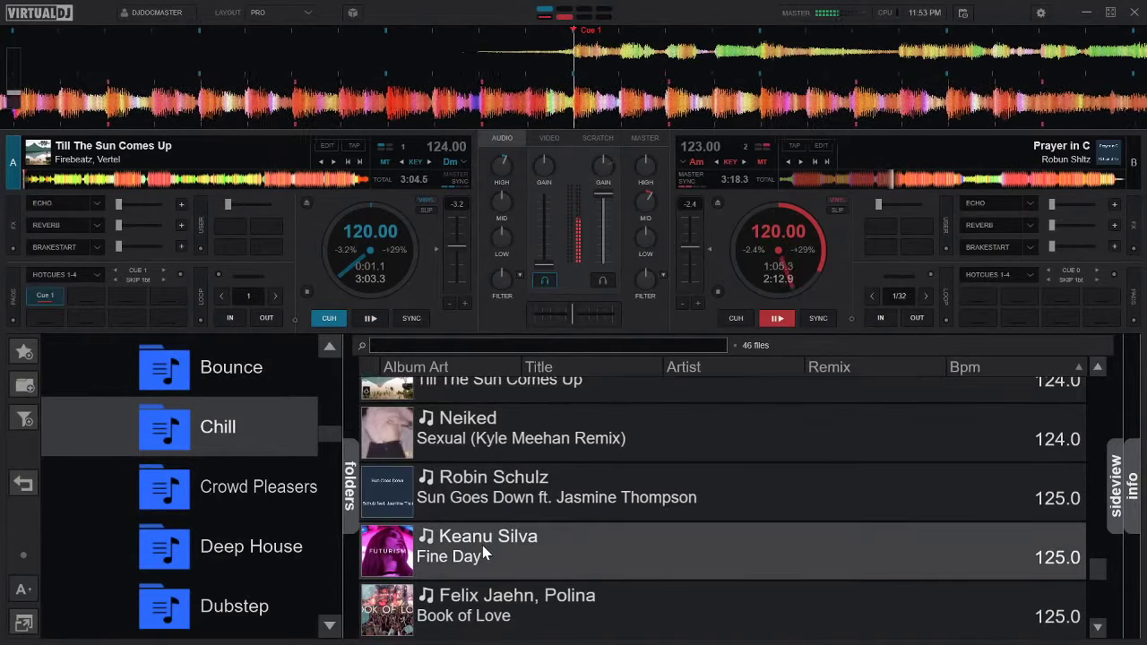
scroll(523, 475, up, 1)
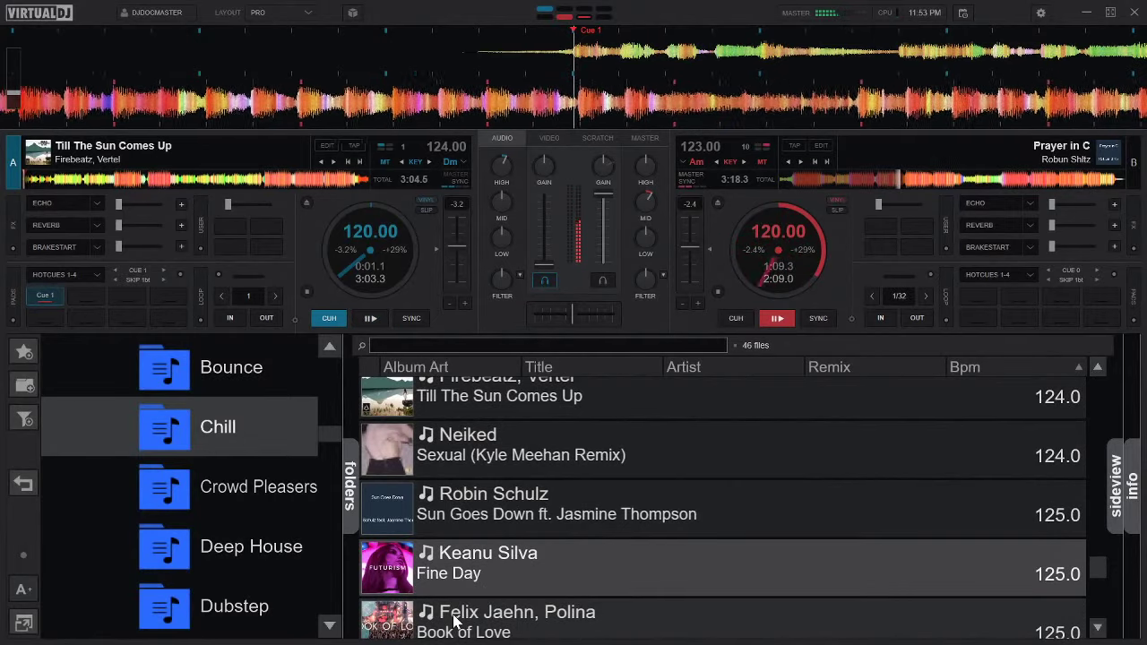
scroll(457, 621, down, 3)
scroll(481, 621, up, 1)
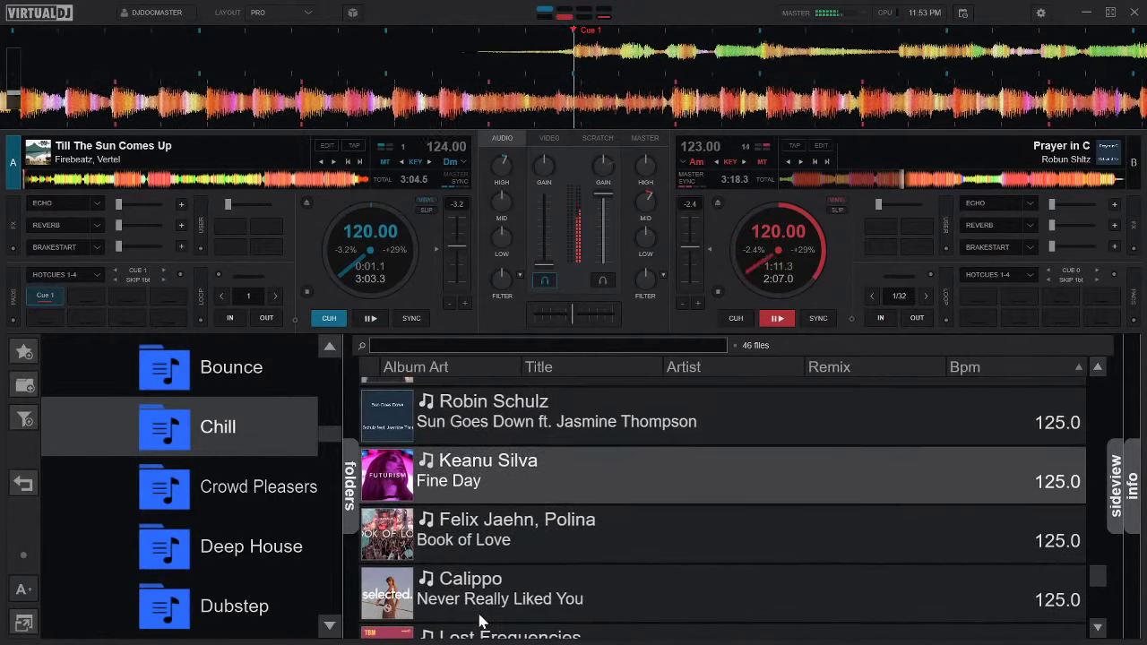
scroll(479, 621, down, 2)
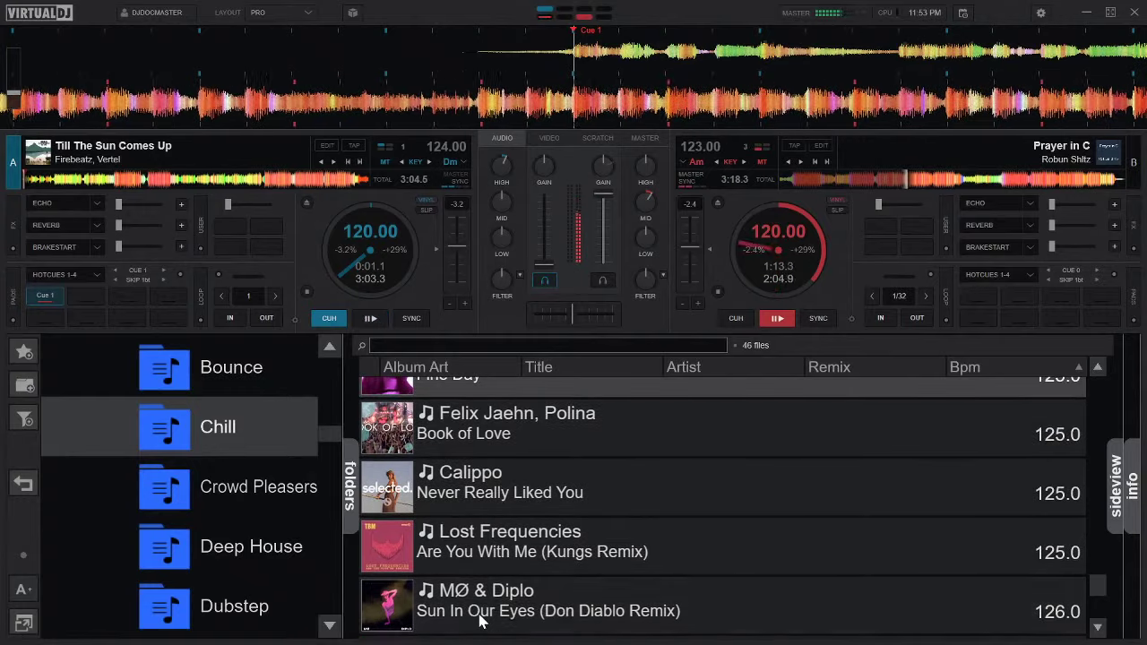
drag(528, 564, 371, 260)
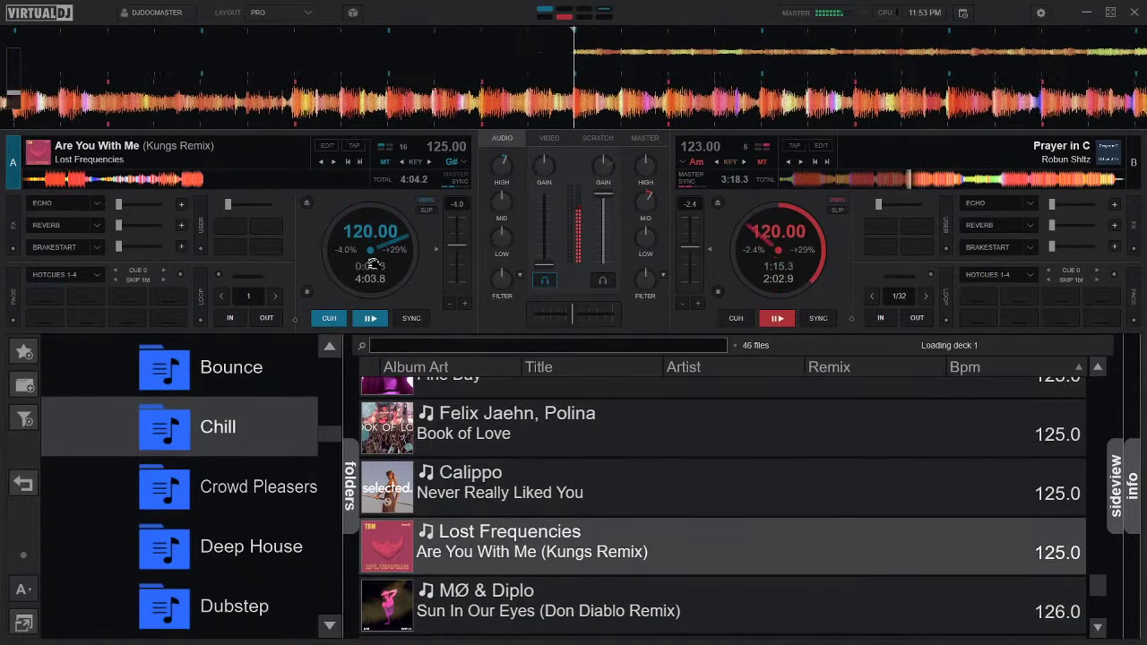
Reset deck B's tempo to 123 BPM and sync deck A to it.
click(713, 249)
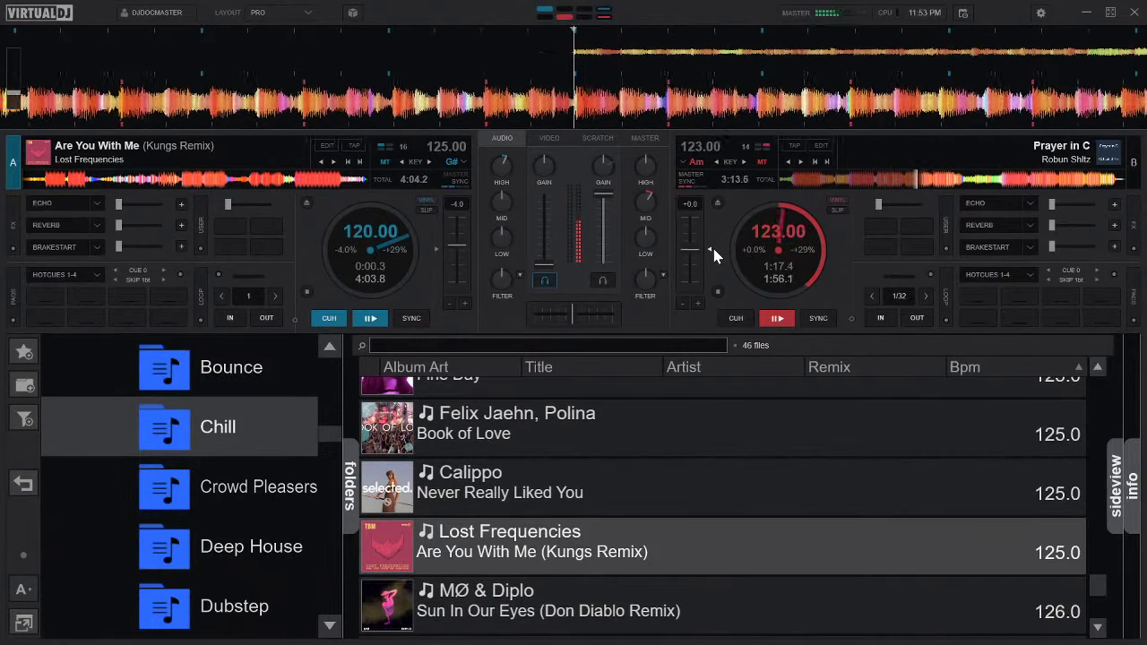
click(413, 320)
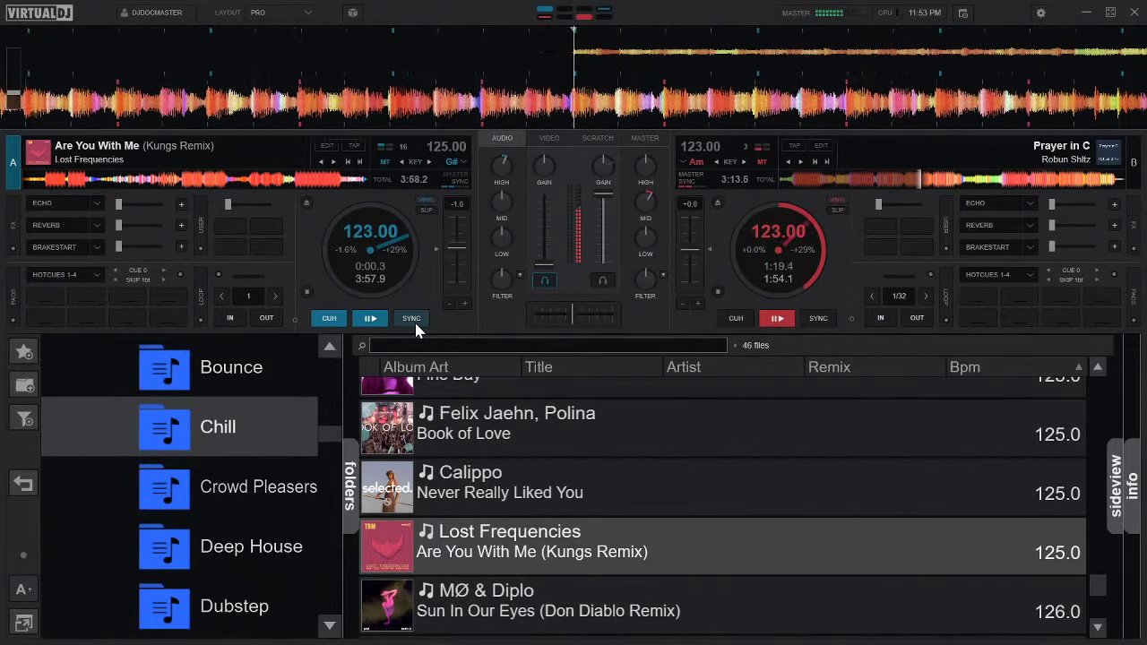
Set cue 1 at 0:00.3 on deck A and start Are You With Me from that cue.
key(1)
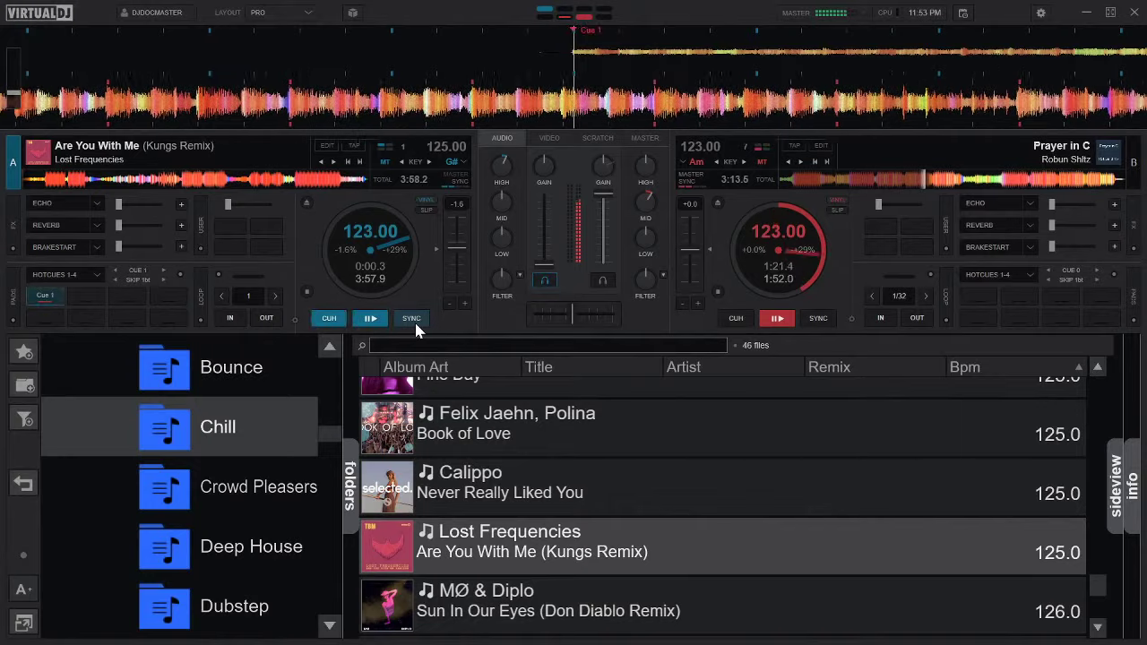
key(1)
key(1)
key(1)
key(1)
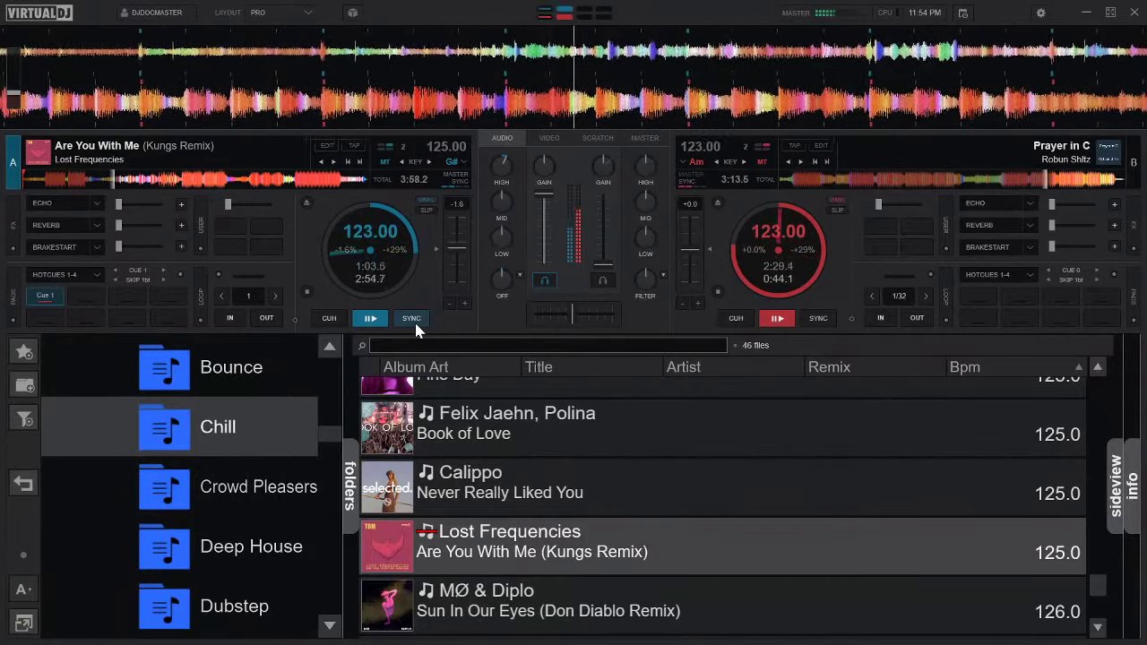
Load Sun In Our Eyes (Don Diablo Remix) onto deck B, preview it further in, and set cue 1 at 0:00.3.
key(Down)
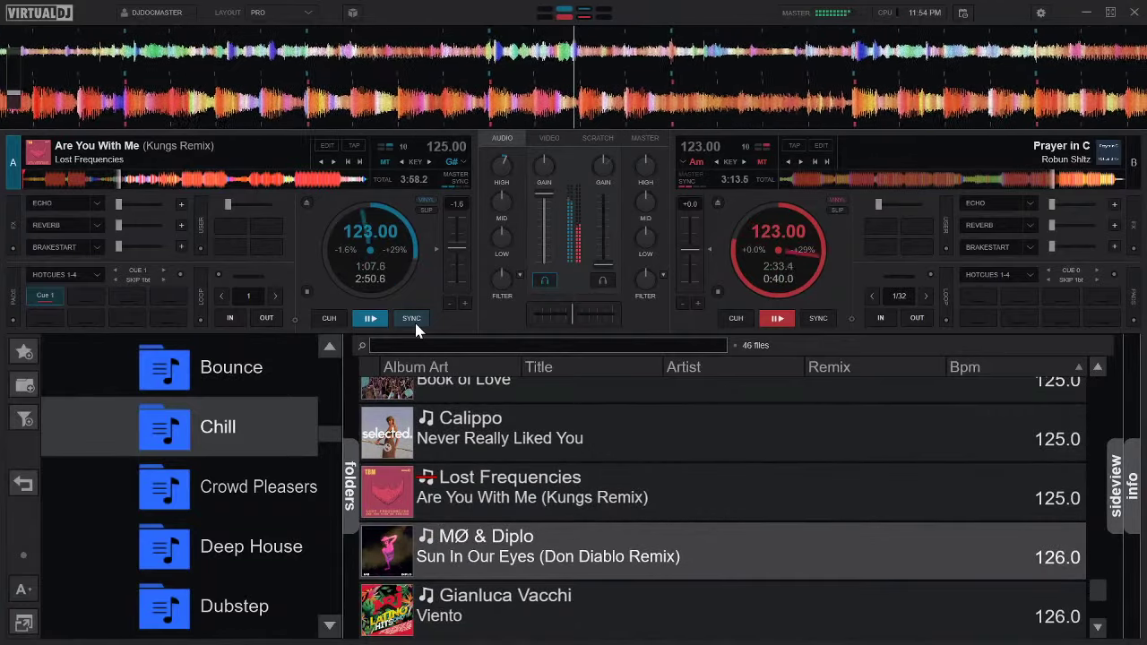
key(ctrl+Right)
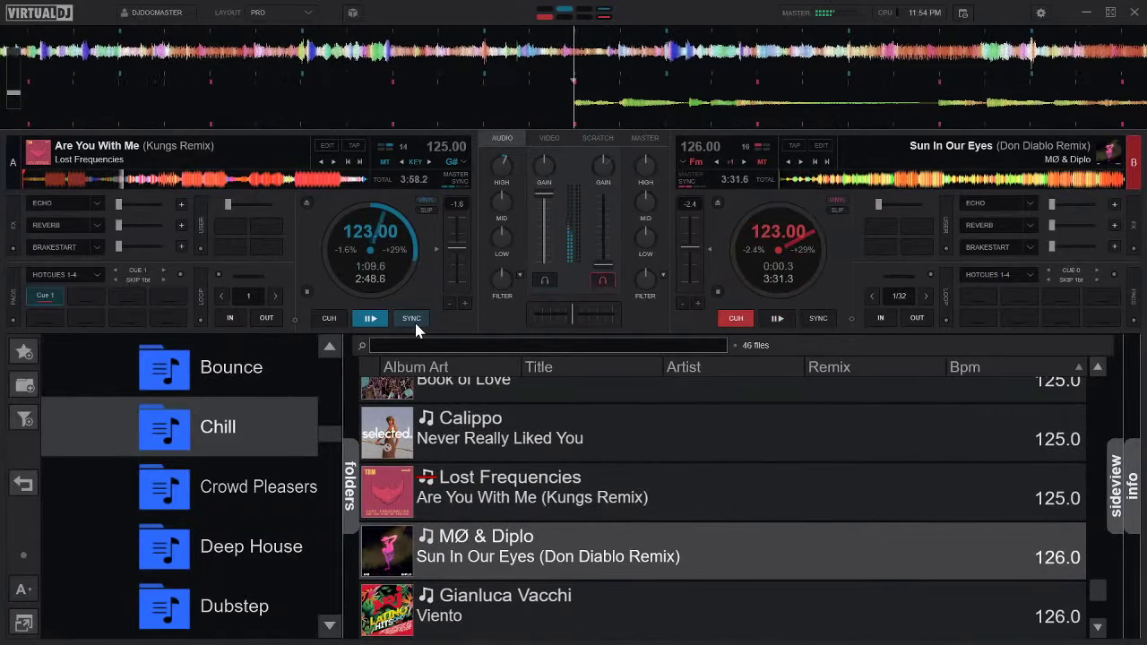
key(shift+Right)
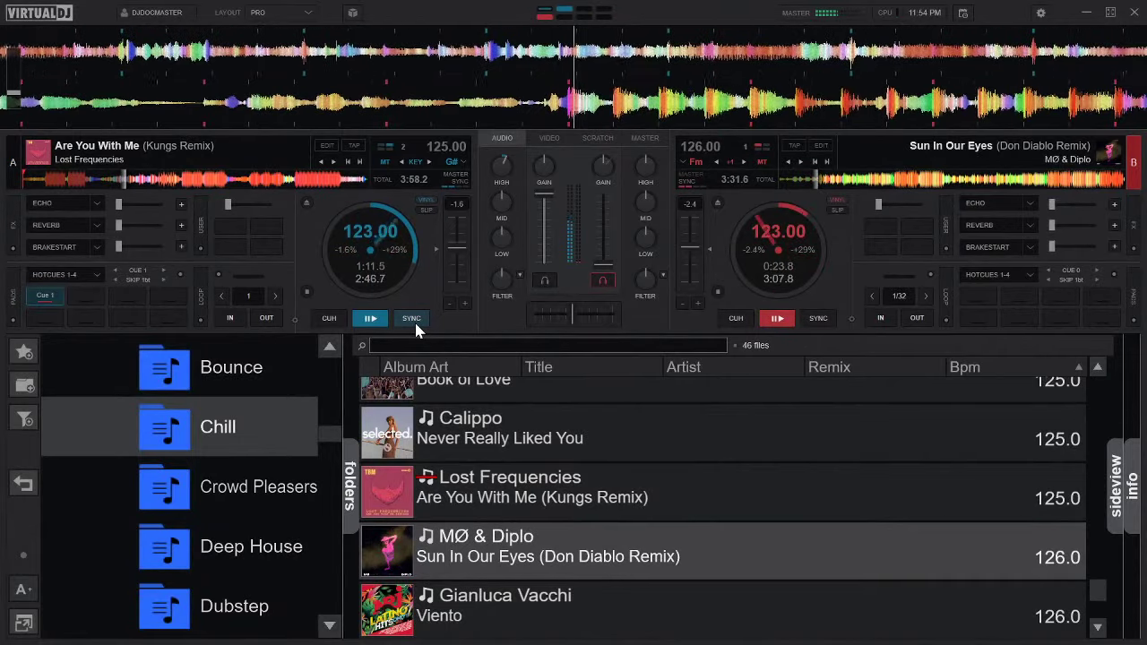
key(space)
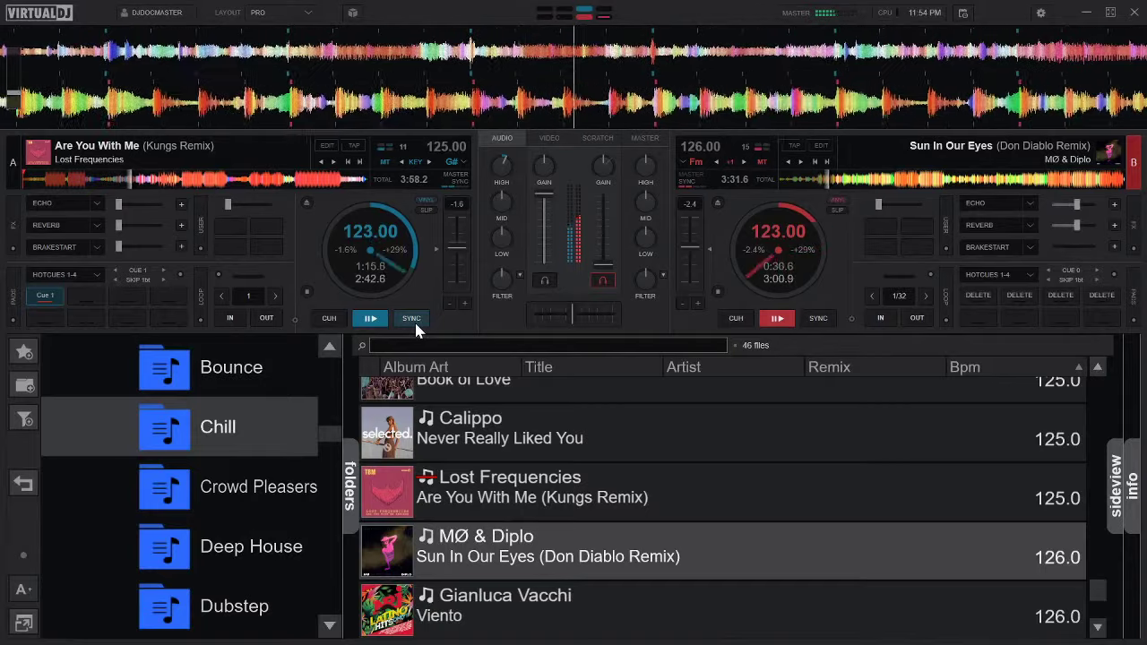
key(Left)
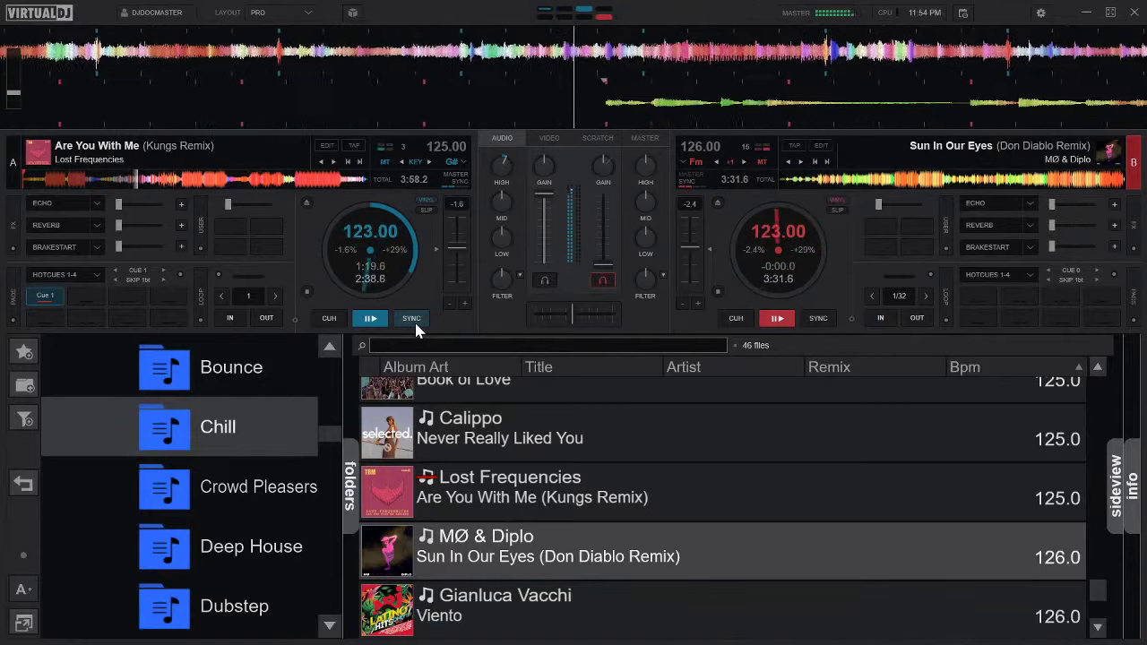
key(Left)
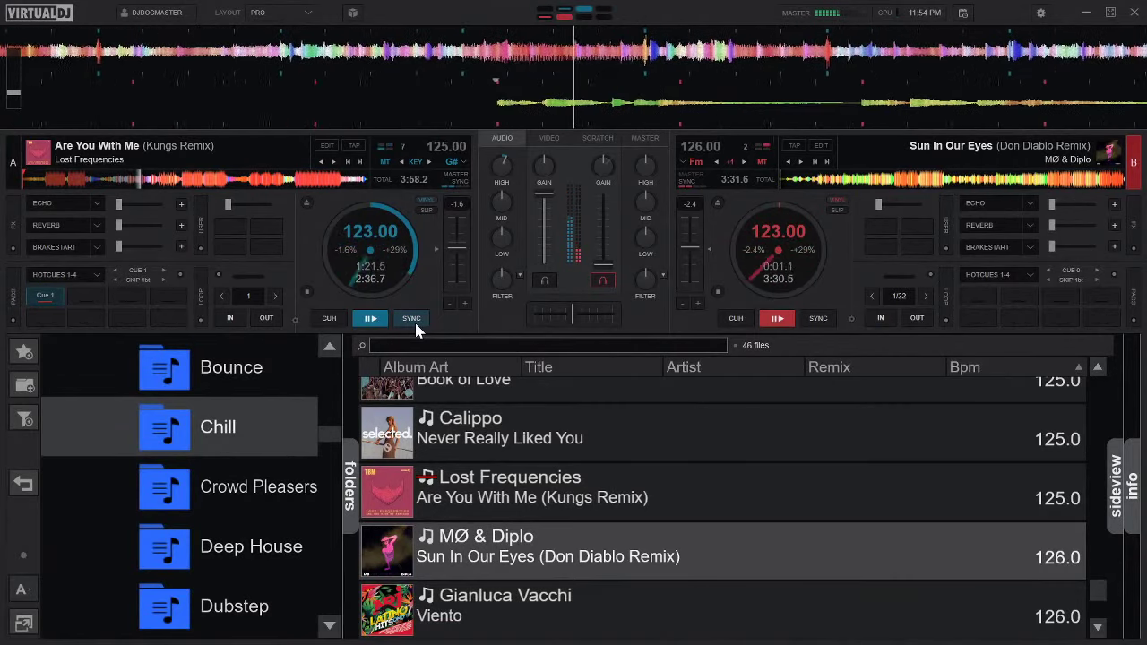
key(1)
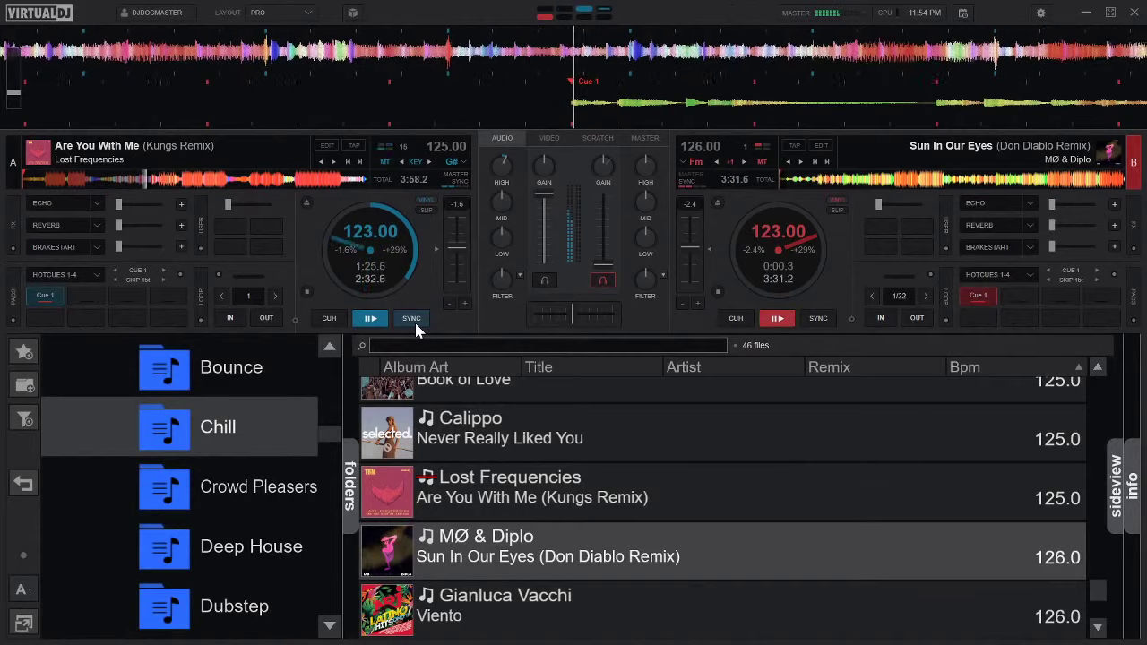
Start Sun In Our Eyes from cue 1 on deck B alongside Are You With Me on deck A.
key(space)
key(space)
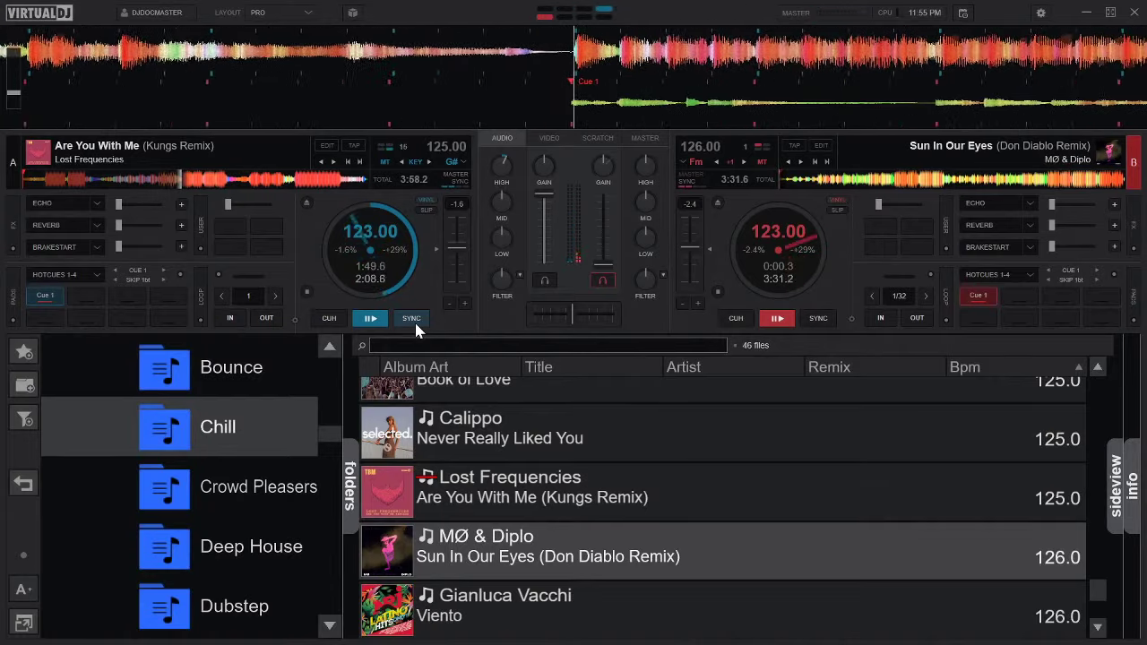
key(space)
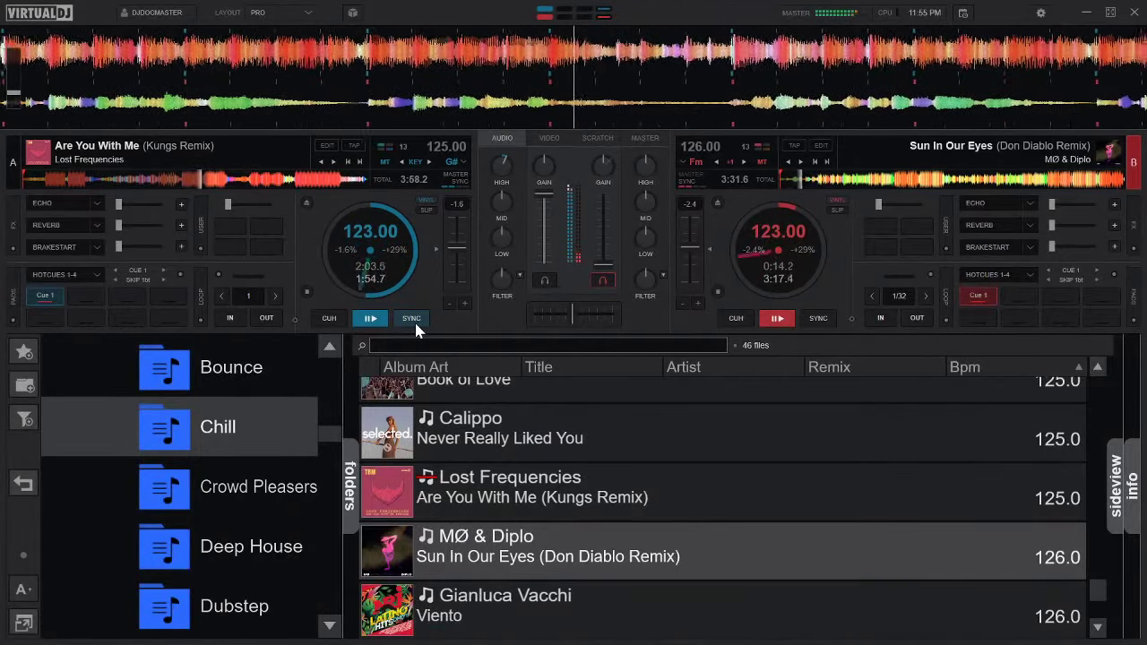
key(1)
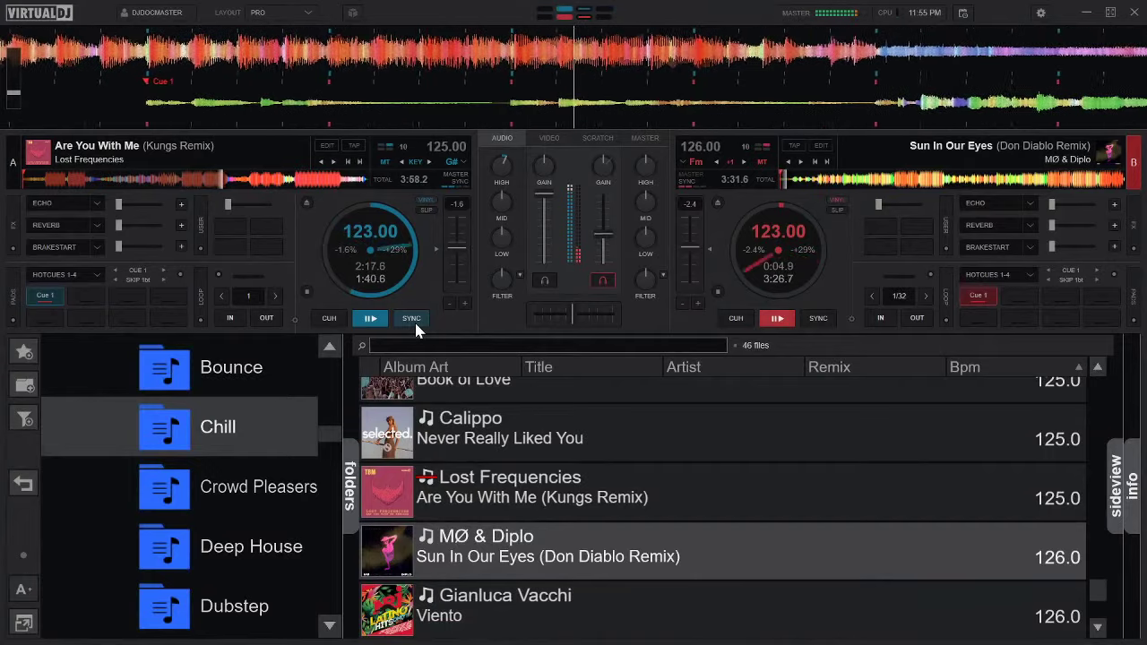
key(ctrl+1)
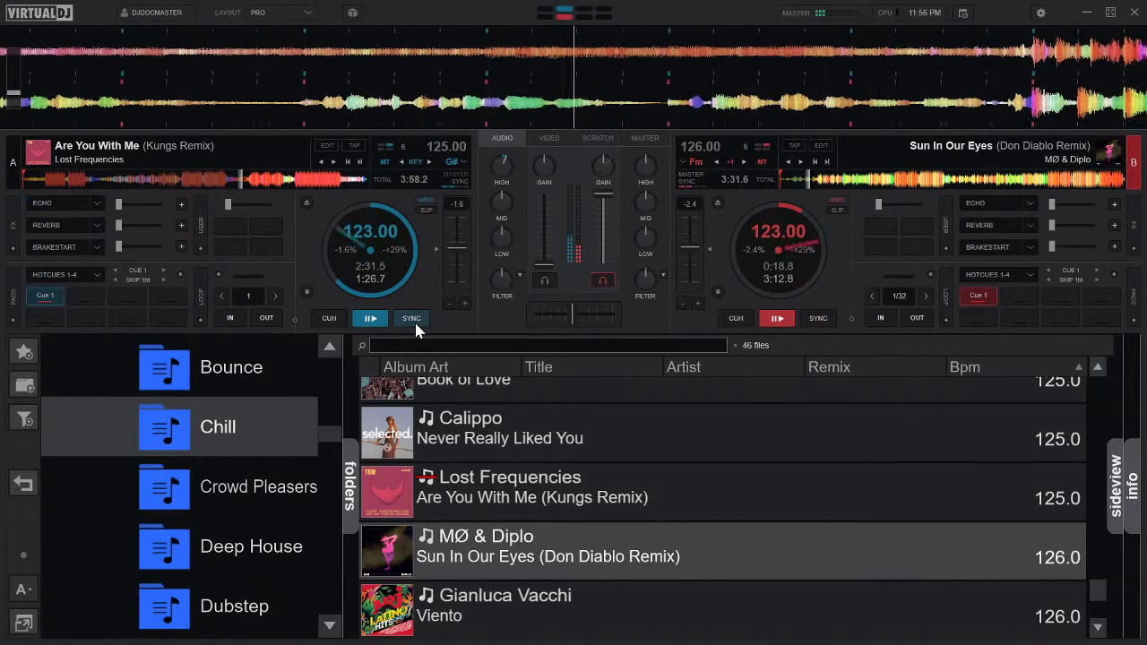
Load Sun Goes Down by Robin Schulz from the Chill folder onto deck A and set cue 1 at 0:00.5.
key(Down)
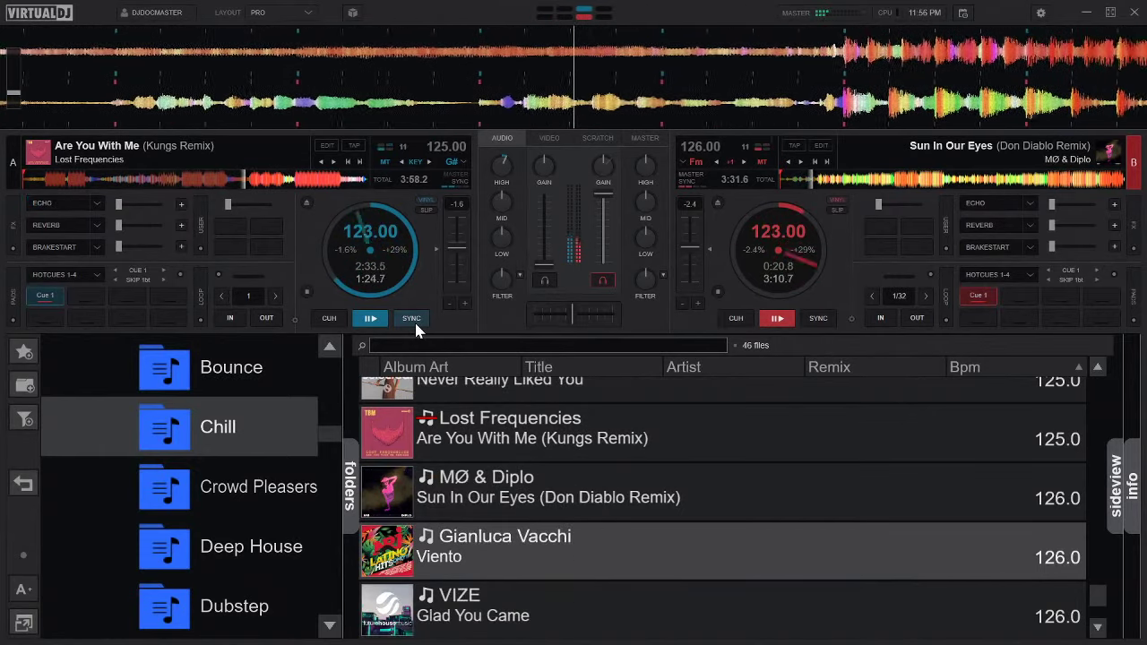
key(Down)
key(Down)
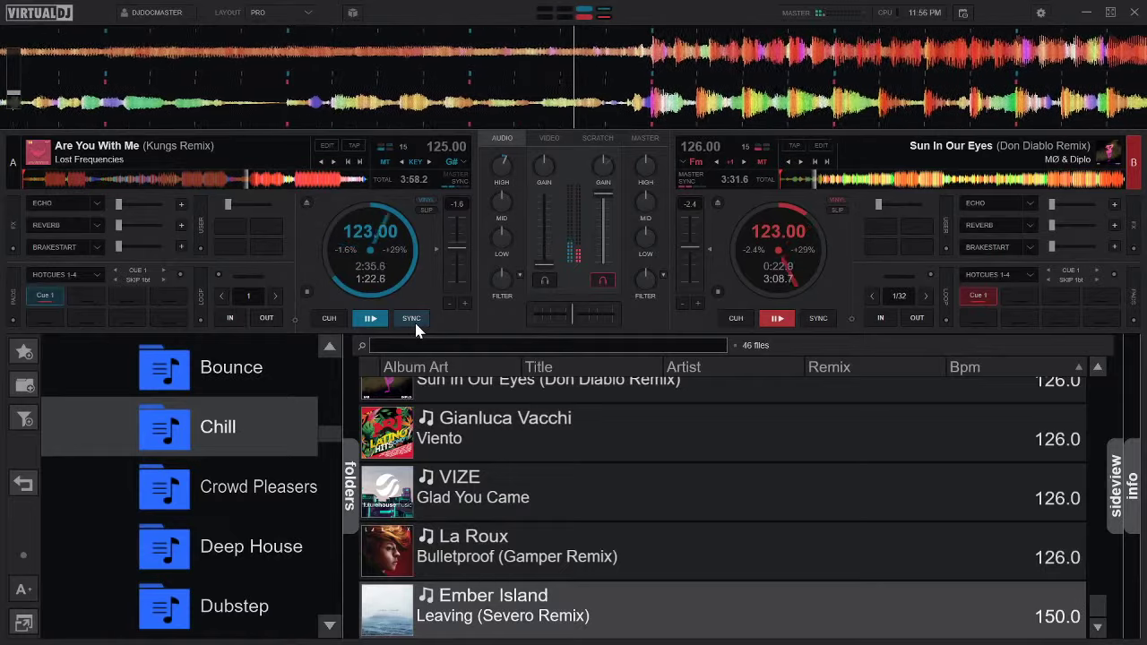
key(Up)
key(Up)
key(Up)
key(Up)
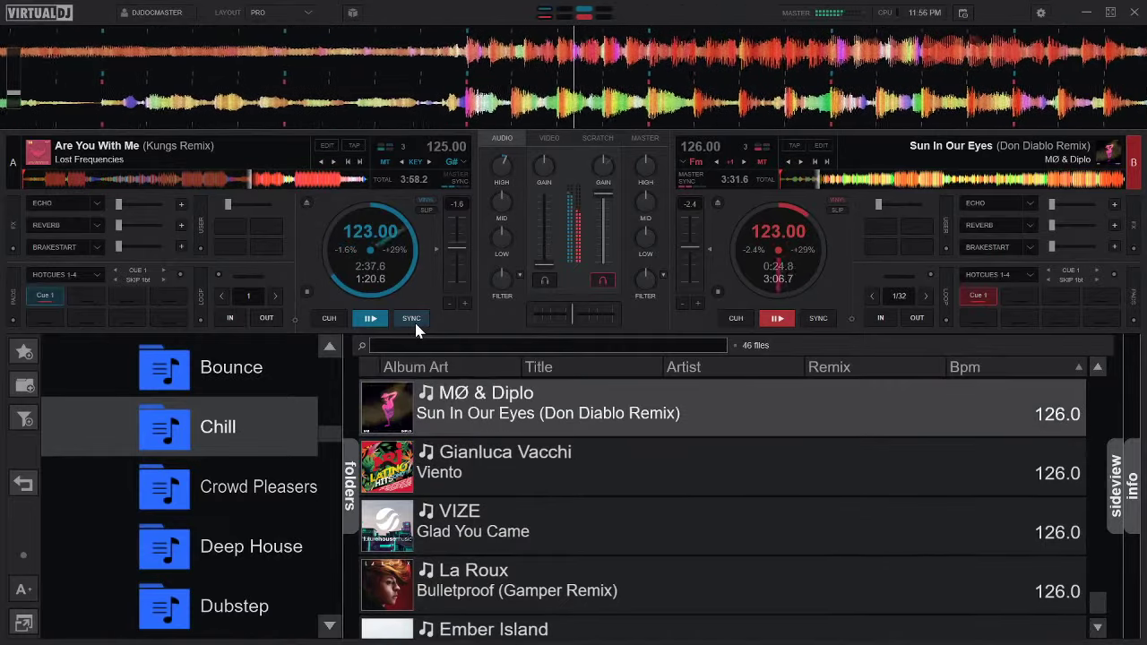
key(Up)
key(Up)
key(Up)
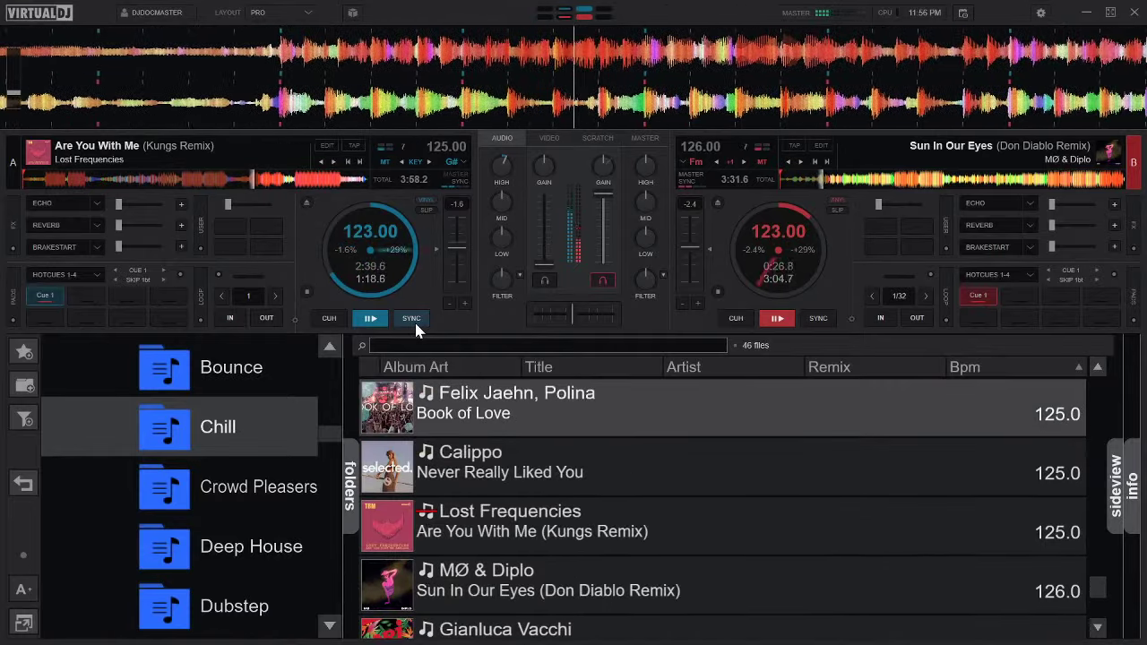
key(Up)
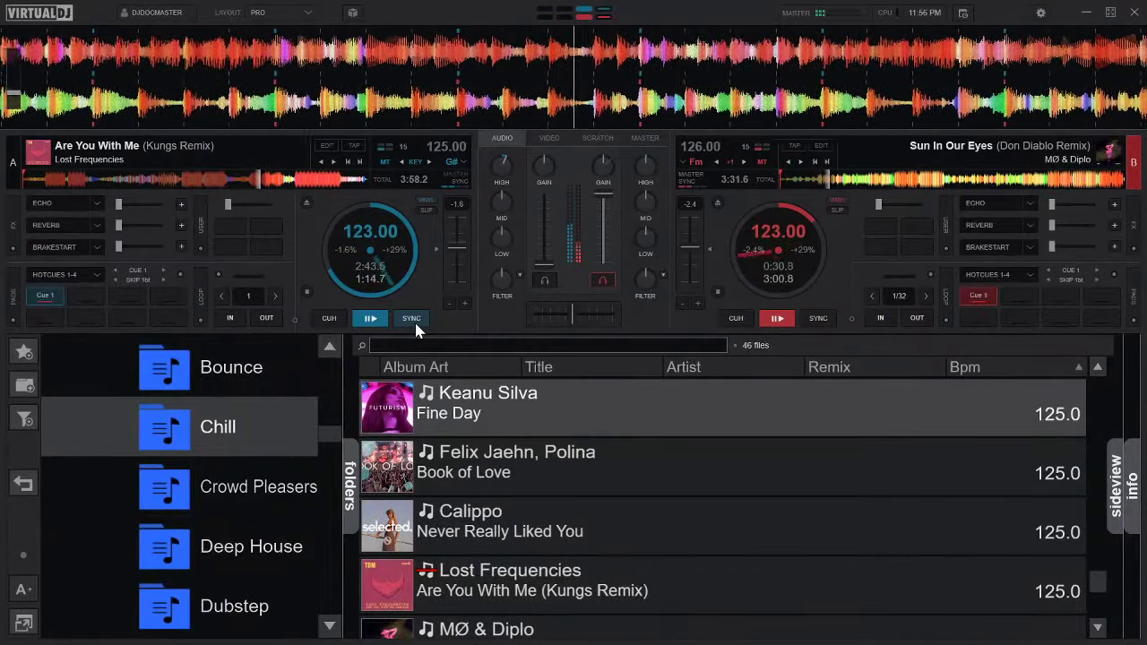
key(Down)
key(Up)
key(Up)
key(Up)
key(Up)
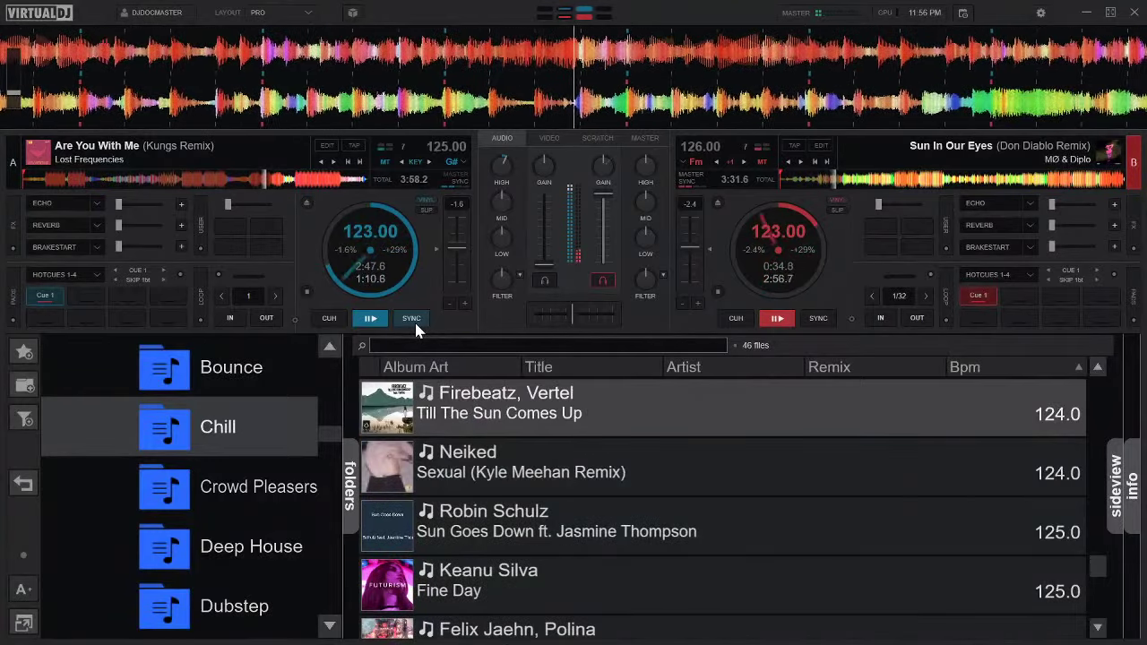
key(Down)
key(Down)
key(Left)
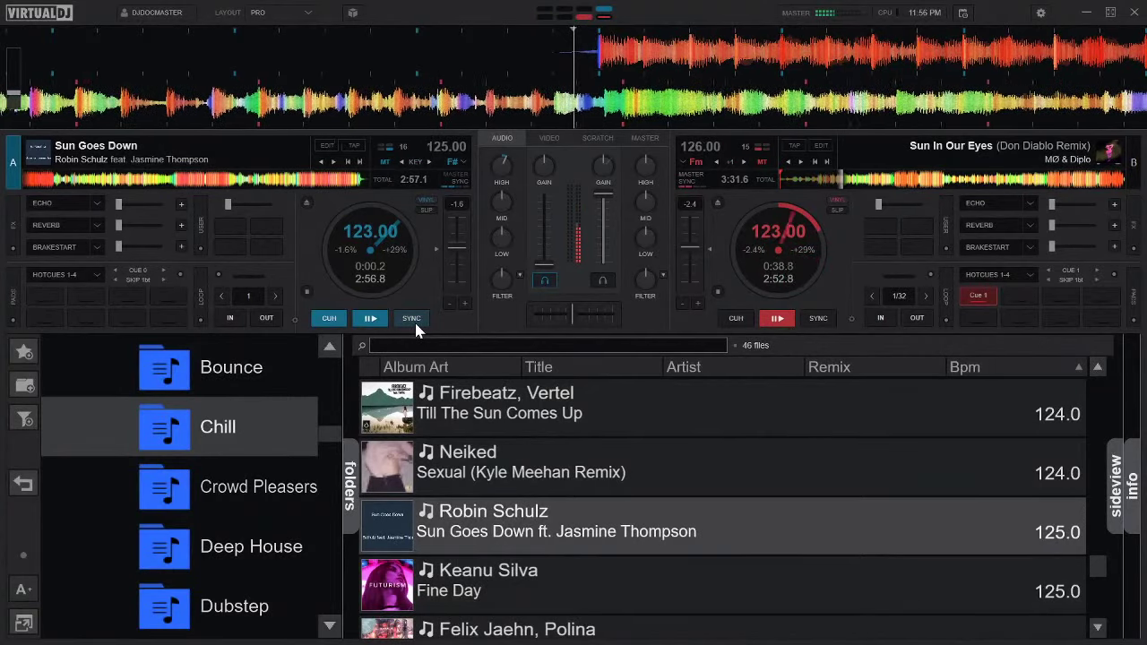
key(1)
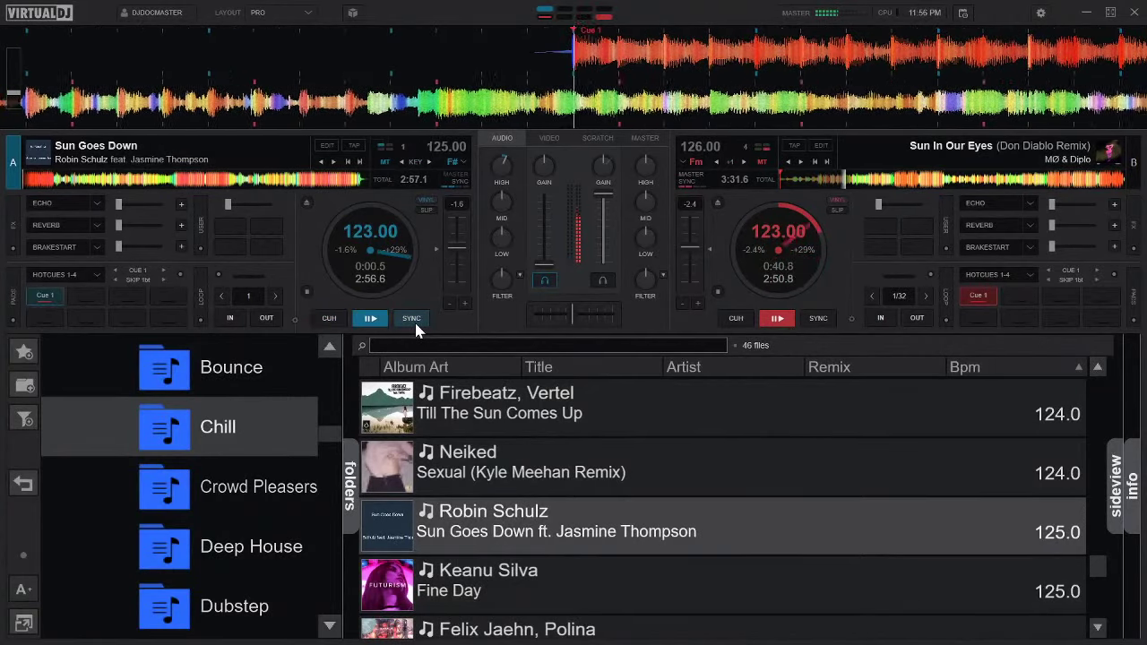
Play Sun Goes Down on deck A, skip forward through it to about 1:18 as a preview, and restart it from cue 1.
key(space)
key(shift+Right)
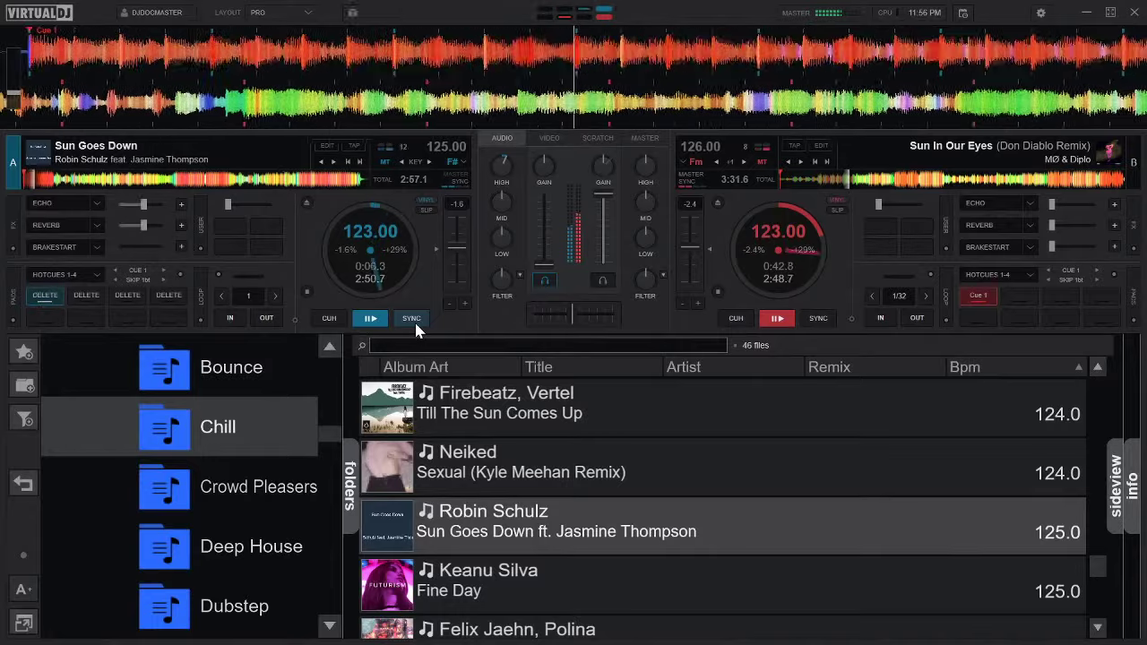
key(shift+Right)
key(shift+Right)
key(shift+Right)
key(shift+Right)
key(shift+Right)
key(shift+Right)
key(shift+Right)
key(shift+Right)
key(shift+Right)
key(shift+Right)
key(shift+Right)
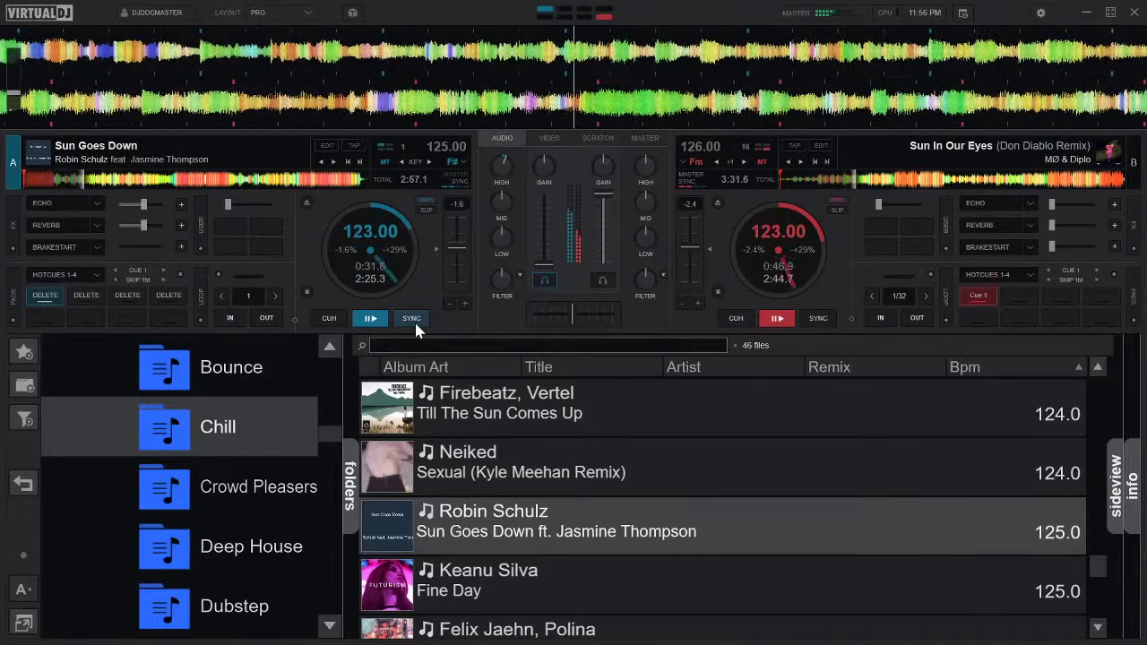
key(shift+Right)
key(shift+Right)
key(shift+Right)
key(shift+Right)
key(shift+Right)
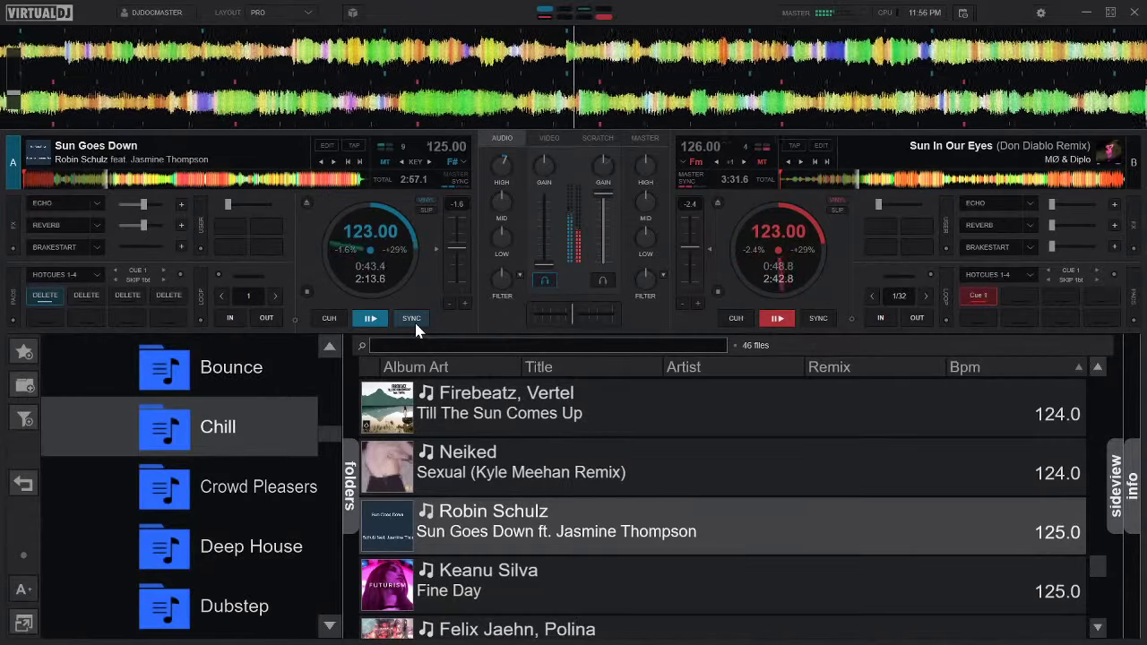
key(shift+Right)
key(shift+Right)
key(shift+Right)
key(shift+Right)
key(shift+Right)
key(shift+Right)
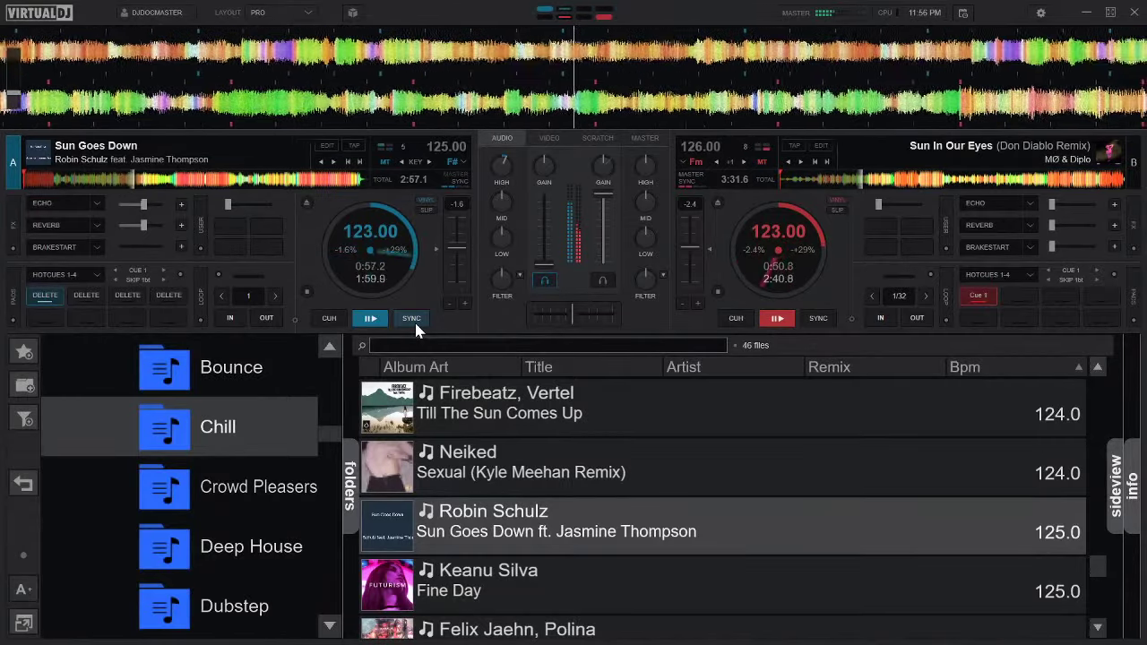
key(shift+Right)
key(shift+Right)
key(shift+Right)
key(shift+Right)
key(shift+Right)
key(shift+Right)
key(shift+Right)
key(shift+Right)
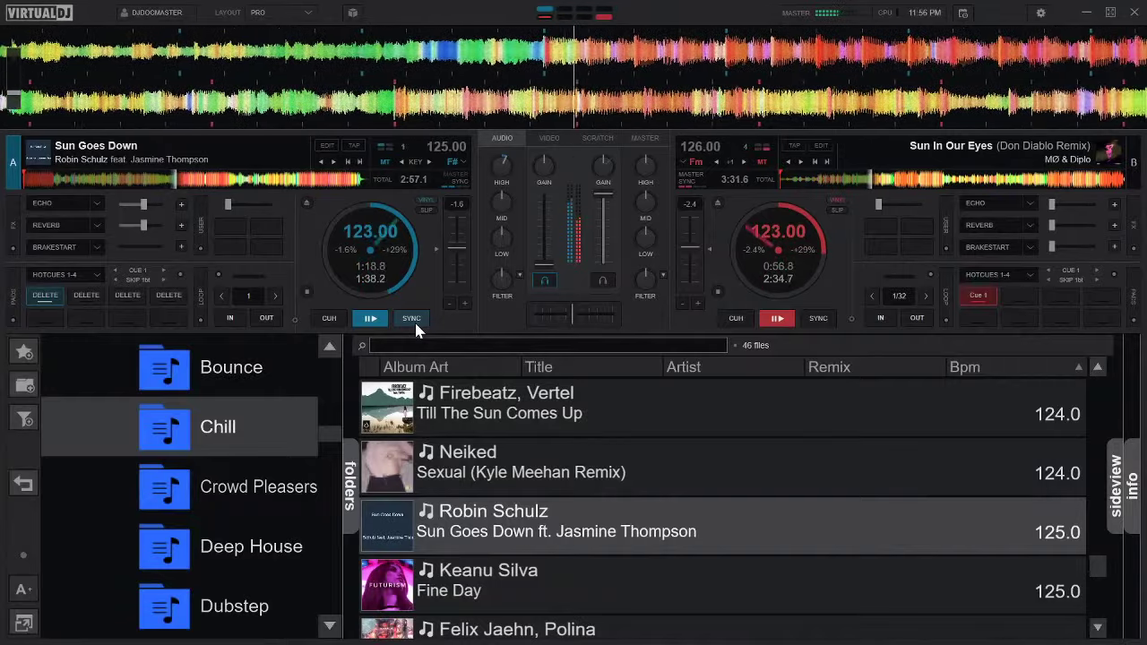
key(1)
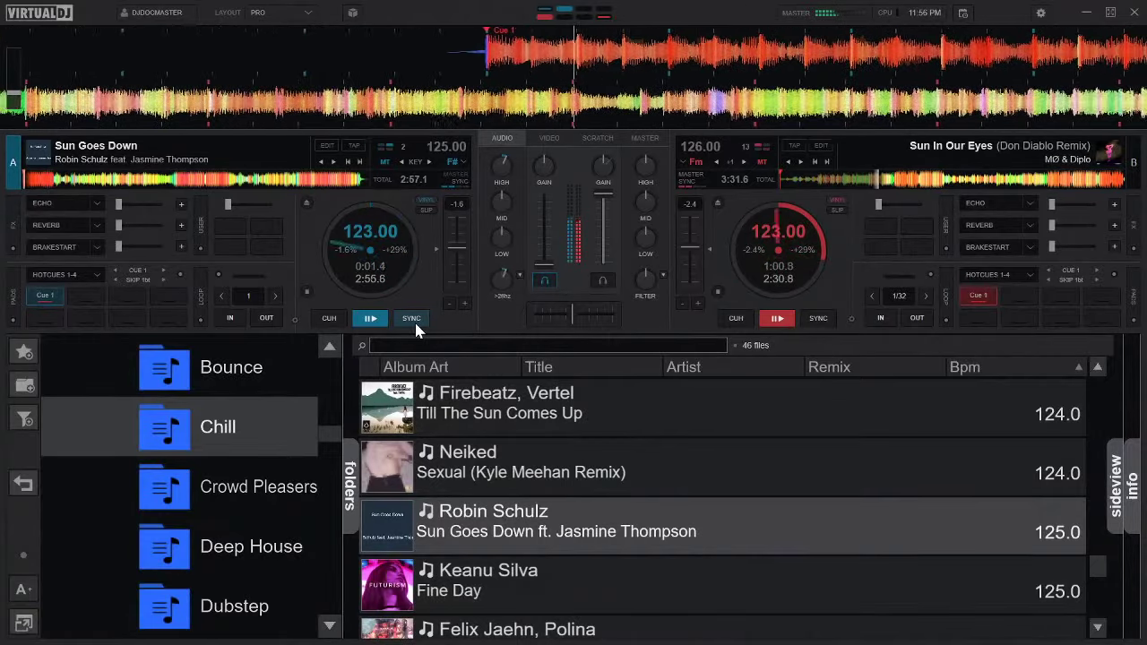
Load Never Really Liked You by Calippo from the Chill folder onto deck B.
key(space)
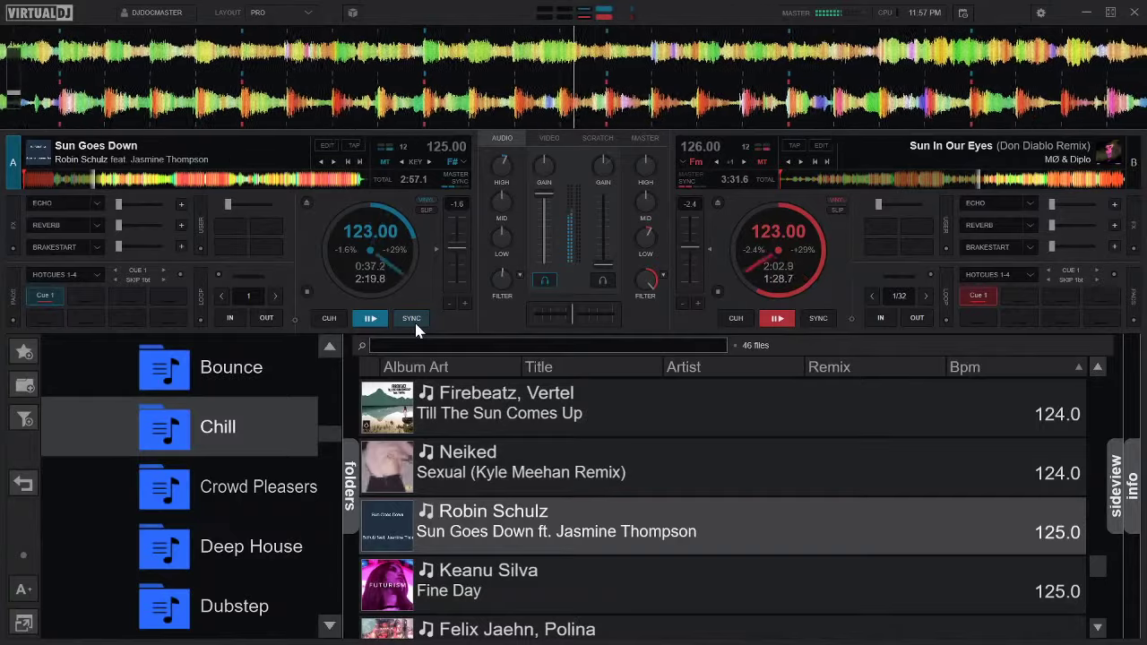
key(Down)
key(Down)
key(Down)
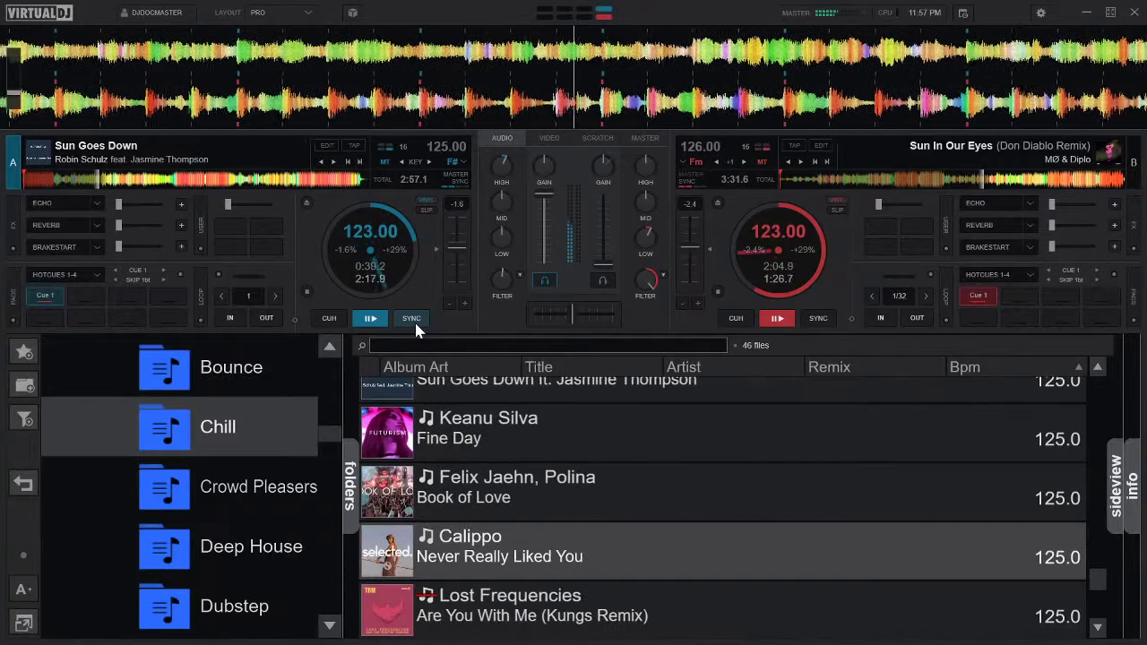
key(Down)
key(Up)
key(ctrl+Right)
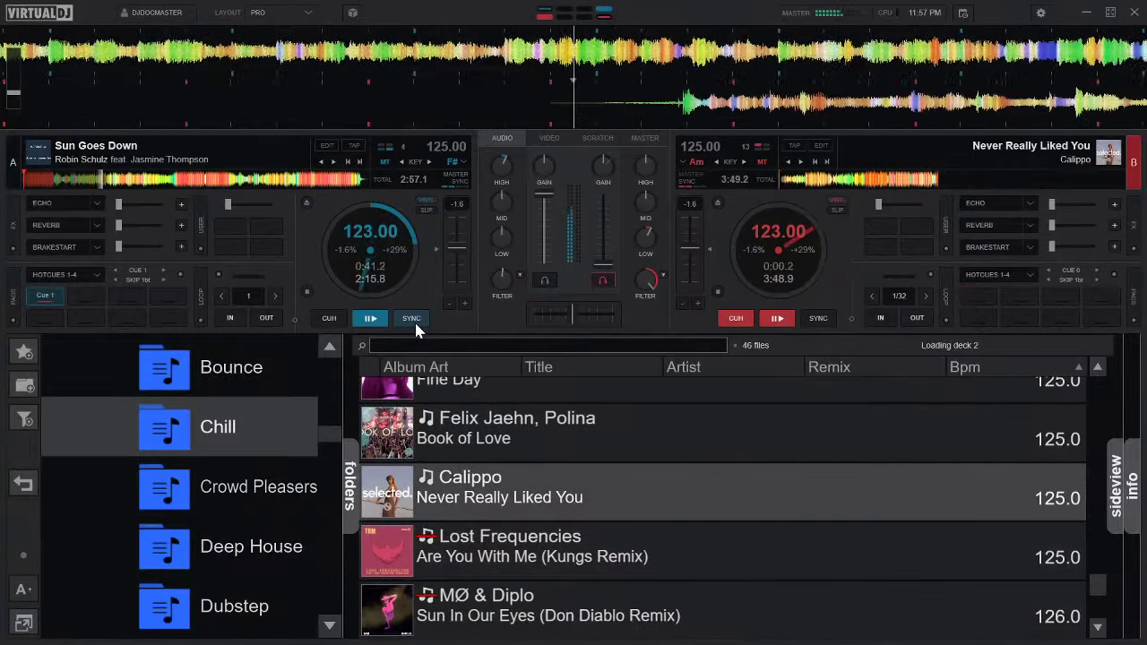
Preview Never Really Liked You on deck B by skipping forward to about 0:50, and return it to its start.
key(space)
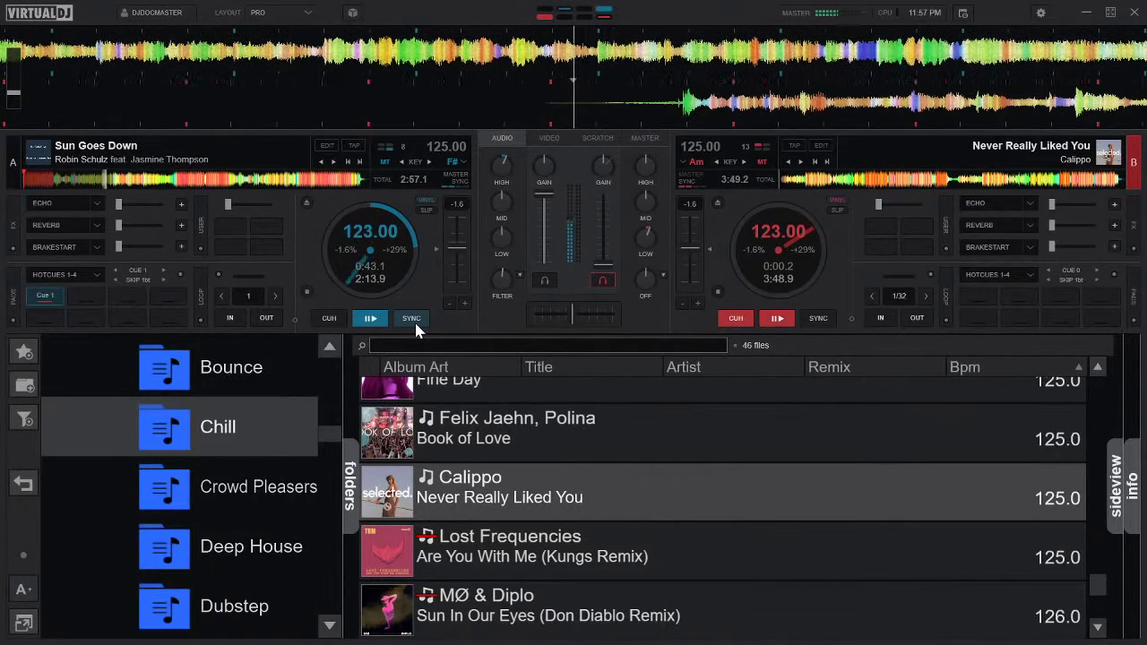
key(Right)
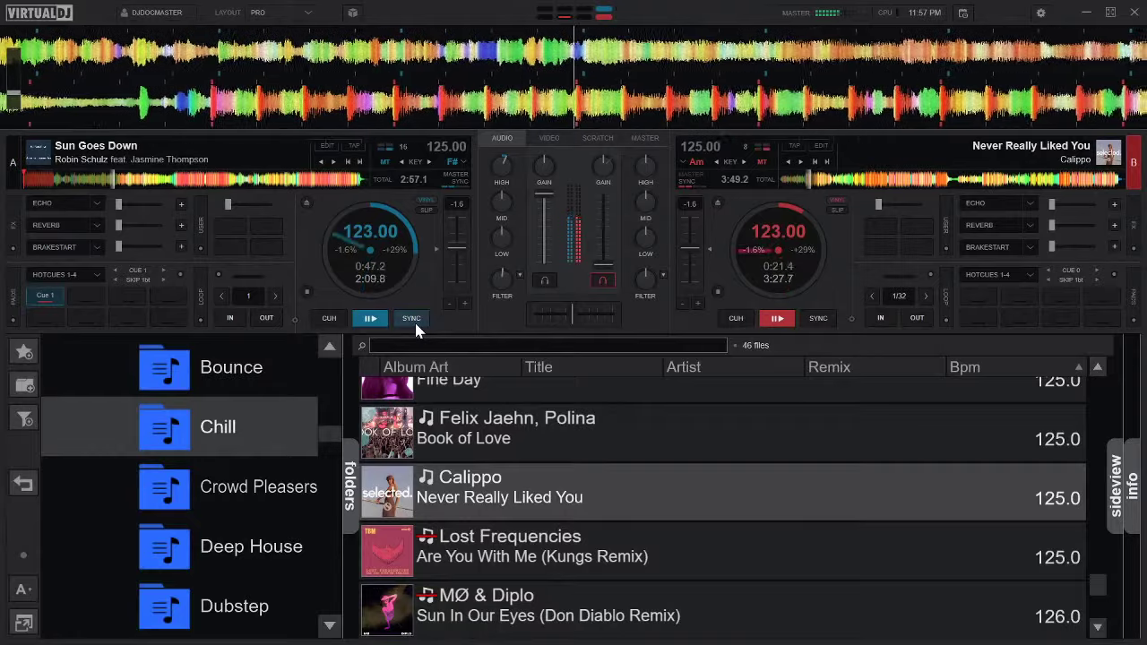
key(shift+Right)
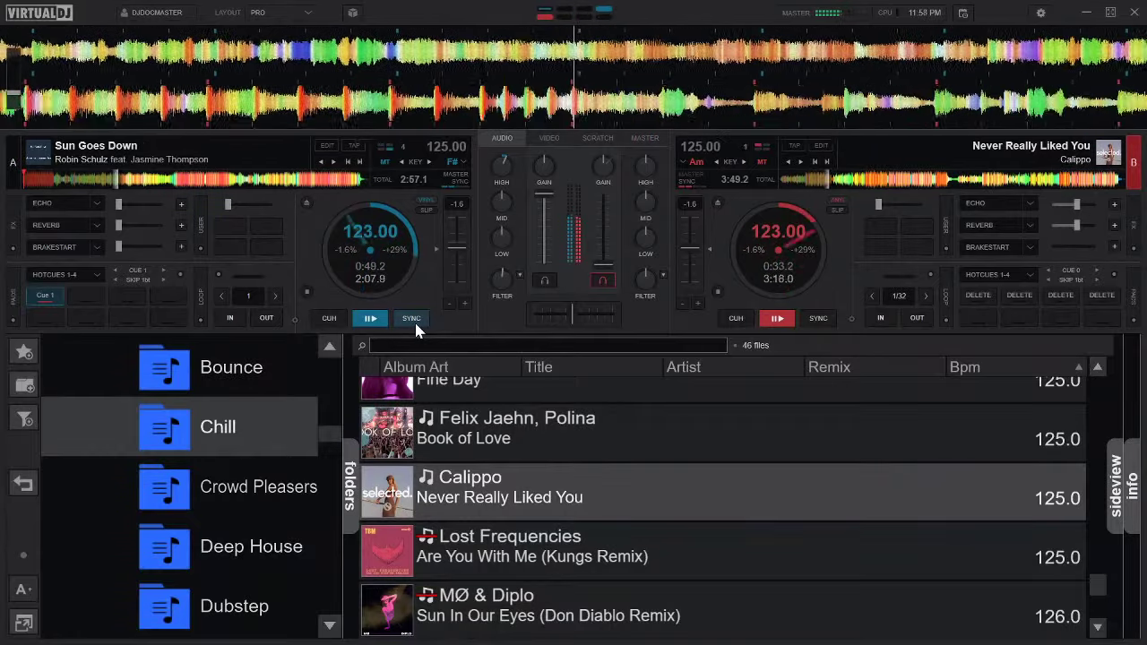
key(shift+Right)
key(shift+Right)
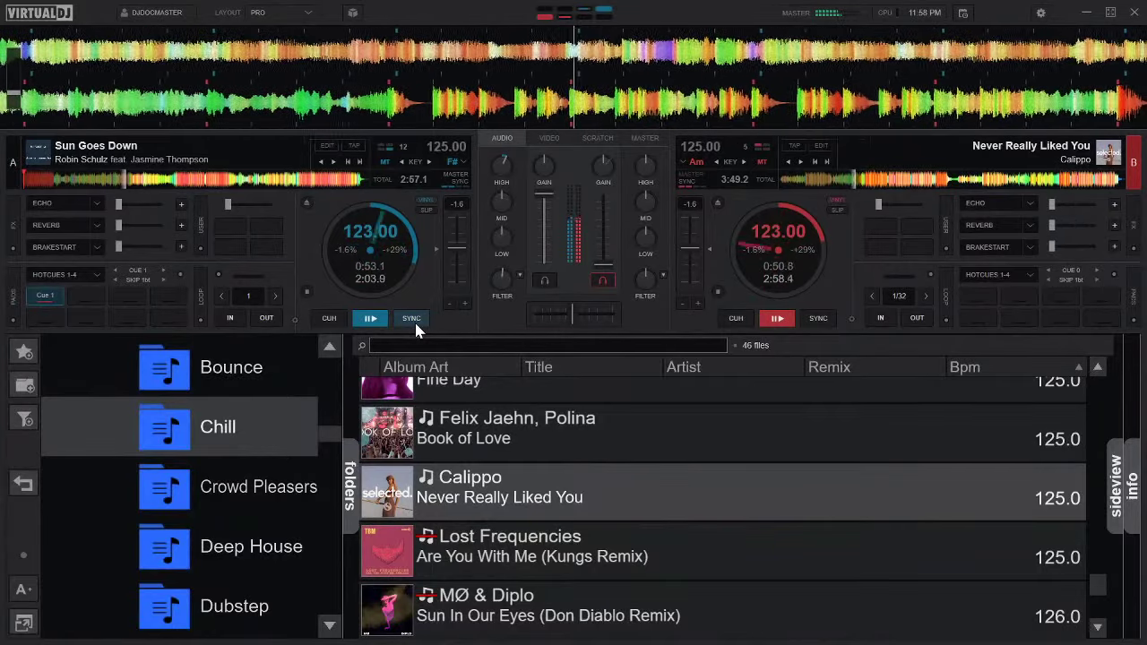
key(c)
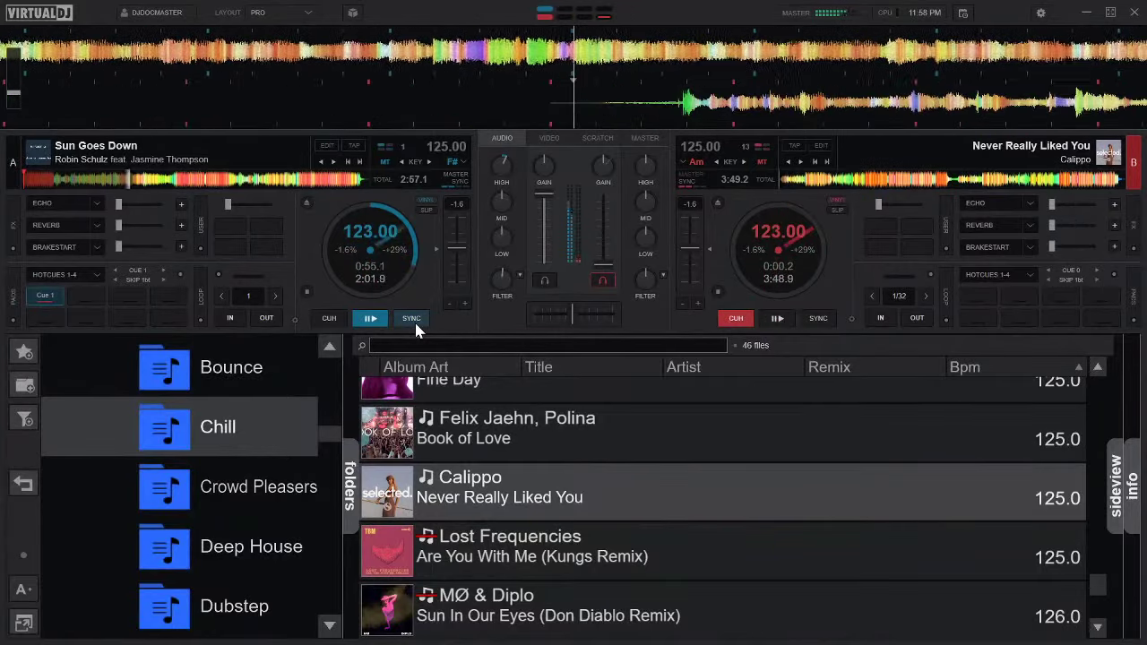
Play the opening of Never Really Liked You on deck B and set cue 1 at 0:01.4.
key(space)
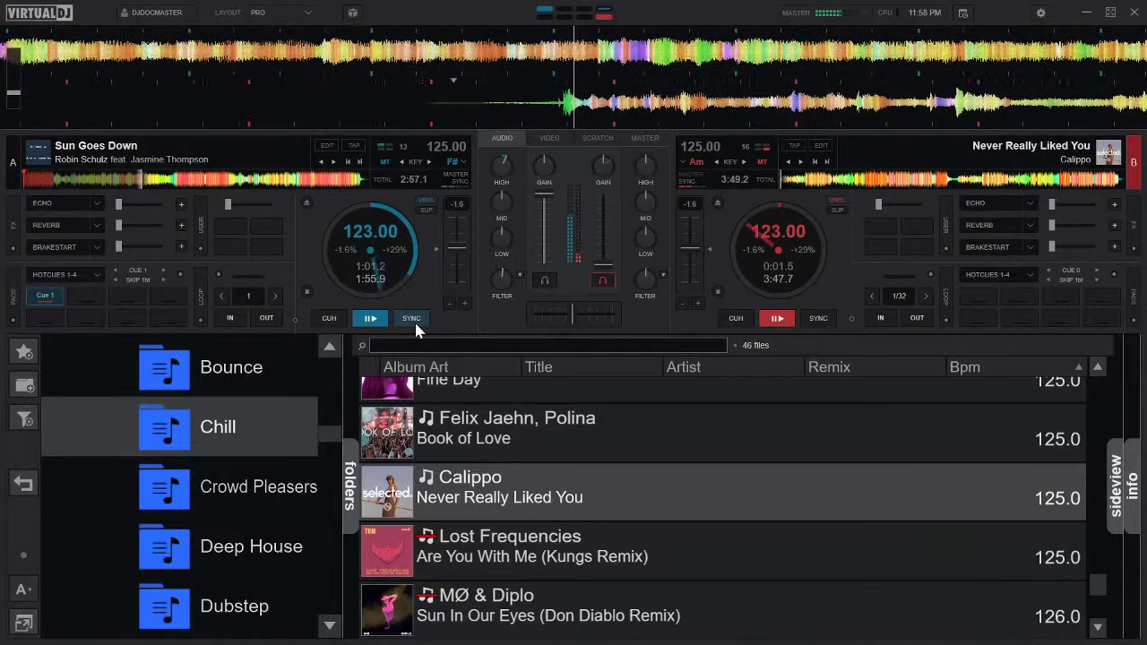
key(1)
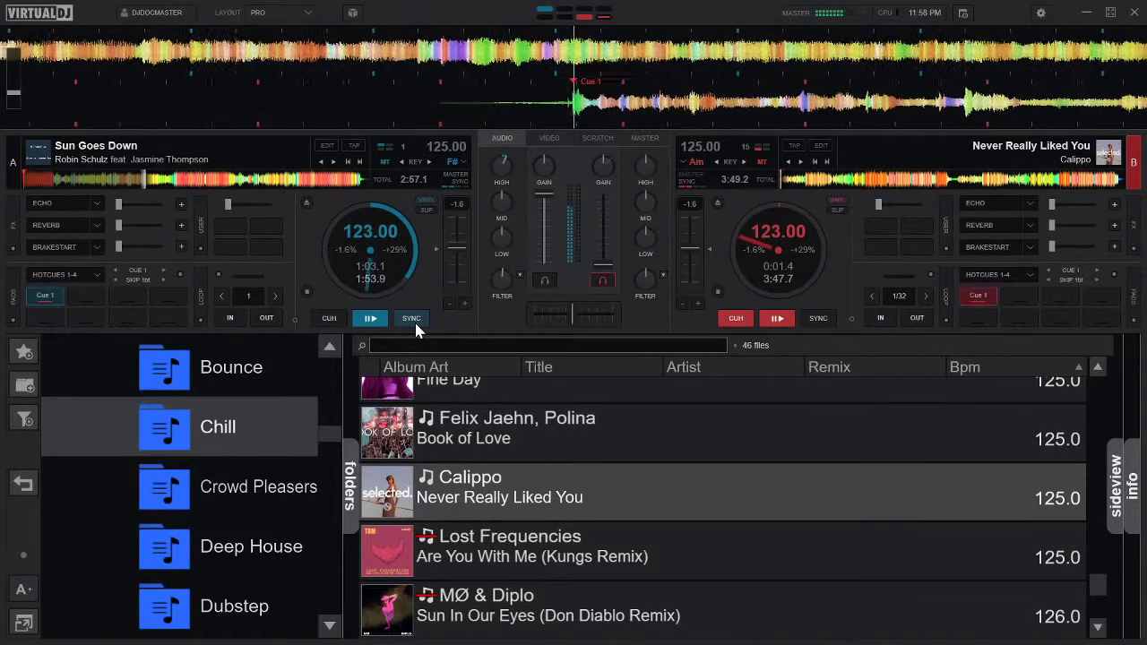
key(1)
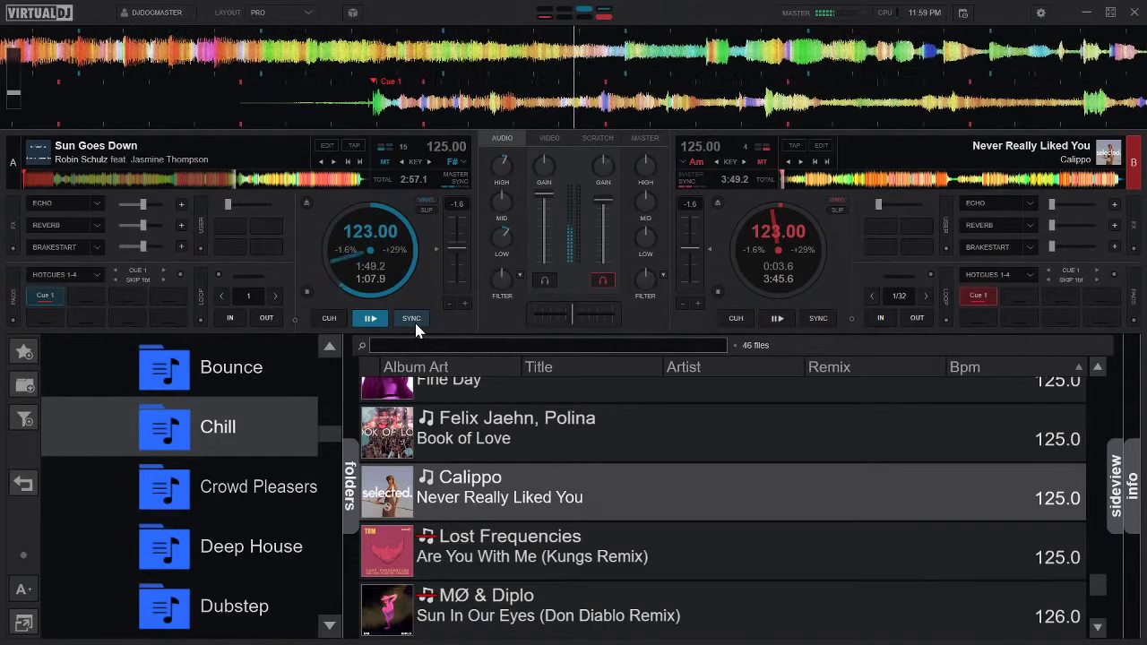
Stop Sun Goes Down on deck A with an Echo effect and start Never Really Liked You from cue 1 on deck B.
key(e)
key(space)
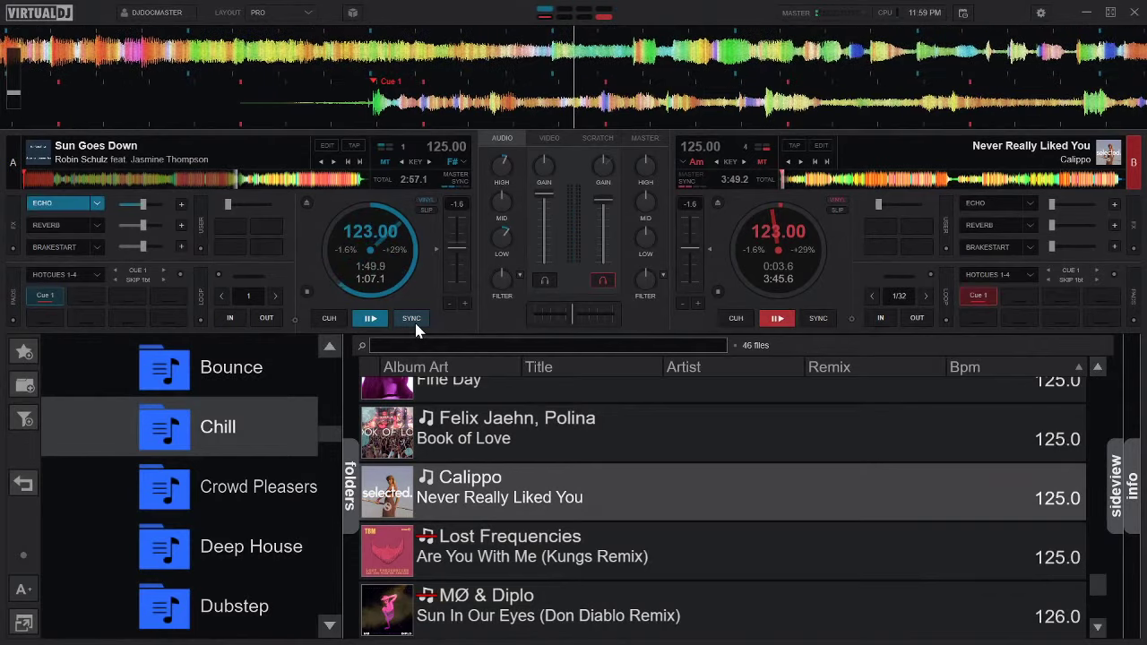
key(1)
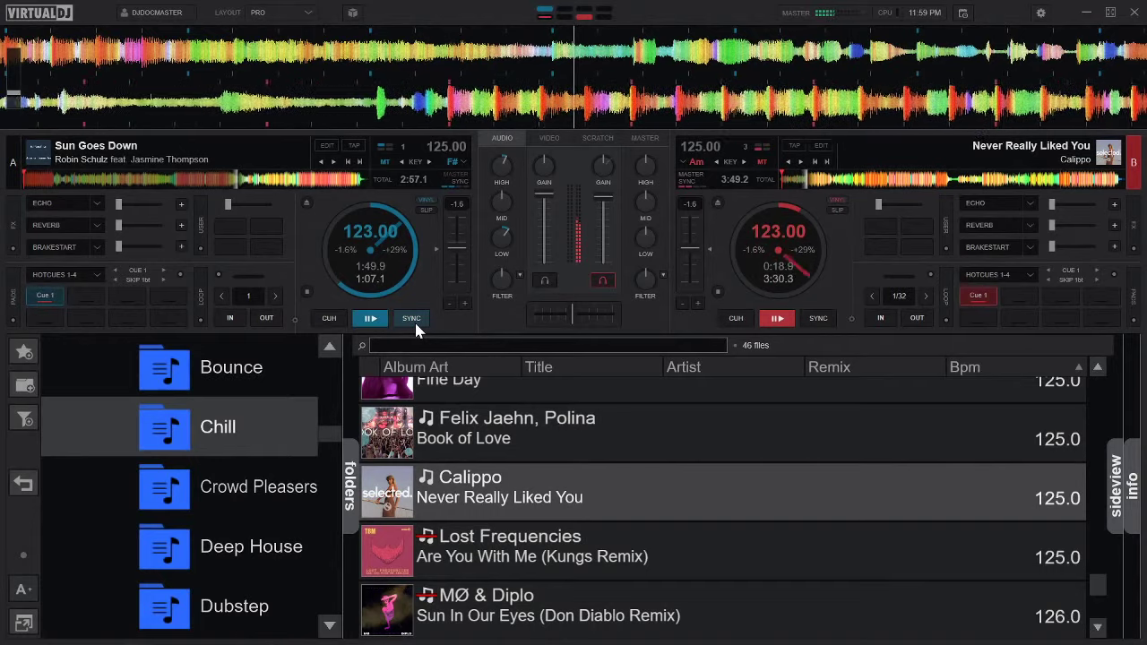
Look through the Chill songs from Leaving (Severo Remix) back to Till The Sun Comes Up for the next track.
key(Down)
key(Down)
key(Down)
key(Down)
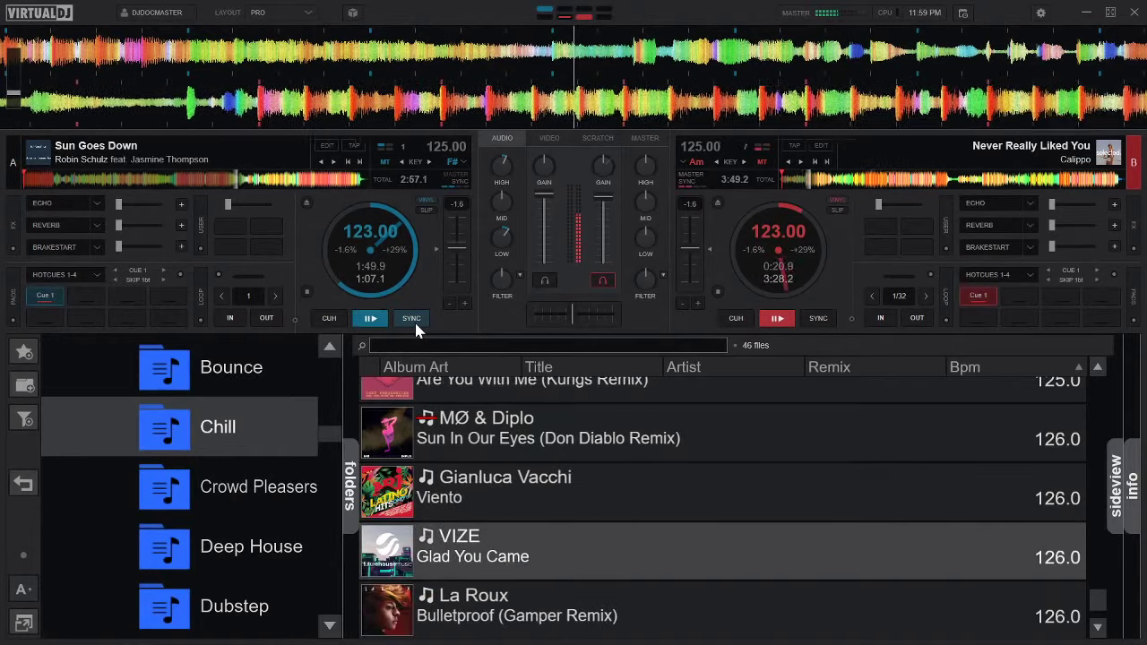
key(Down)
key(Down)
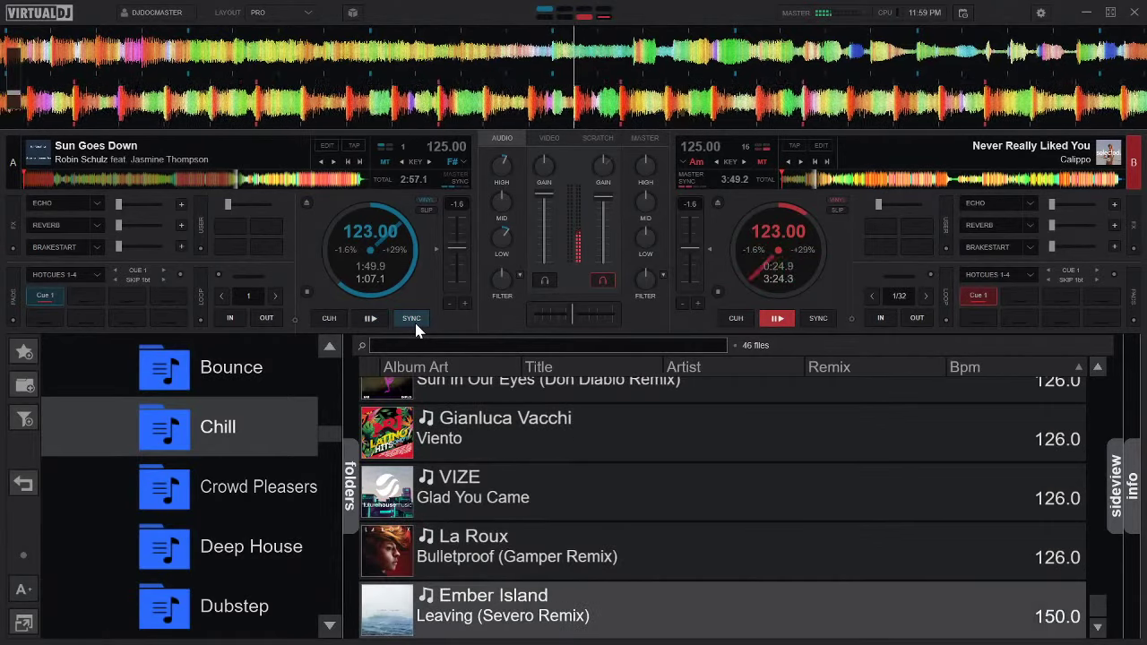
key(Up)
key(Up)
key(Up)
key(Up)
key(Up)
key(Up)
key(Up)
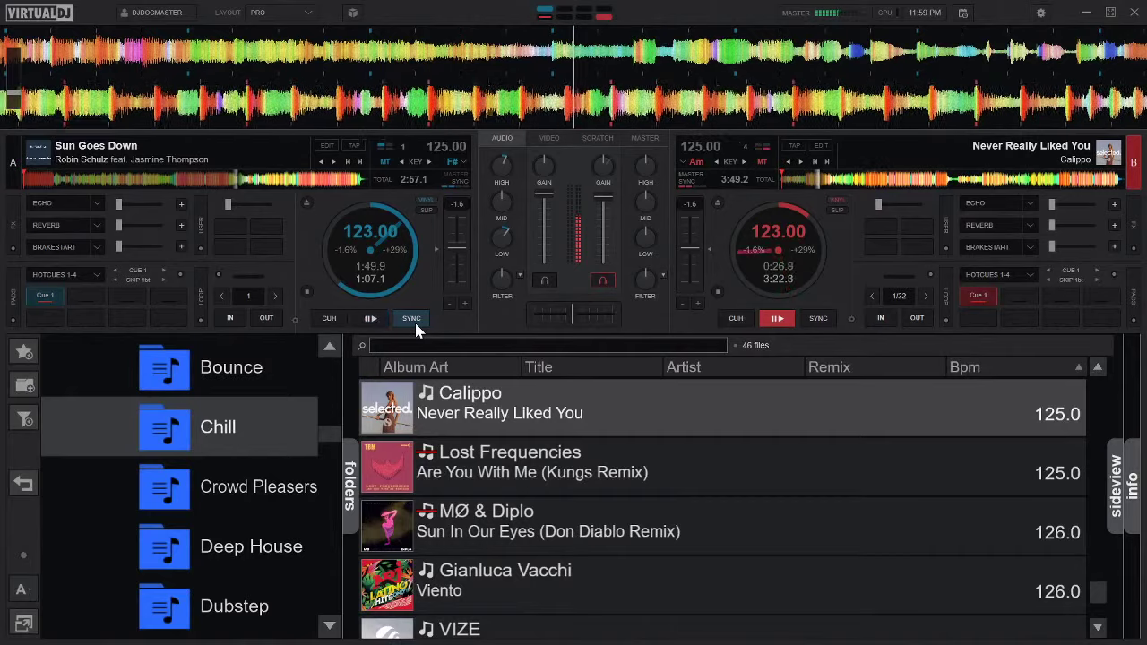
key(Up)
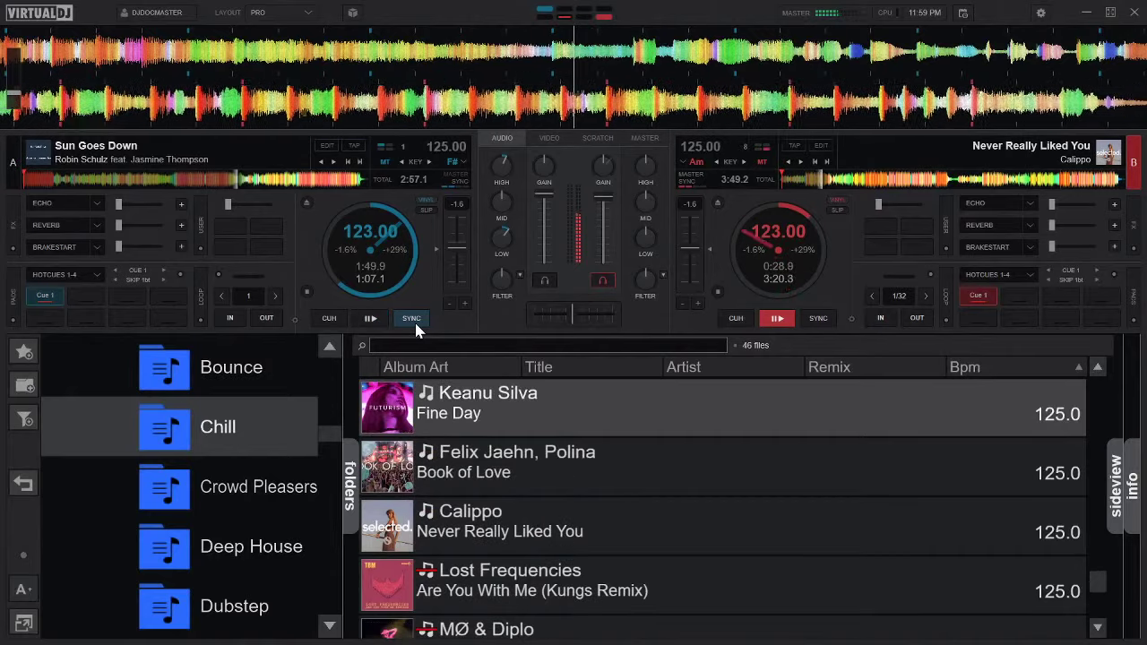
key(Up)
key(Up)
key(Up)
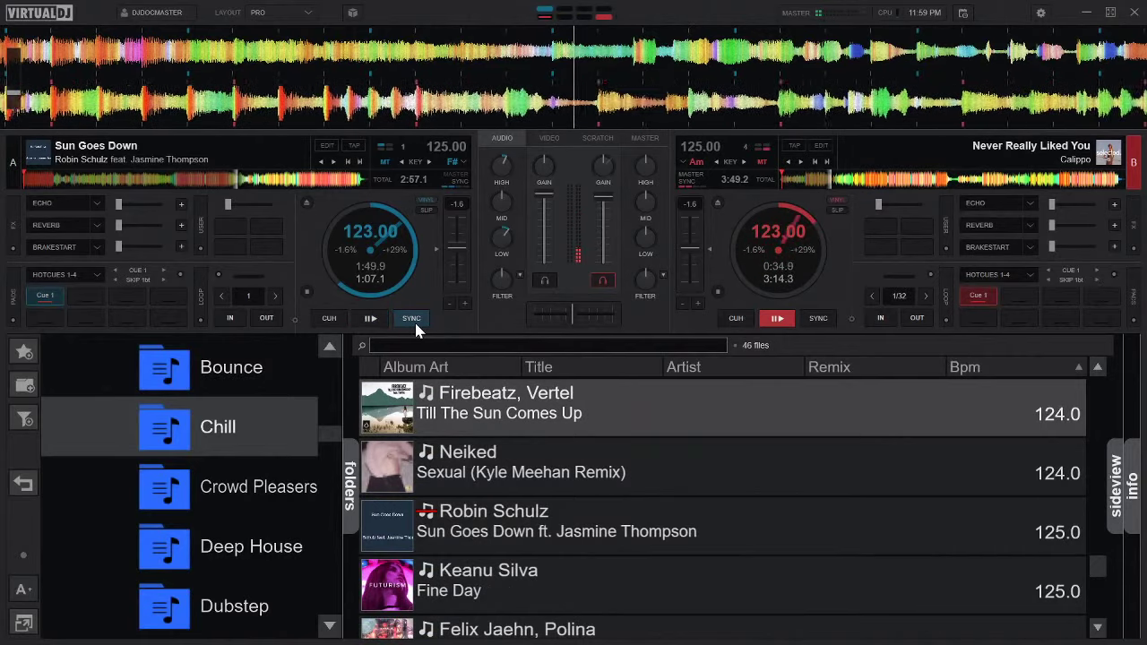
Load Book of Love by Felix Jaehn and Polina onto deck A, and set cue 1 at its start and cue 2 at about 0:08.
key(Down)
key(Down)
key(Down)
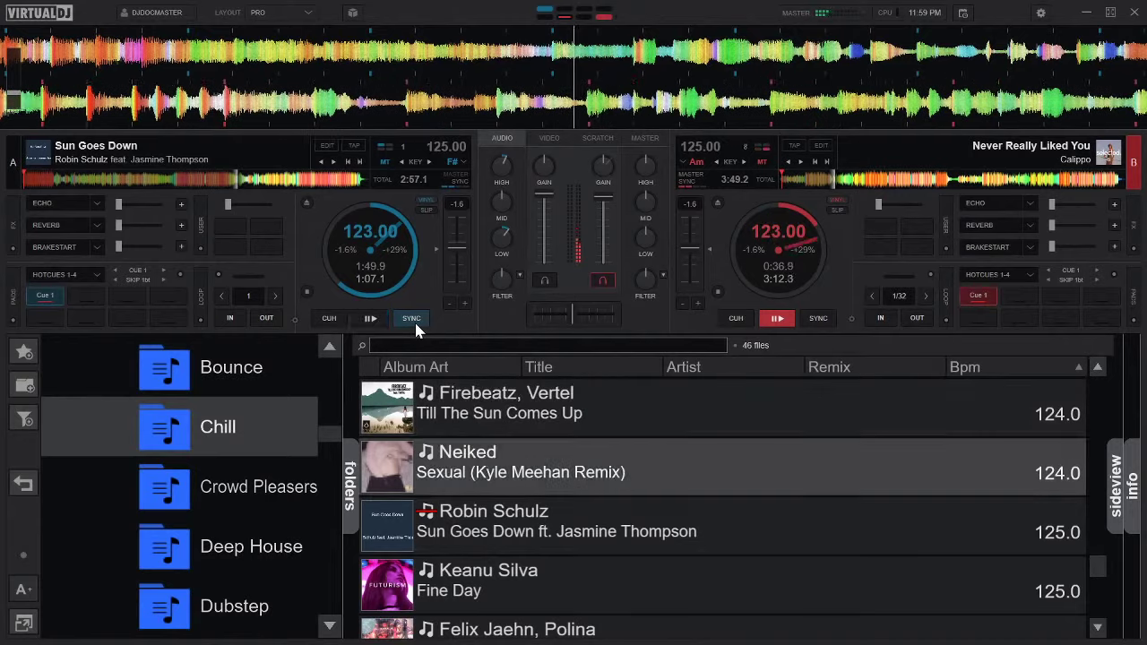
key(Down)
key(shift+Left)
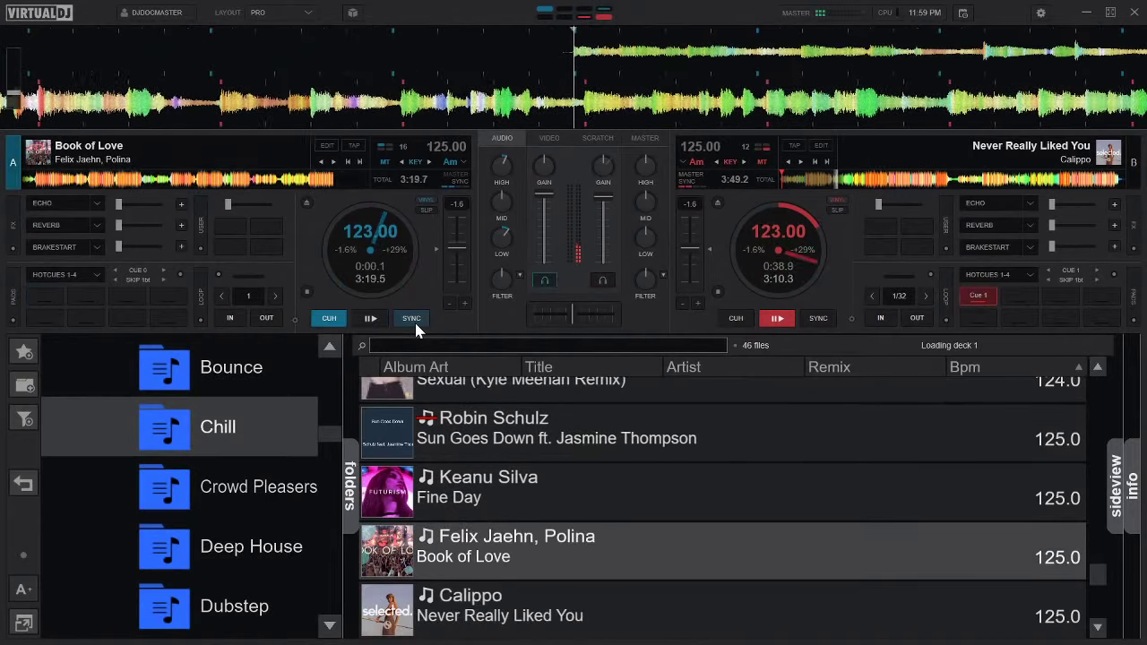
key(1)
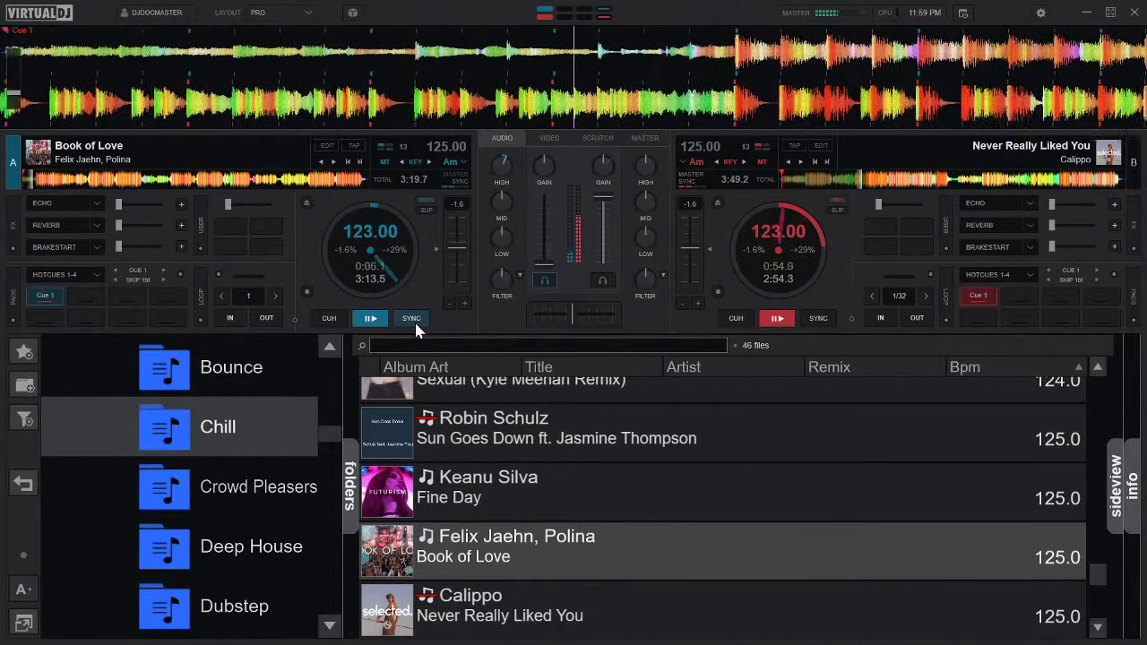
key(2)
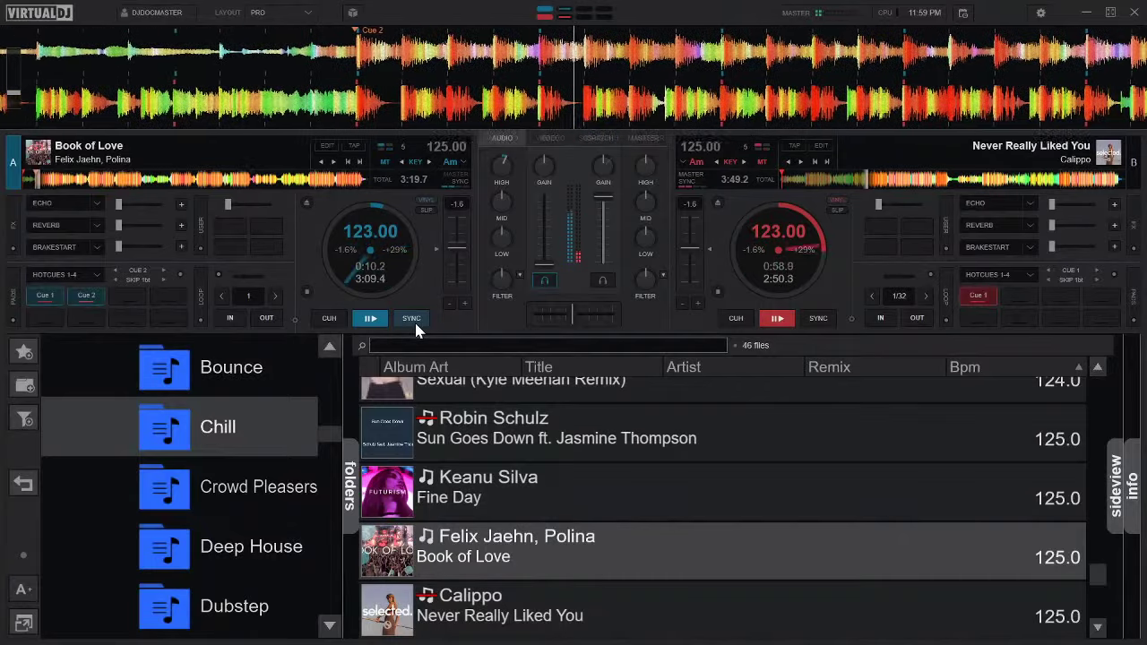
Restart Book of Love from cue 1 on deck A alongside Never Really Liked You on deck B.
key(1)
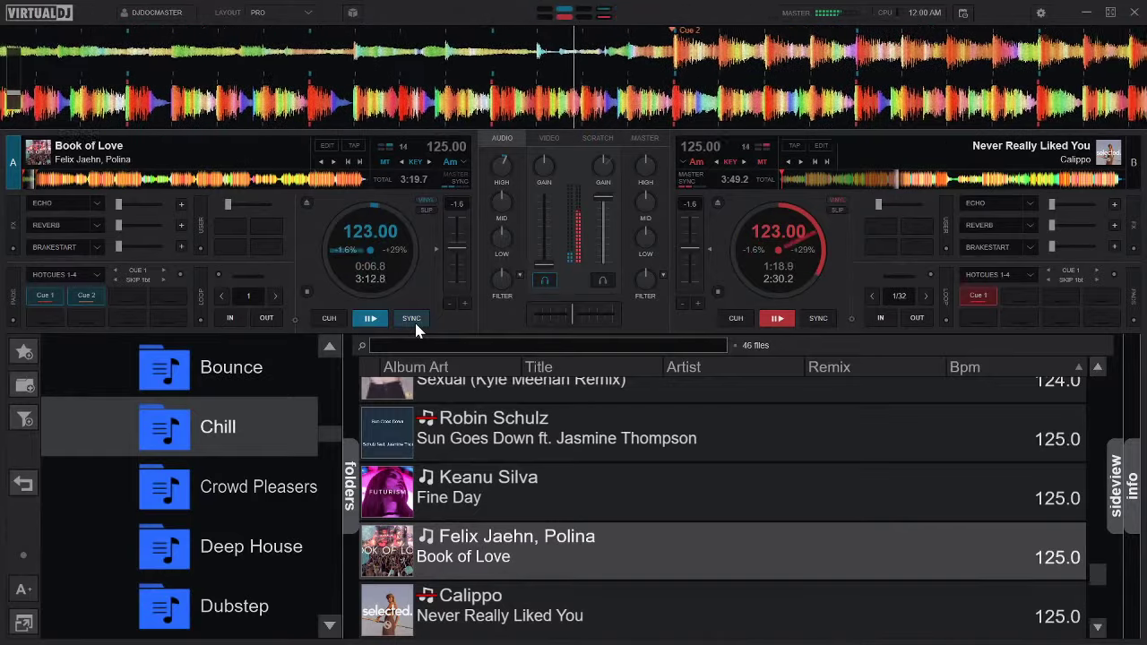
key(1)
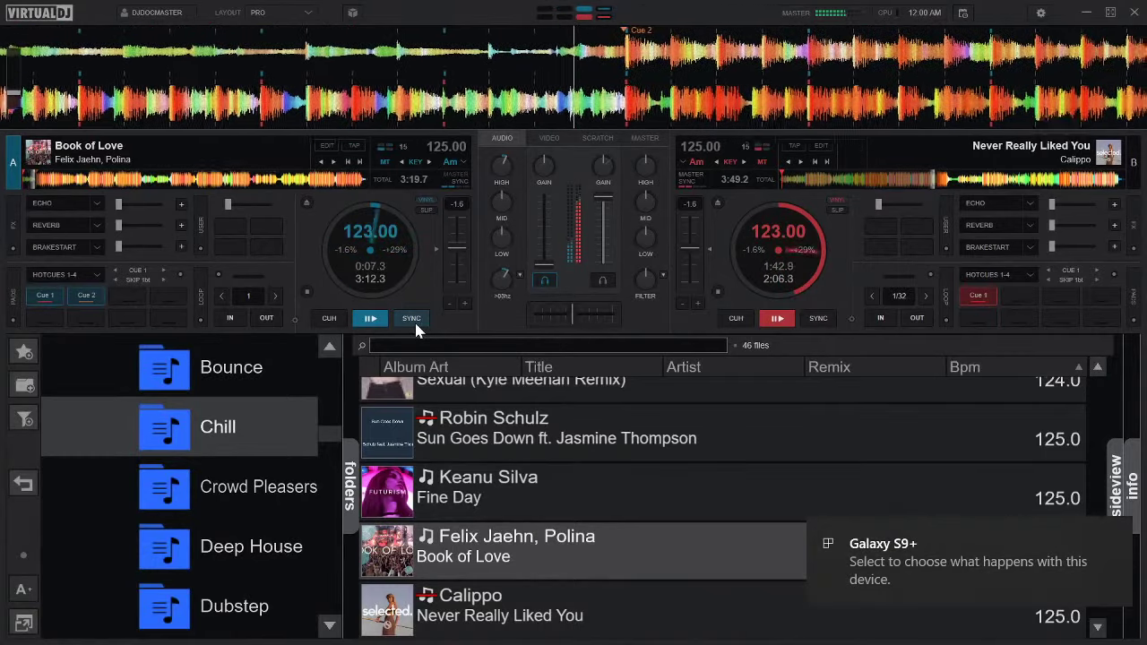
key(1)
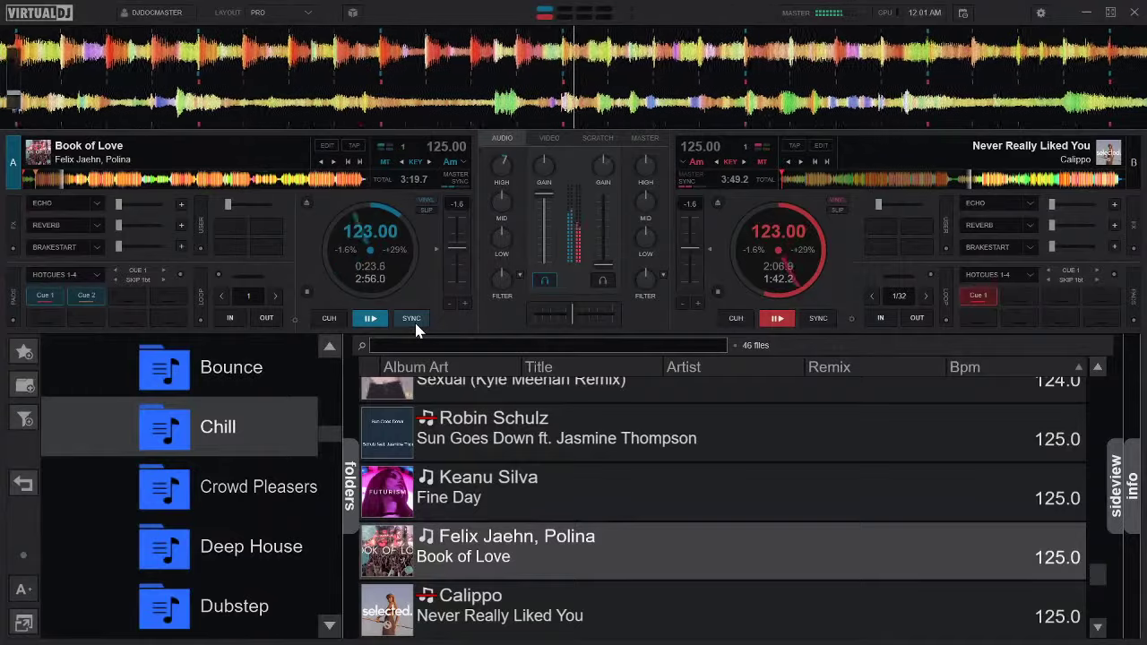
Load Bulletproof (Gamper Remix) by La Roux onto deck B and play it with cue 1 set at 0:00.3.
key(Down)
key(Down)
key(Down)
key(Down)
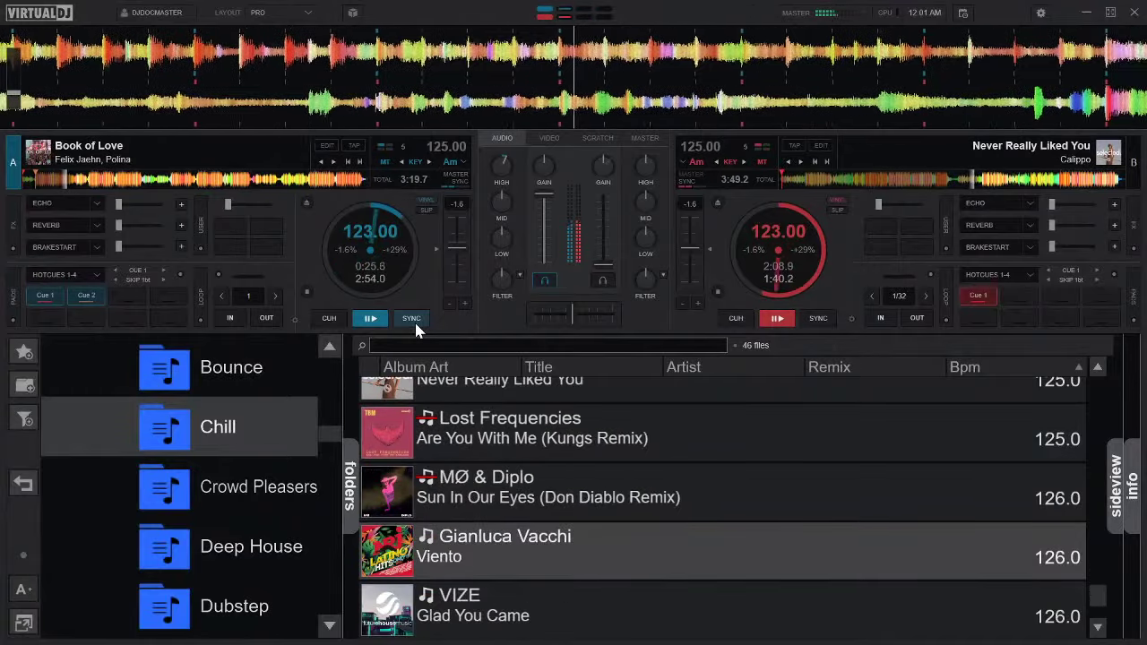
key(Down)
key(Down)
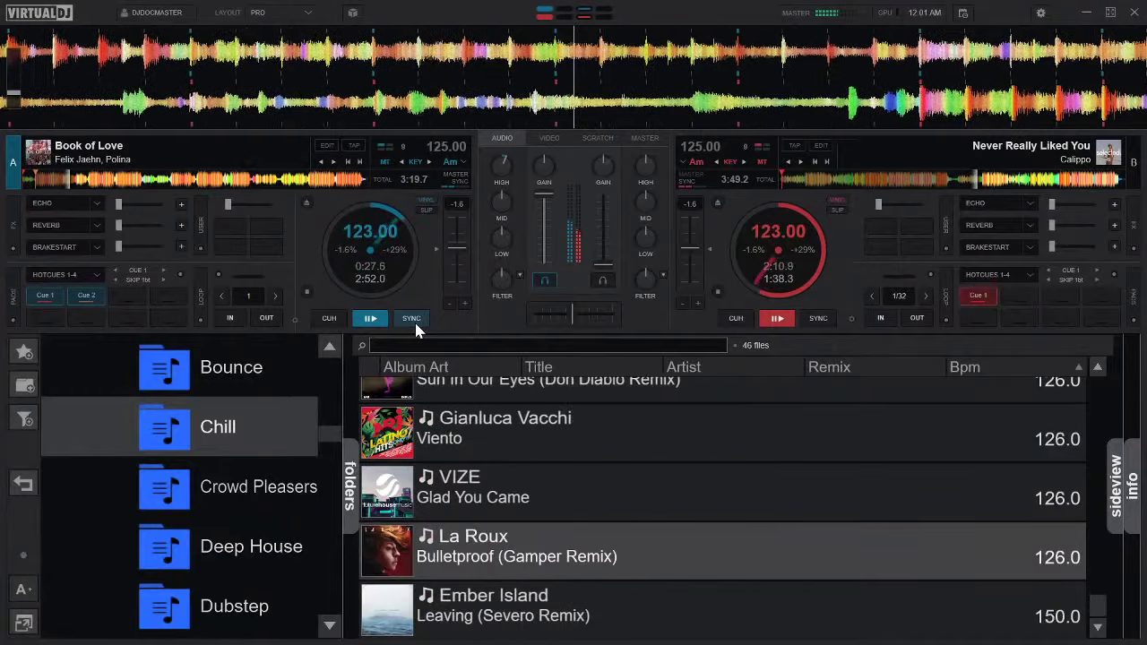
key(Right)
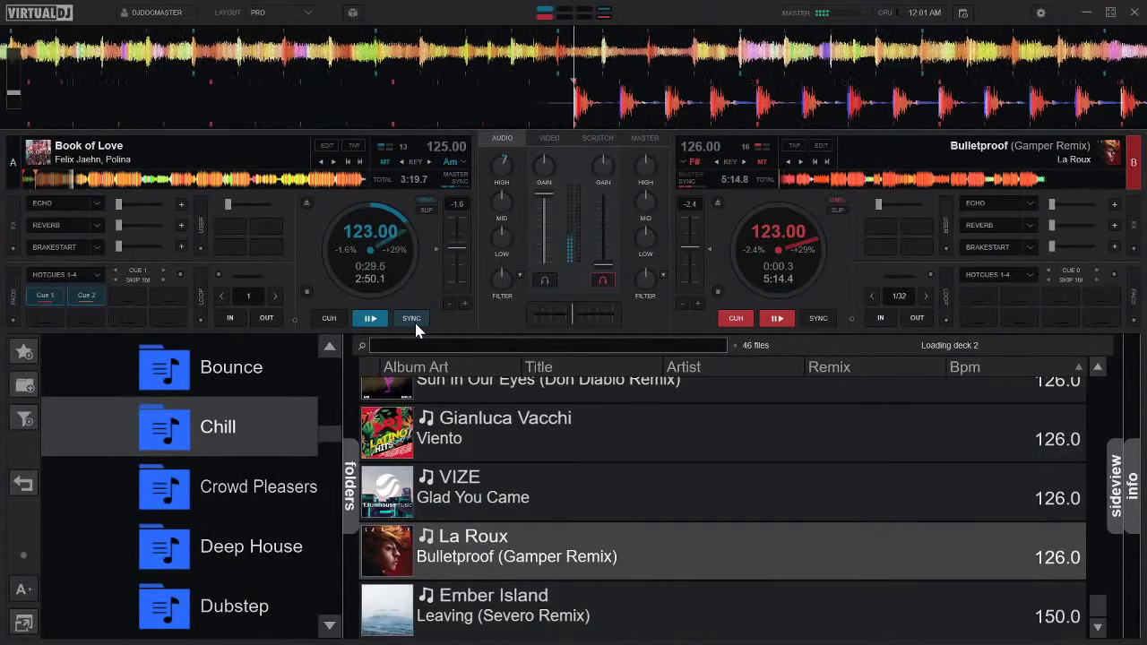
key(space)
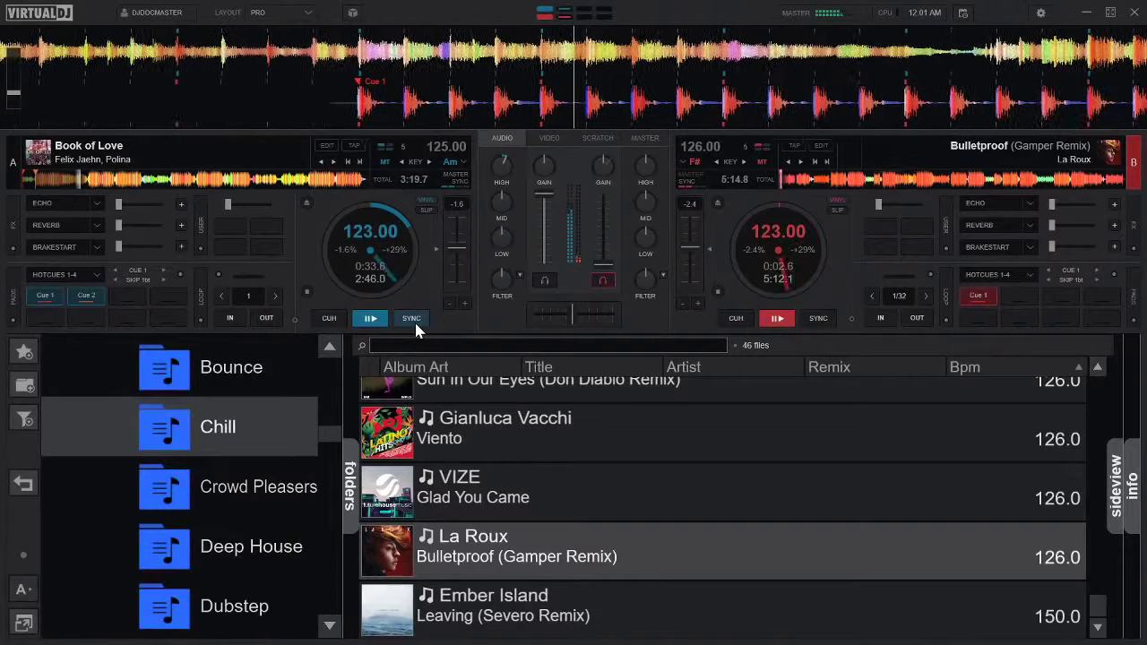
Preview Bulletproof (Gamper Remix) on deck B by skipping forward through it to about 2:08.
key(shift+Right)
key(shift+Right)
key(shift+Right)
key(shift+Right)
key(shift+Right)
key(shift+Right)
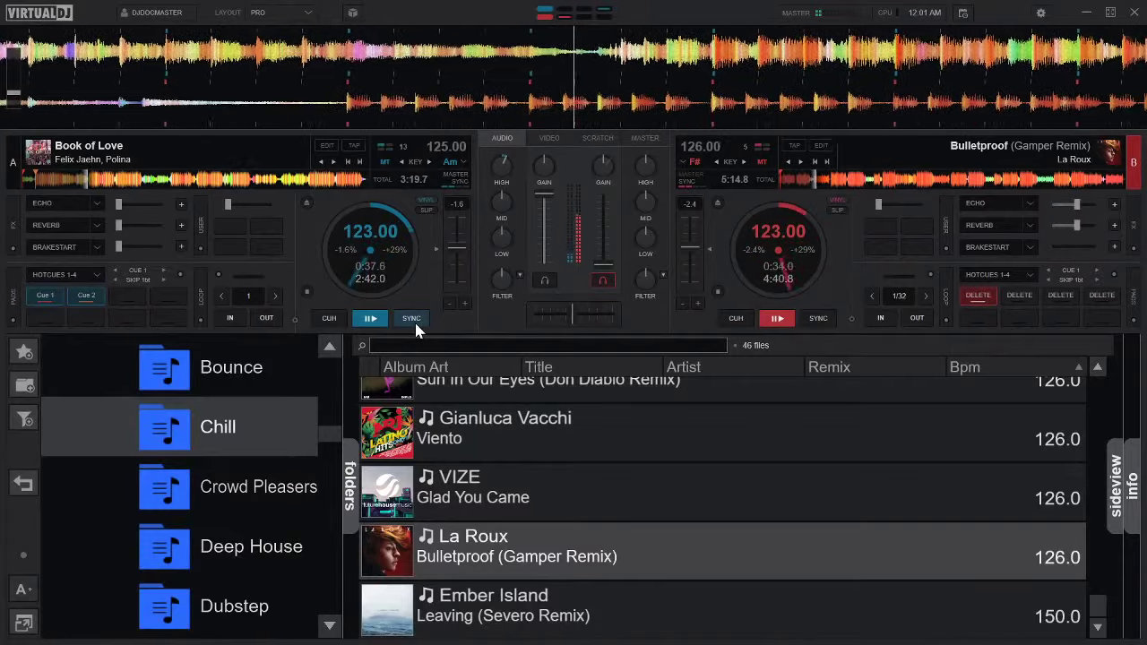
key(shift+Right)
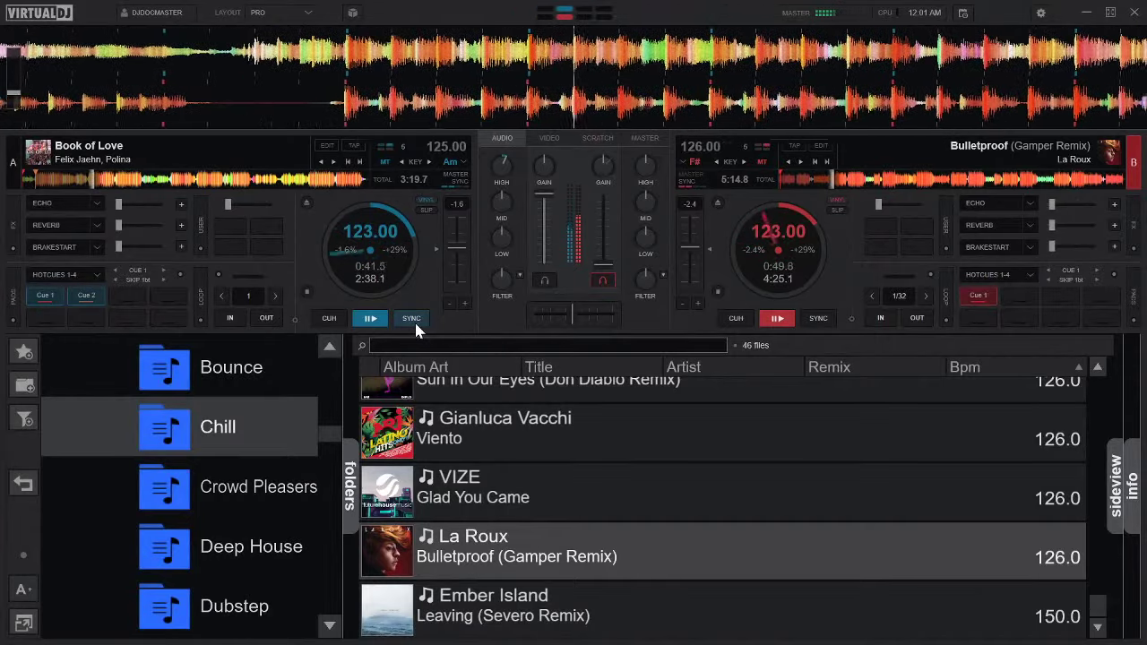
key(shift+Right)
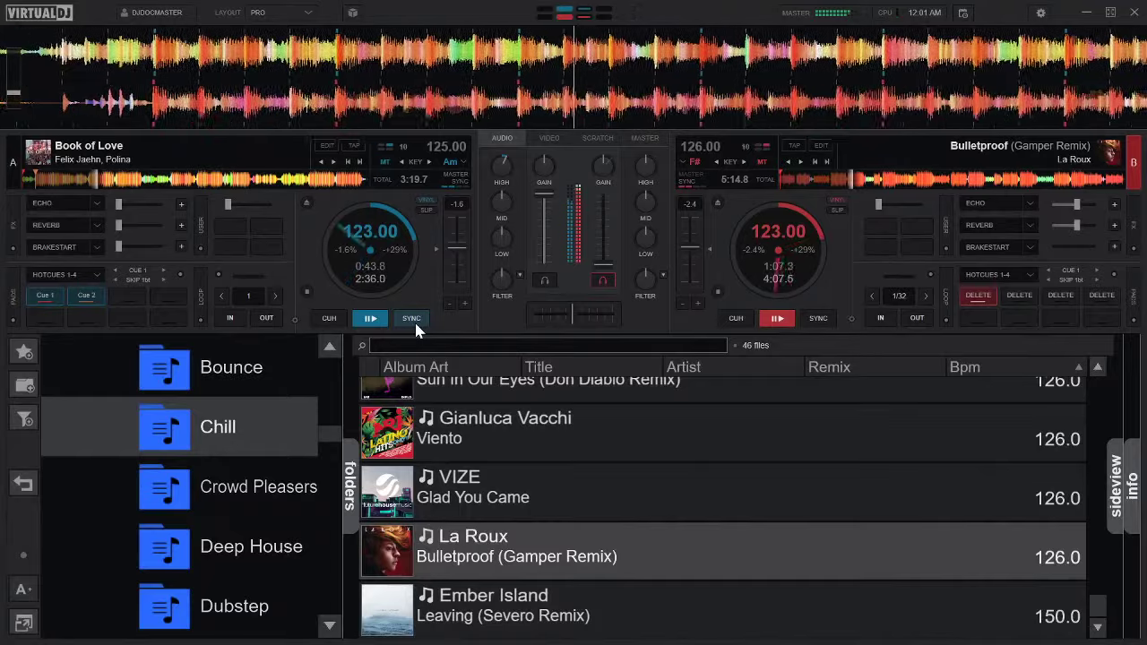
key(shift+Right)
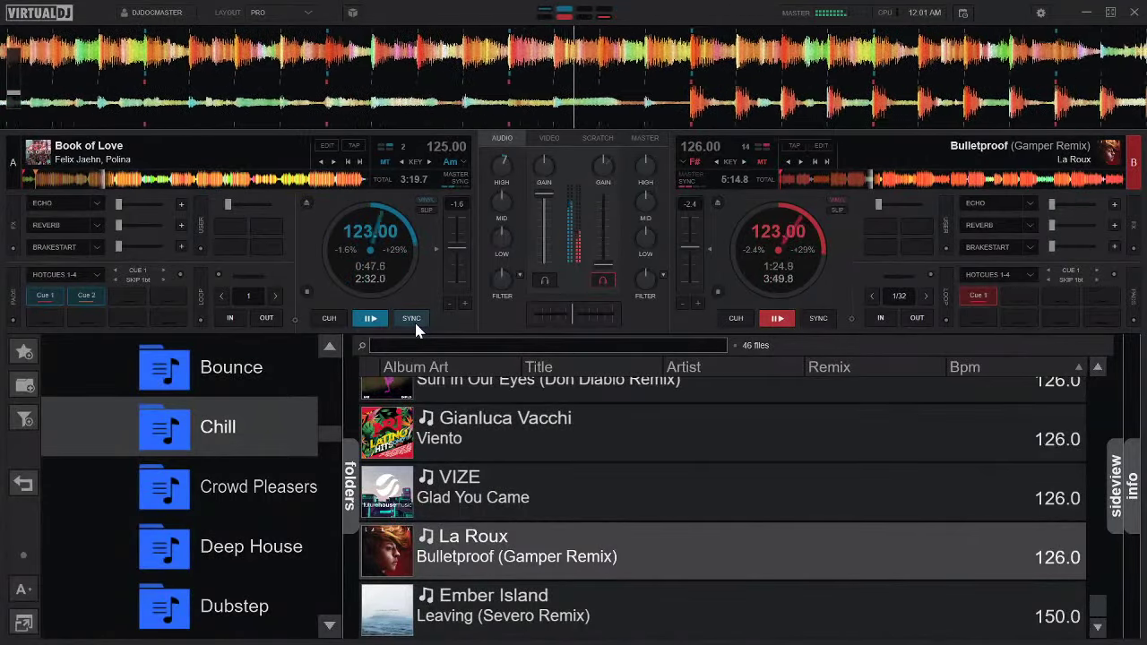
key(shift+Right)
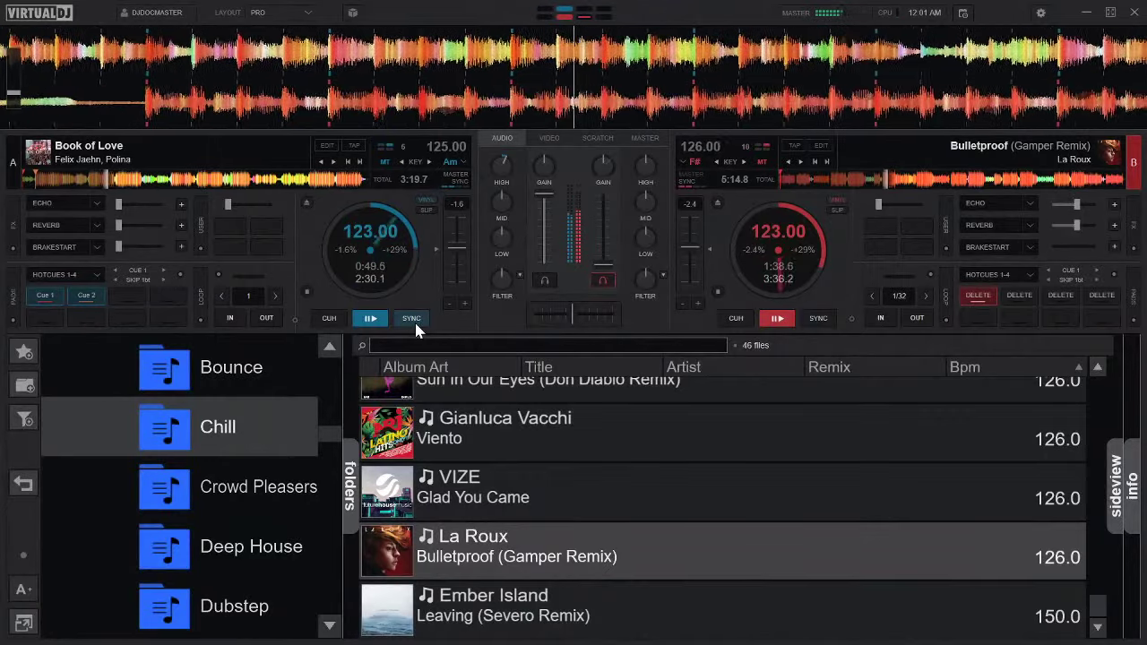
key(shift+Right)
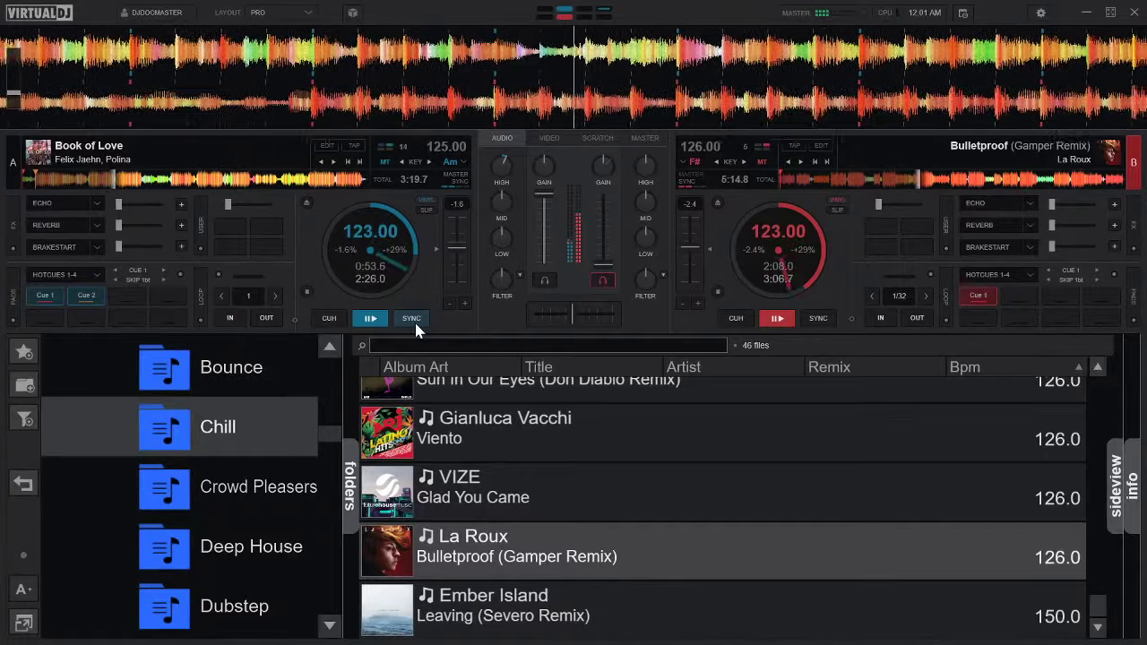
Restart Bulletproof (Gamper Remix) from cue 1 on deck B alongside Book of Love on deck A.
key(1)
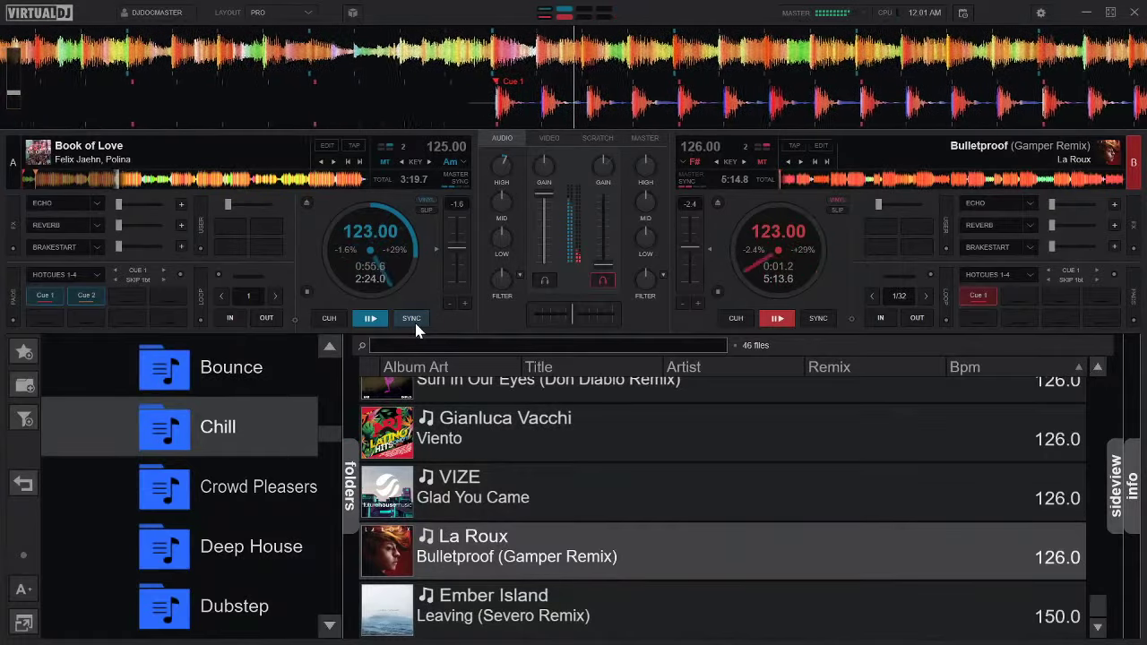
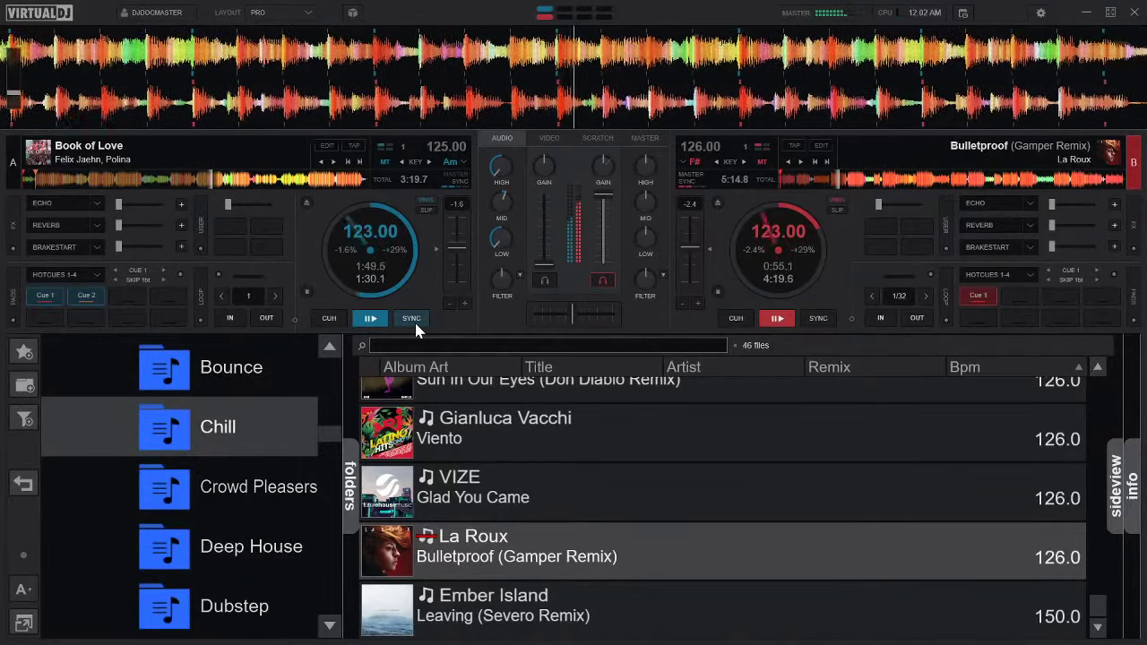
Load Leaving (Severo Remix) by Ember Island onto deck A, set cue 1, and preview it up to about 0:59 before stopping it.
key(Down)
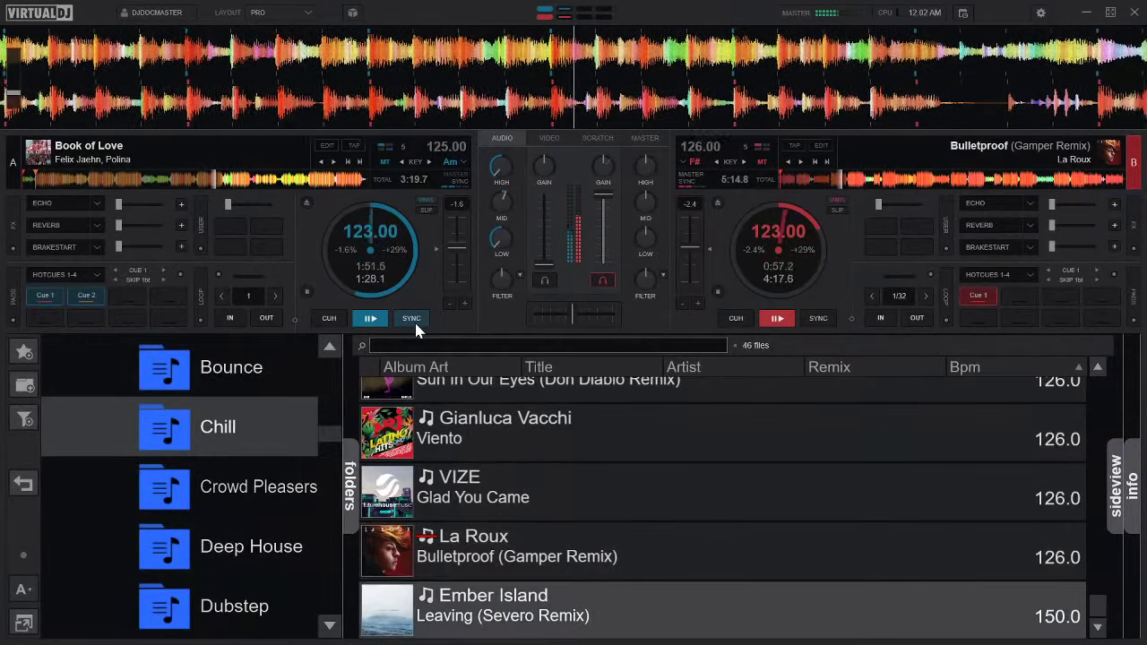
key(Left)
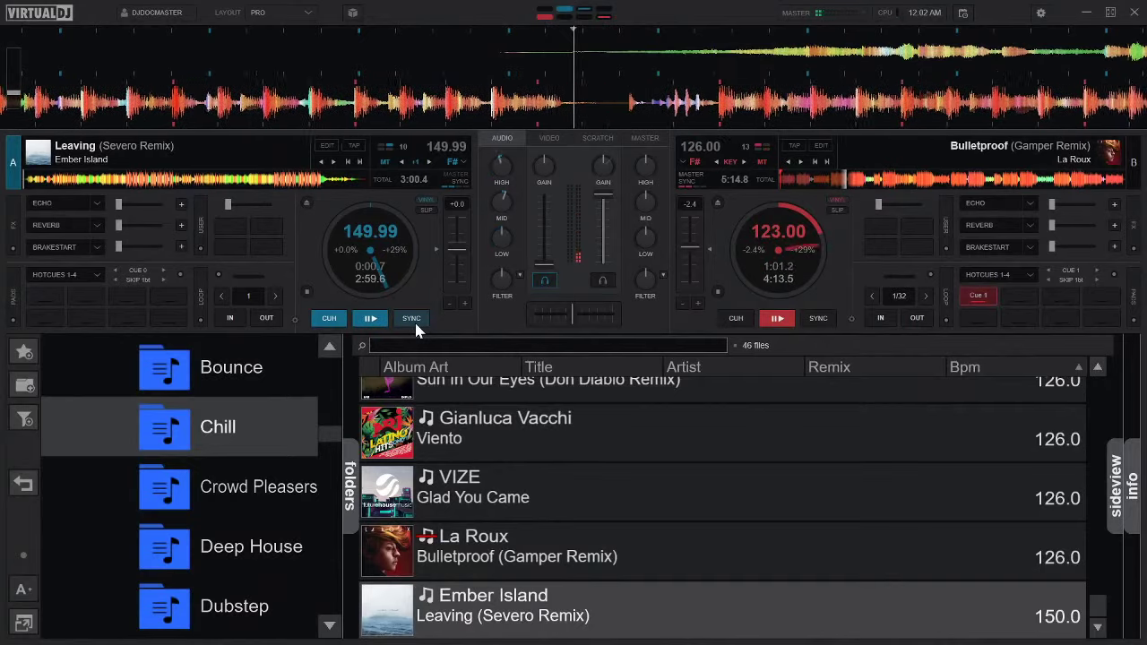
key(1)
key(space)
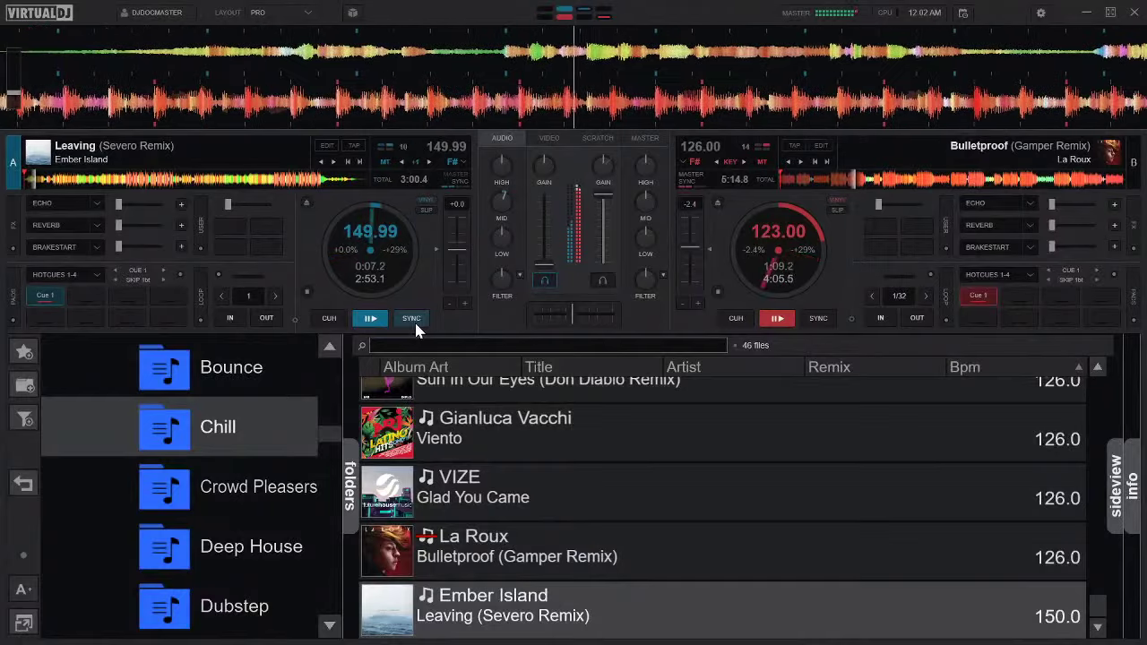
key(shift)
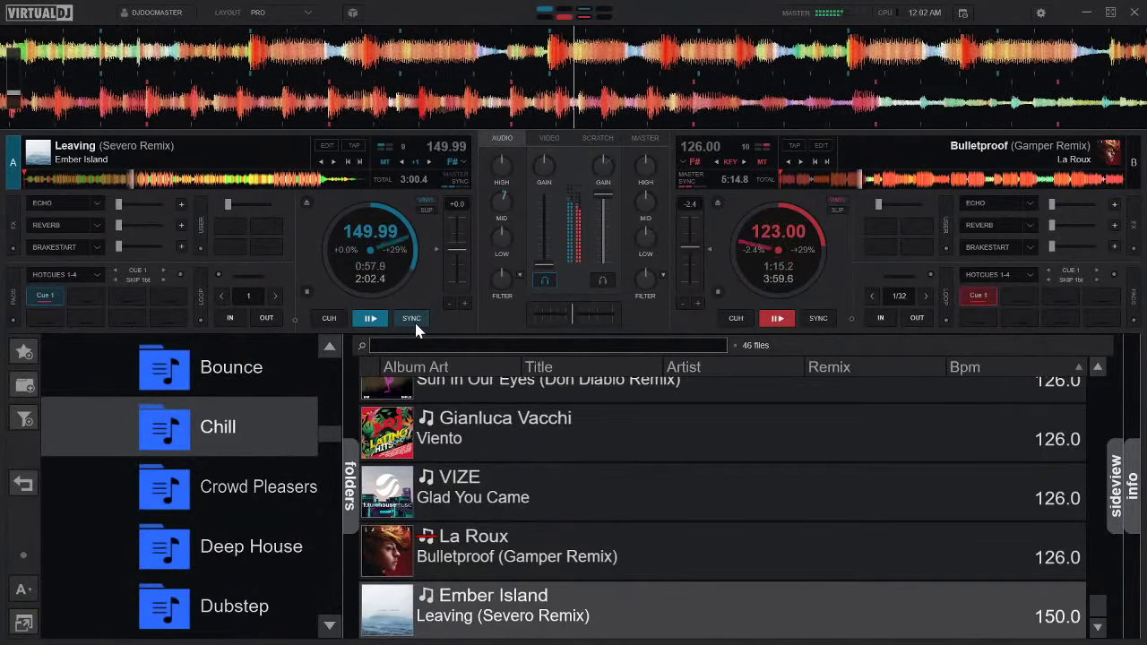
key(space)
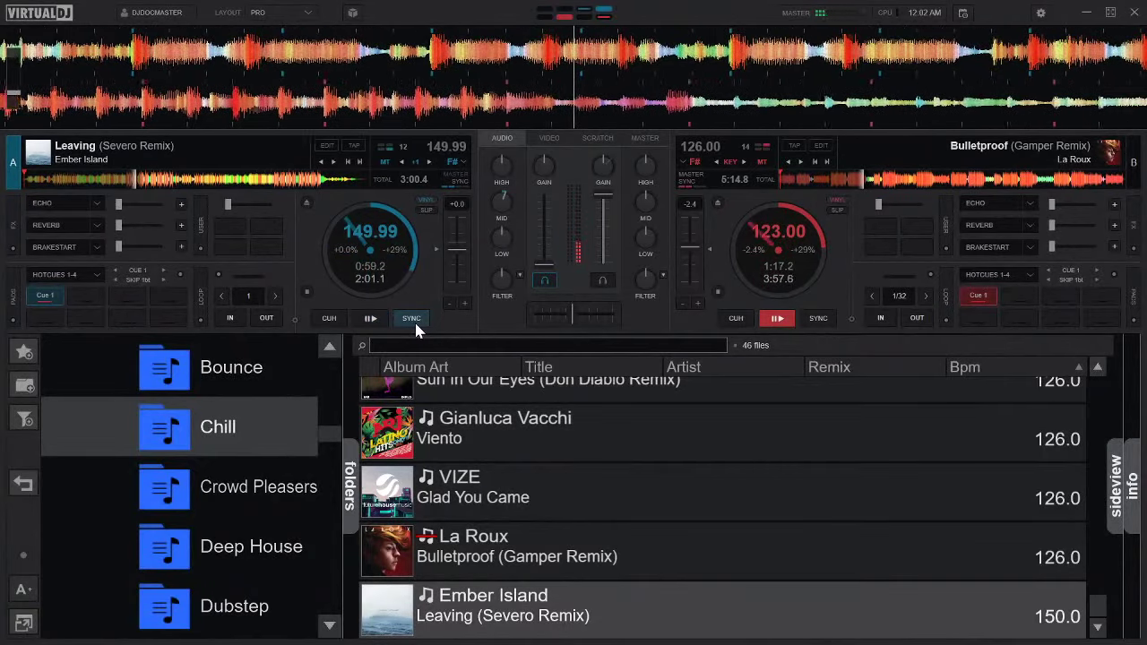
Load Glad You Came by VIZE onto deck A, set cue 1 at its start and play its opening.
key(Up)
key(Up)
key(Return)
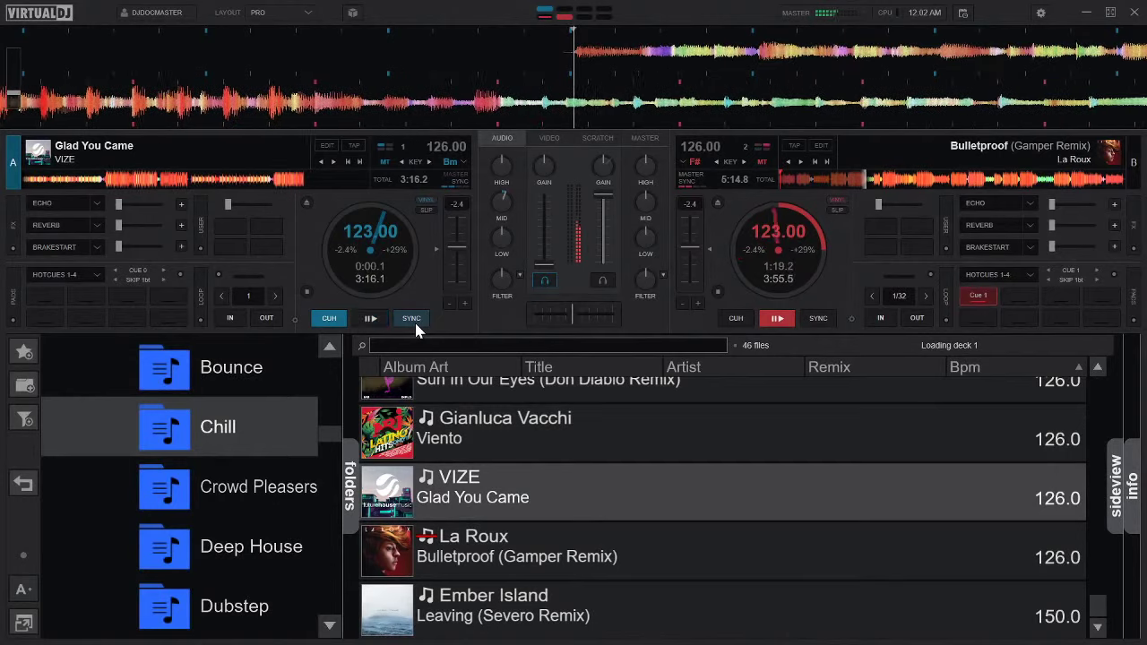
key(1)
key(space)
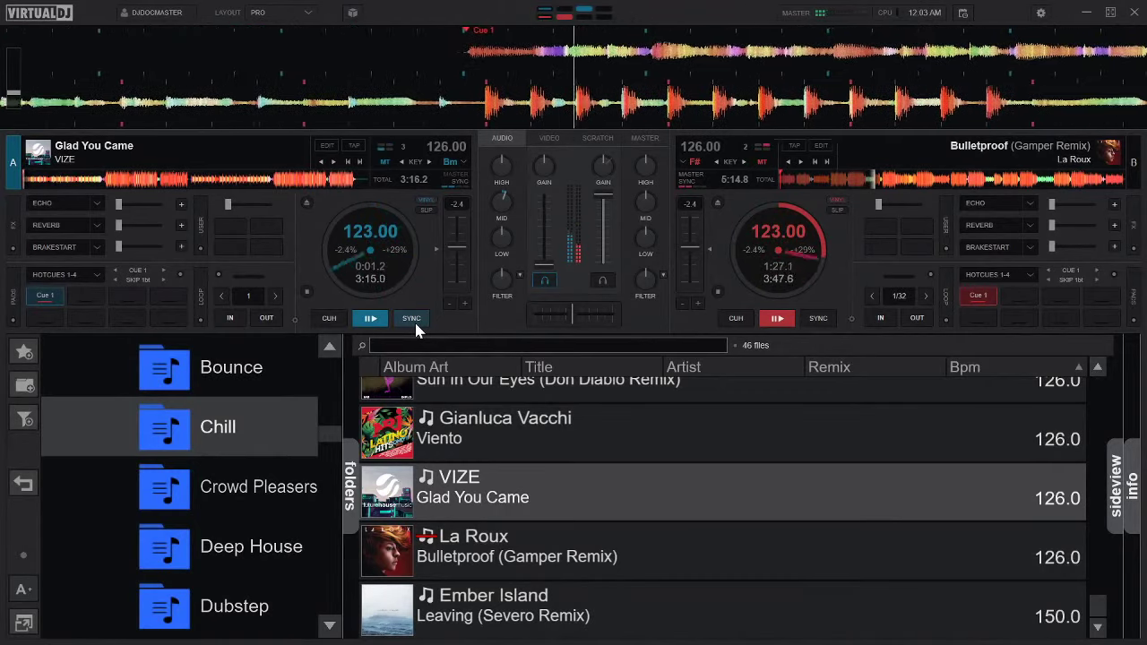
key(space)
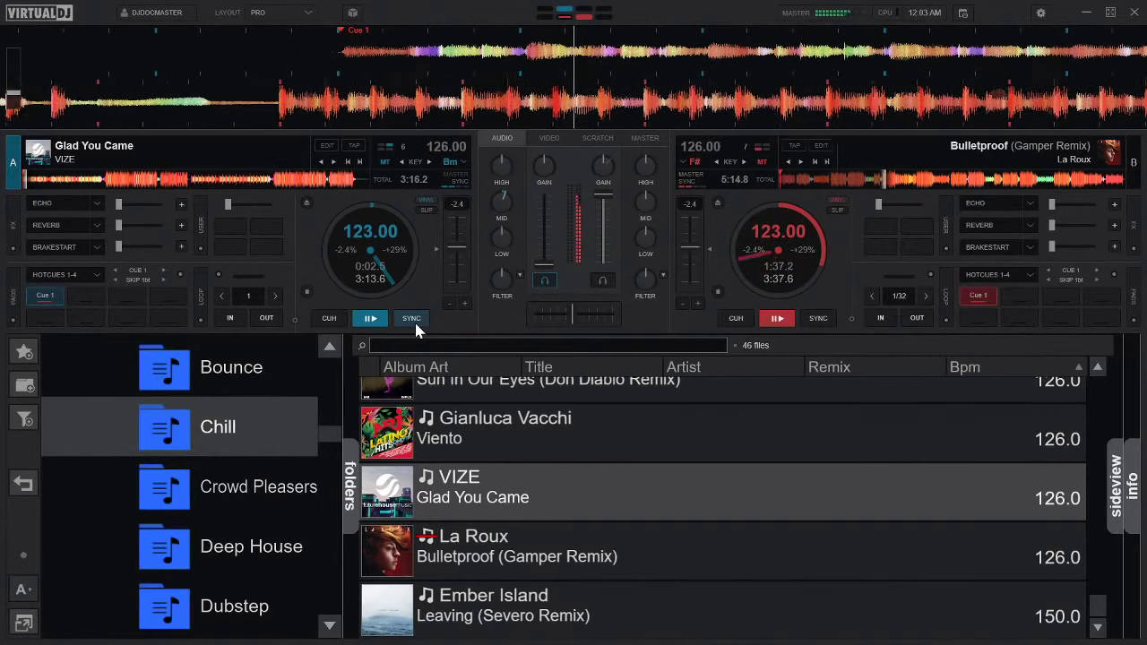
Restart Glad You Came from cue 1 on deck A in time with Bulletproof (Gamper Remix) on deck B.
key(1)
key(1)
key(1)
key(1)
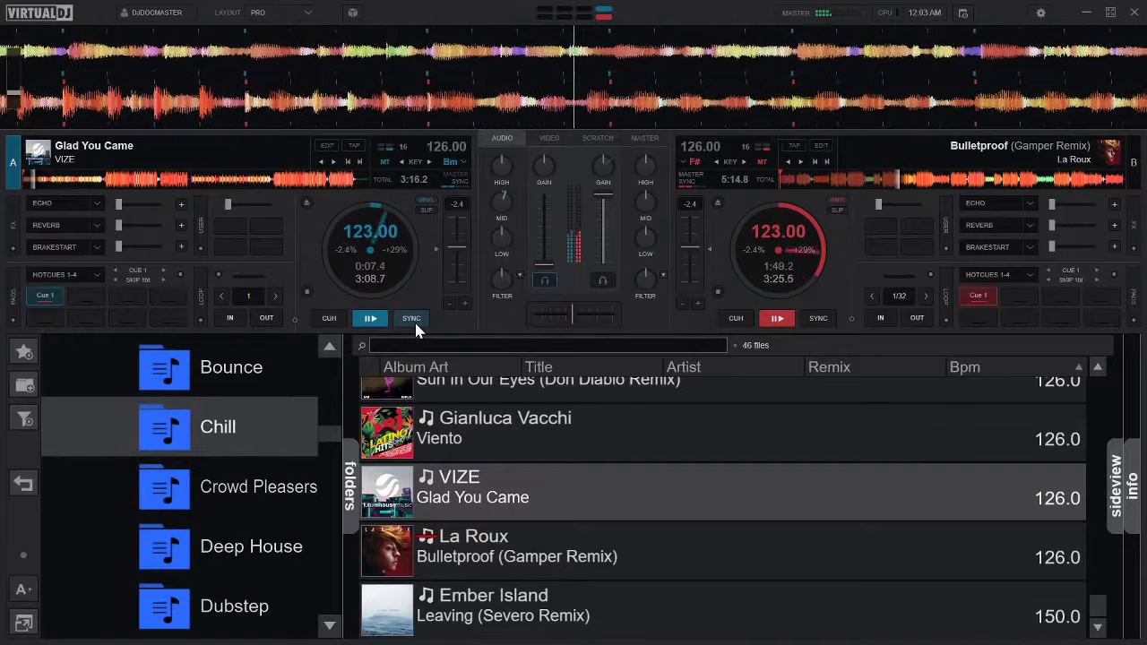
key(1)
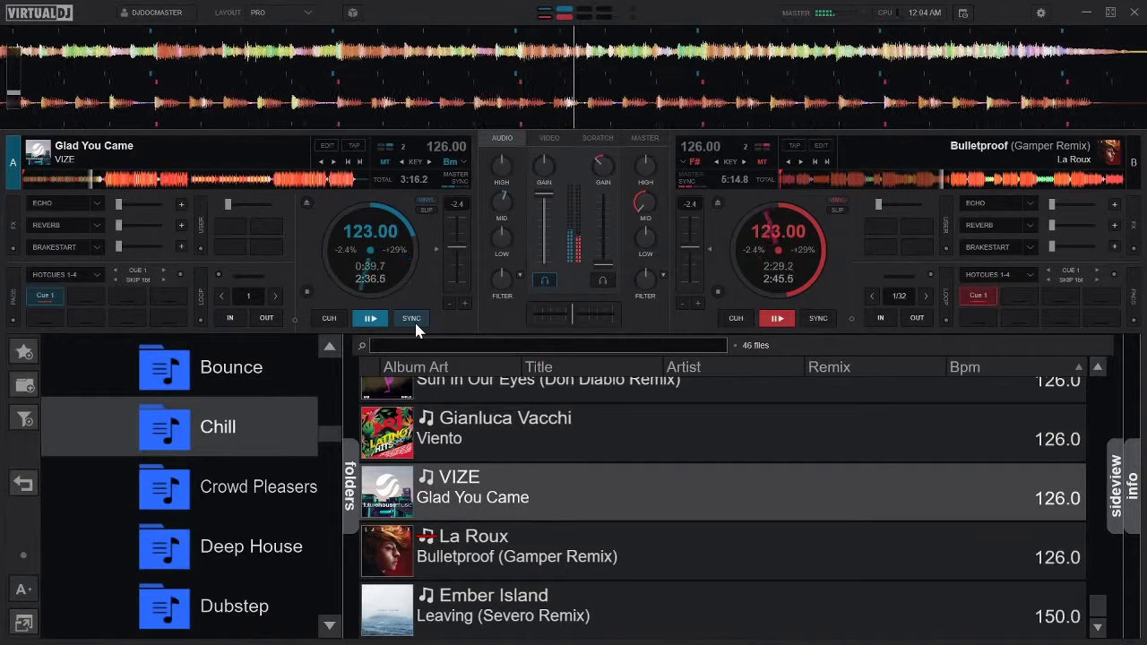
key(e)
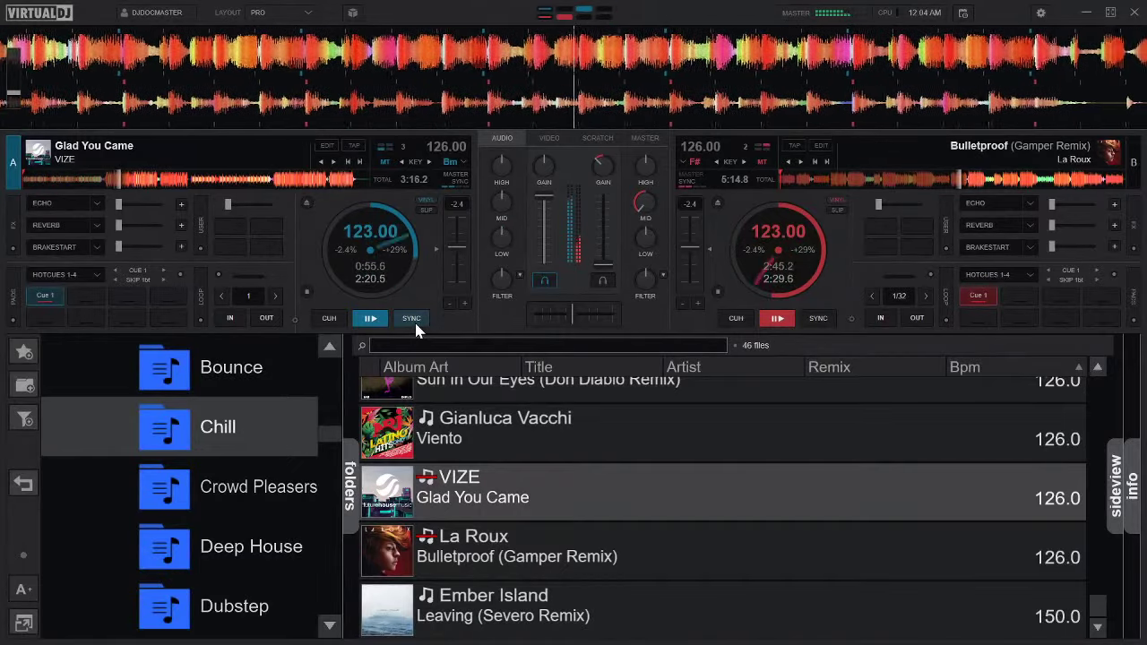
Find Sexual (Kyle Meehan Remix) by Neiked in the Chill song list and load it onto deck B with cue 1 at 0:00.0.
key(Down)
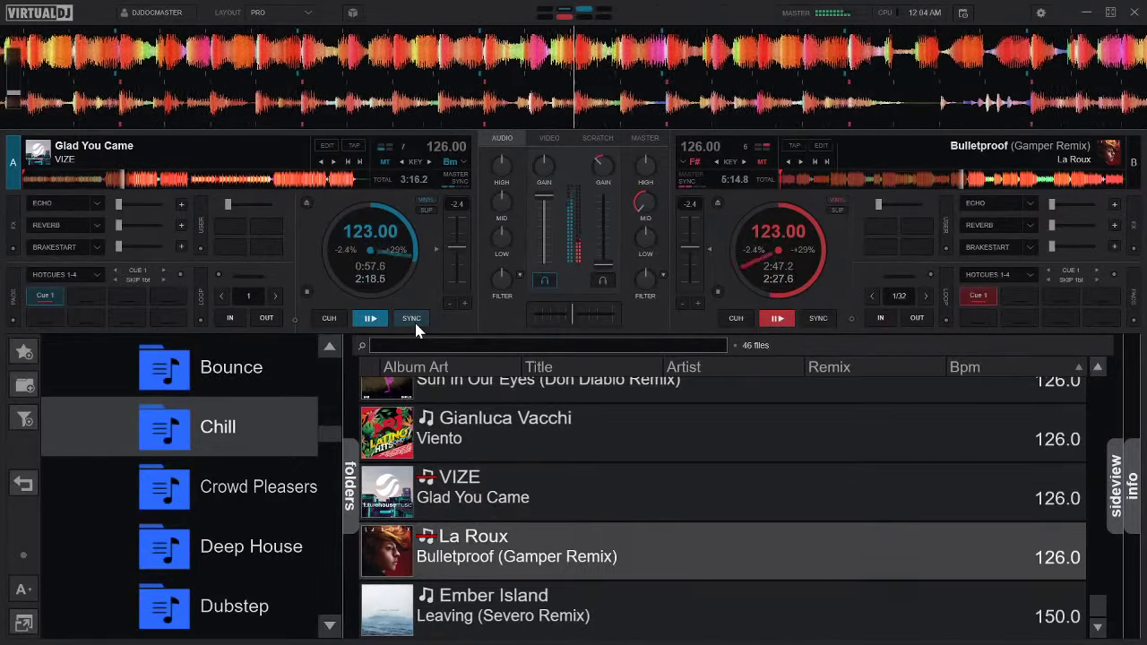
key(Up)
key(Up)
key(Up)
key(Up)
key(Up)
key(Up)
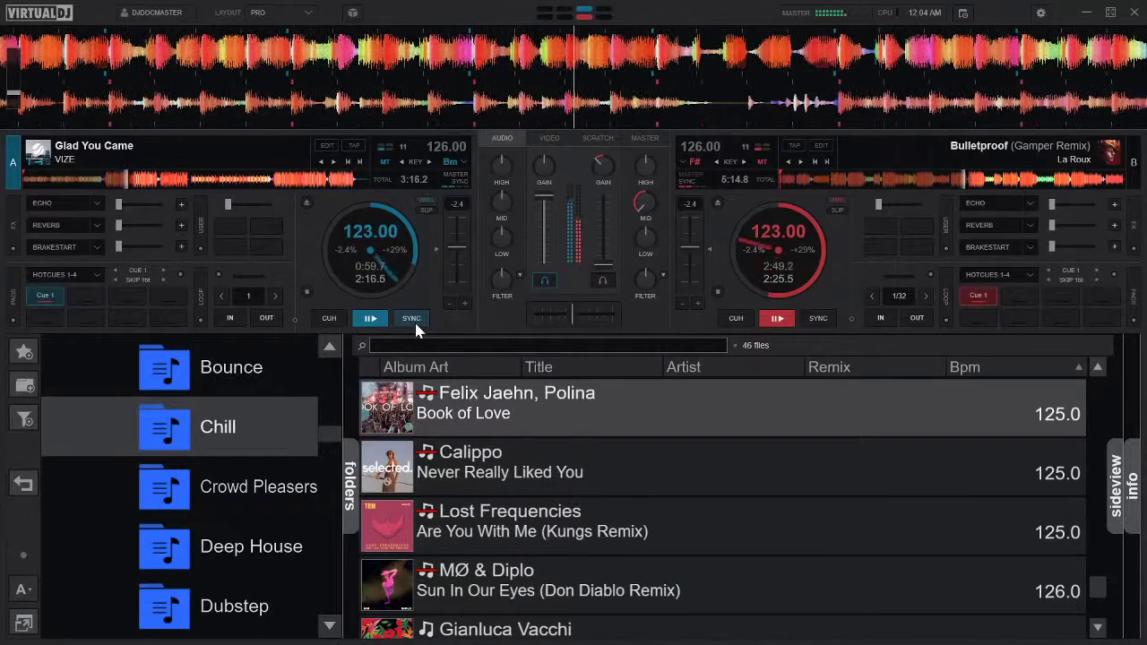
key(Up)
key(Up)
key(Up)
key(Up)
key(Up)
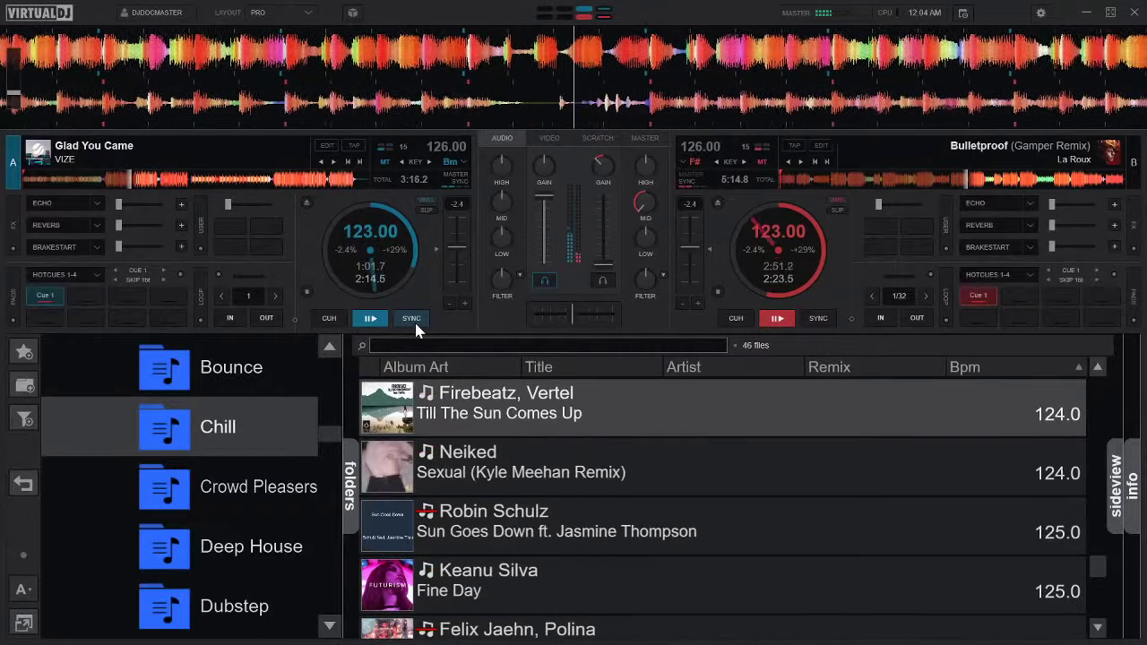
key(Down)
key(Down)
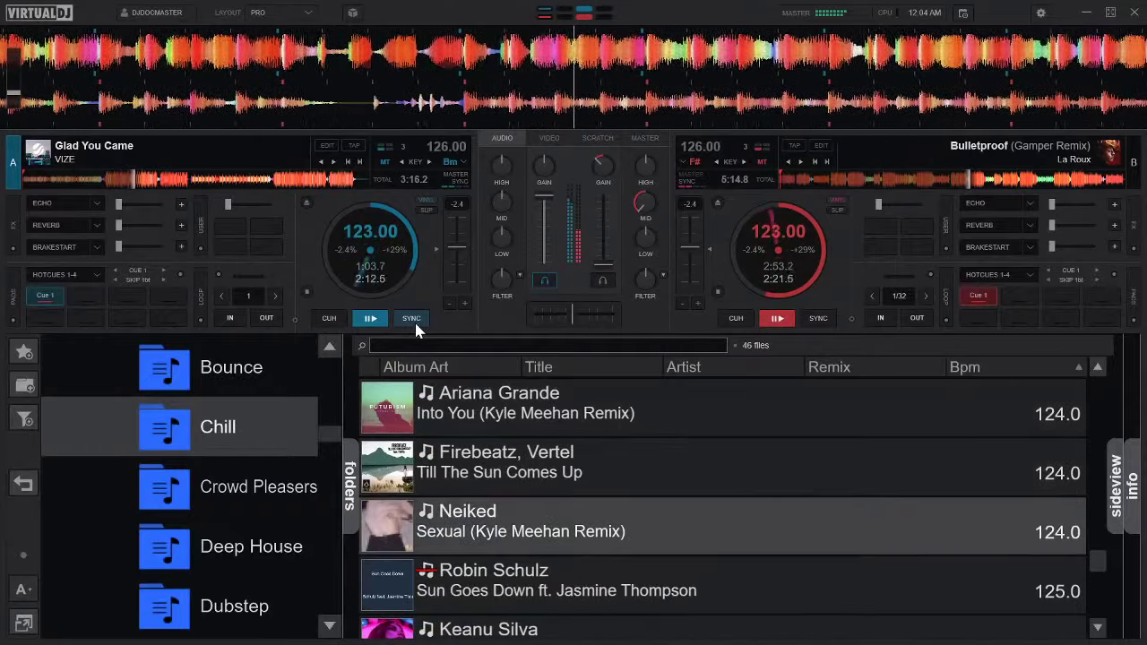
key(shift+Right)
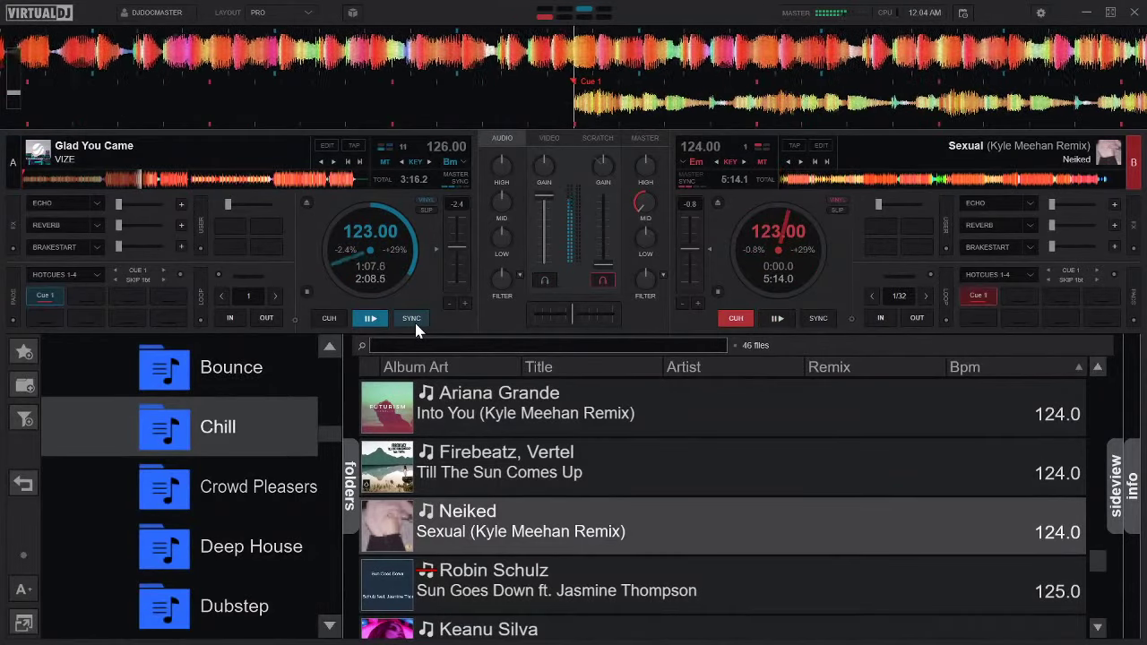
Play Sexual (Kyle Meehan Remix) on deck B and preview it by skipping forward to about 1:18.
key(space)
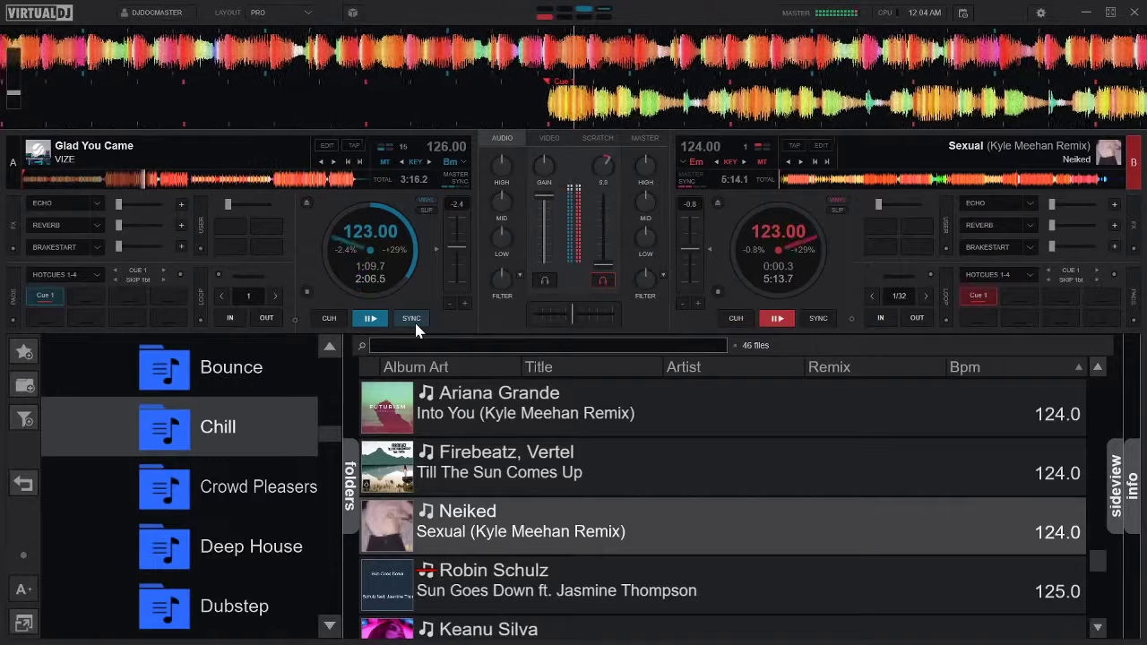
key(shift+Right)
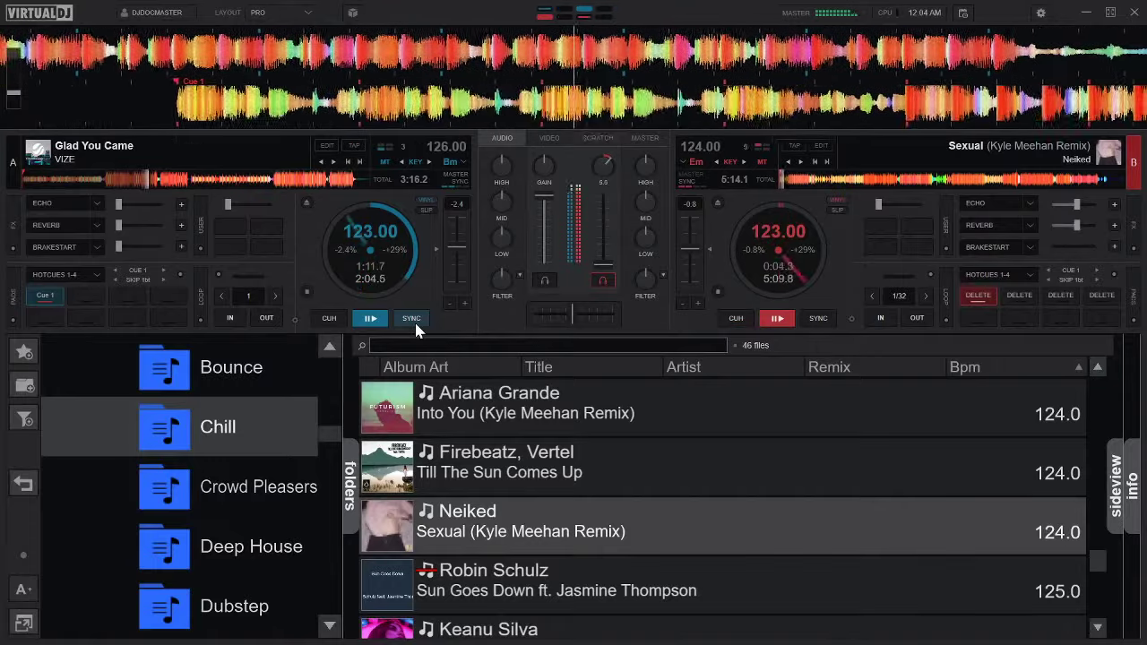
key(shift+Right)
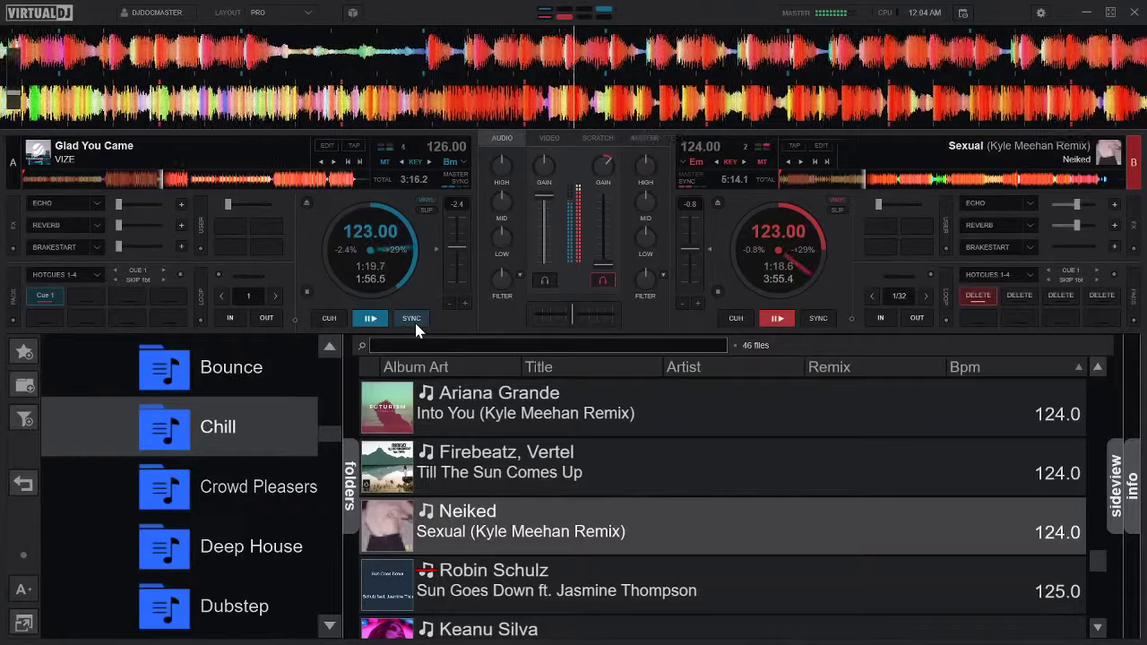
Restart Sexual (Kyle Meehan Remix) from cue 1 on deck B in time with Glad You Came on deck A.
key(1)
key(1)
key(1)
key(1)
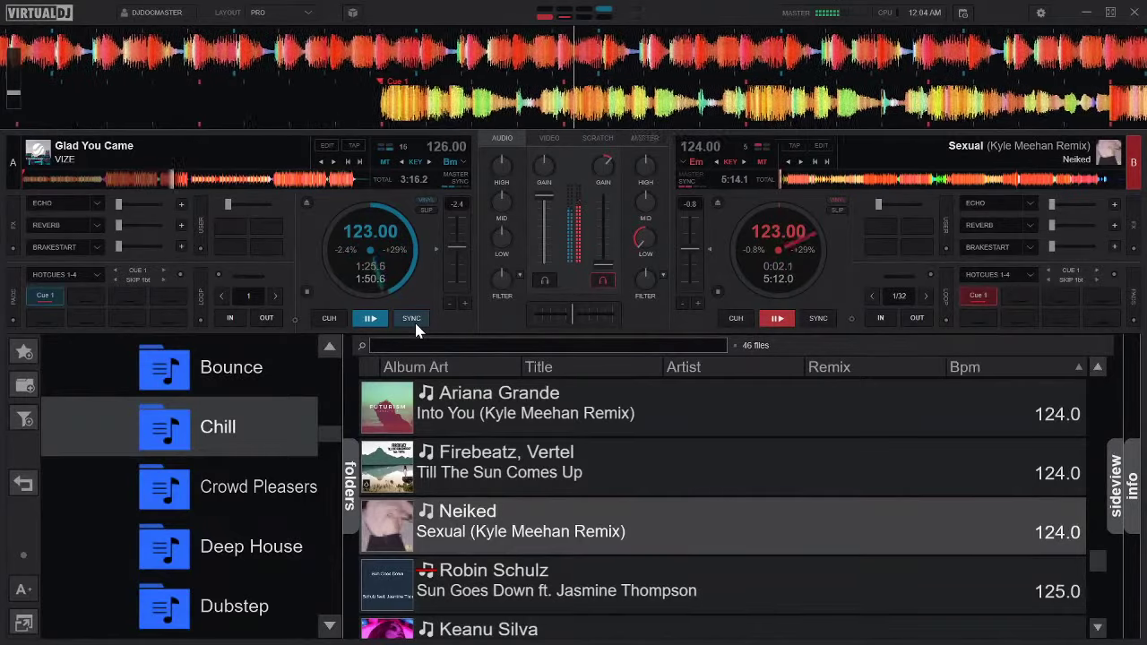
key(1)
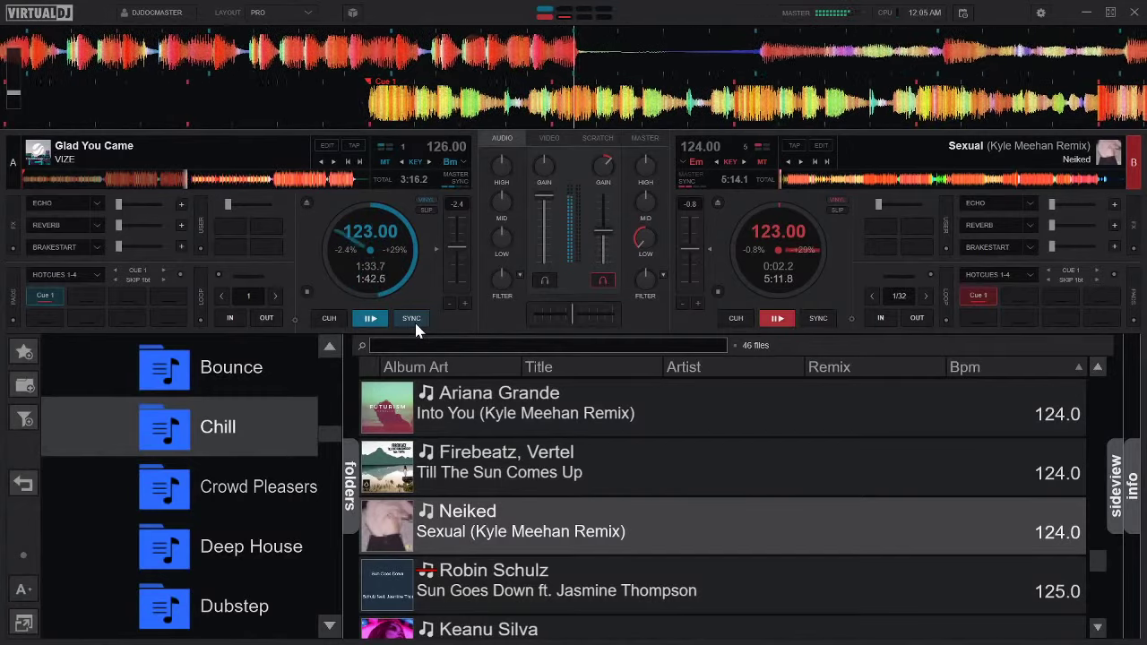
key(1)
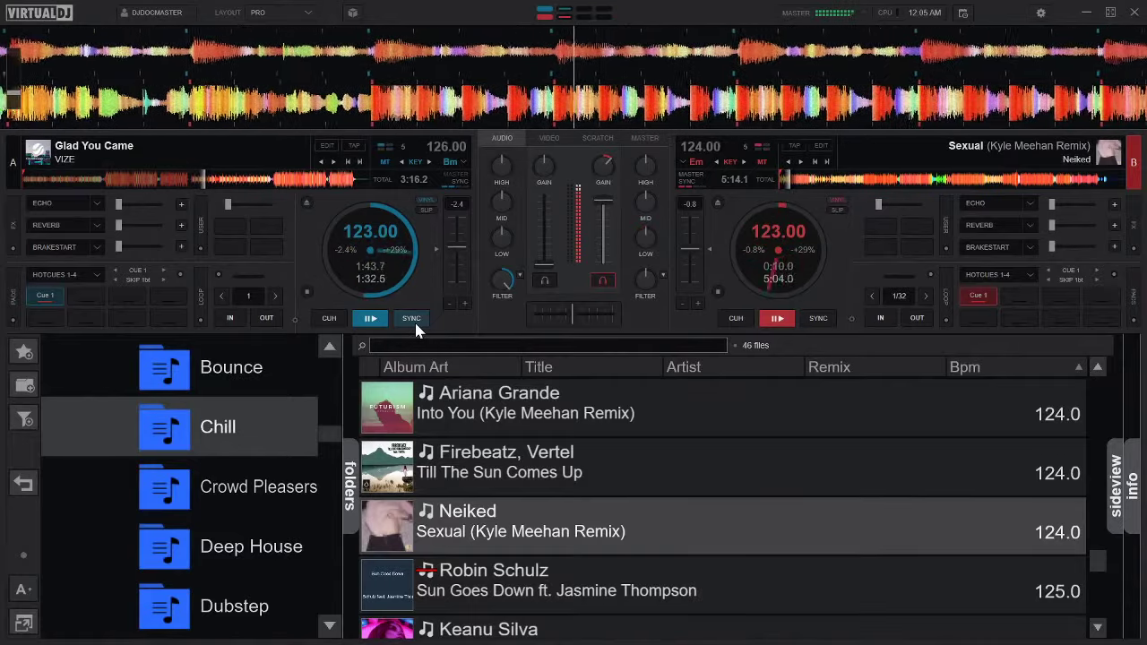
Load Till The Sun Comes Up by Firebeatz and Vertel onto deck A, play it from cue 1 and pause it at about 0:01.6.
key(Up)
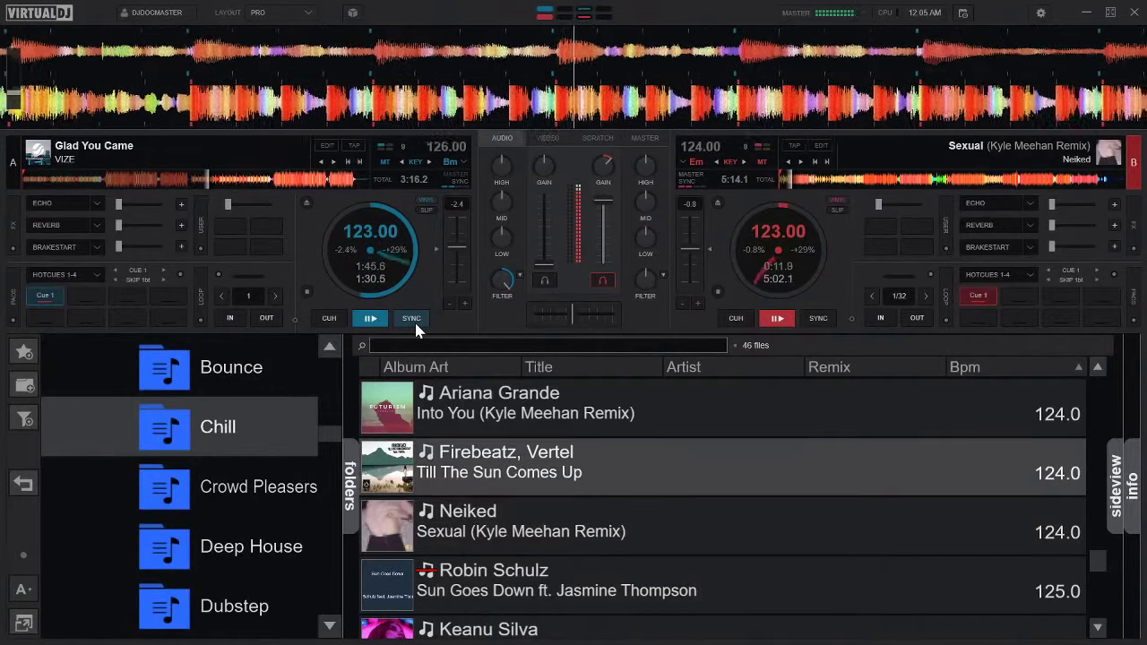
key(Left)
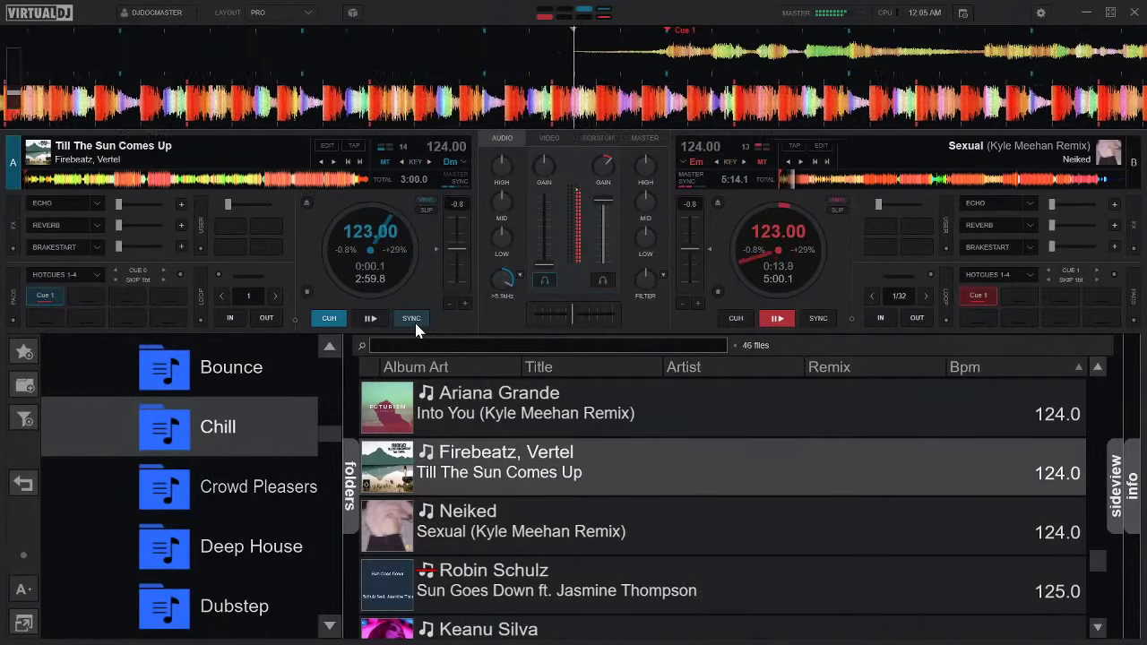
key(space)
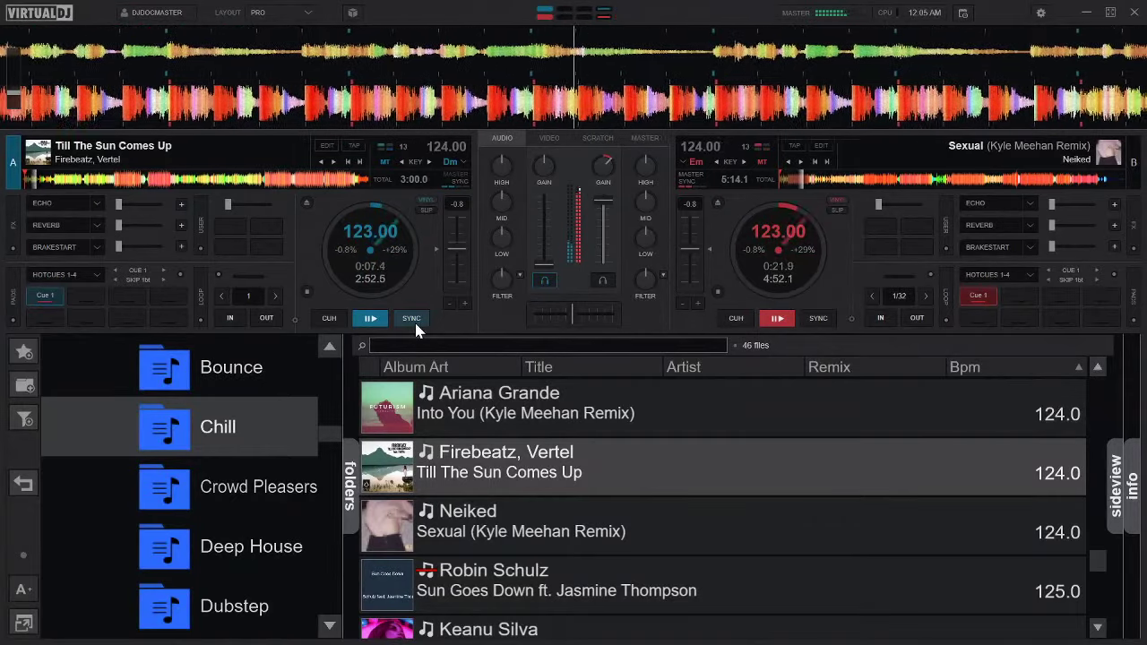
key(1)
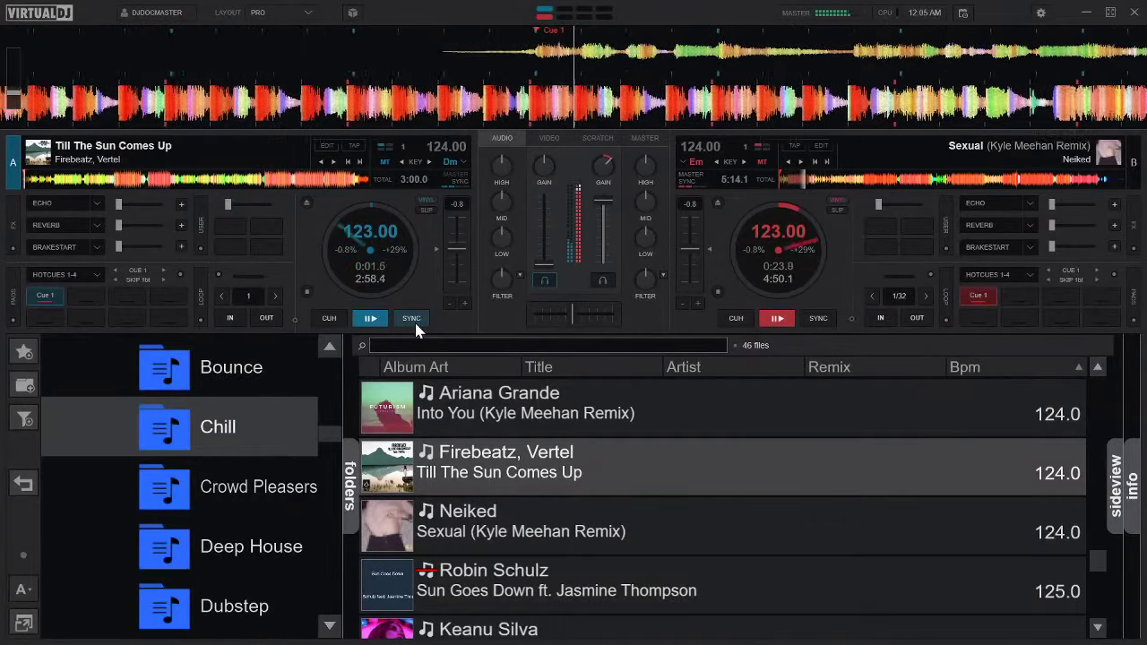
key(space)
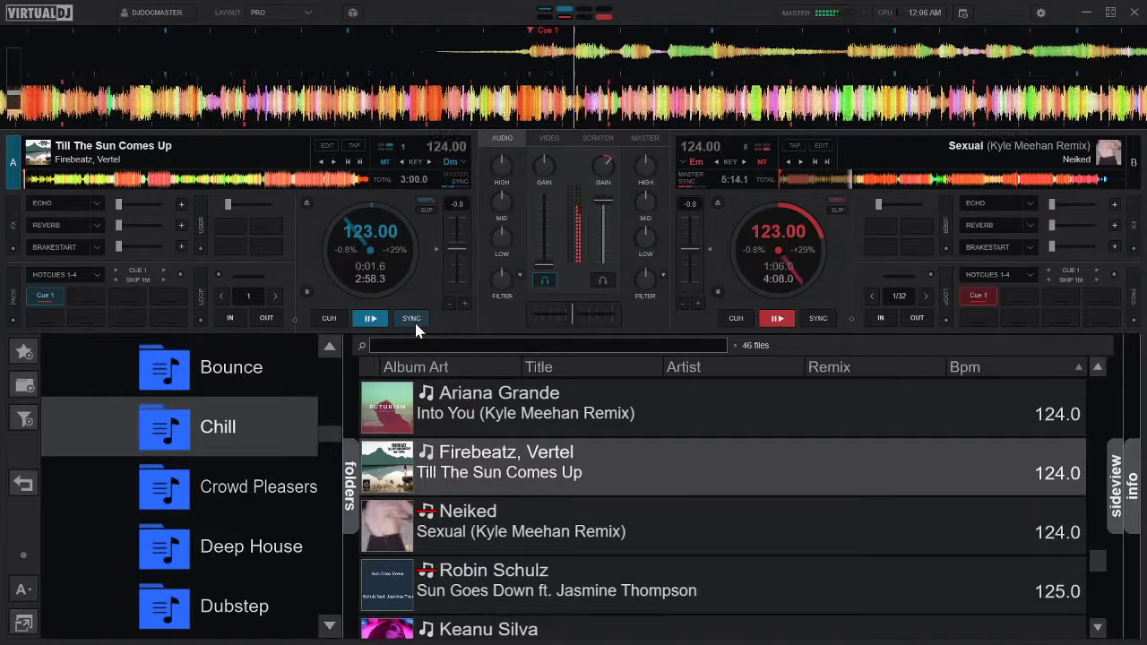
key(e)
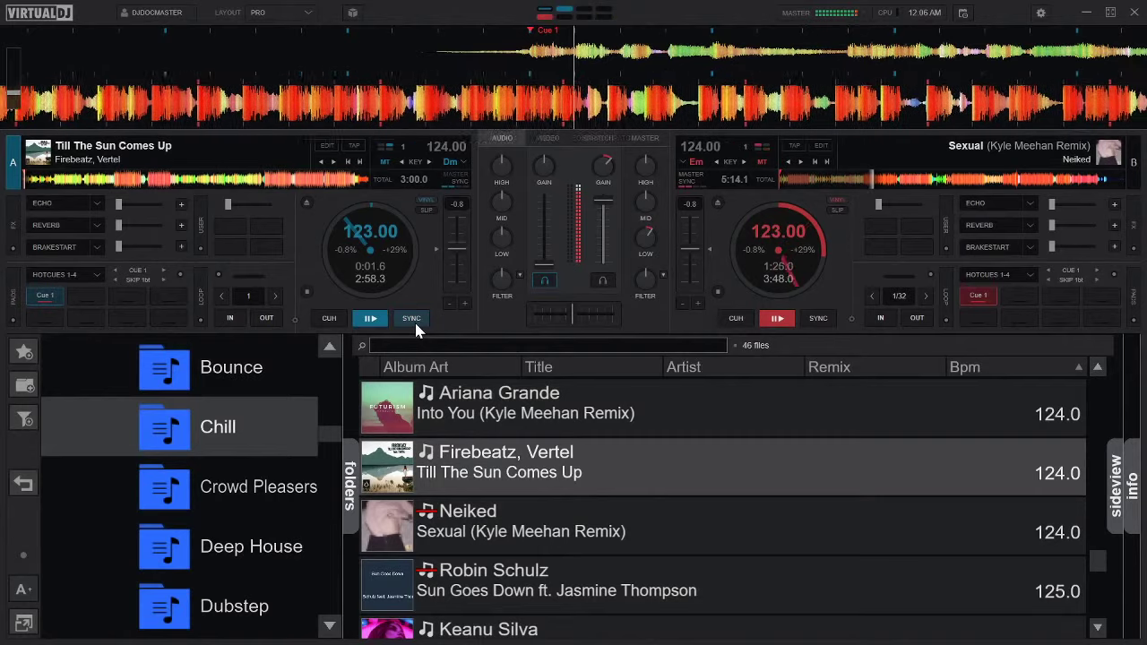
Try Into You (Kyle Meehan Remix) by Ariana Grande on deck A and reload Till The Sun Comes Up in its place.
key(Up)
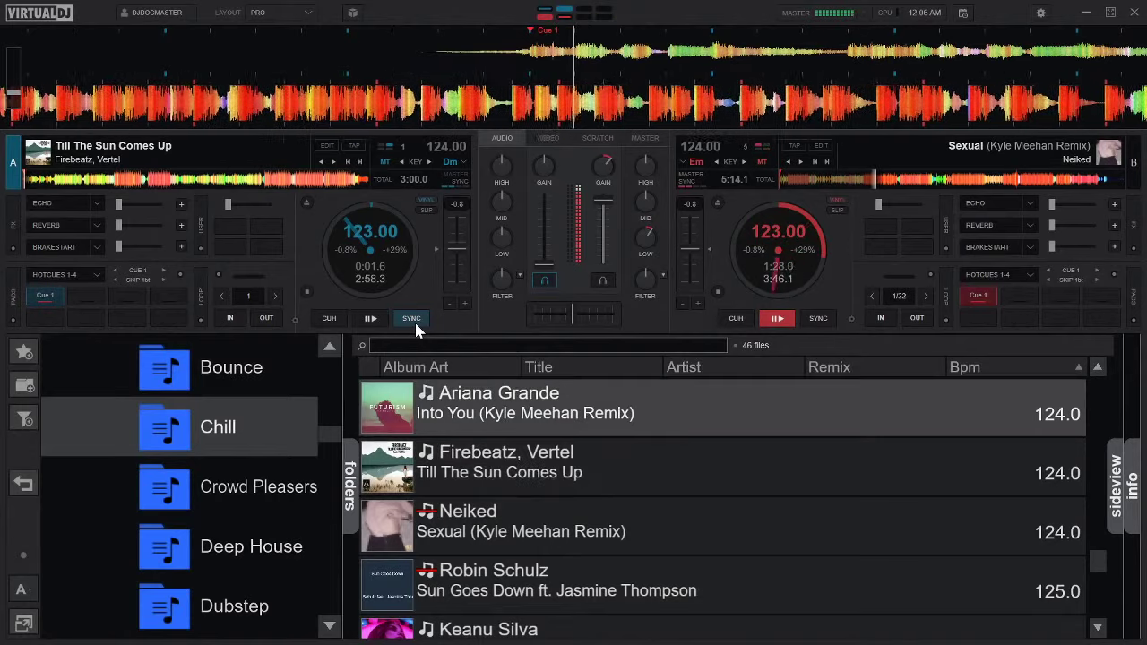
key(Return)
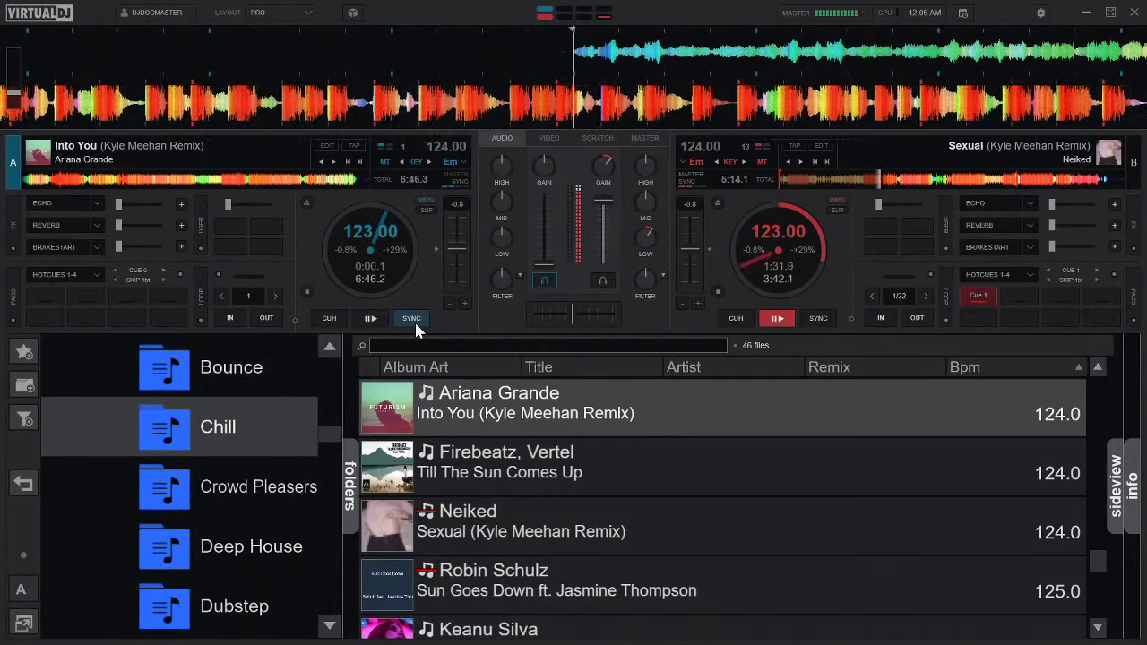
key(Down)
key(shift+Left)
Play Till The Sun Comes Up on deck A and restart it from cue 1 in time with Sexual (Kyle Meehan Remix).
key(space)
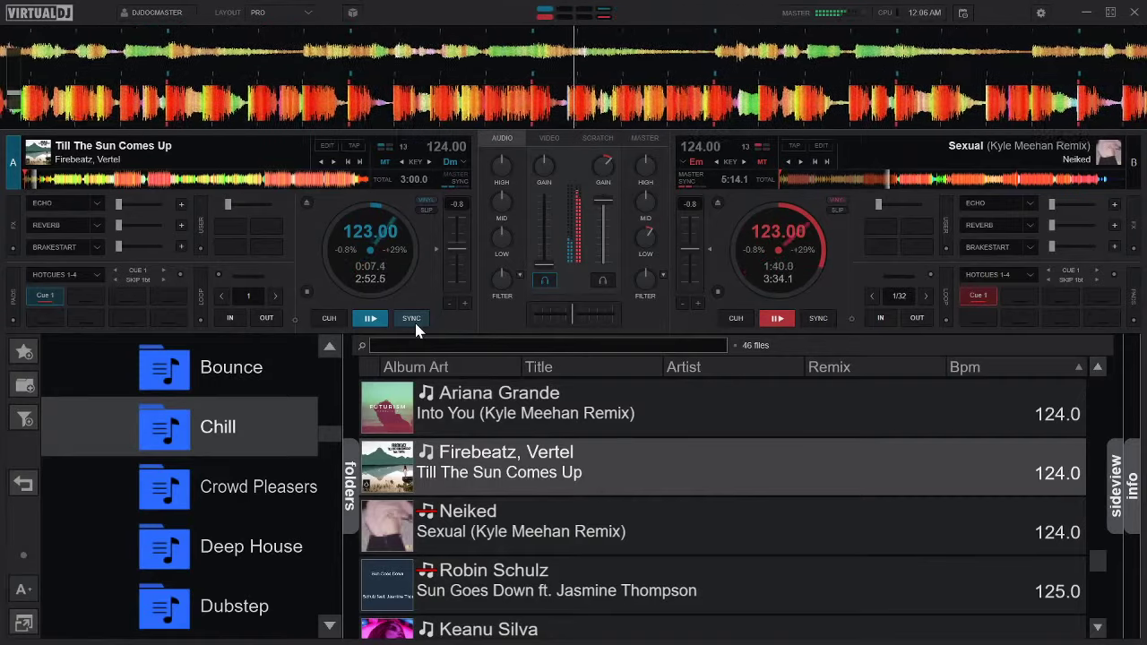
key(1)
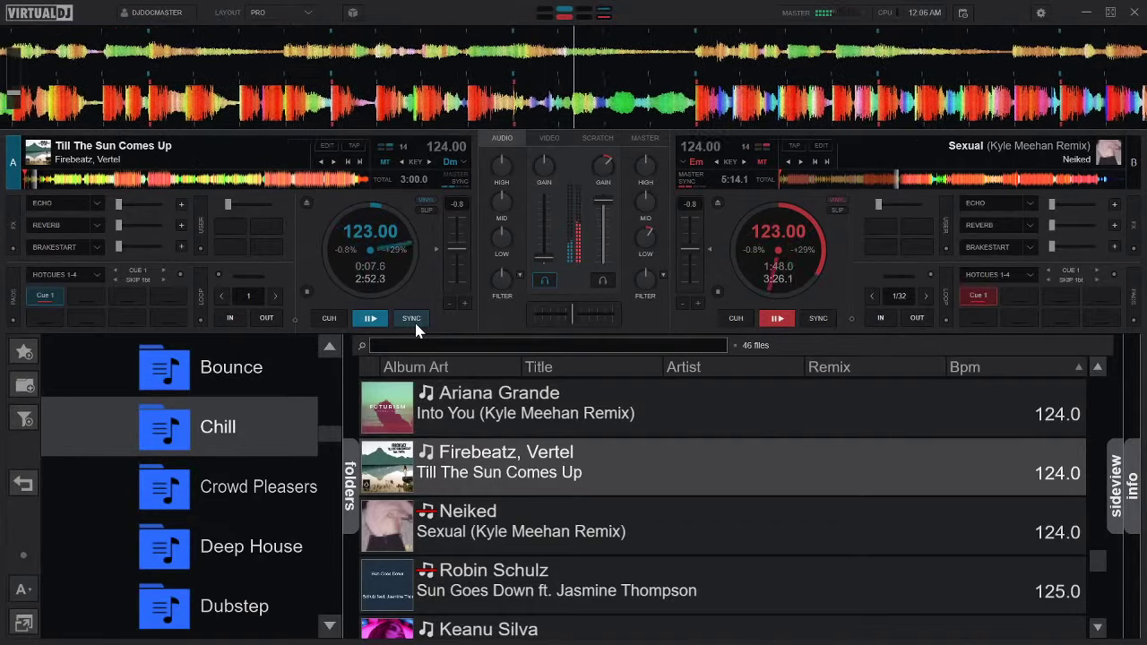
key(1)
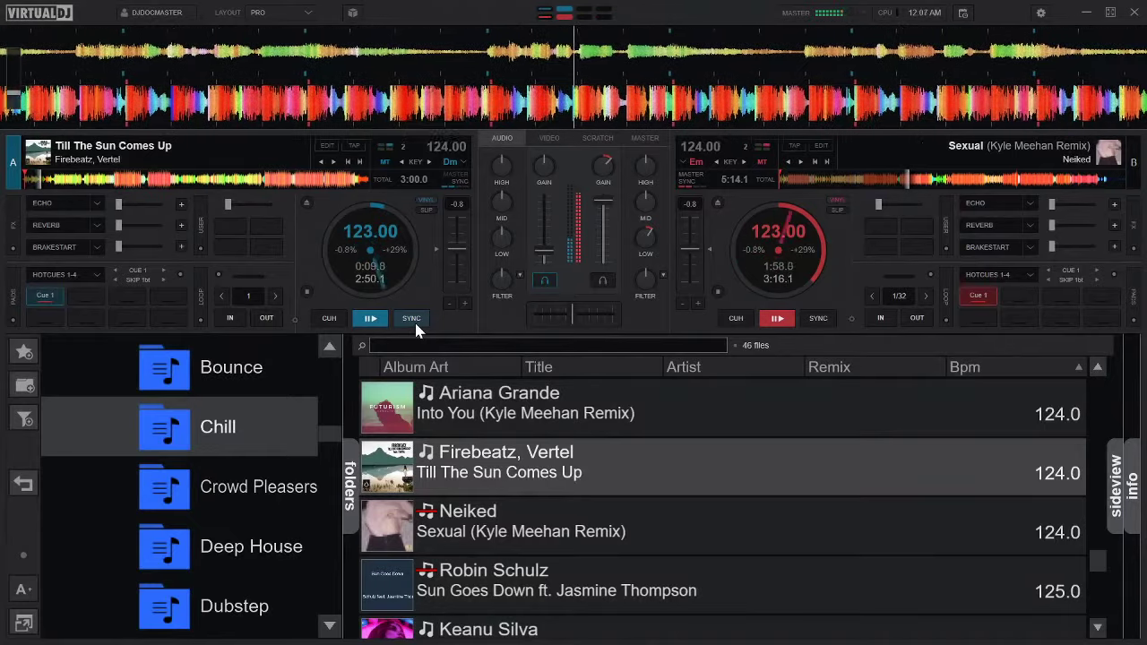
key(space)
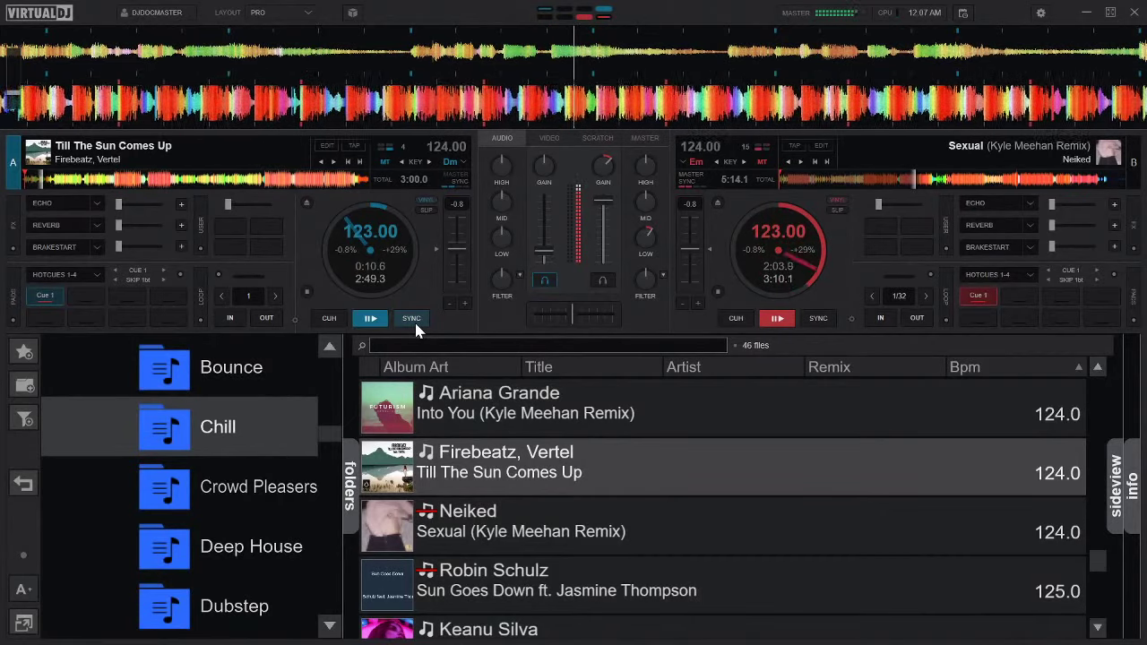
key(1)
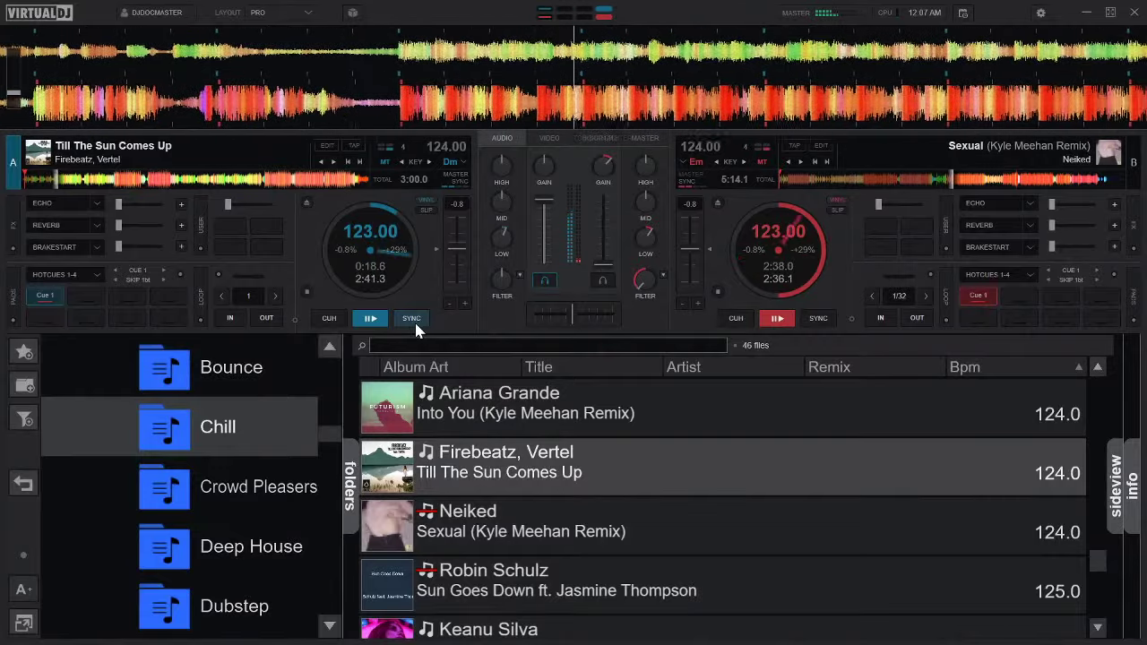
Find Felix Jaehn's "Ain't Nobody Ft. Jasmine Thompson" in the Chill playlist and load it onto deck B.
key(Down)
key(Down)
key(Down)
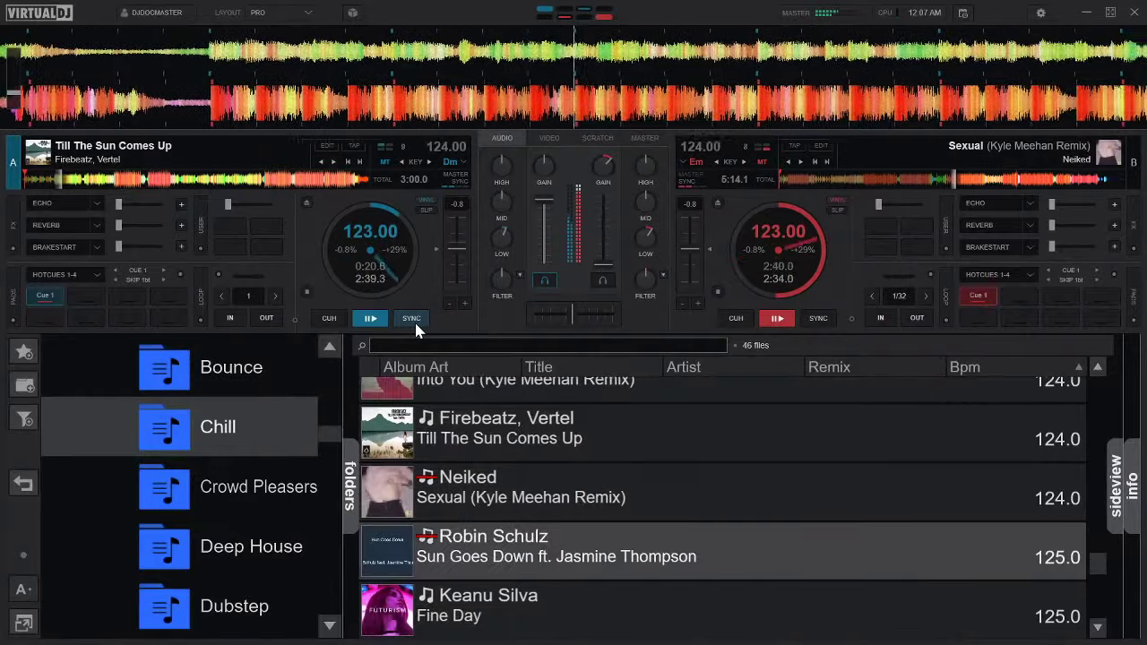
key(Up)
key(Up)
key(Up)
key(Up)
key(Up)
key(Up)
key(Up)
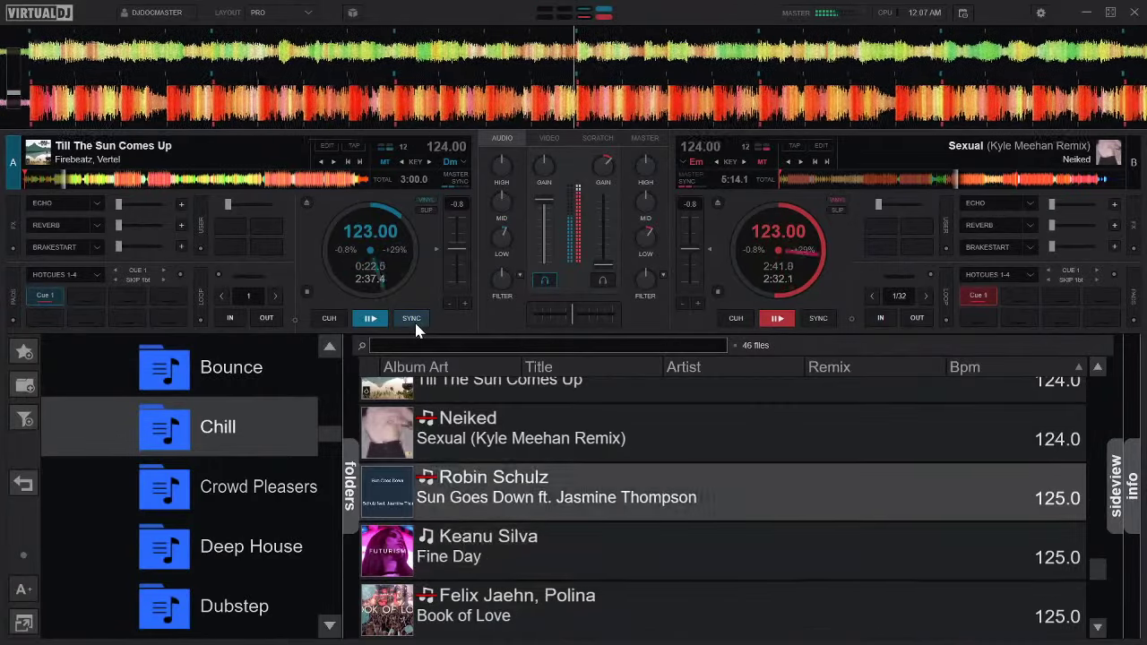
key(Up)
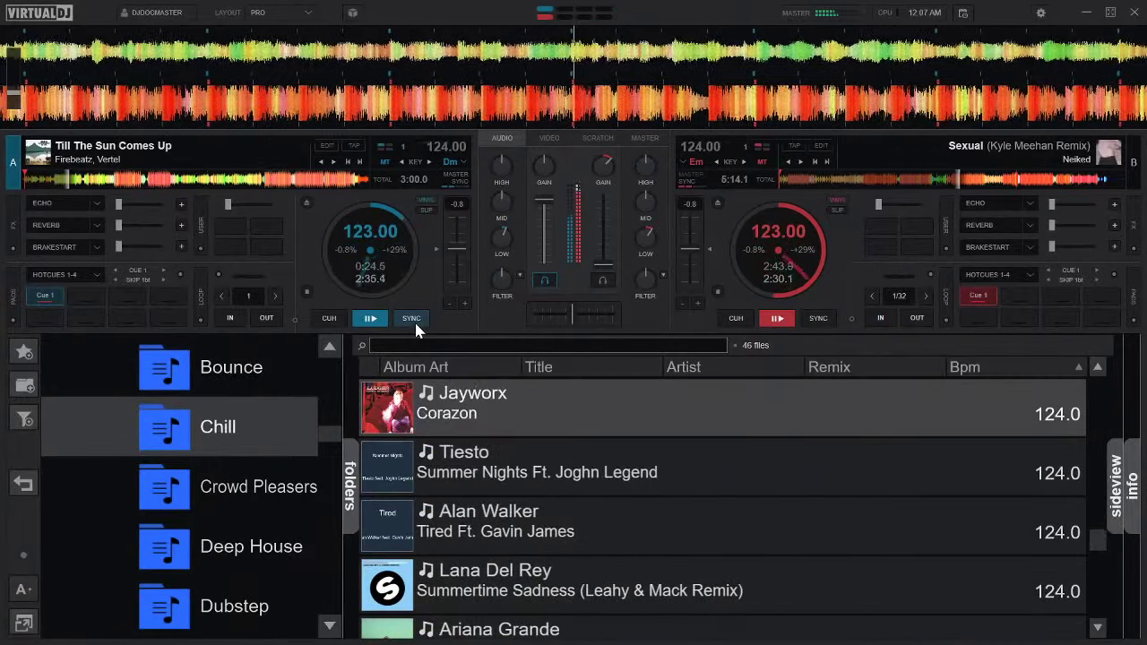
key(Up)
key(Up)
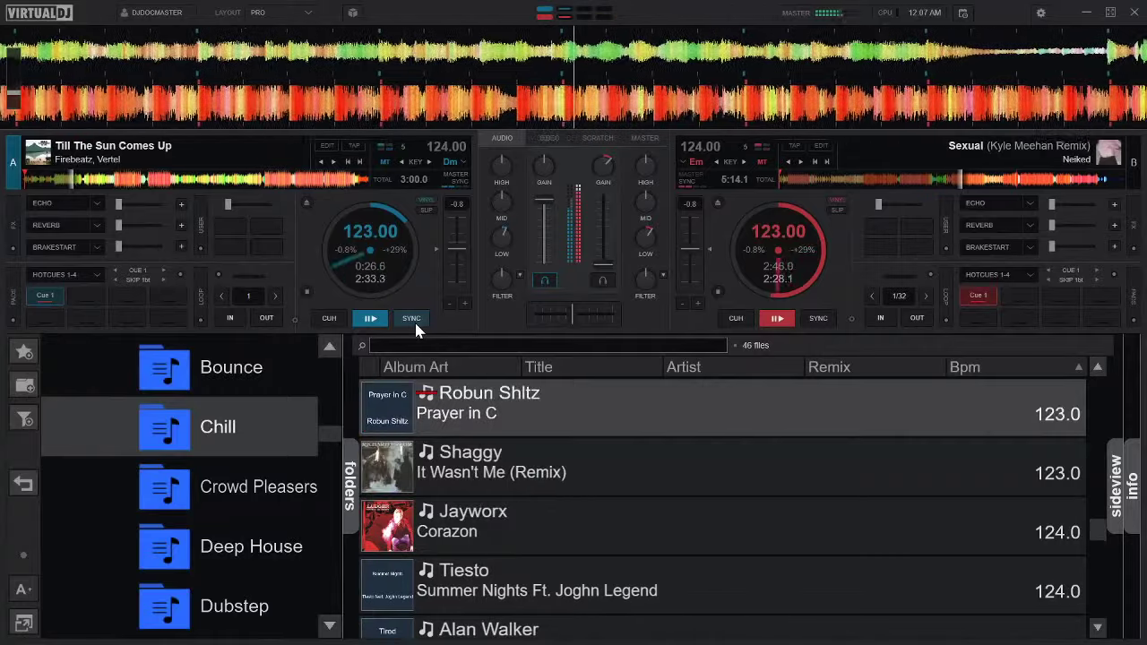
key(Up)
key(Up)
key(Up)
key(Up)
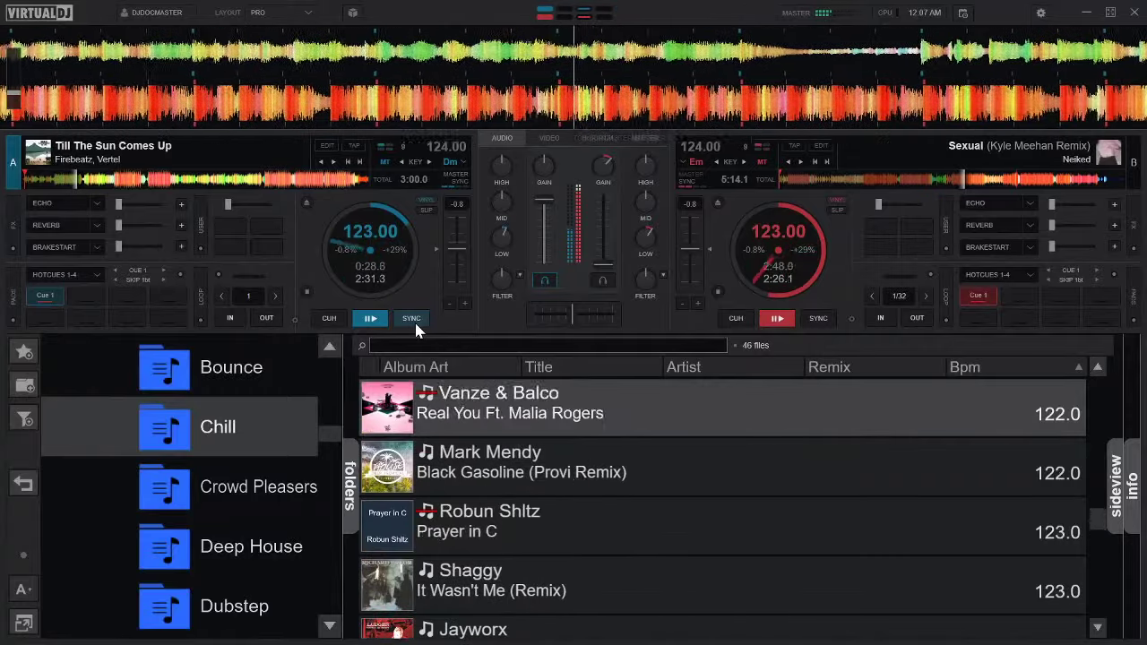
key(Up)
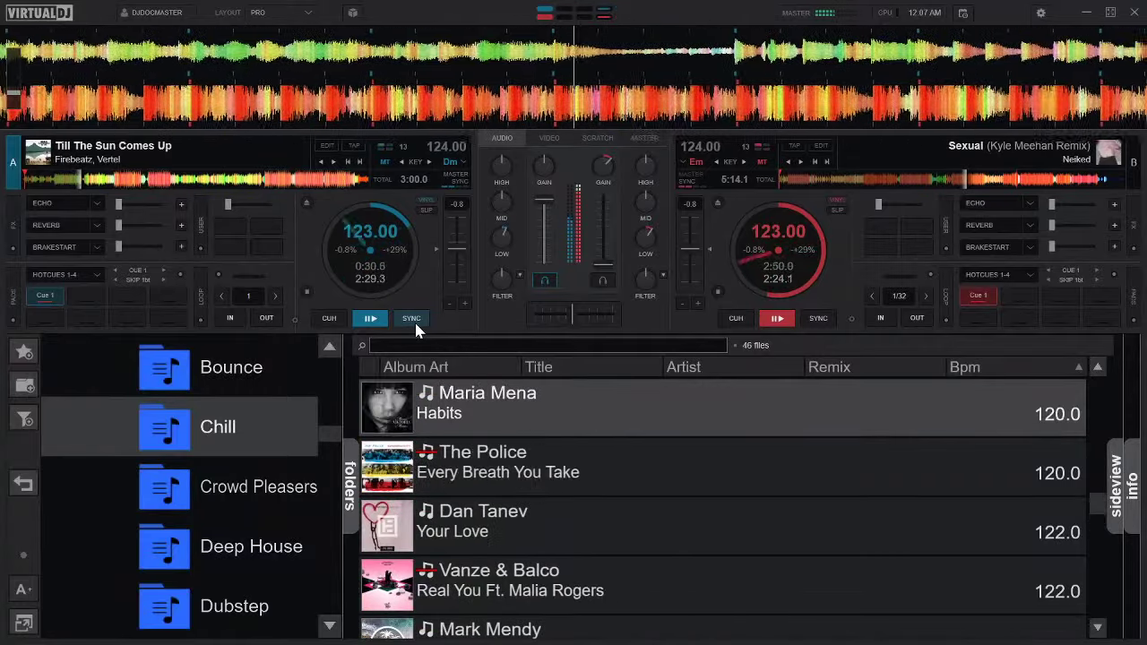
key(Up)
key(Up)
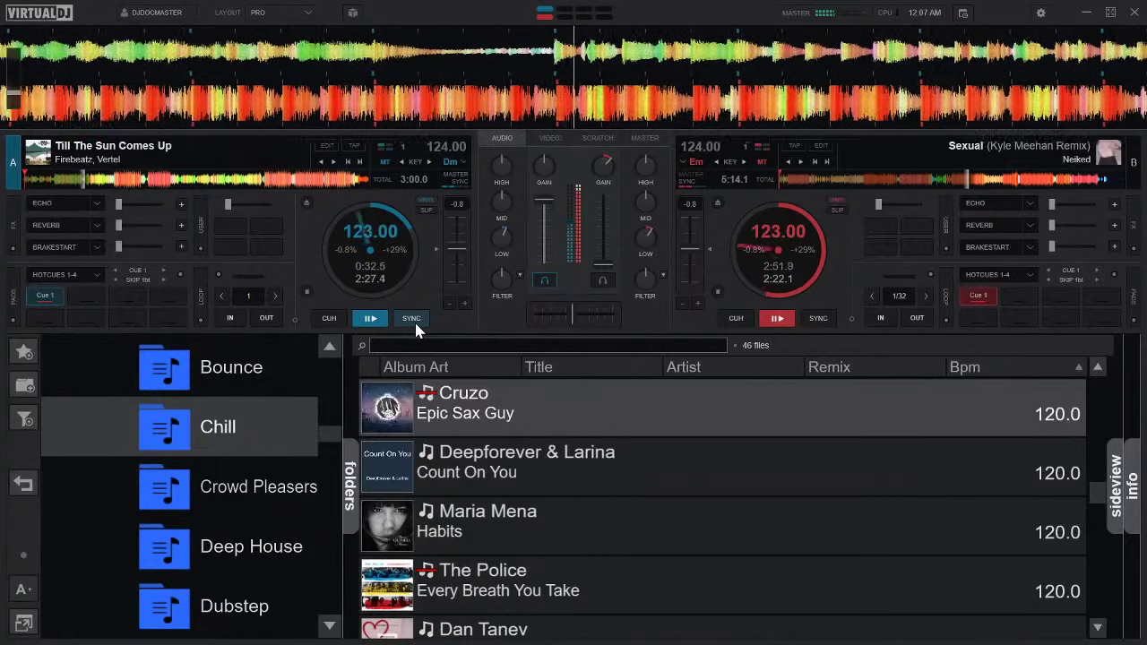
key(Up)
key(Up)
key(Up)
key(Up)
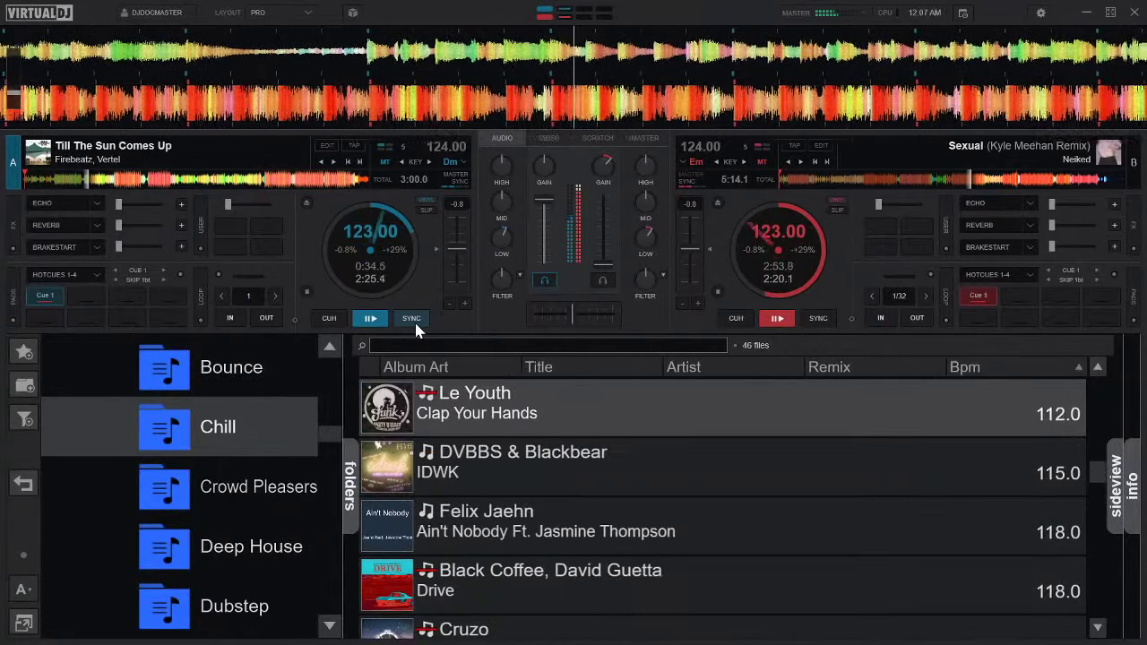
key(Down)
key(Down)
key(ctrl+Right)
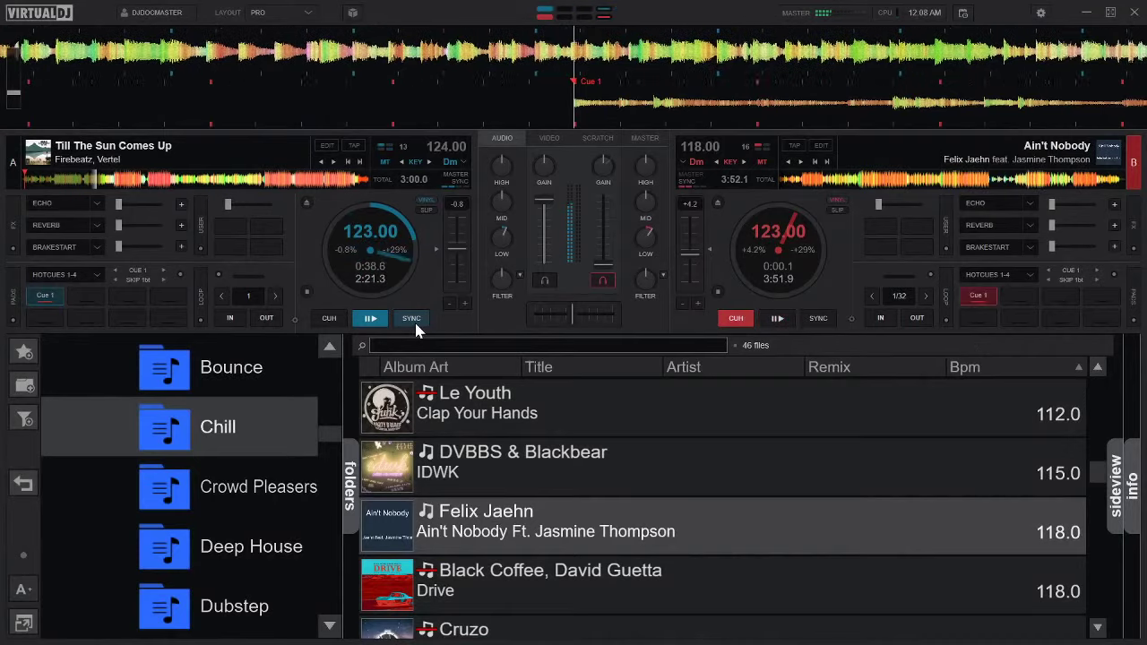
Cue and start "Ain't Nobody" on deck B, bringing it in over "Till The Sun Comes Up" and fading deck A out.
key(space)
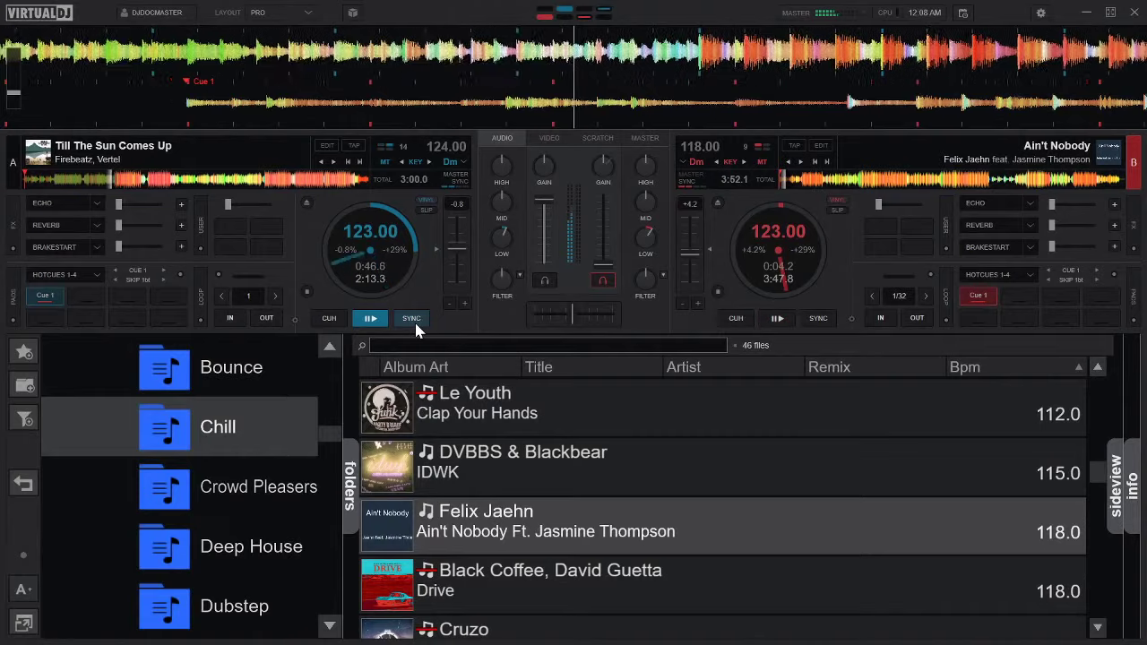
key(1)
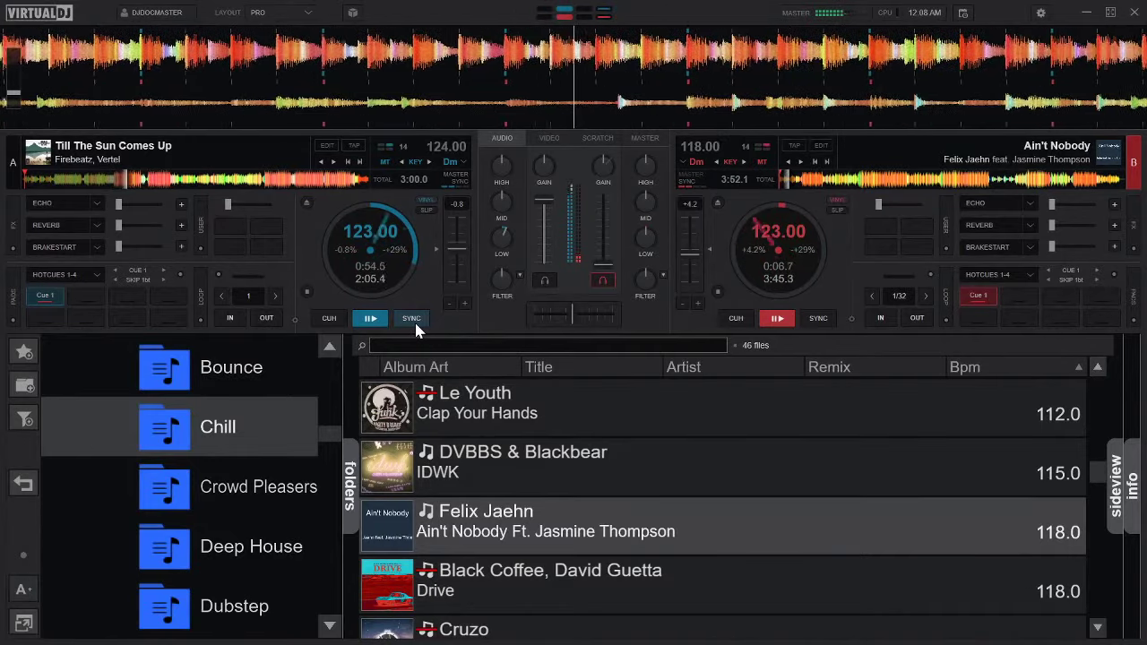
key(space)
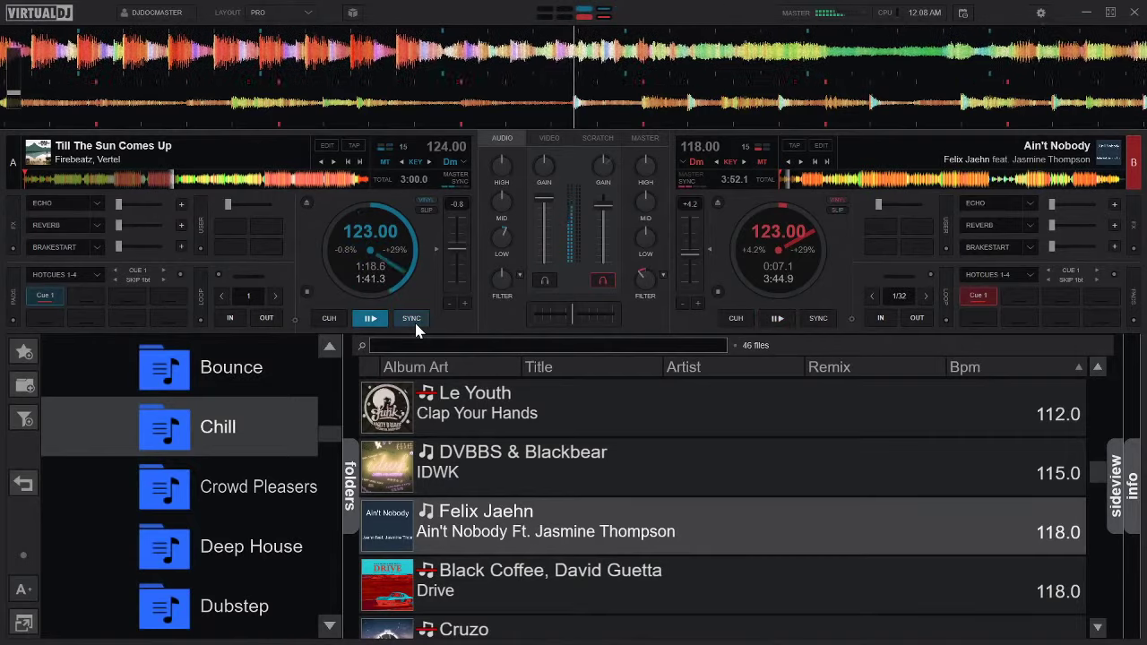
key(1)
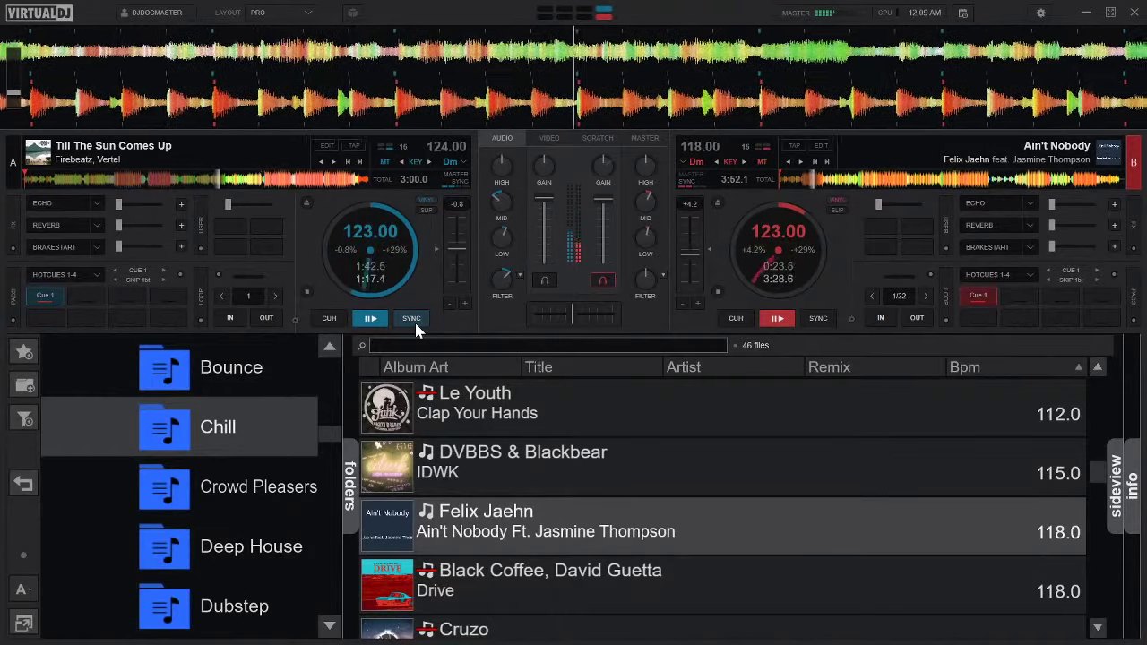
key(e)
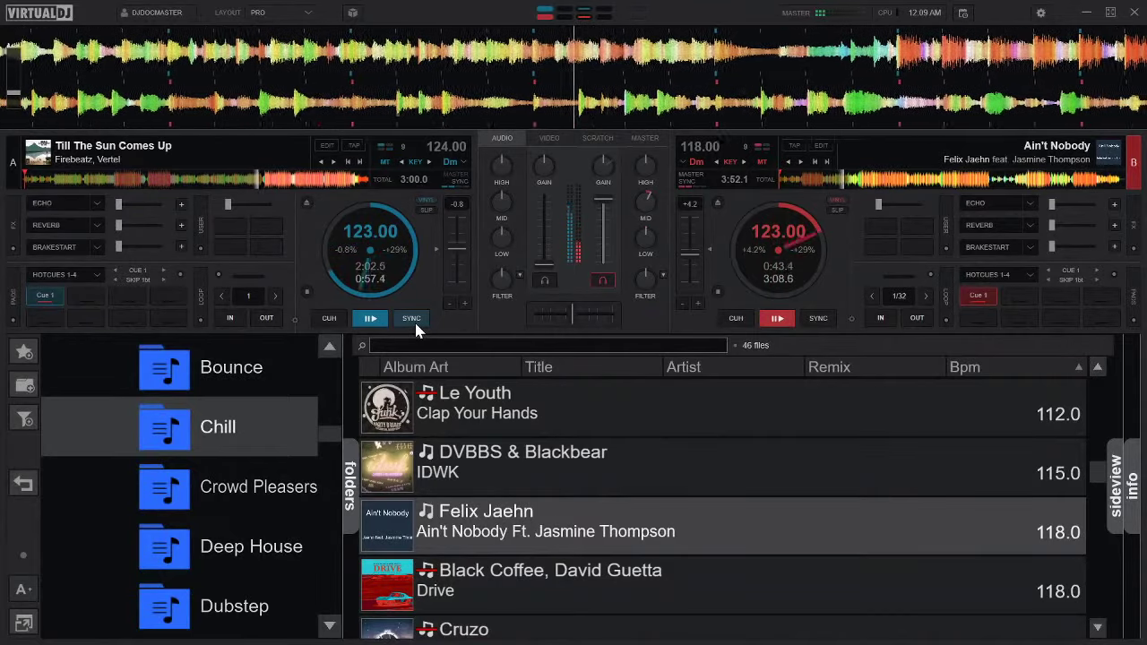
Find Jayworx's "Corazon" among the Chill playlist's 124 BPM tracks and load it onto deck A.
key(Down)
key(Down)
key(Down)
key(Down)
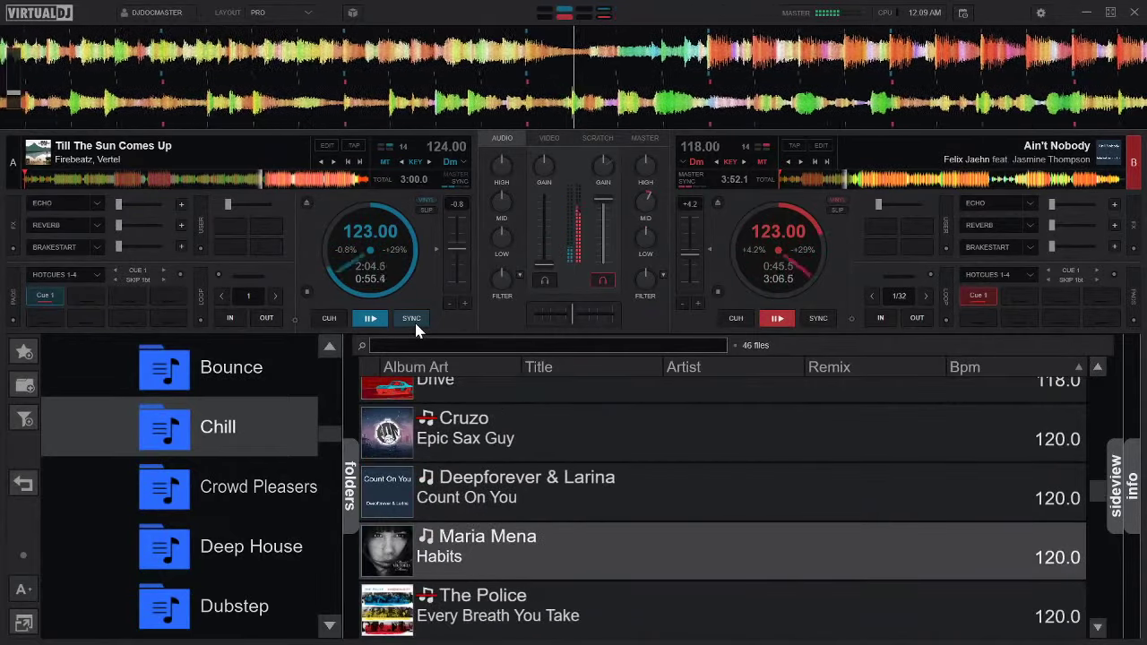
key(Down)
key(Down)
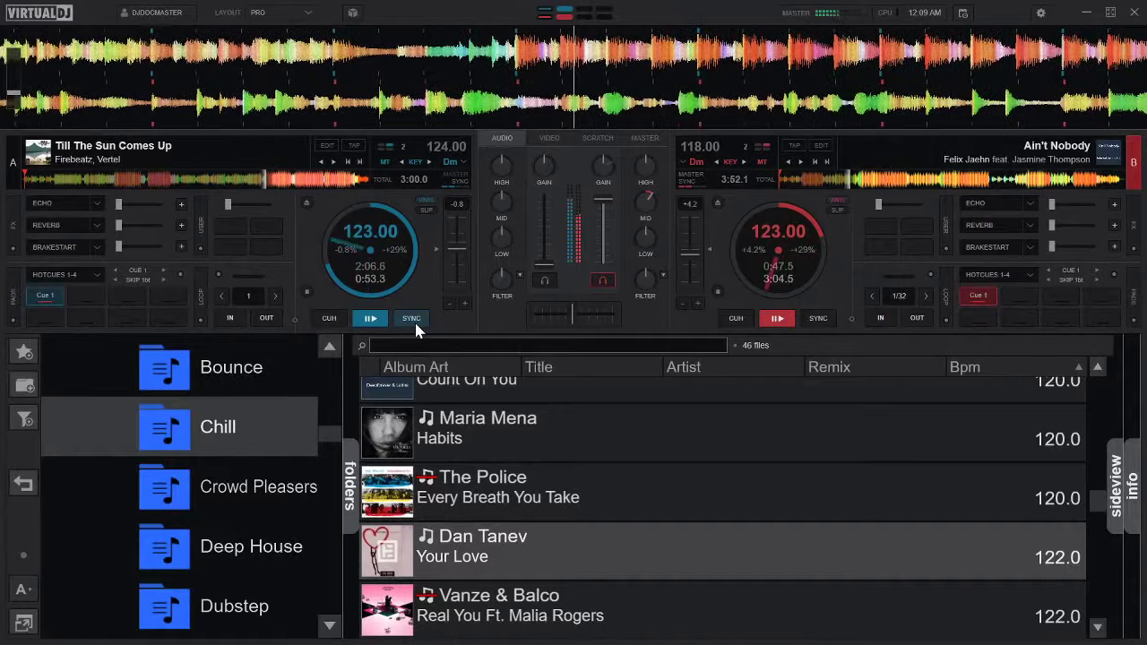
key(Down)
key(Down)
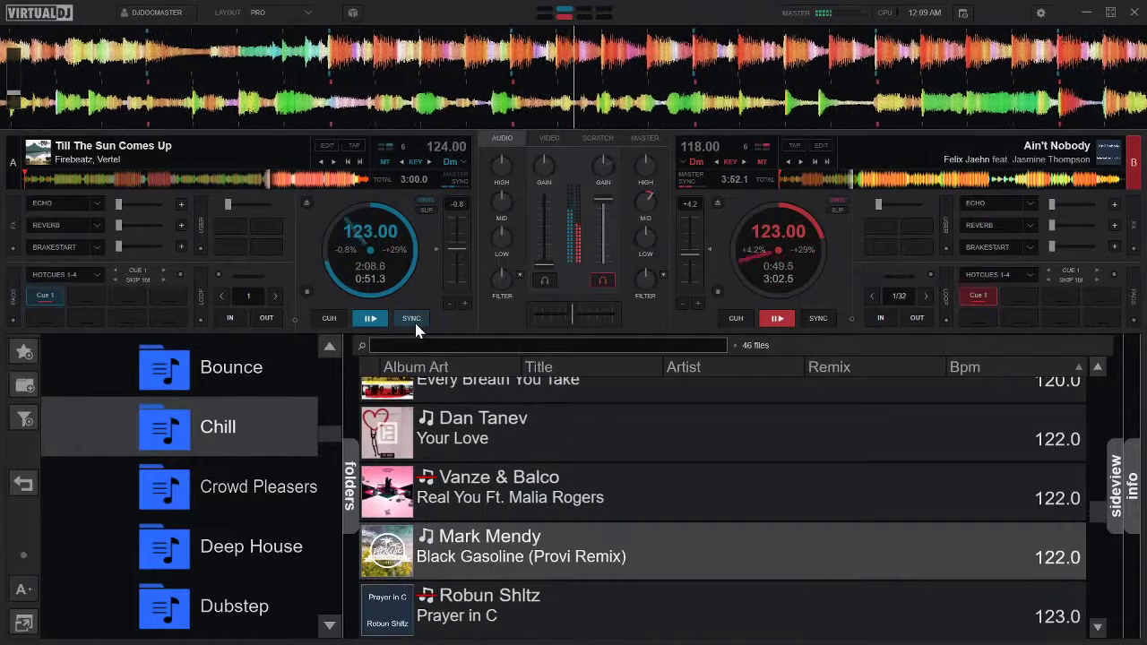
key(Down)
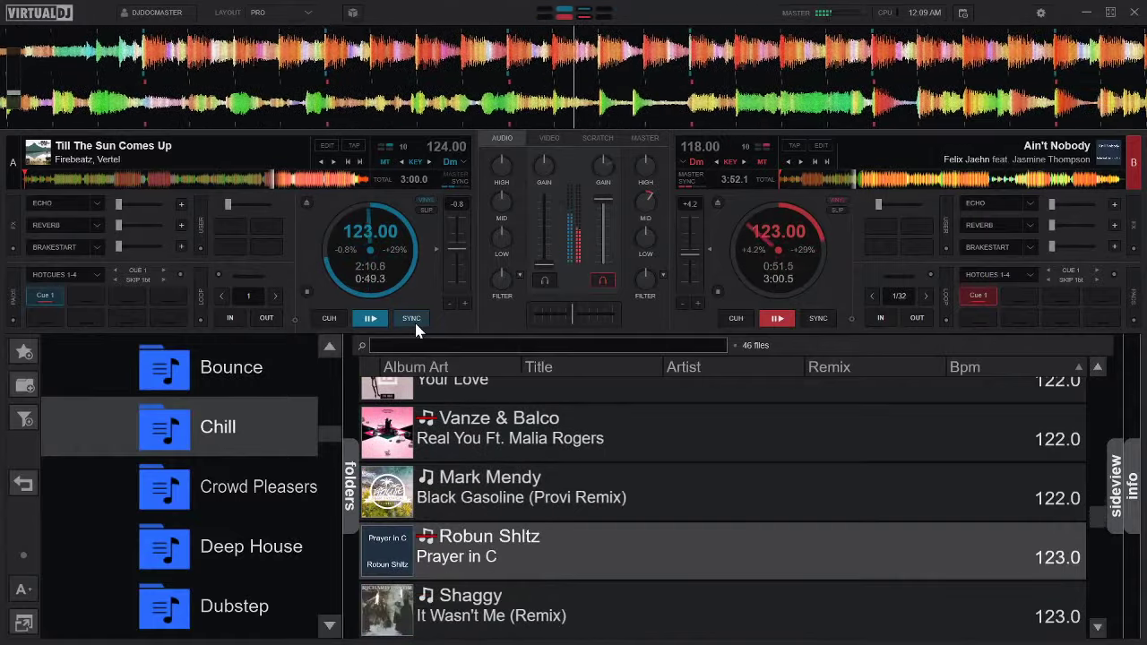
key(e)
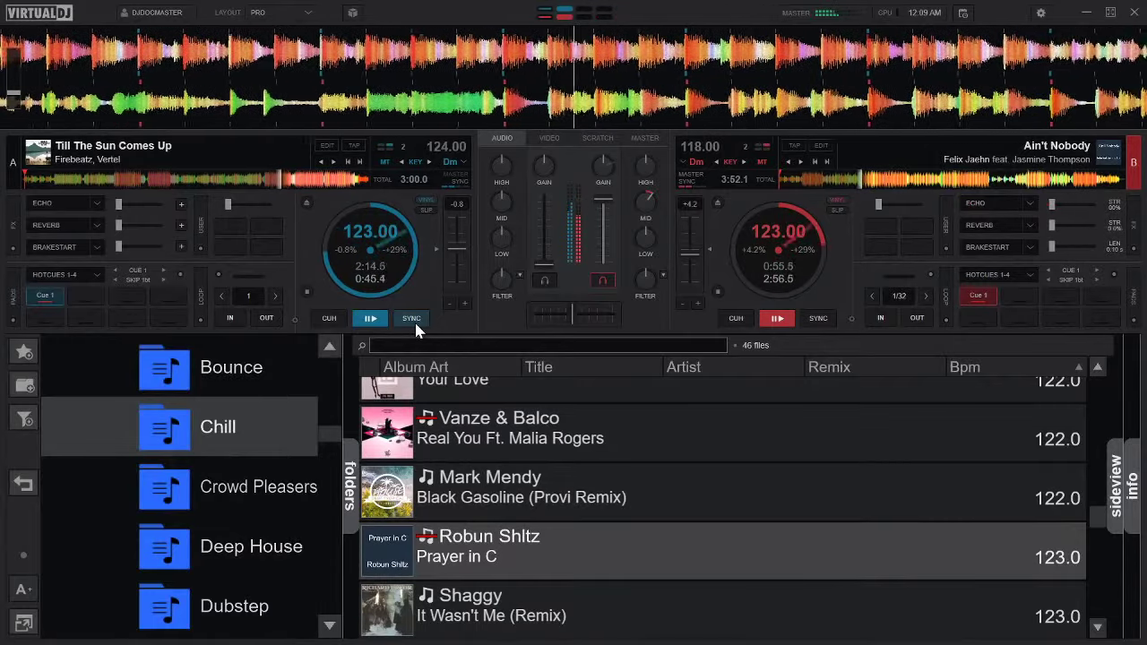
key(Down)
key(Down)
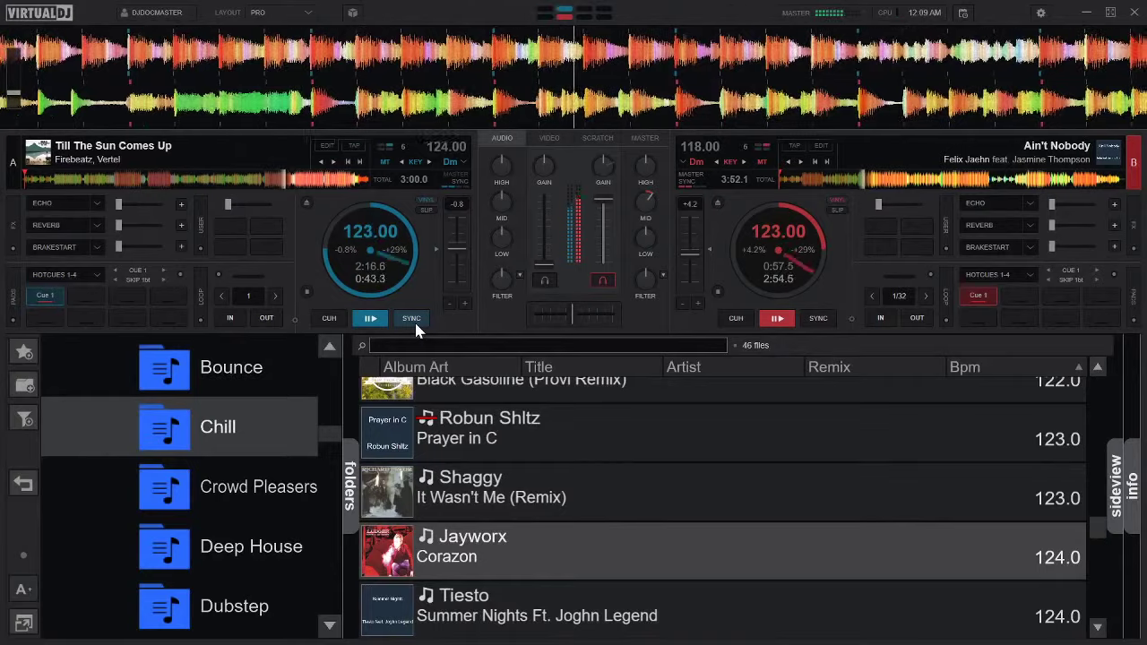
key(Left)
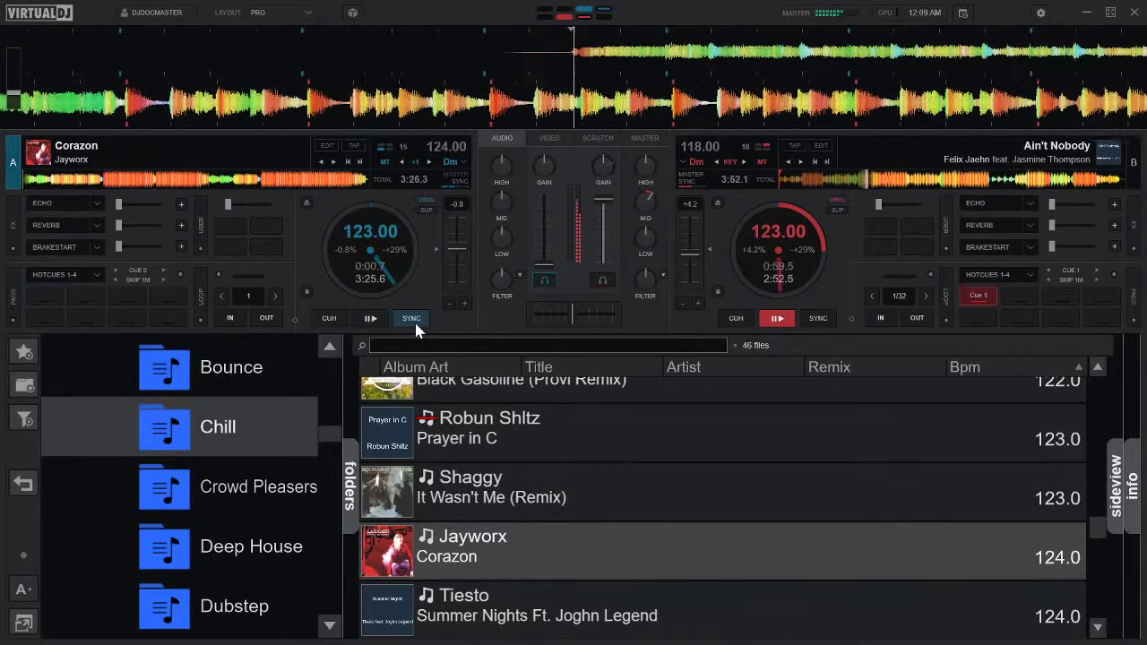
Set Cue 1 on a beat shortly after the music starts in "Corazon" on deck A.
key(1)
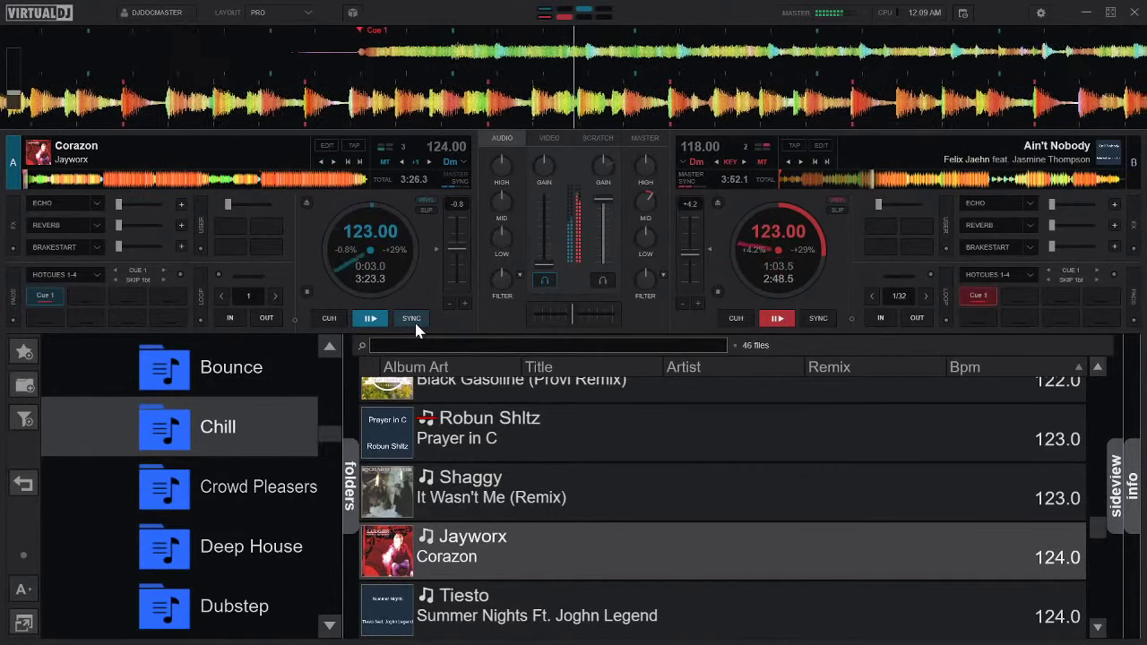
key(1)
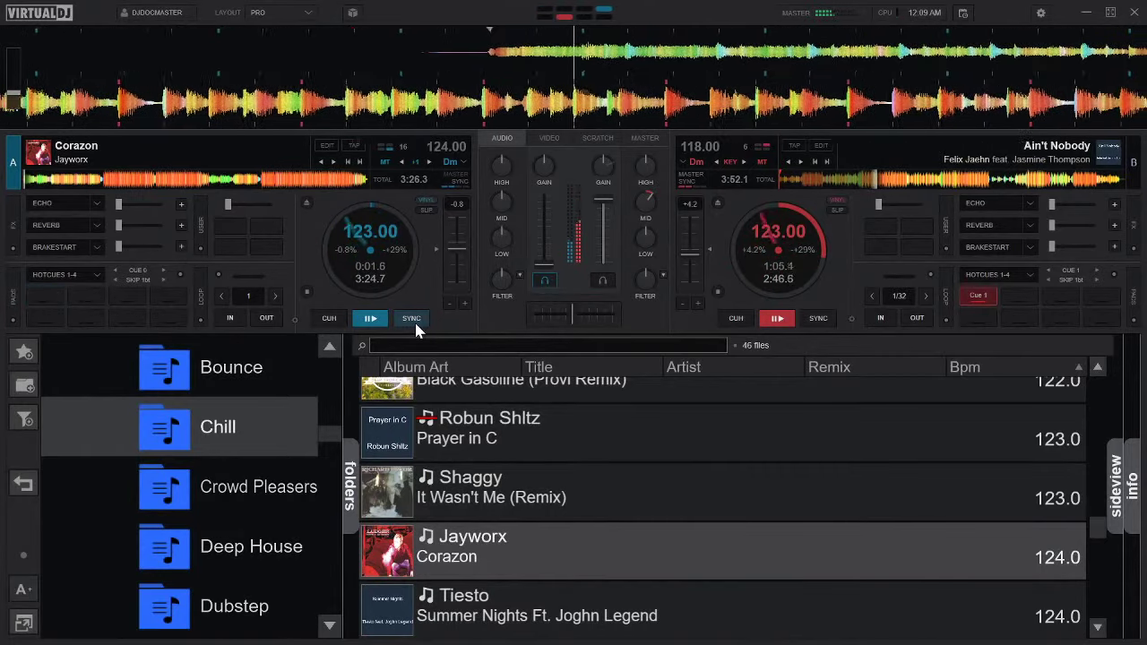
key(1)
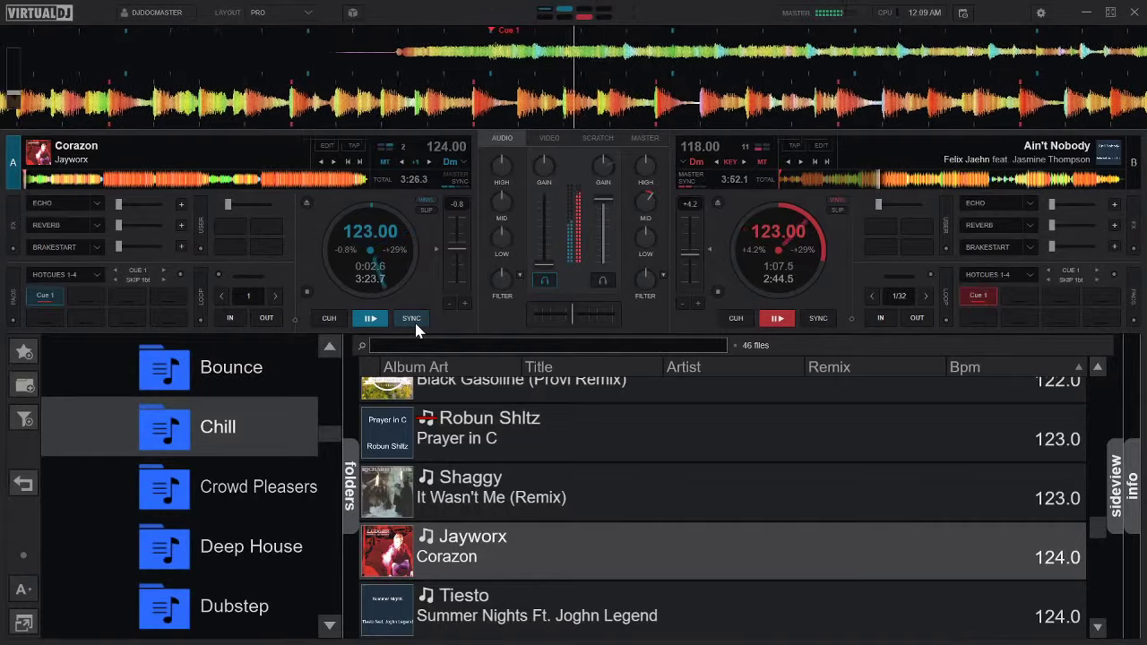
Skip through "Corazon" on deck A to preview its intro, breakdown and drop.
key(shift+Right)
key(shift+Right)
key(shift+Right)
key(shift+Right)
key(shift+Right)
key(shift+Right)
key(shift+Right)
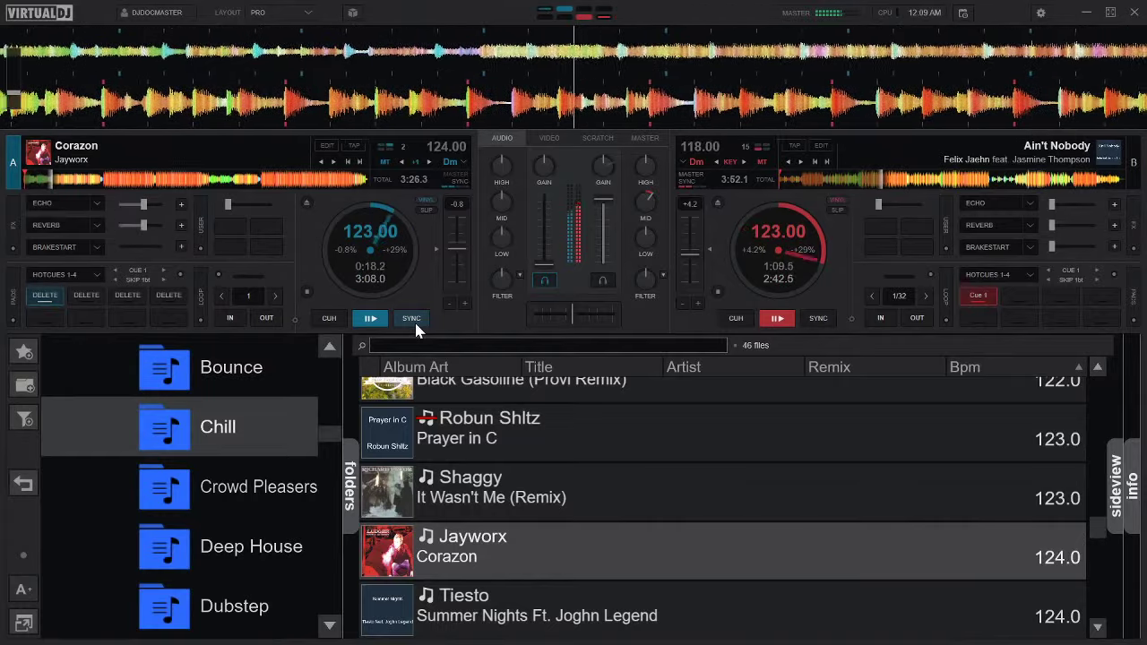
key(shift+Right)
key(shift+Right)
key(shift+Right)
key(shift+Right)
key(shift+Right)
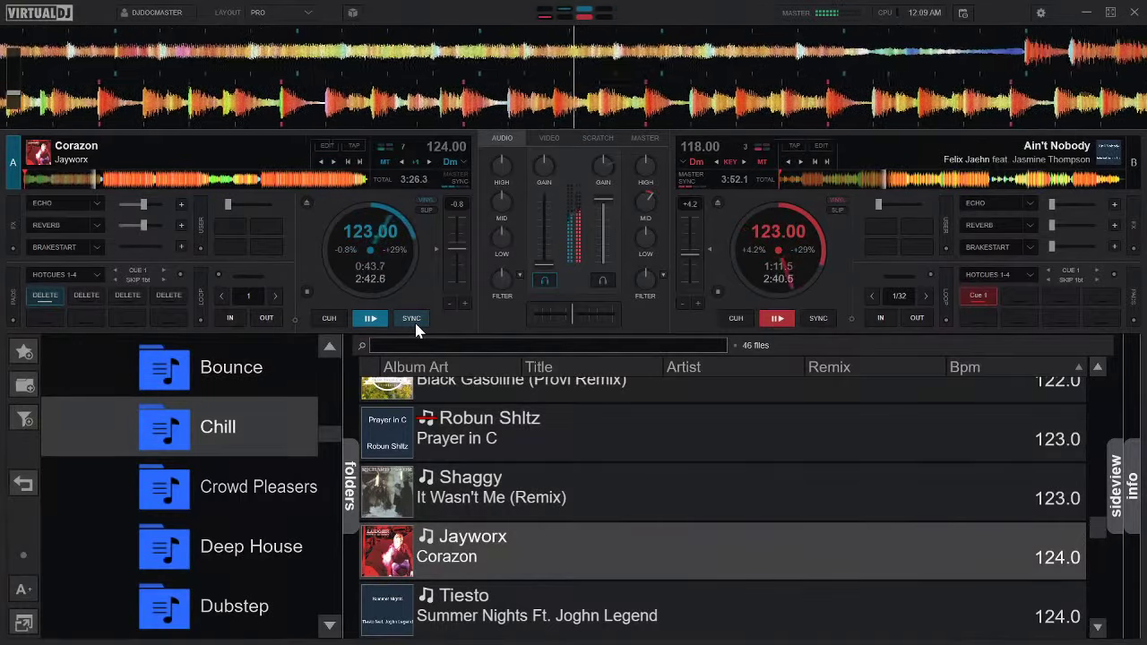
key(shift+Right)
key(shift+Right)
key(shift+Right)
key(shift+Left)
key(shift+Left)
key(shift+Left)
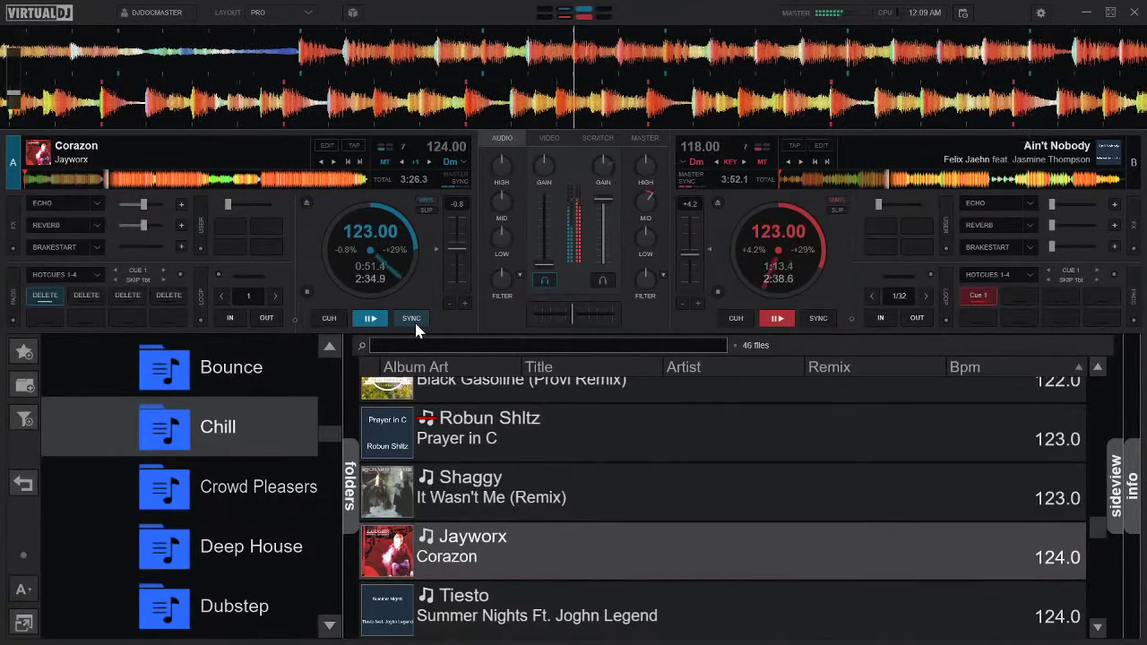
Restart "Corazon" on deck A from Cue 1 in time with the track on deck B.
key(1)
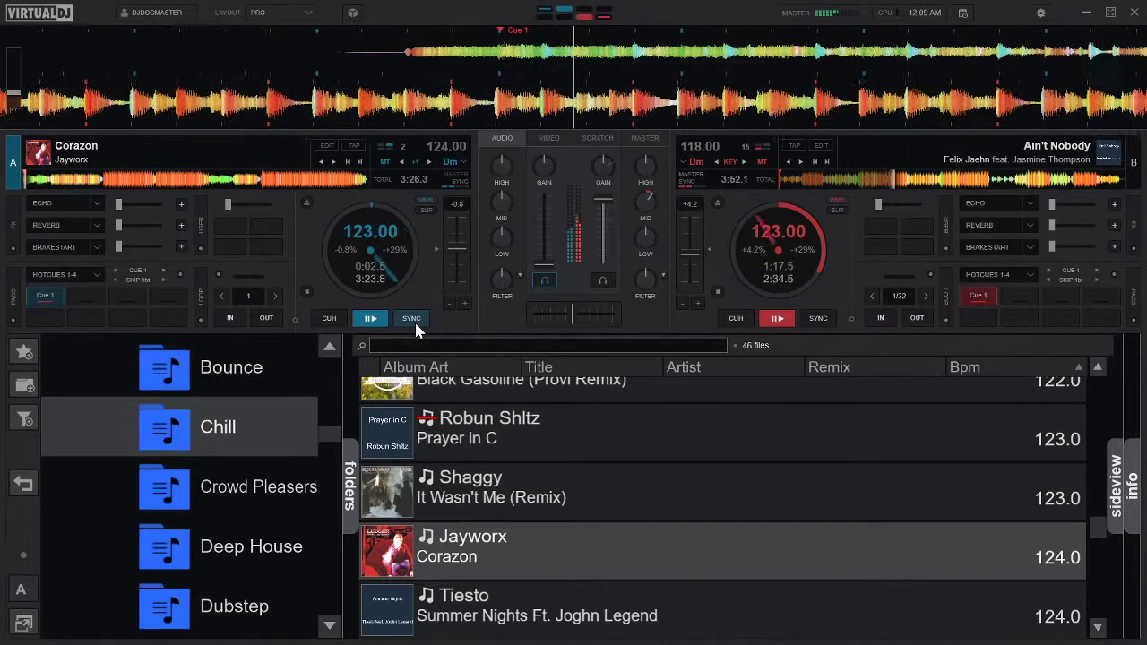
key(1)
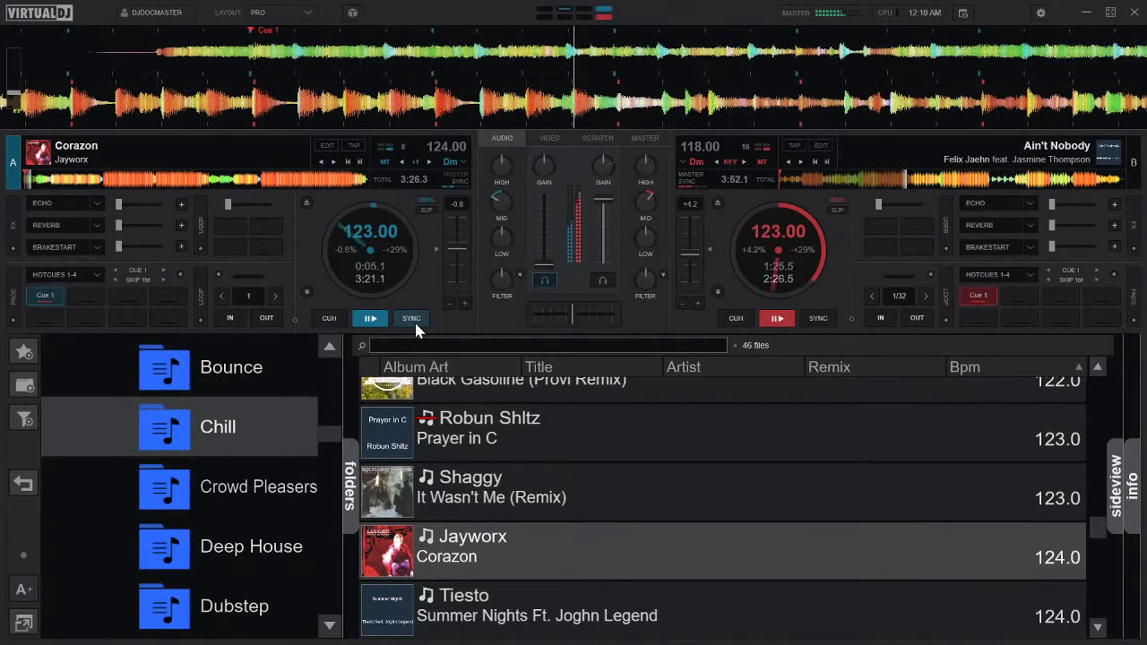
key(1)
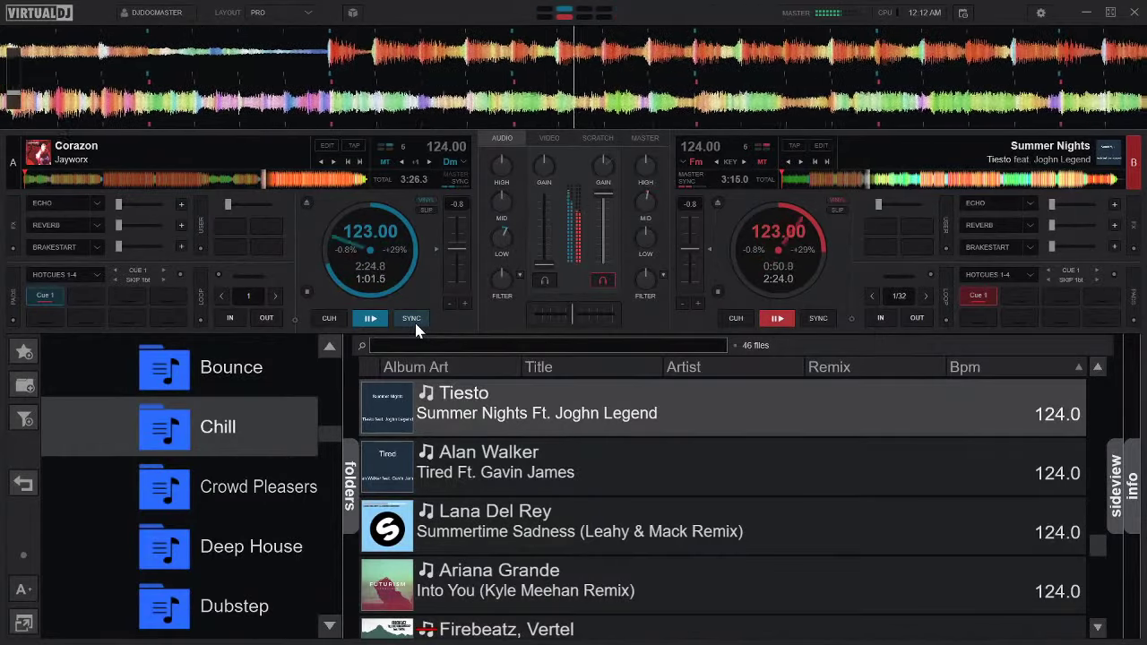
Find Pwtit Biscuit's "Sunset Lover" at 90.8 BPM in the Chill playlist and load it onto deck A.
key(Down)
key(Down)
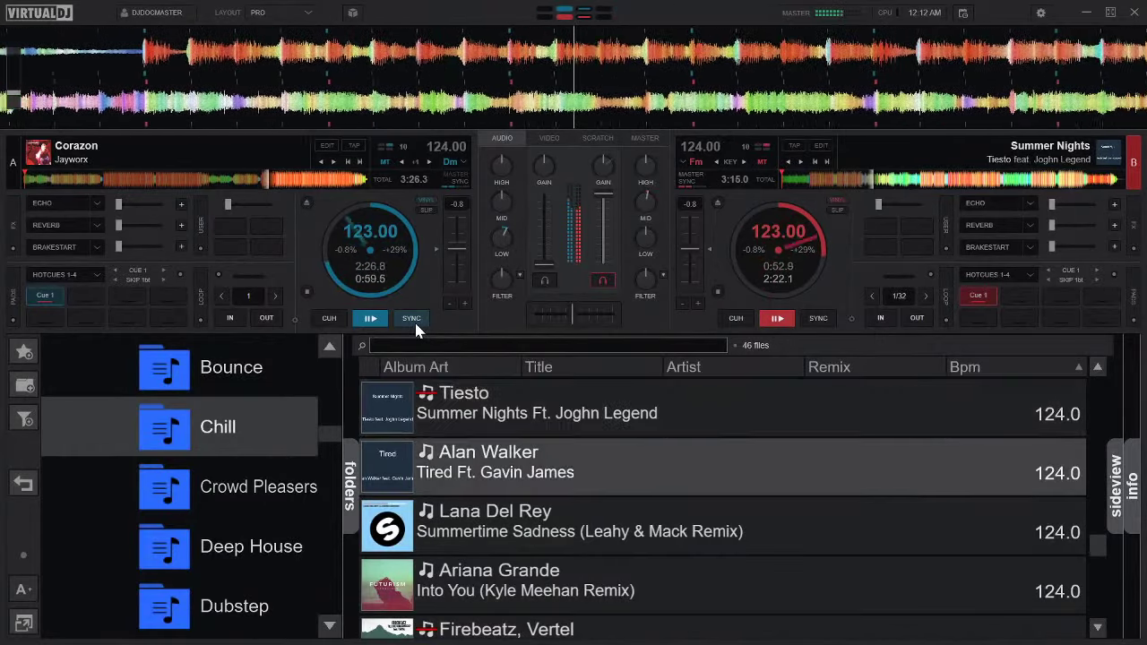
key(Up)
key(Up)
key(Up)
key(Up)
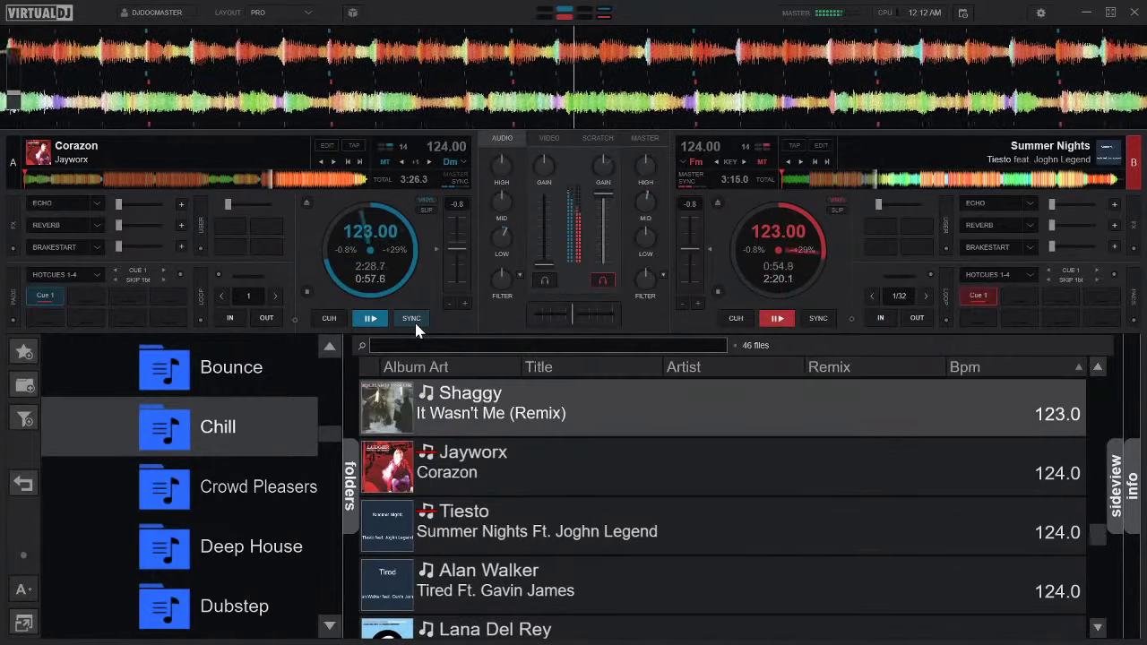
key(Up)
key(Up)
key(Up)
key(Up)
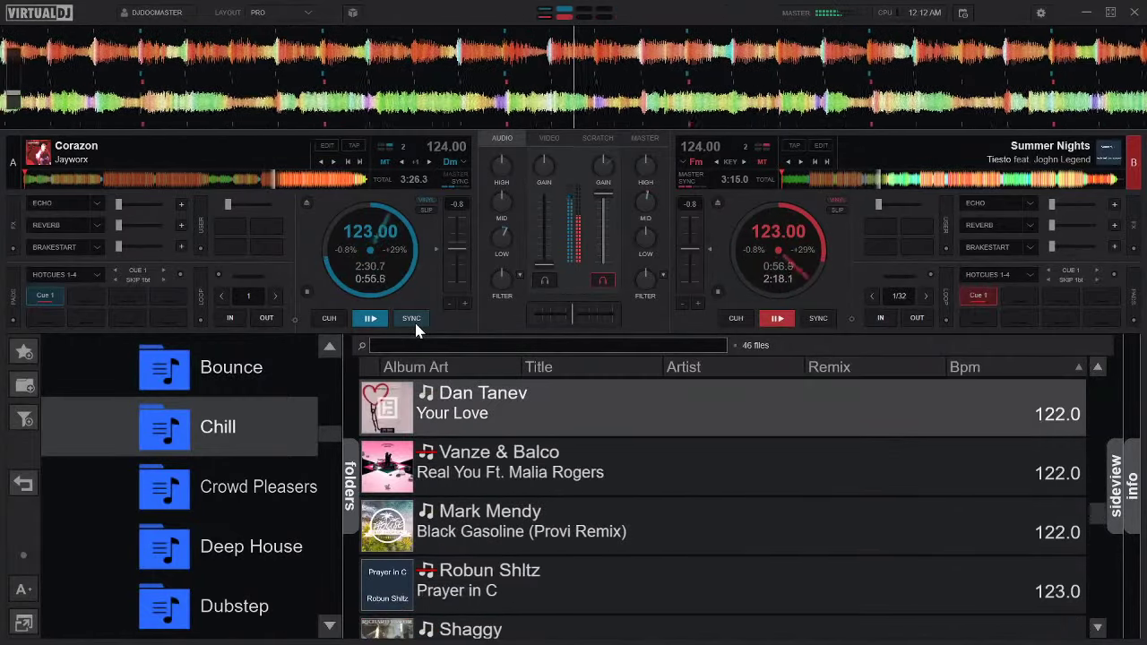
key(Up)
key(Up)
key(Up)
key(Up)
key(Up)
key(Up)
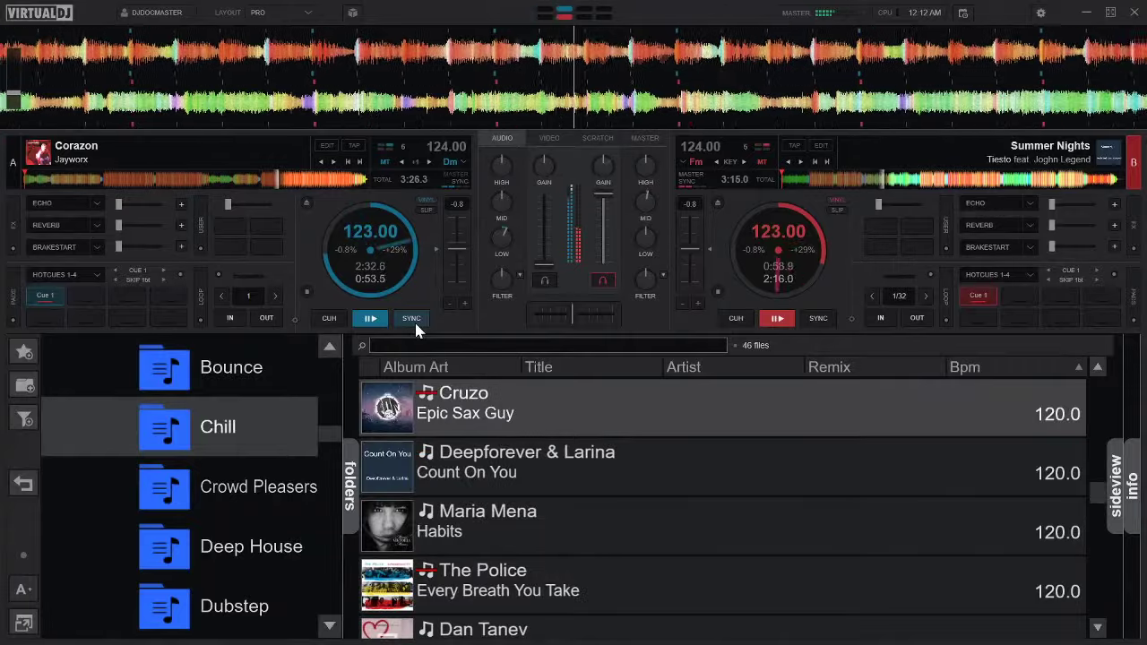
key(Up)
key(Up)
key(Up)
key(Up)
key(Up)
key(Up)
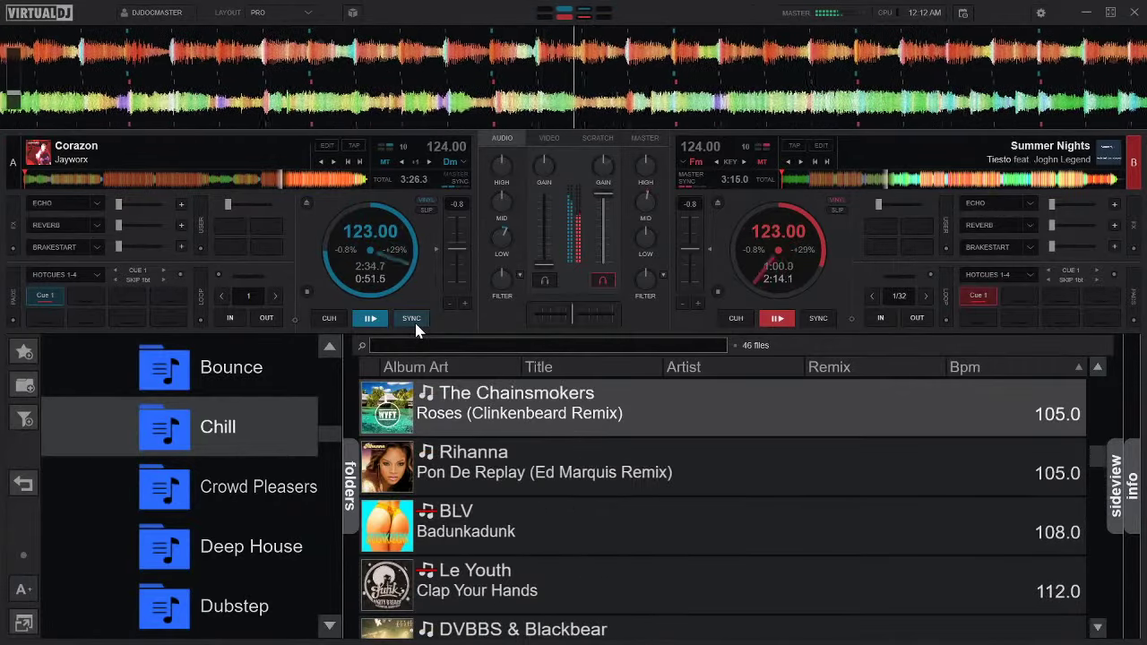
key(Up)
key(Up)
key(Up)
key(Up)
key(Up)
key(Up)
key(Up)
key(Up)
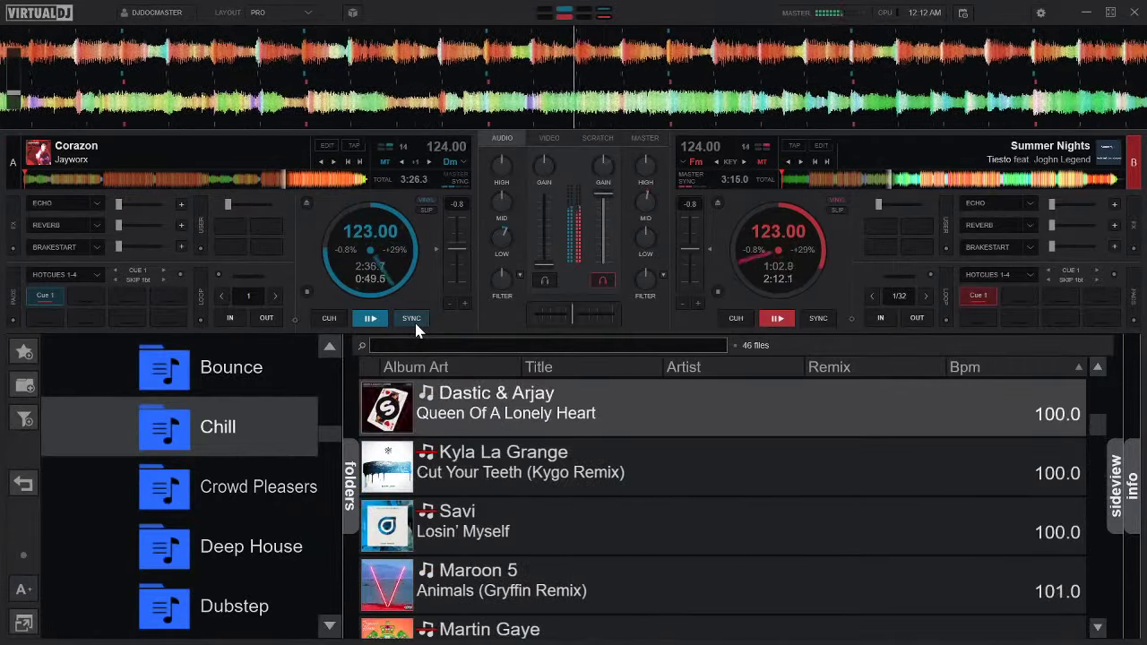
key(Up)
key(Down)
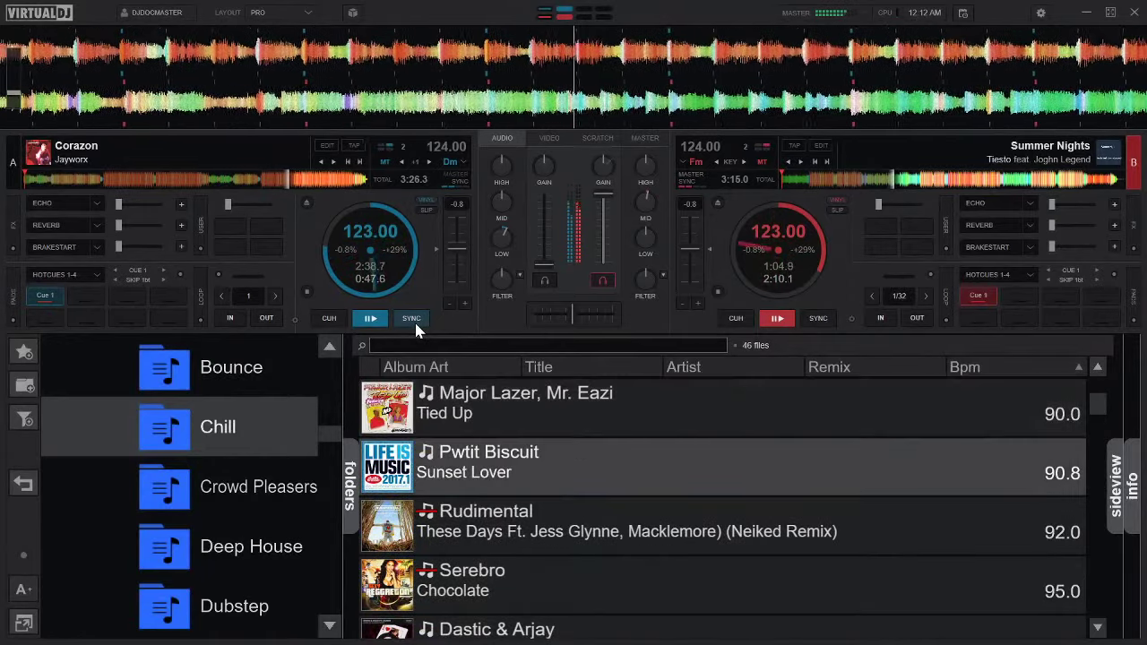
key(Left)
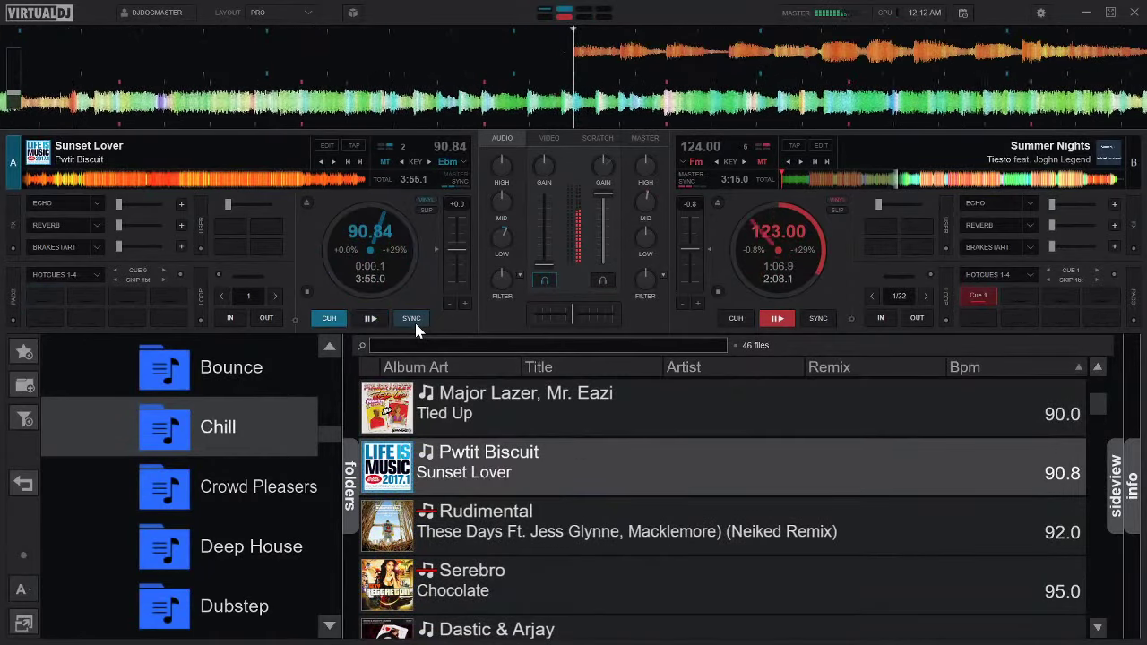
Set Cue 1 at the start of "Sunset Lover" on deck A and preview parts of the track, stopping back near Cue 1.
key(1)
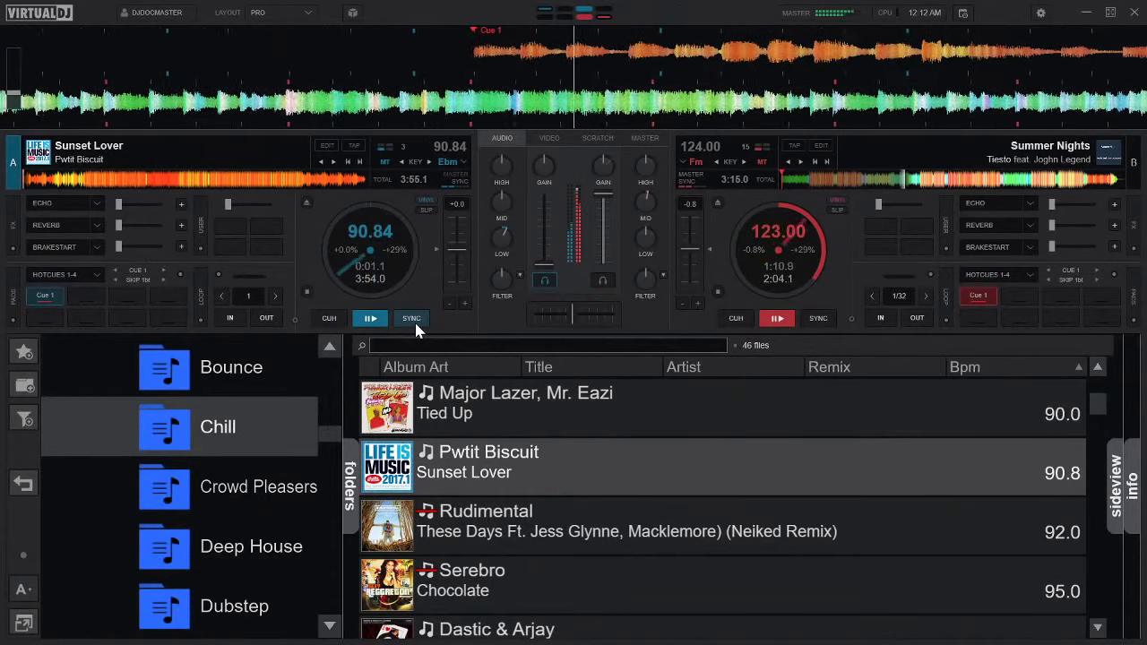
key(shift)
key(shift+Right)
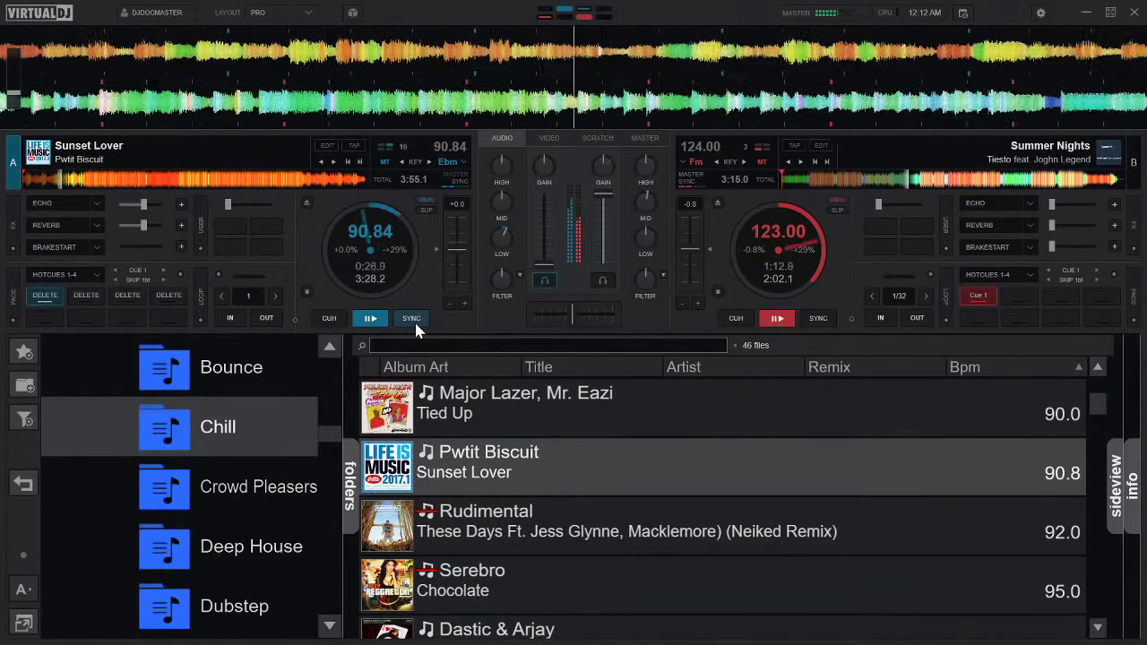
key(shift+Right)
key(shift+Right)
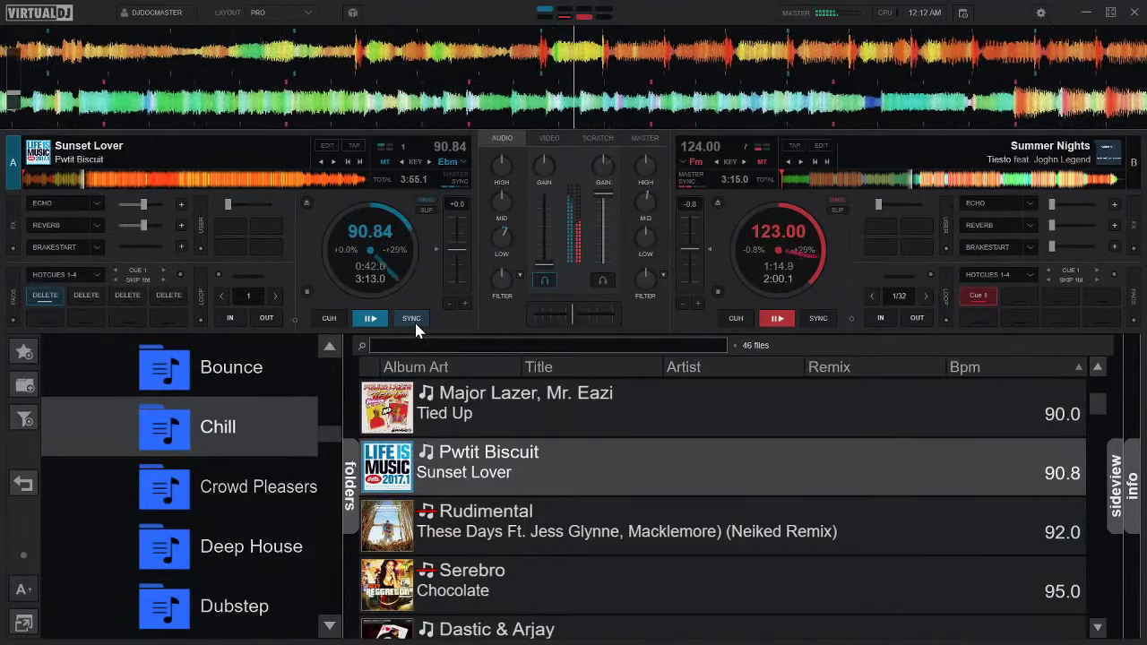
key(1)
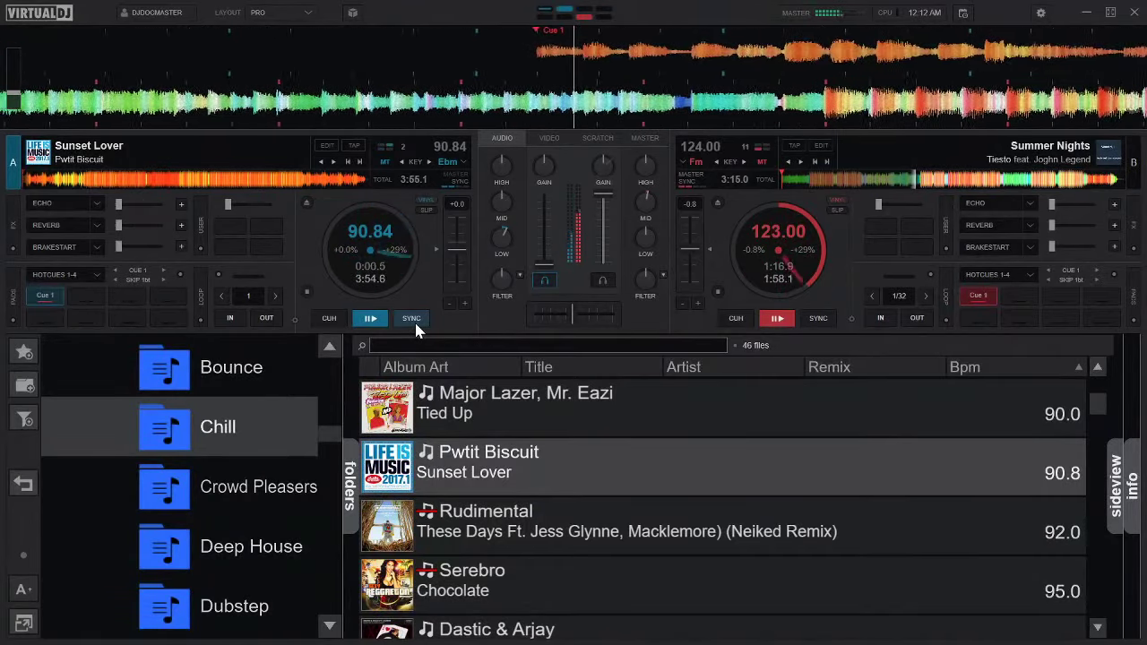
key(space)
key(e)
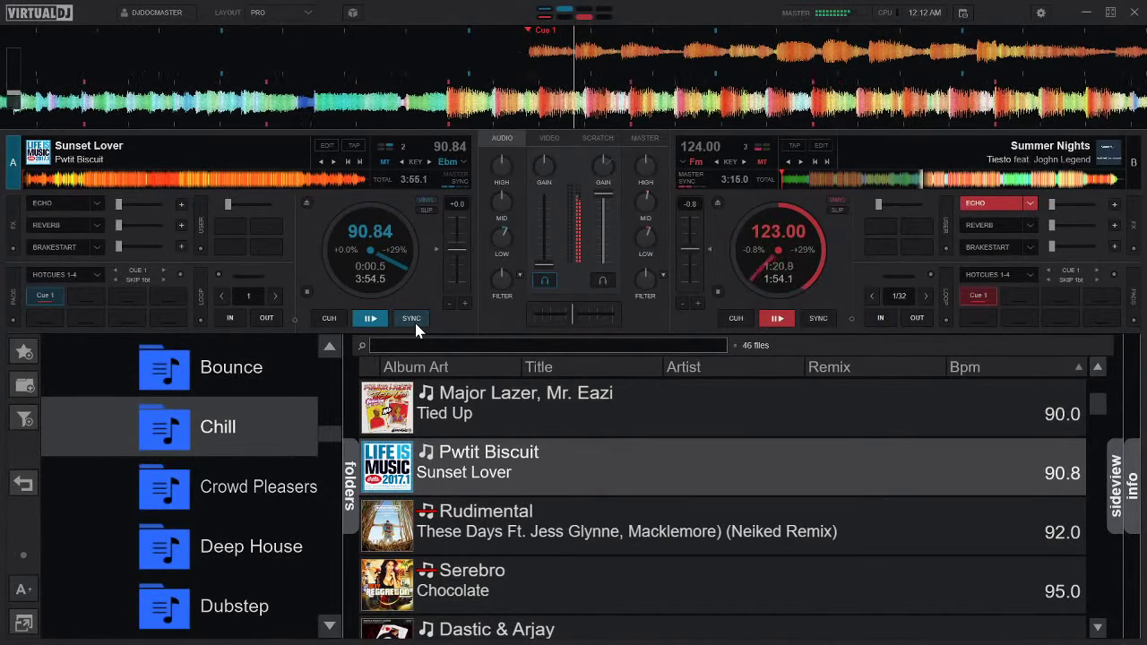
Replace the track on deck A with Dastic & Arjay's "Queen Of A Lonely Heart" from the Chill playlist.
key(Down)
key(Down)
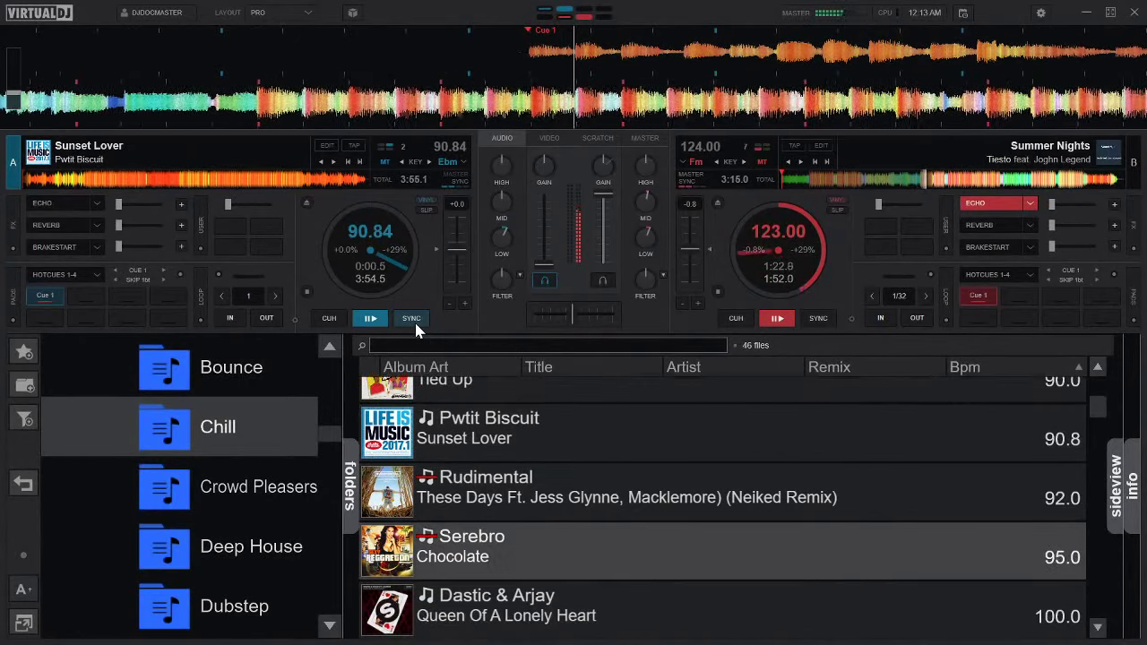
key(Down)
key(Left)
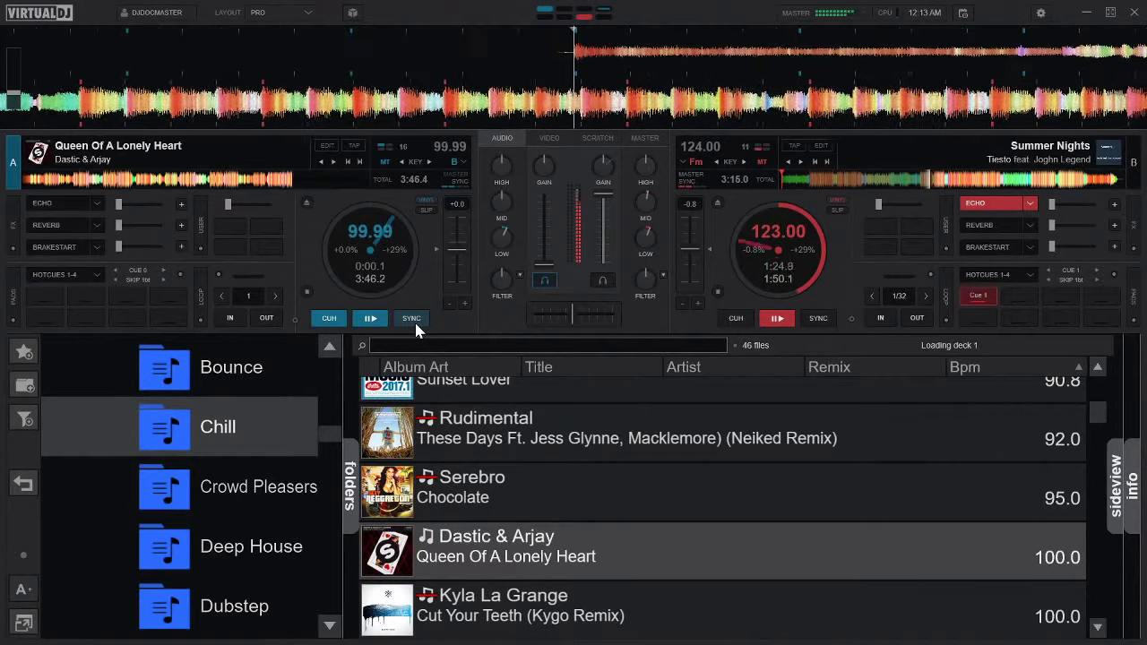
Set Cue 1 at the start of "Queen Of A Lonely Heart" on deck A and skip forward to preview the track.
key(space)
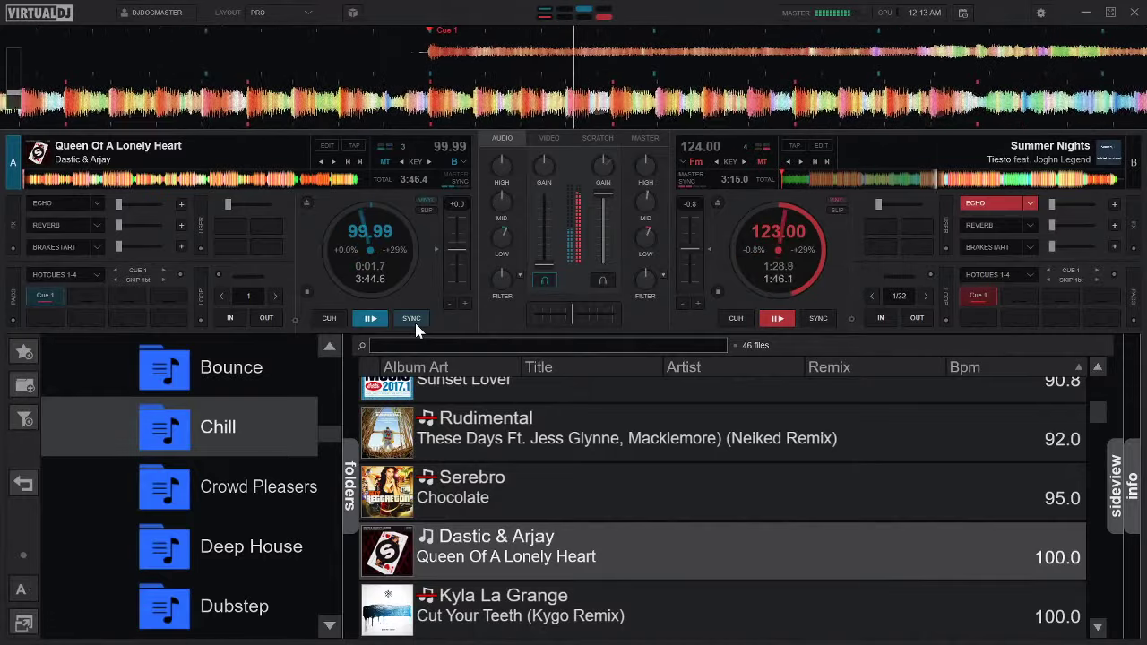
key(shift+Right)
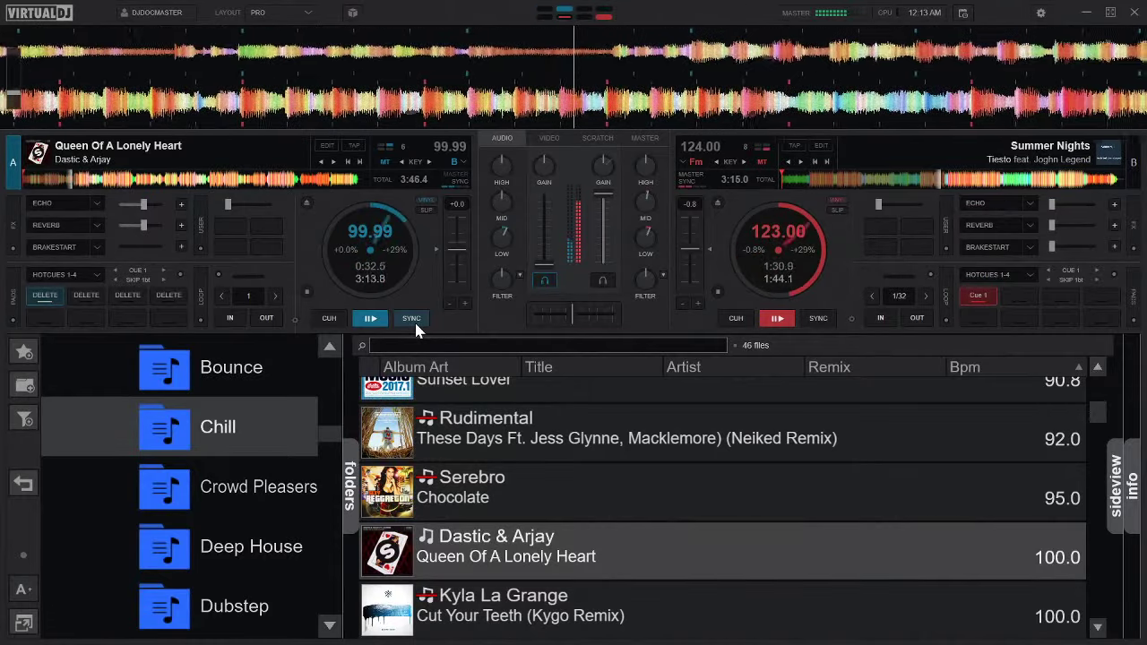
key(shift+Right)
key(shift+Right)
key(shift+Right)
key(shift+Right)
key(shift+Right)
key(shift+Right)
key(shift+Right)
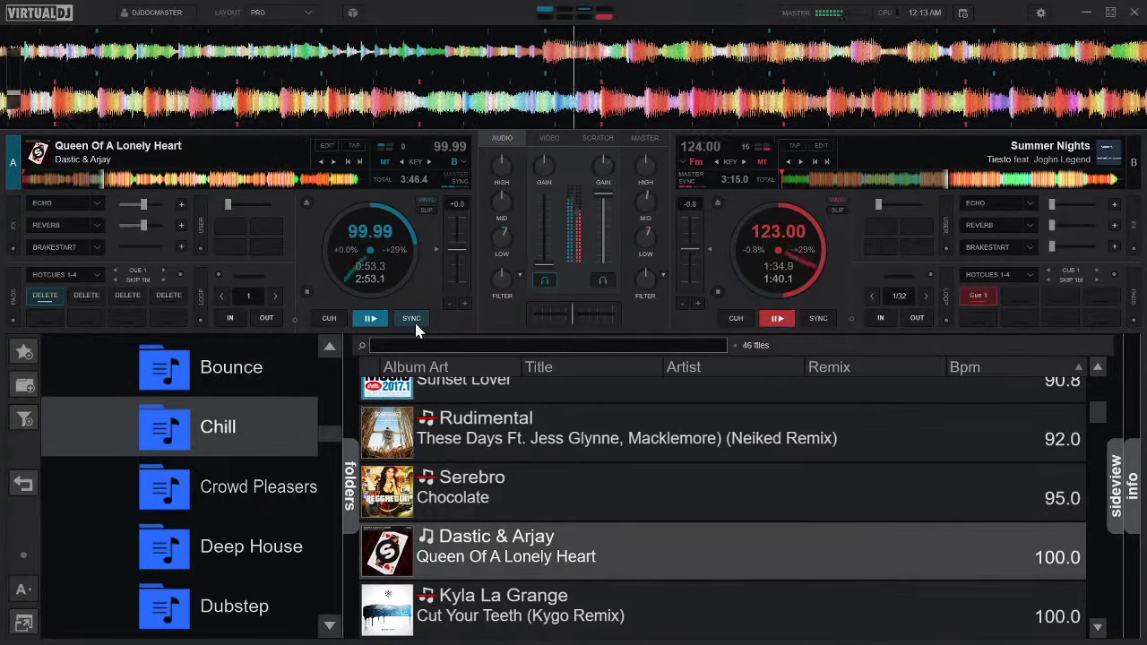
Replay the opening of "Queen Of A Lonely Heart" from Cue 1 on deck A and pause it.
key(1)
key(space)
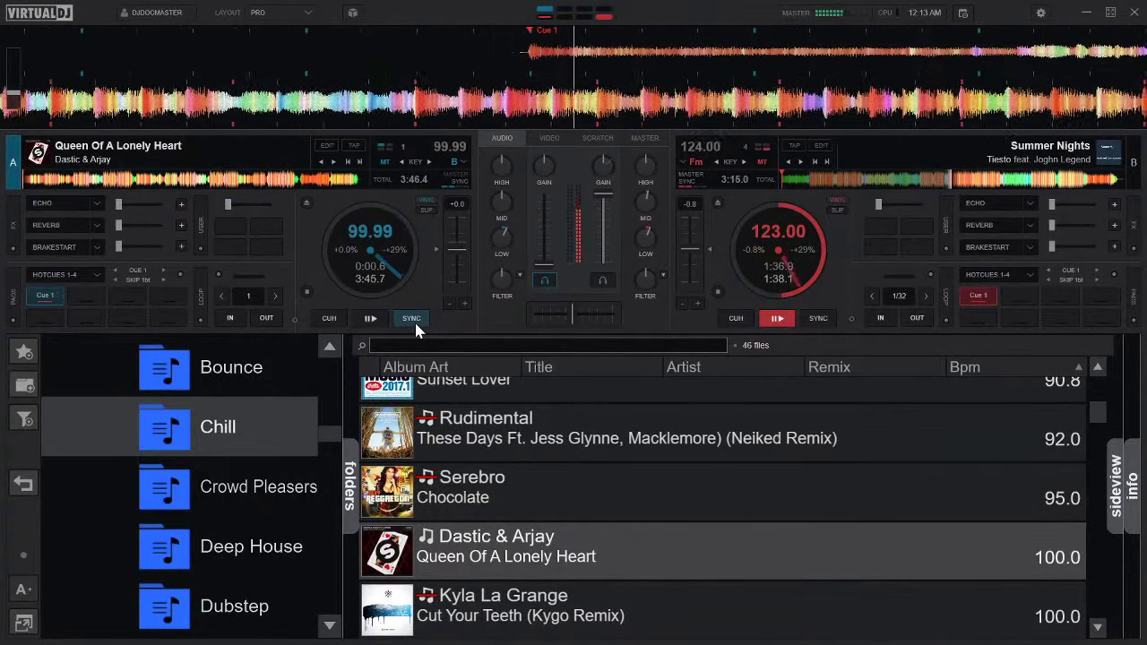
key(space)
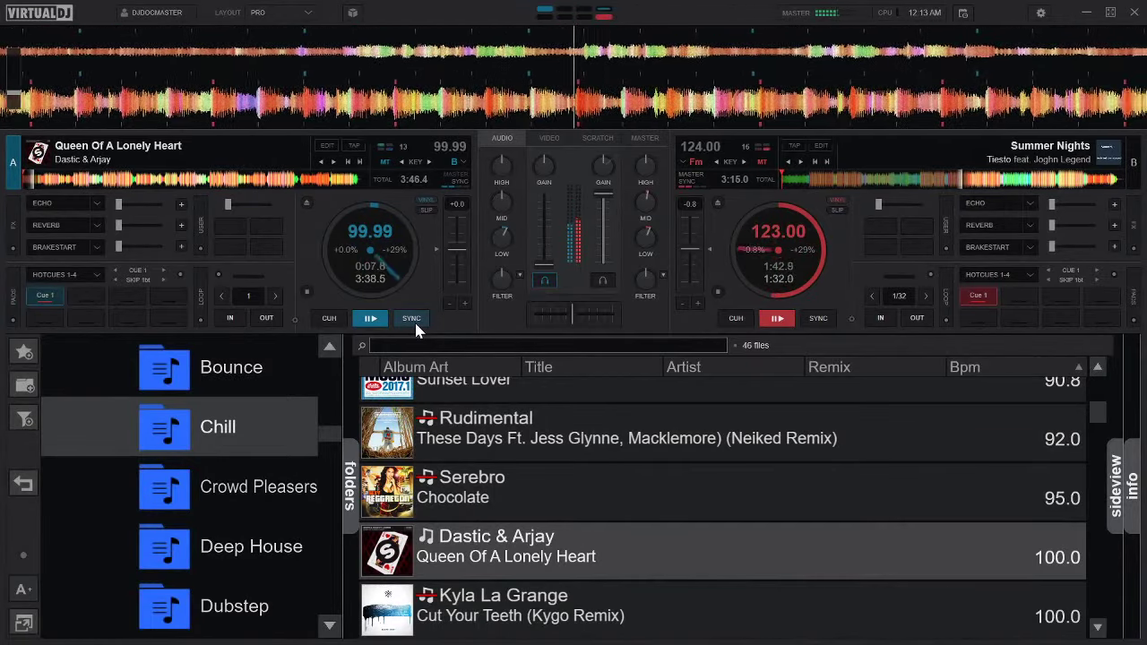
key(space)
Load Maria Mena's "Habits" from the Chill playlist's 120 BPM tracks onto deck A and set Cue 1 at its start.
key(Down)
key(Down)
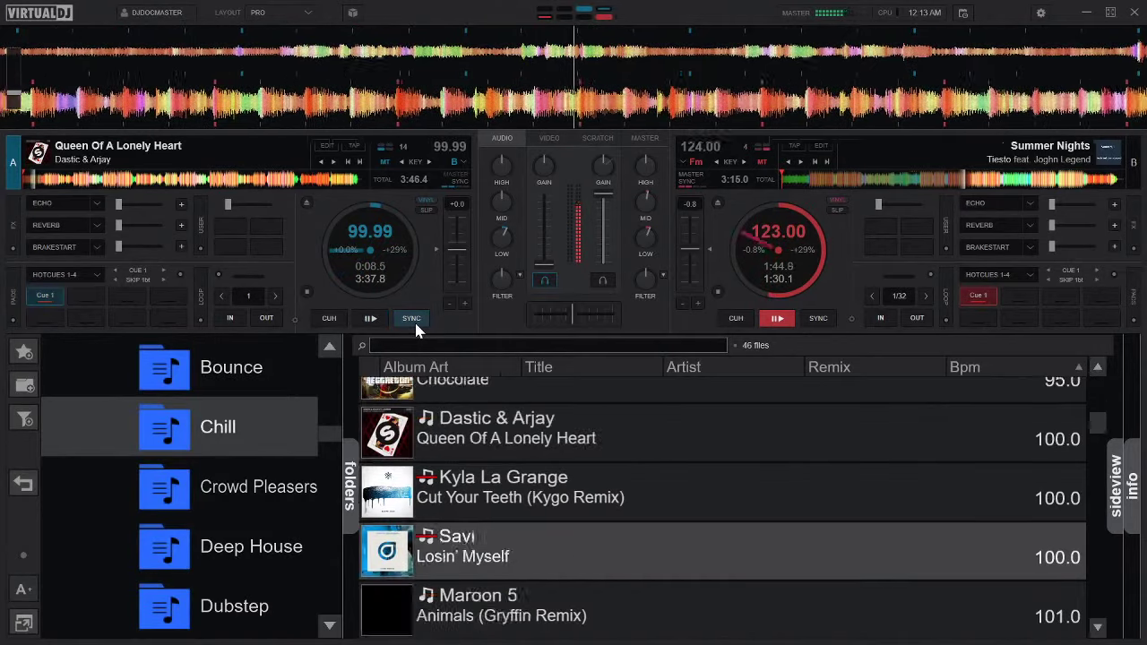
key(Down)
key(Down)
key(Down)
key(Down)
key(Down)
key(Down)
key(Down)
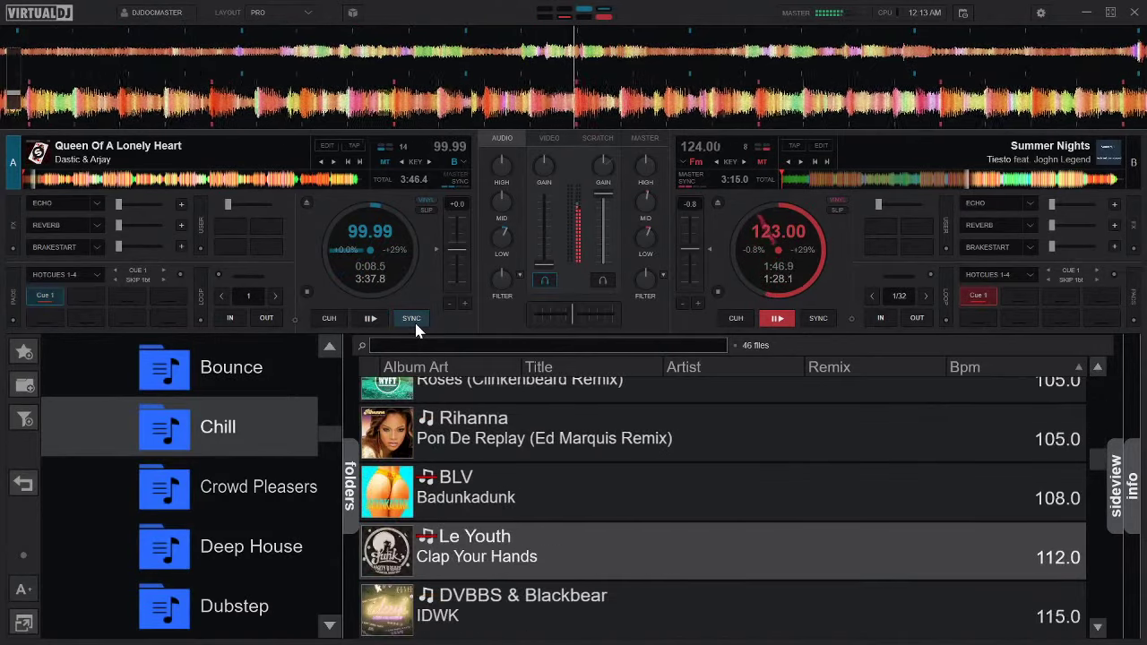
key(Down)
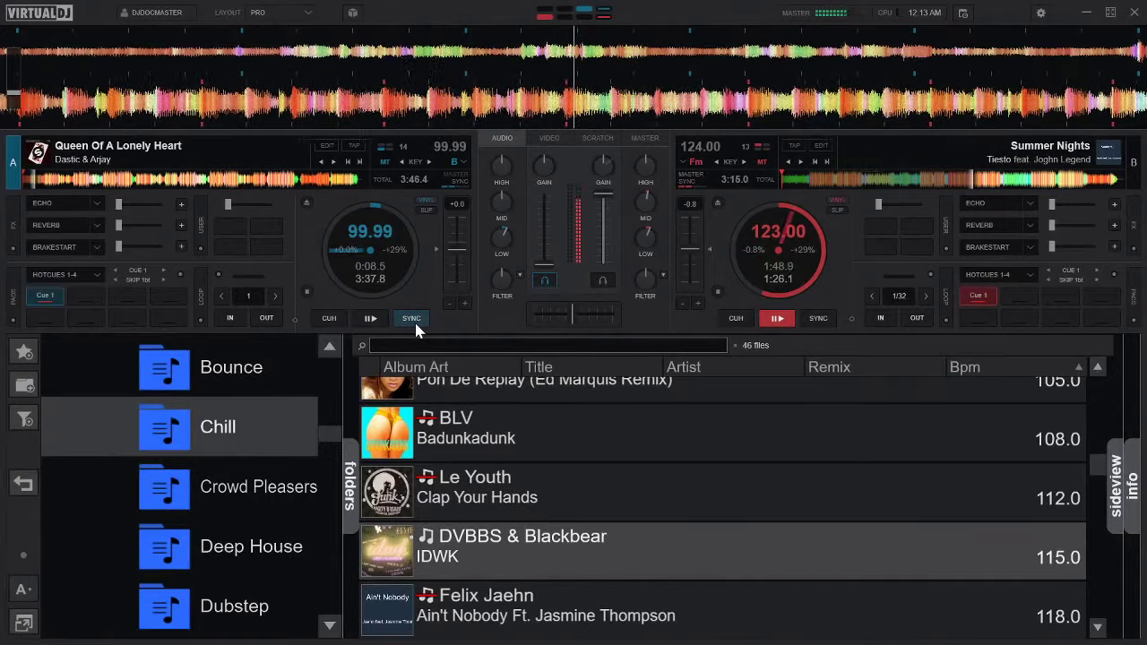
key(Down)
key(Down)
key(Down)
key(Down)
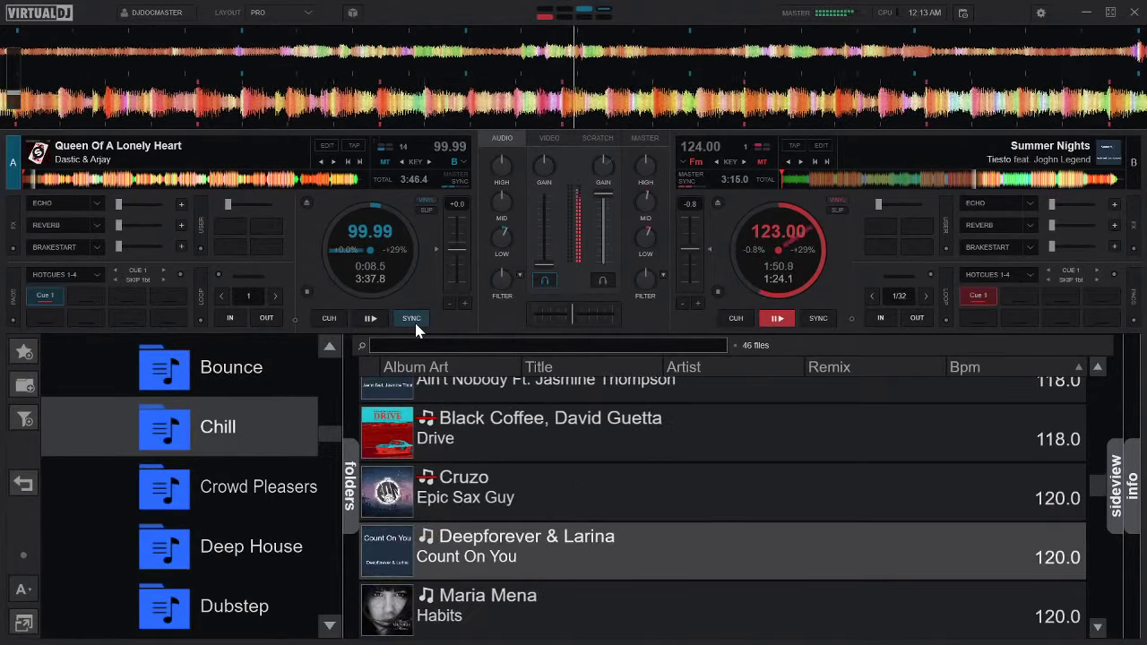
key(Down)
key(Left)
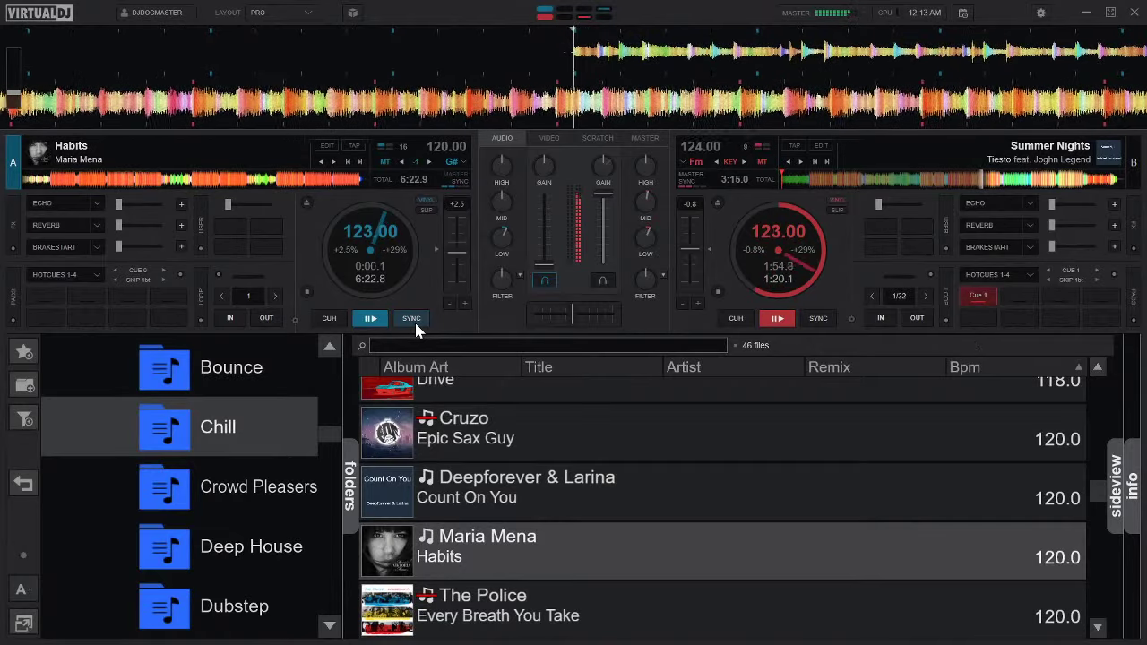
key(1)
key(space)
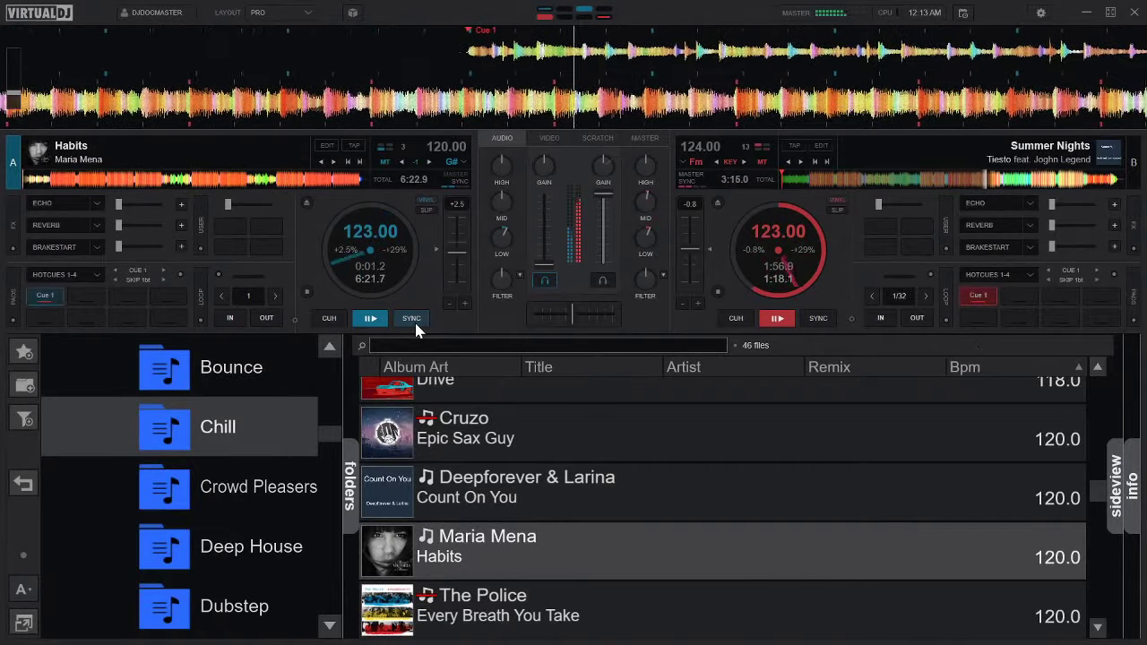
Skip forward through "Habits" on deck A to preview it, and restart it from Cue 1 in time with deck B.
key(shift+Right)
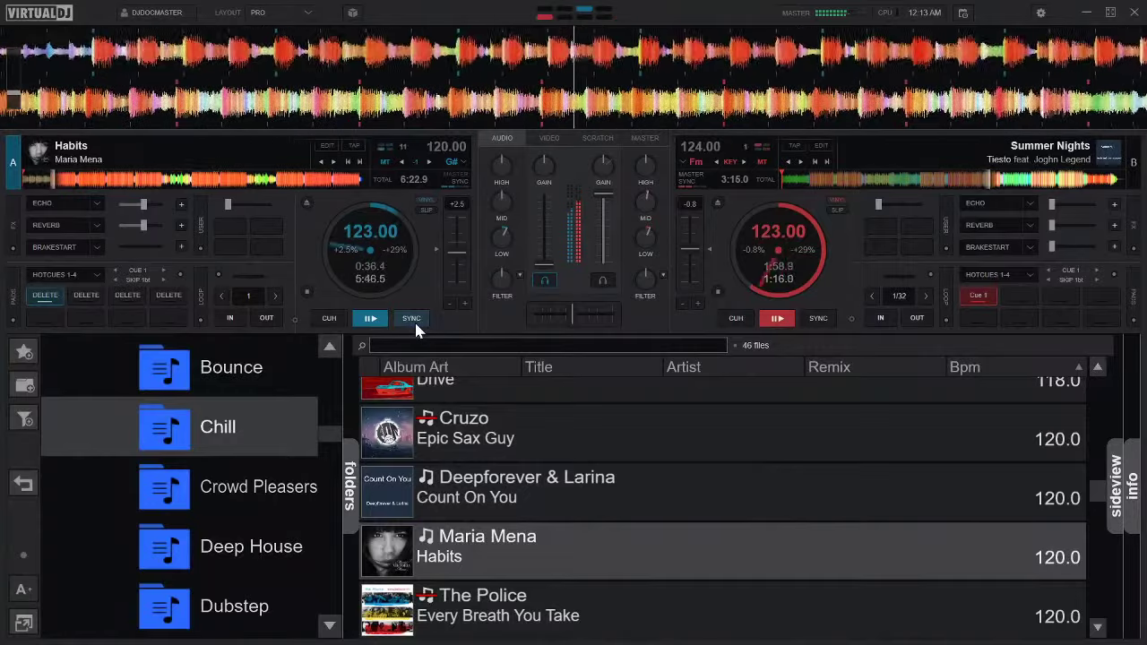
key(shift+Right)
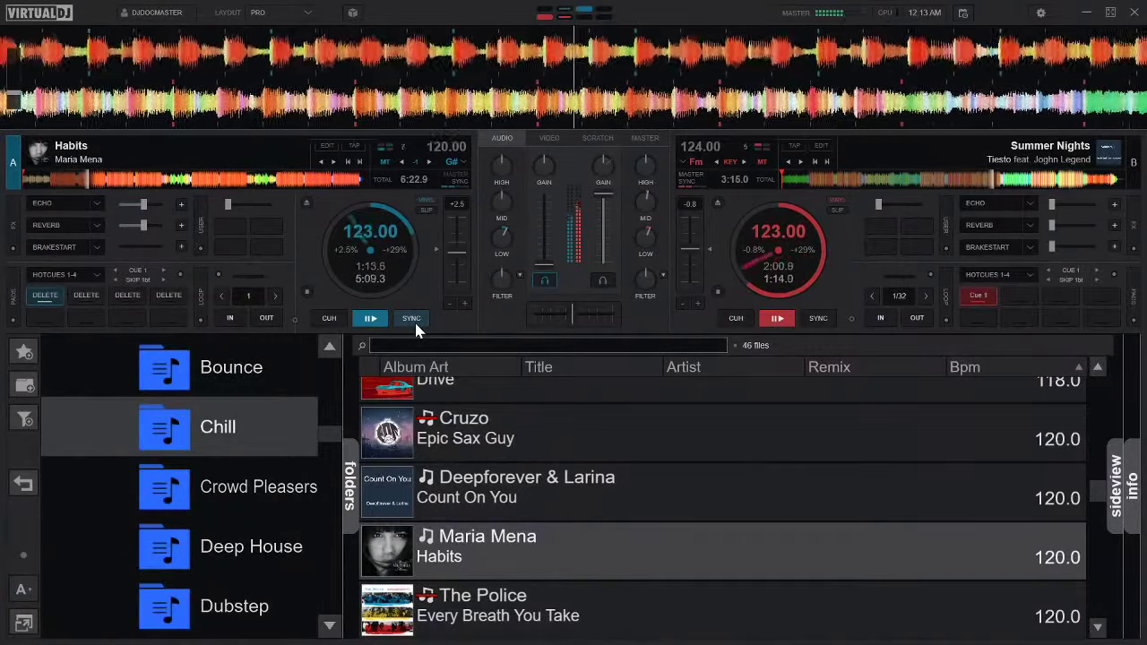
key(shift+Right)
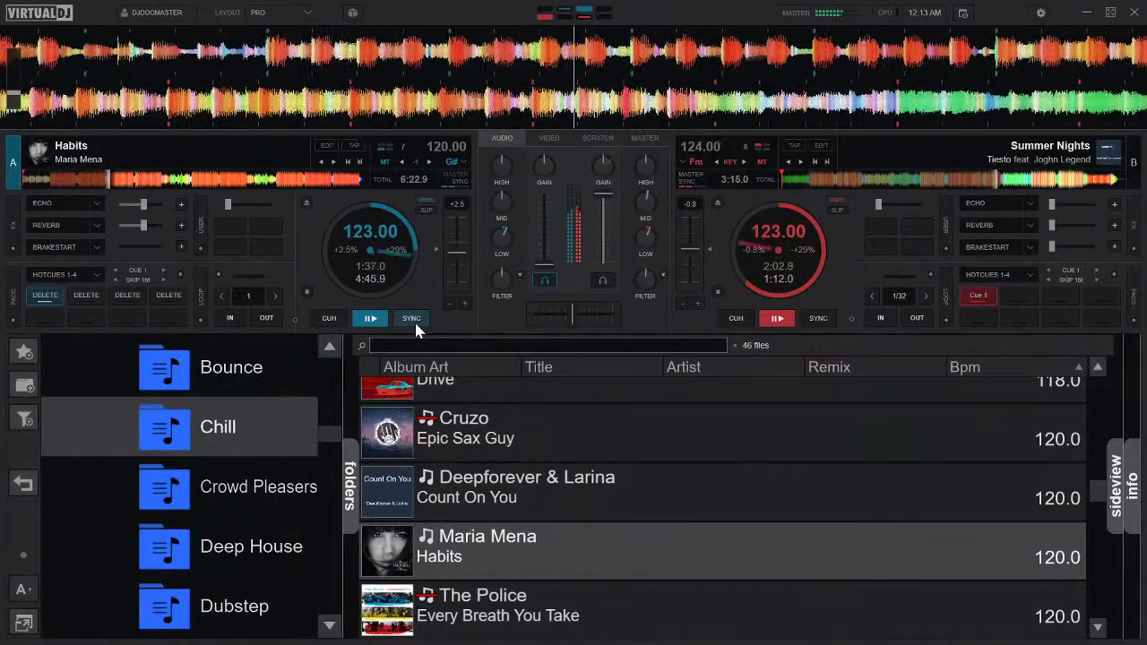
key(1)
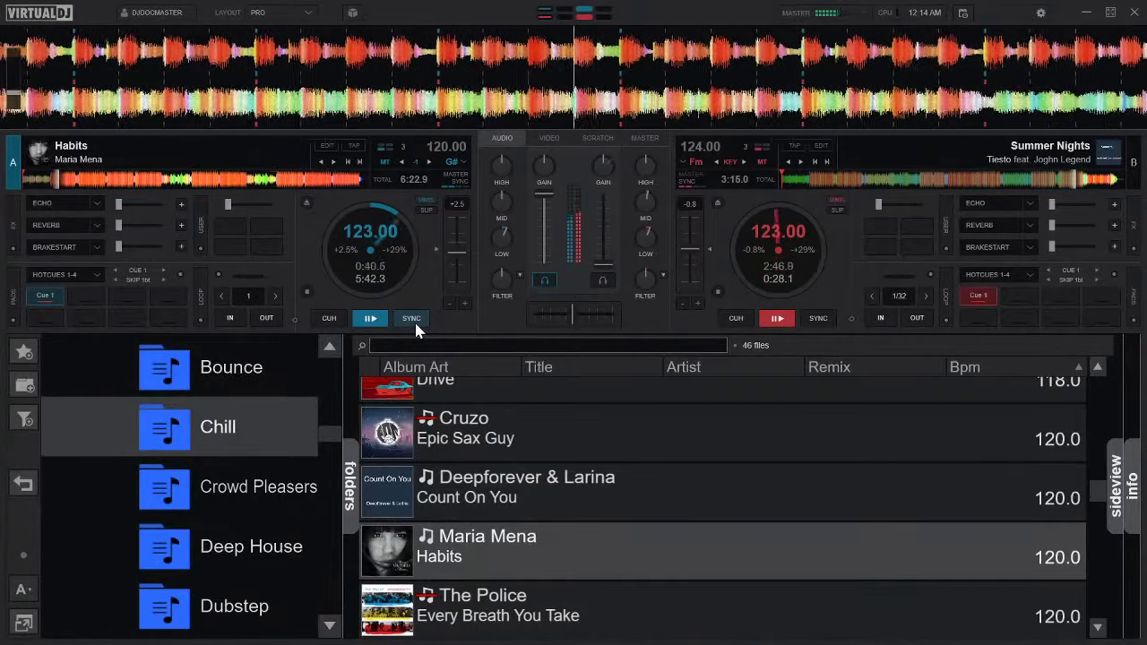
Load Dan Tanev's "Your Love" from the Chill playlist's 122 BPM tracks onto deck B.
key(Down)
key(Down)
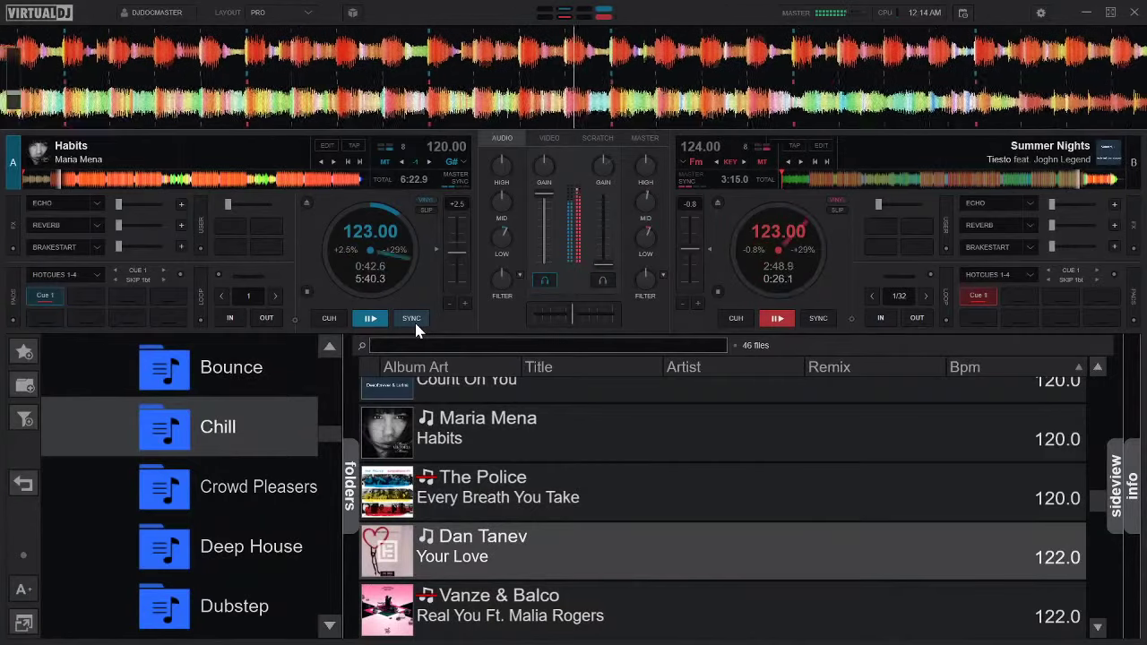
key(ctrl+Right)
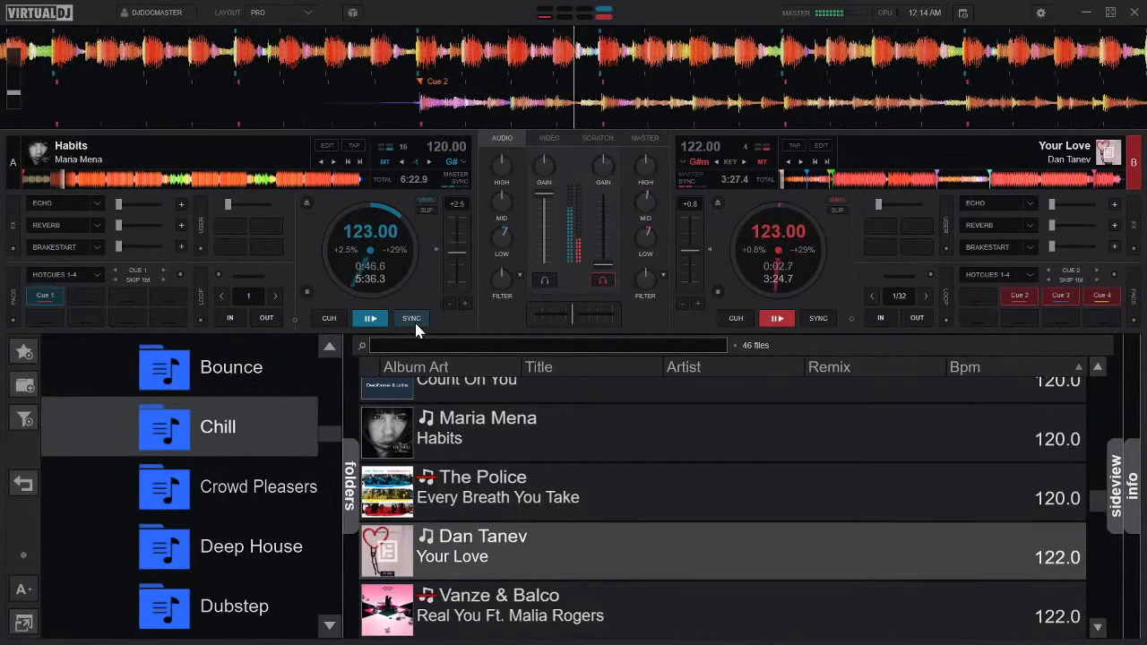
Preview "Your Love" on deck B from Cues 3 and 4, and start it from Cue 2 in time with "Habits".
key(3)
key(4)
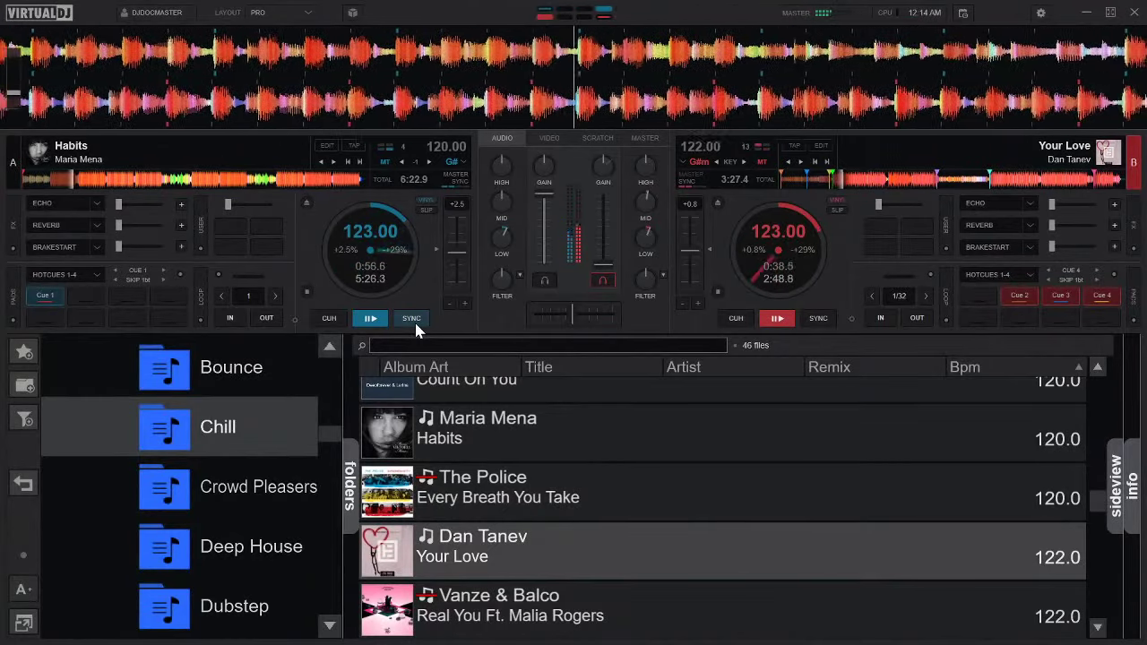
key(2)
key(space)
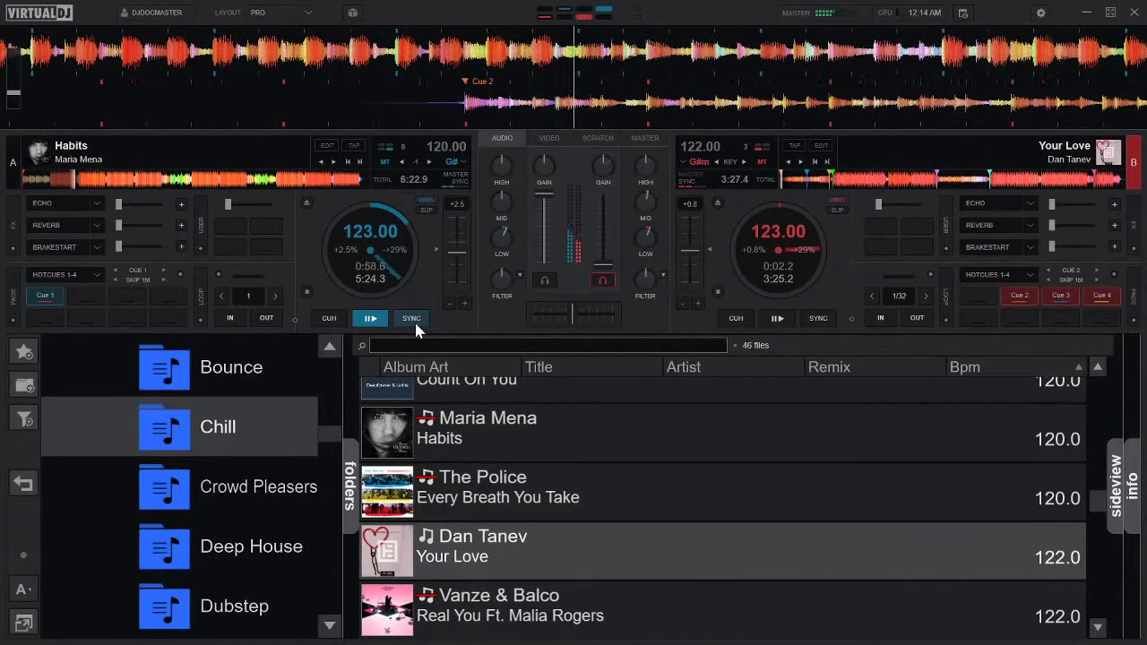
key(2)
key(2)
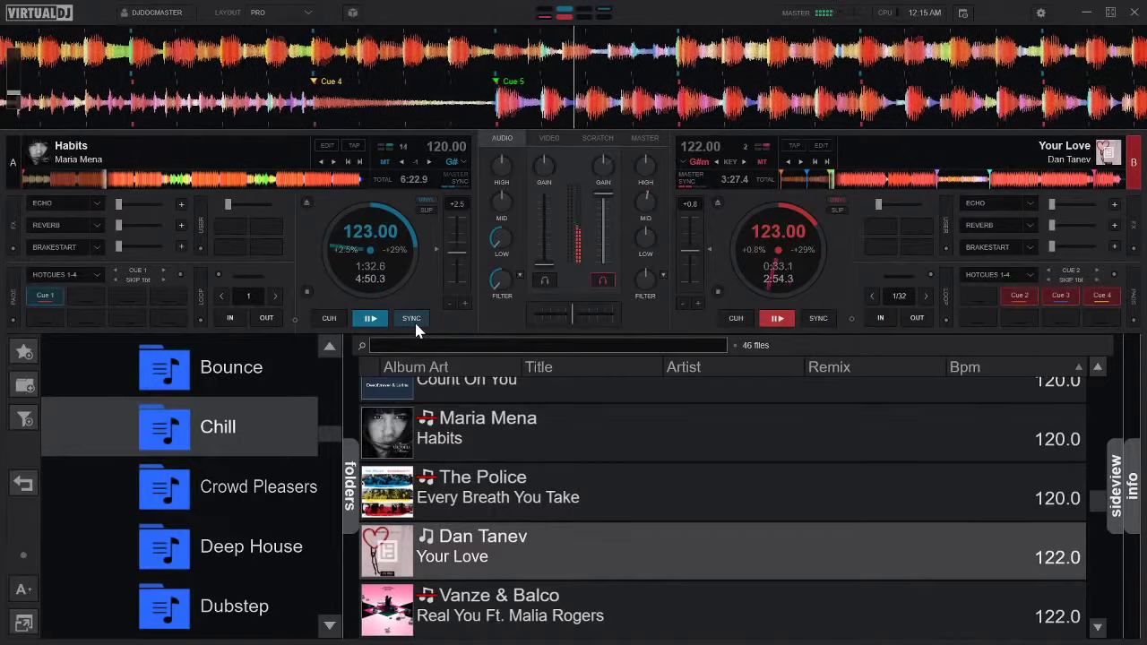
Load Ariana Grande's "Into You (Kyle Meehan Remix)" from the Chill playlist's 124 BPM tracks onto deck A.
key(Down)
key(Down)
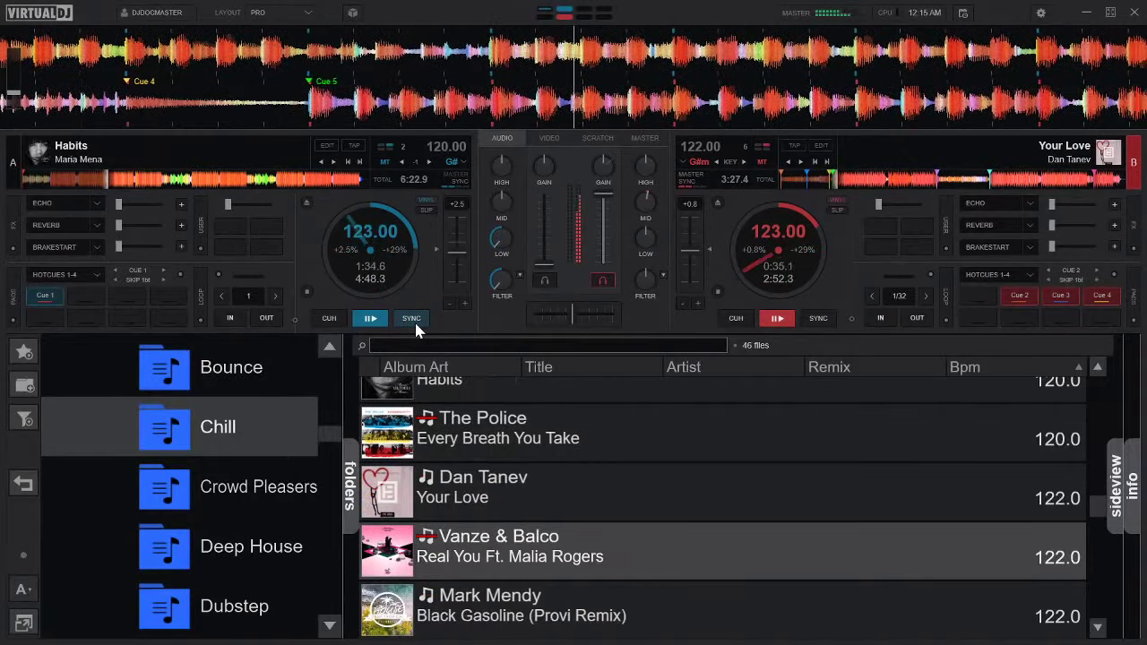
key(Down)
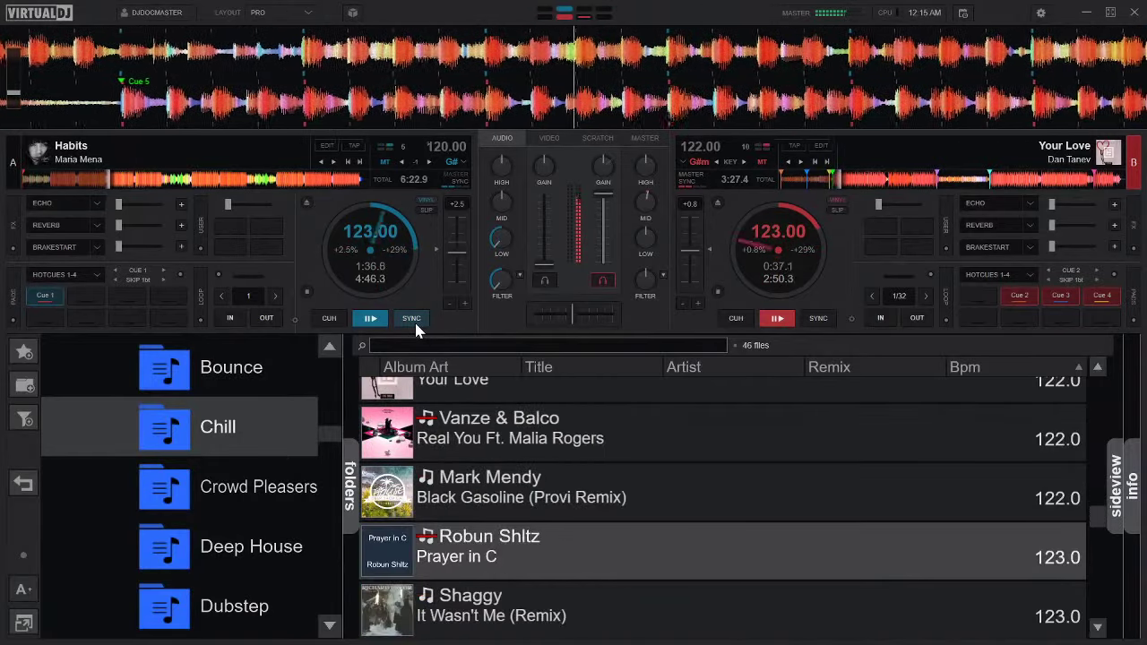
key(Down)
key(Down)
key(Down)
key(Down)
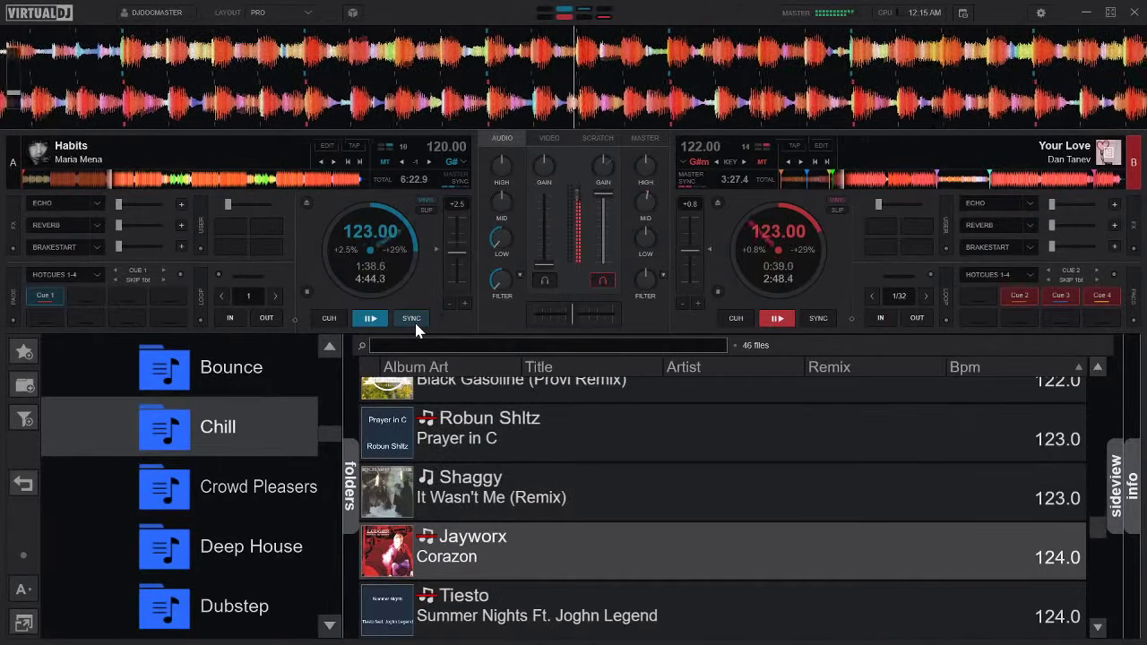
key(Down)
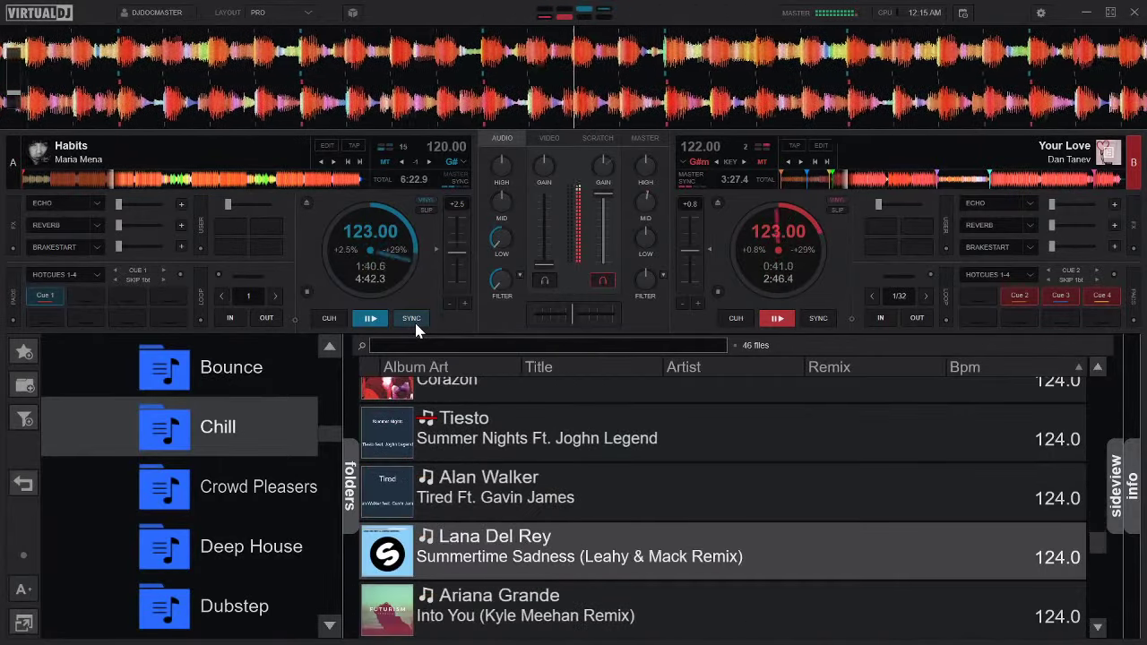
key(Down)
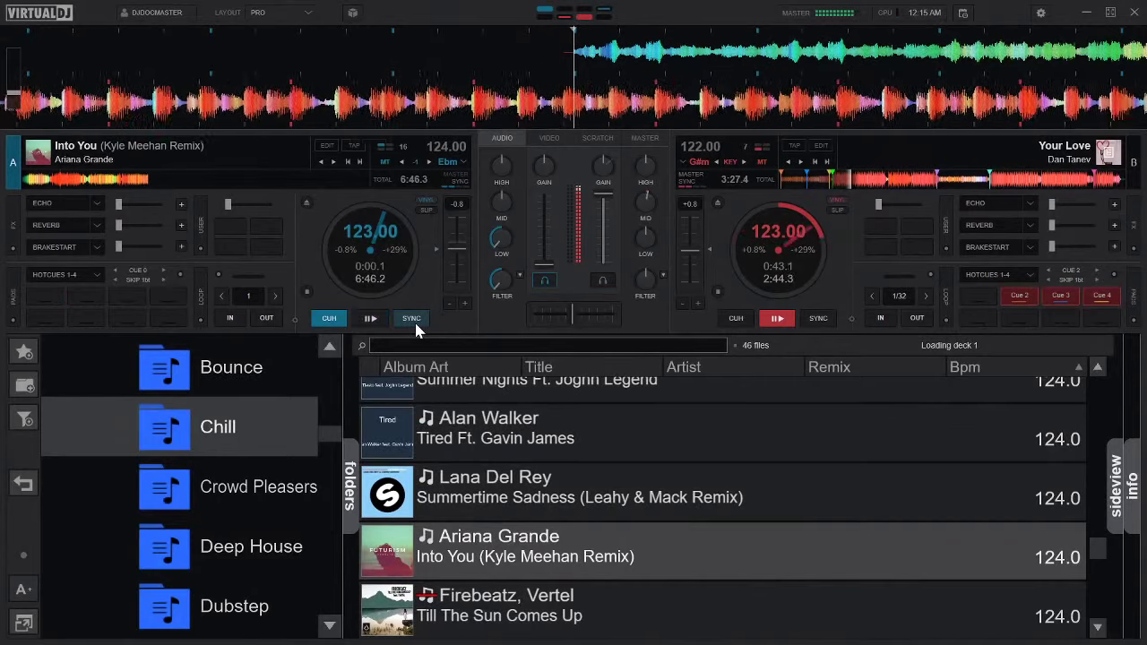
Set Cue 1 at the start of "Into You" on deck A, and restart it from there after previewing further in.
click(416, 324)
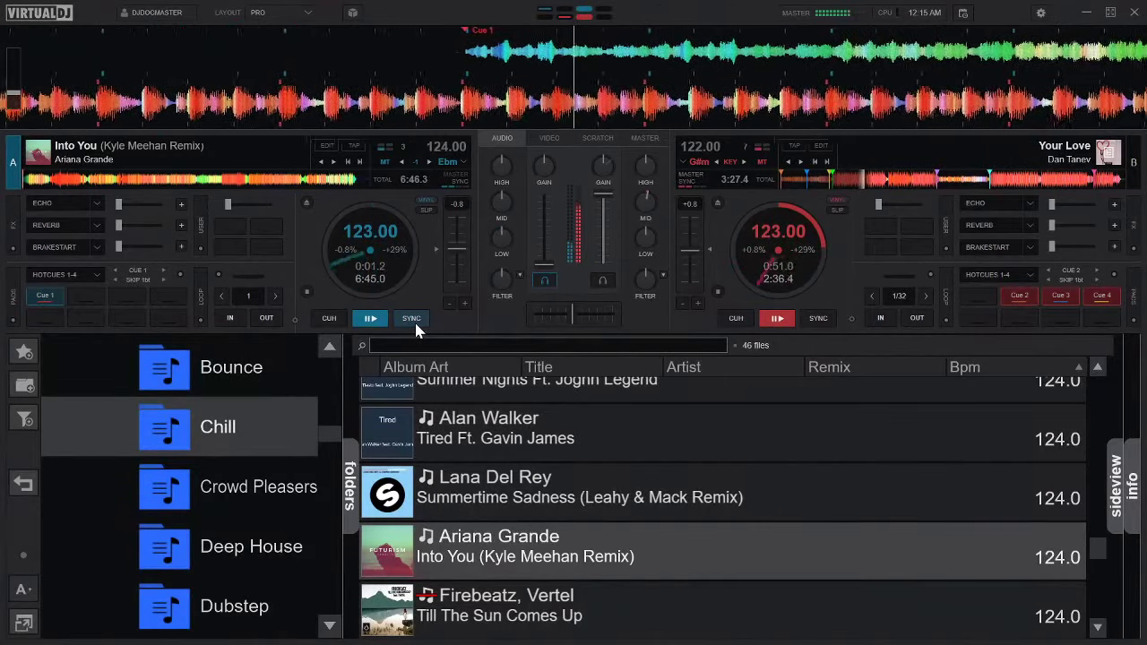
key(shift)
key(shift+Right)
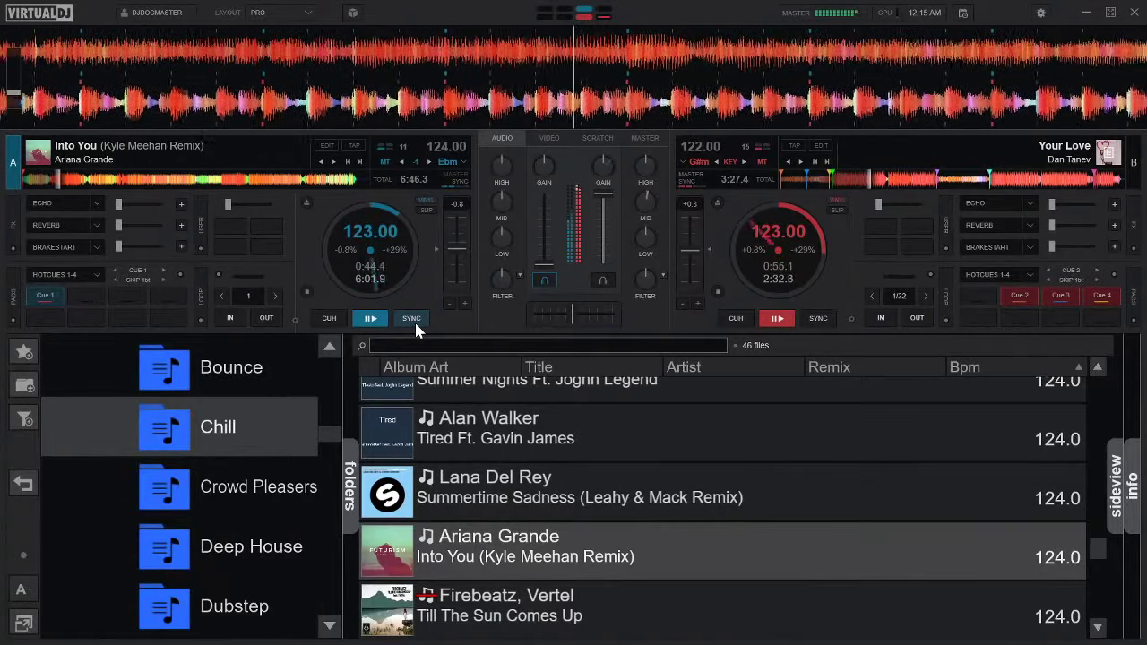
key(1)
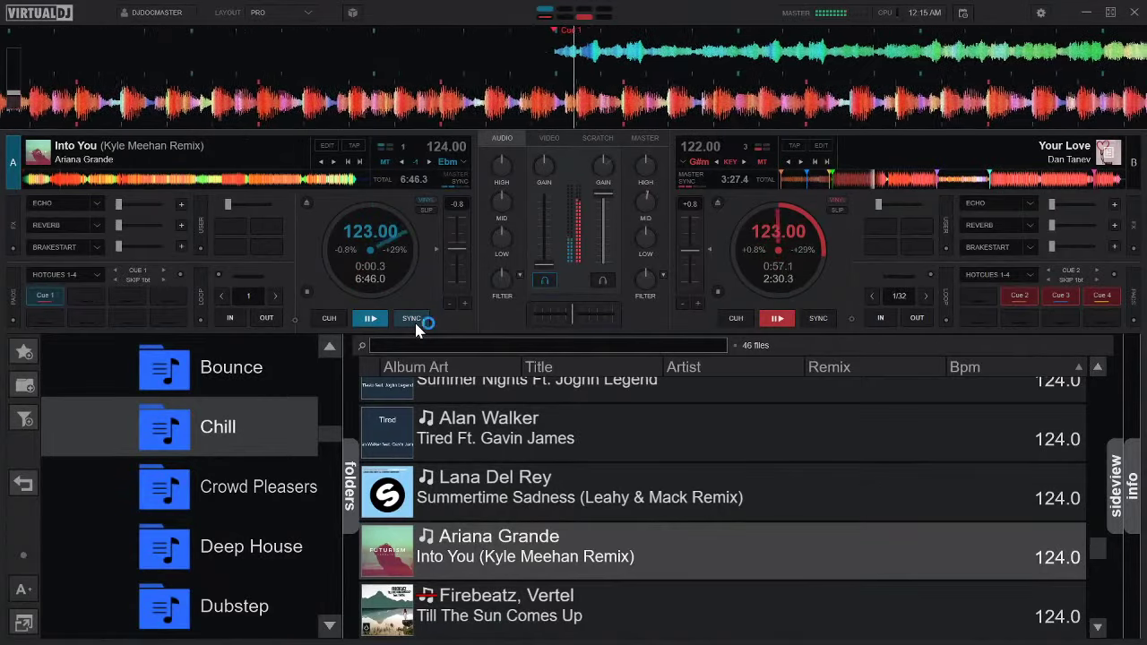
key(space)
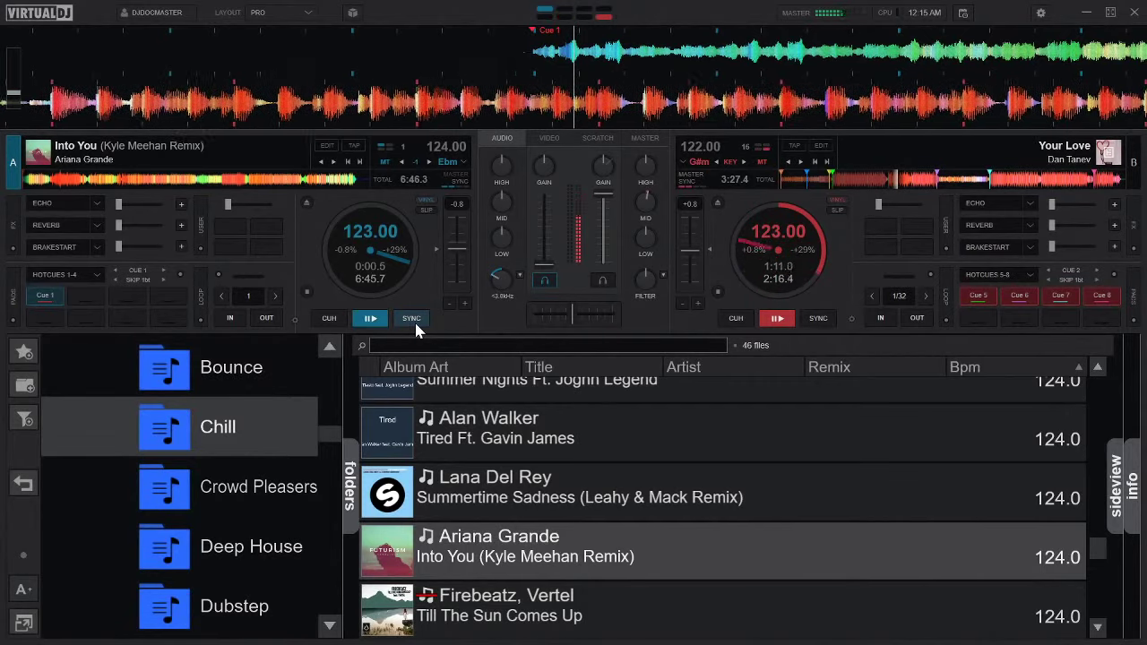
key(space)
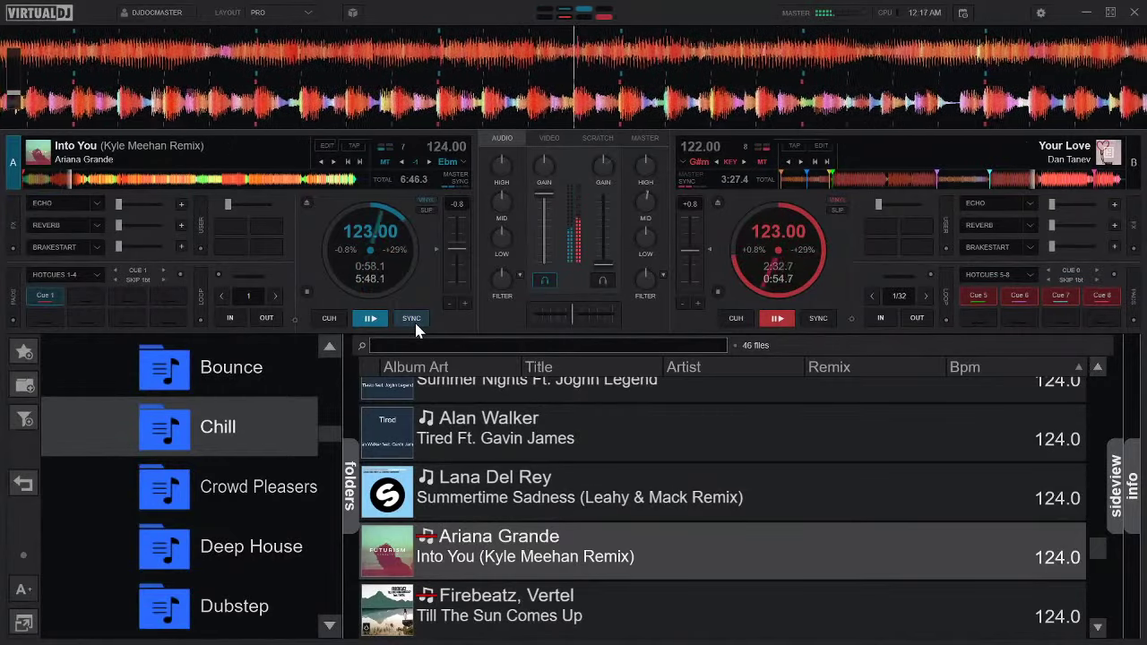
Look through the rest of the Chill playlist, from the 124 BPM tracks to its end, for the next deck B song.
key(Down)
key(Down)
key(Down)
key(Down)
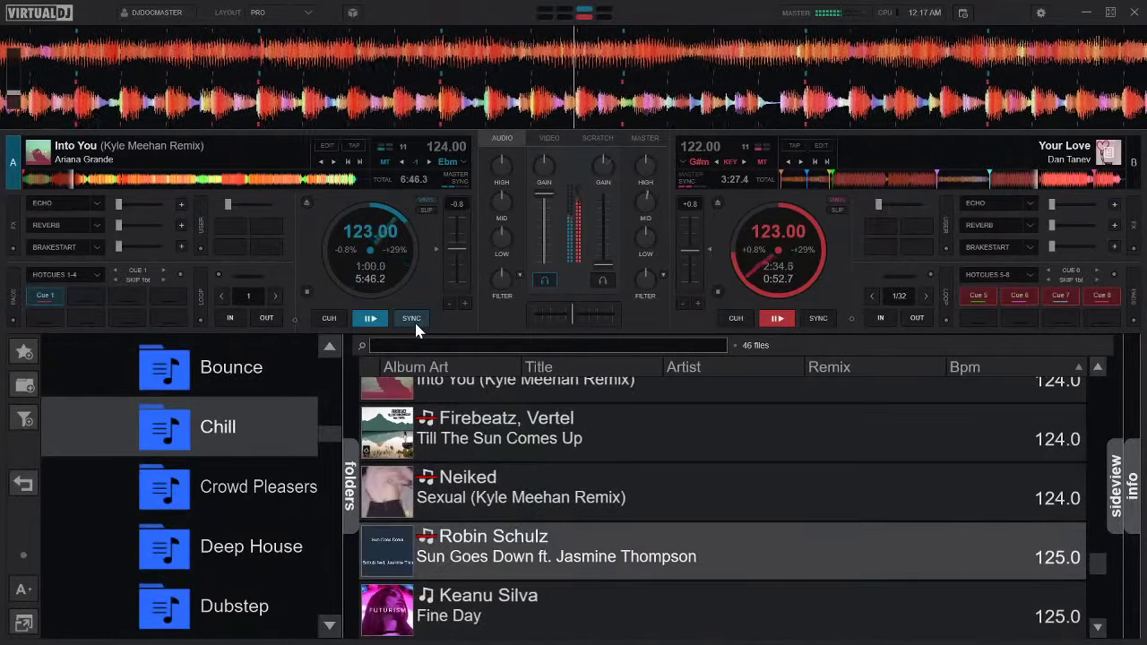
key(Down)
key(Down)
key(Down)
key(Down)
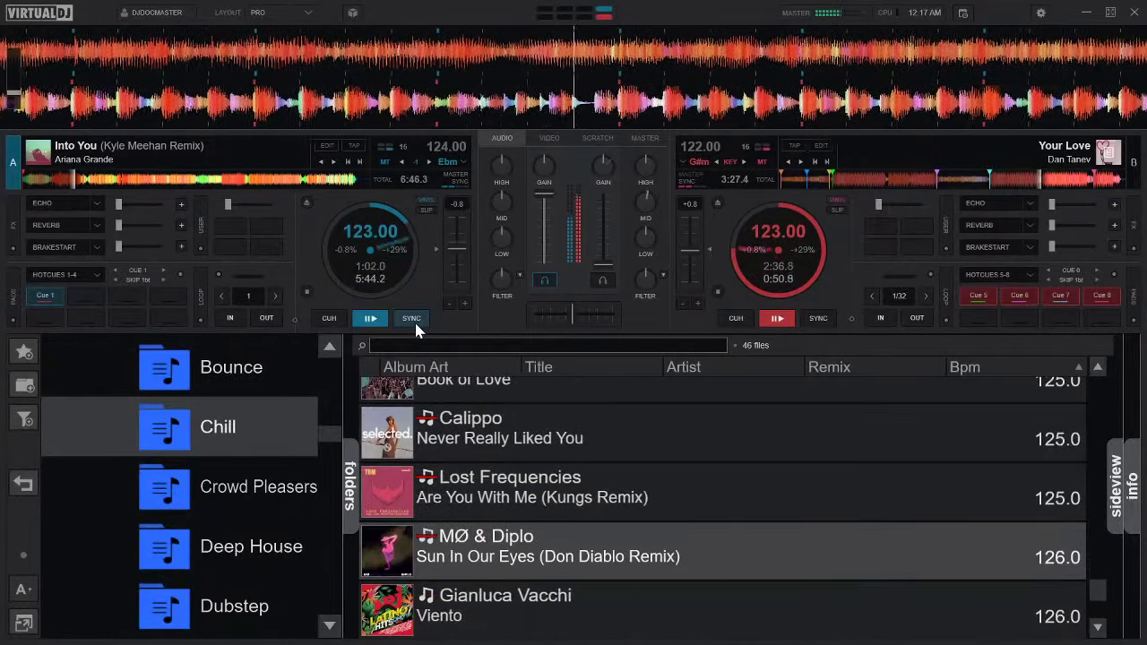
key(Down)
key(Down)
key(Down)
key(Down)
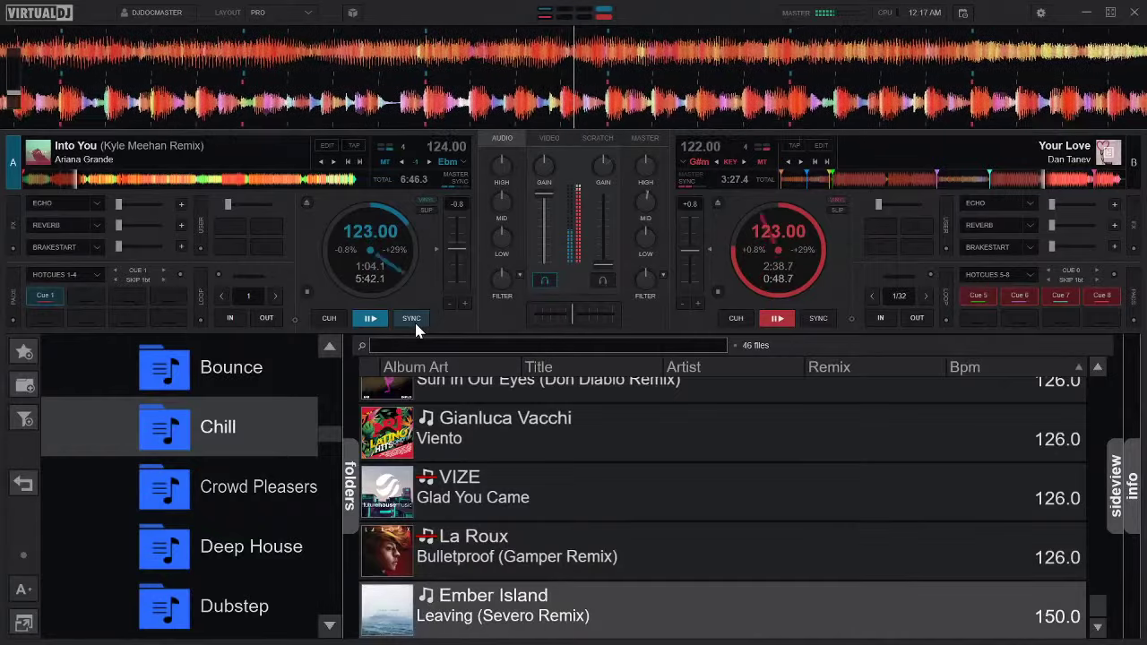
Open the Feel Good playlist and look through all its tracks for the next deck B song.
scroll(229, 521, down, 4)
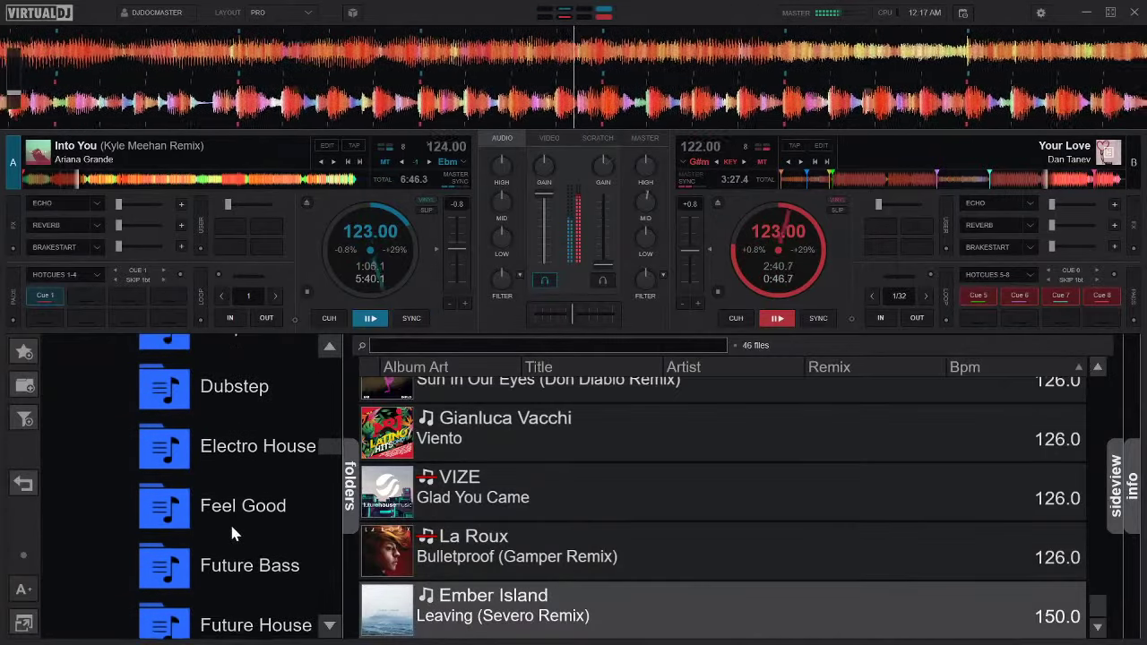
click(242, 524)
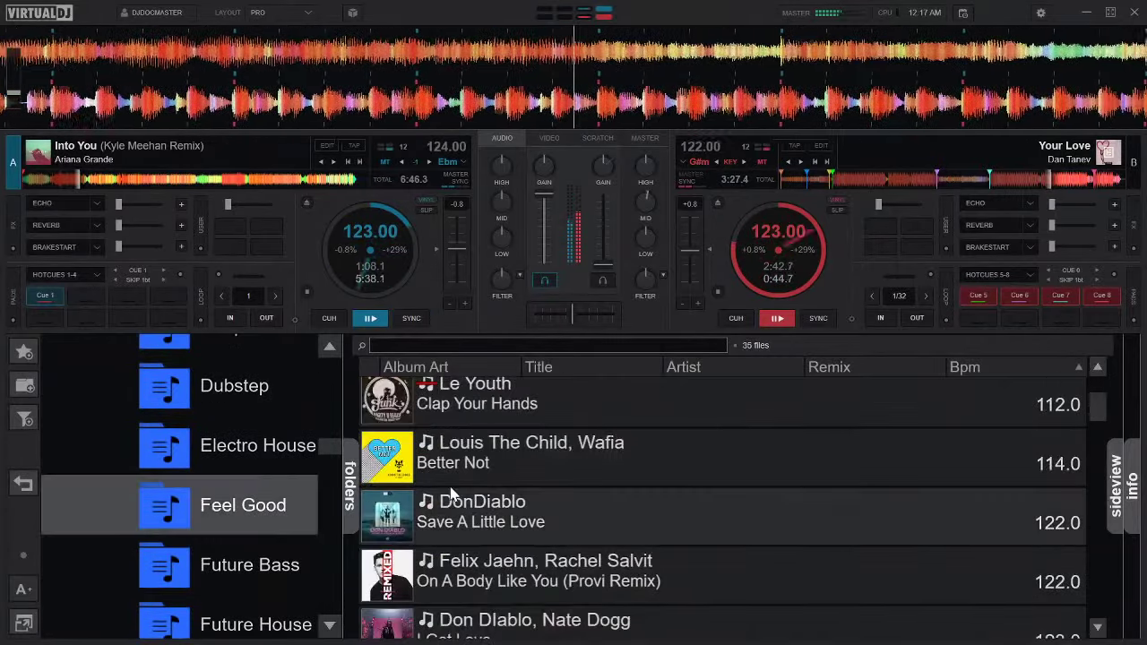
scroll(516, 524, down, 3)
scroll(516, 523, down, 2)
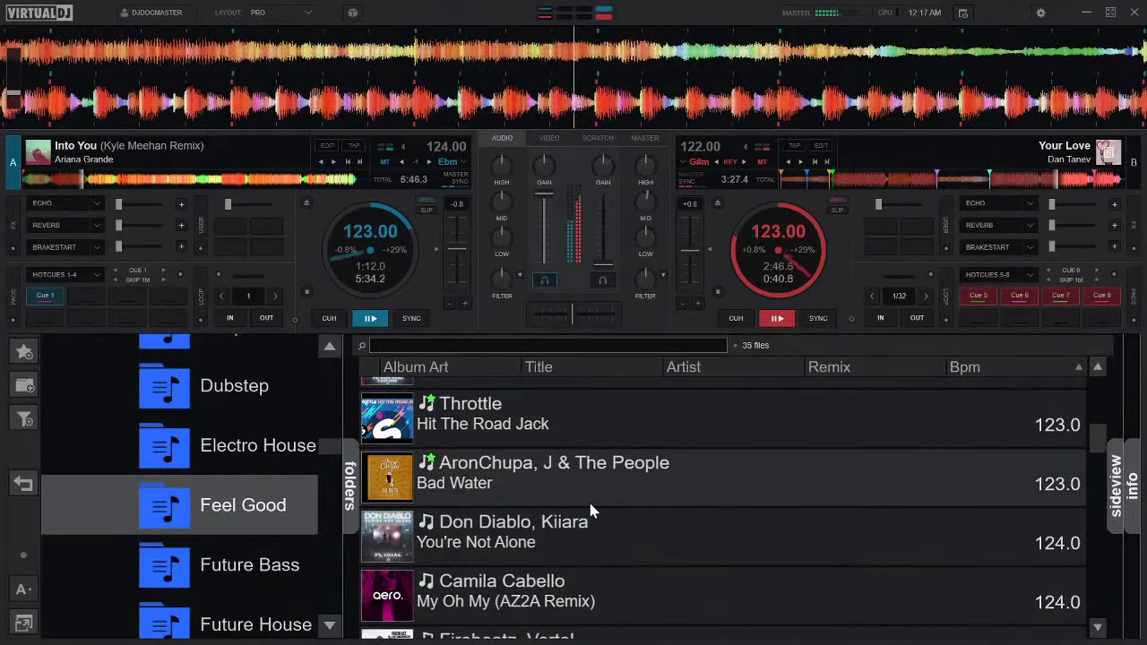
scroll(589, 510, up, 3)
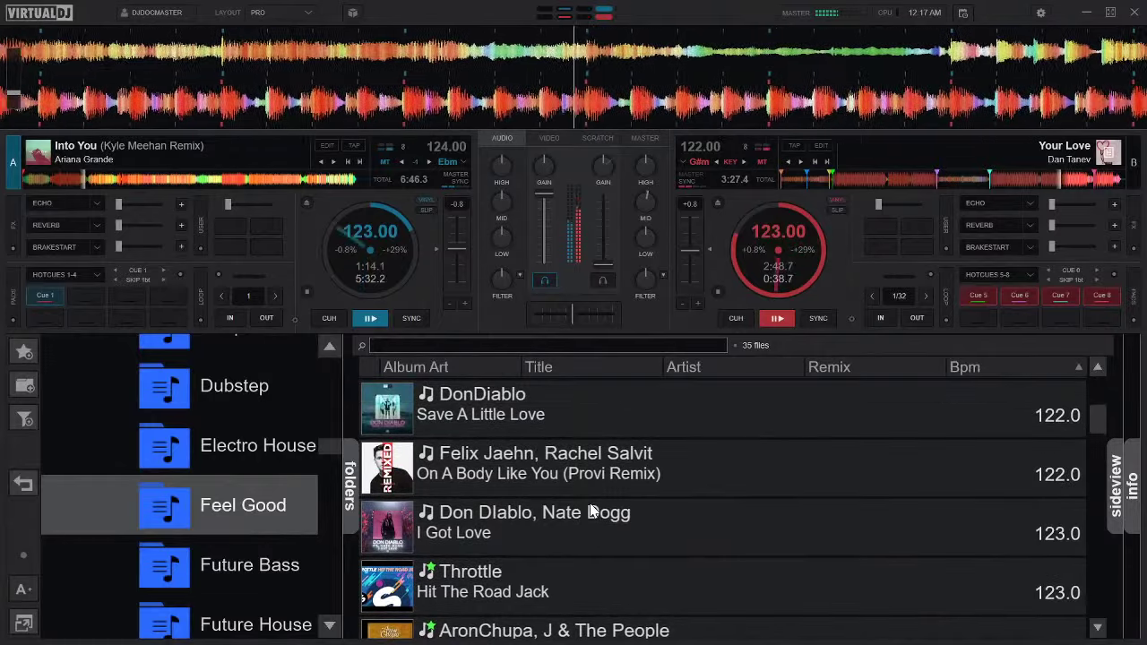
scroll(590, 510, up, 4)
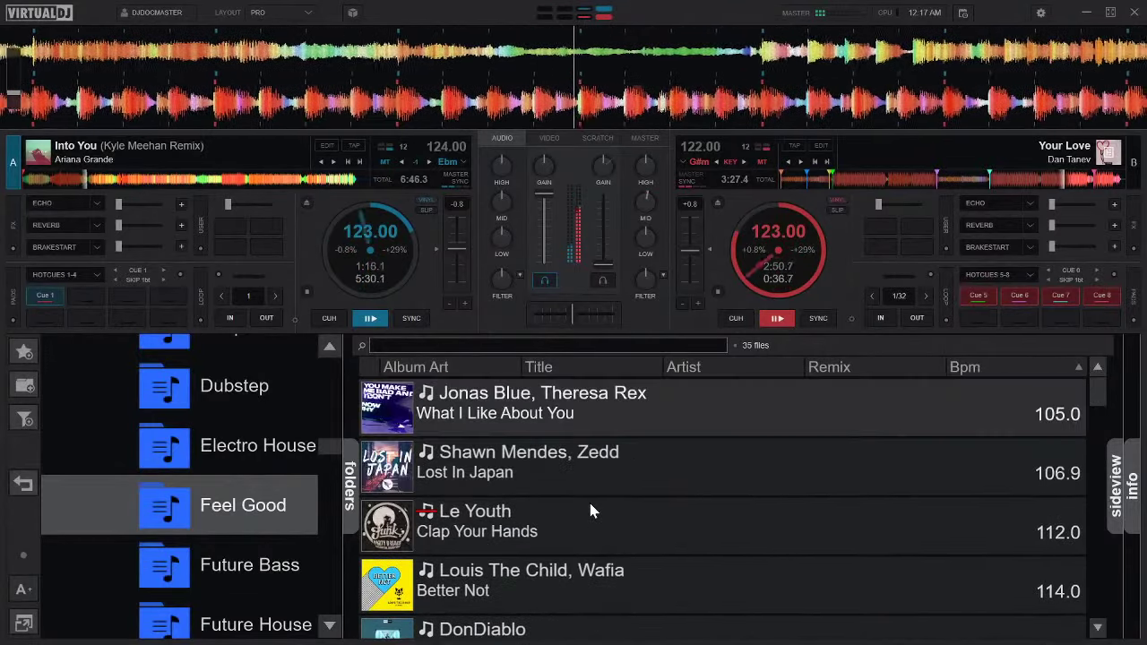
scroll(564, 517, down, 7)
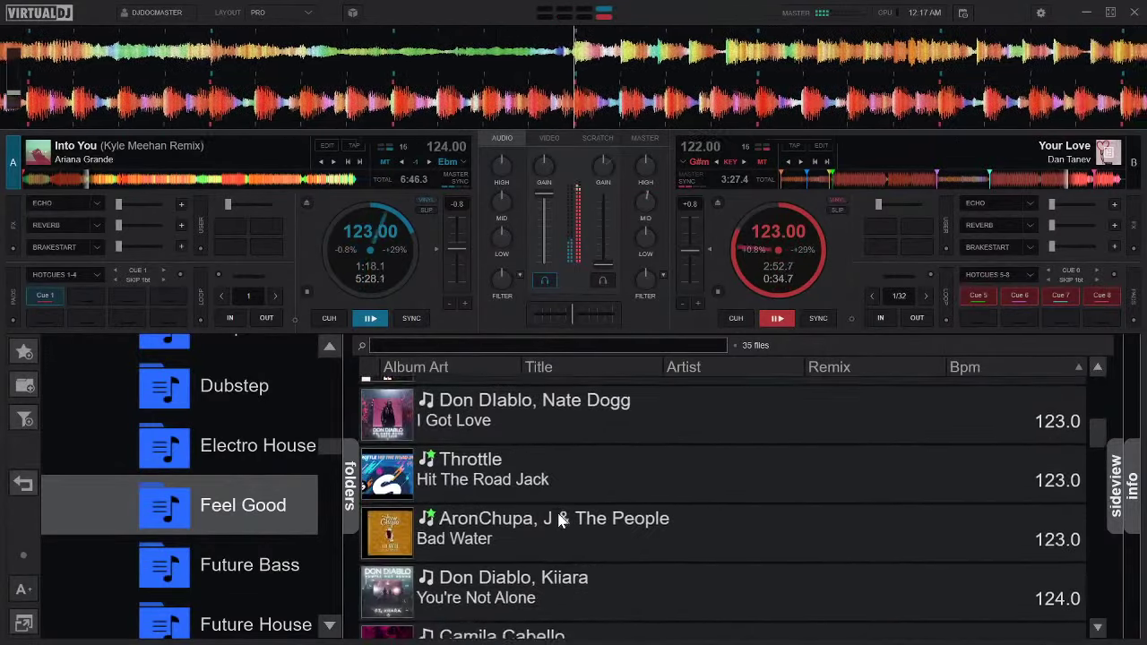
scroll(562, 520, down, 2)
scroll(558, 519, down, 5)
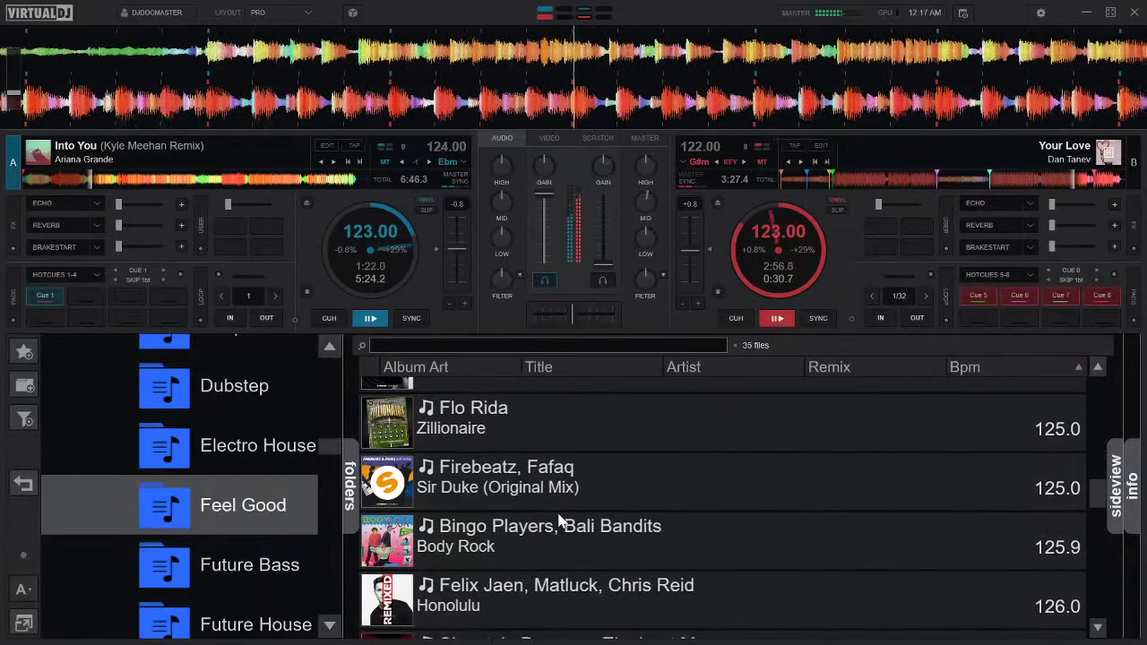
scroll(535, 497, down, 3)
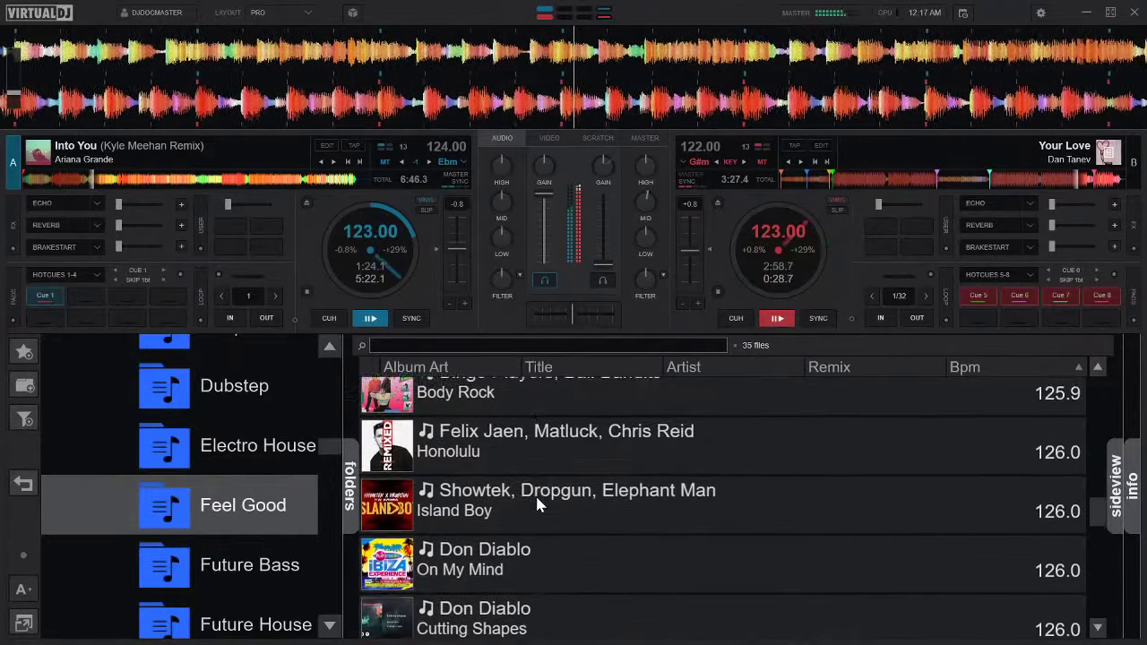
scroll(538, 505, down, 2)
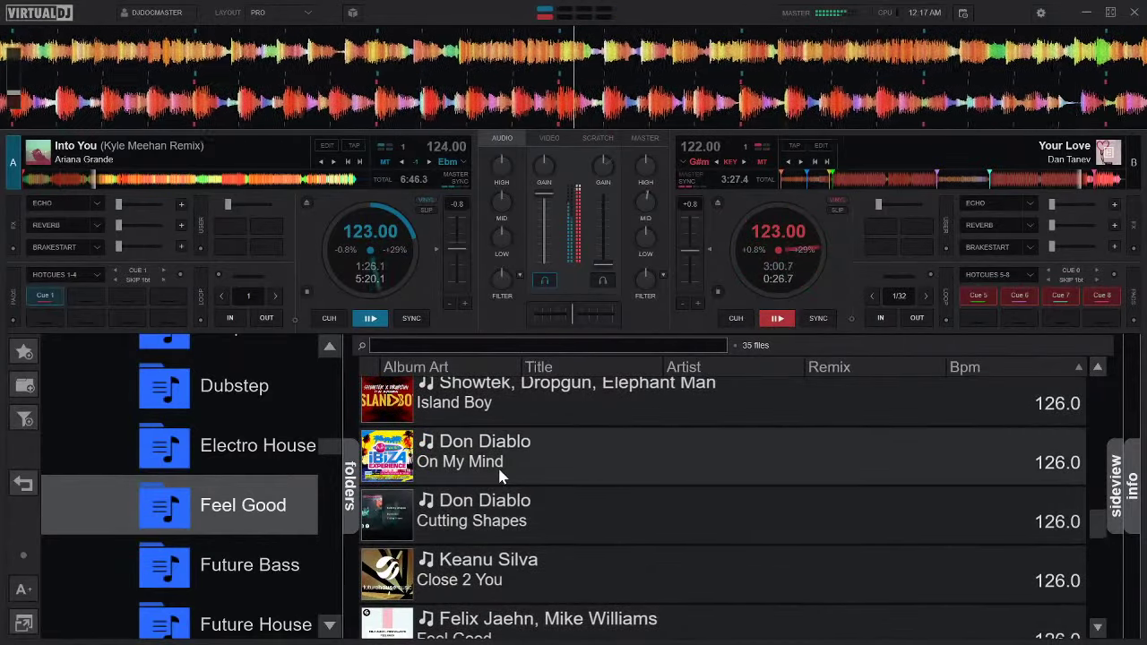
scroll(500, 476, down, 3)
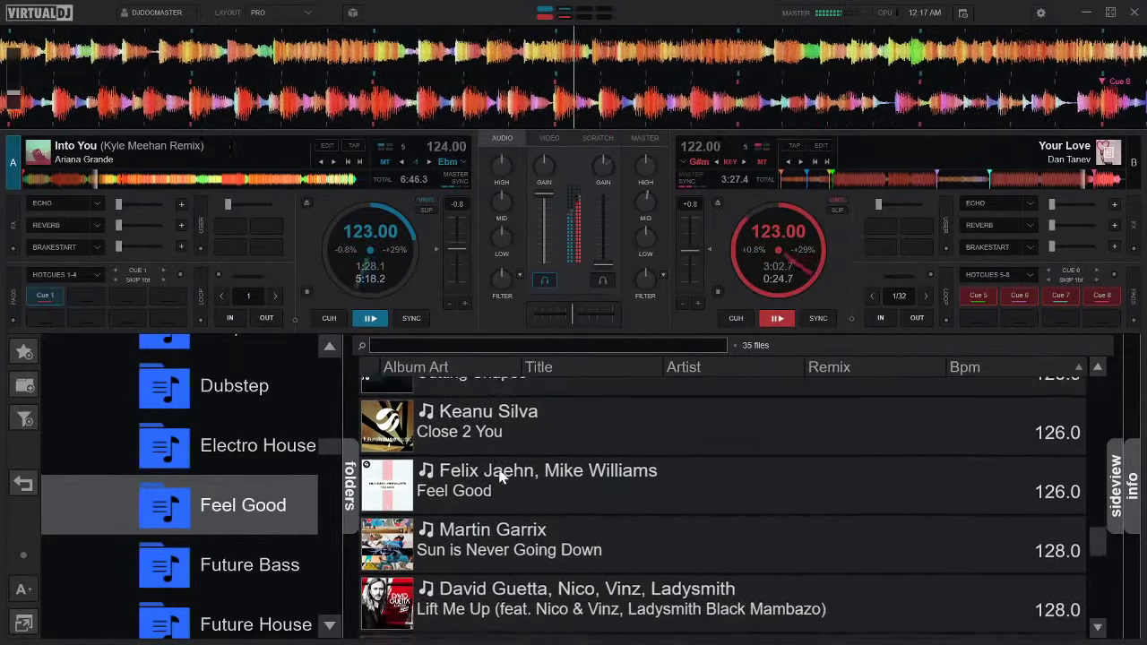
scroll(500, 478, down, 4)
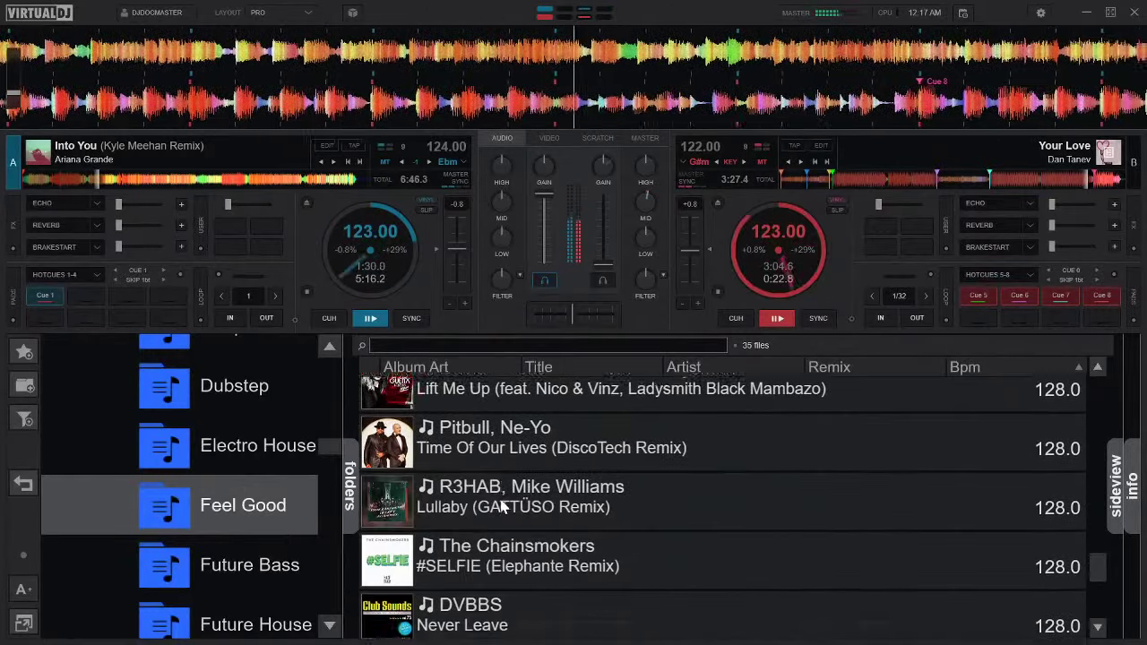
scroll(502, 507, down, 5)
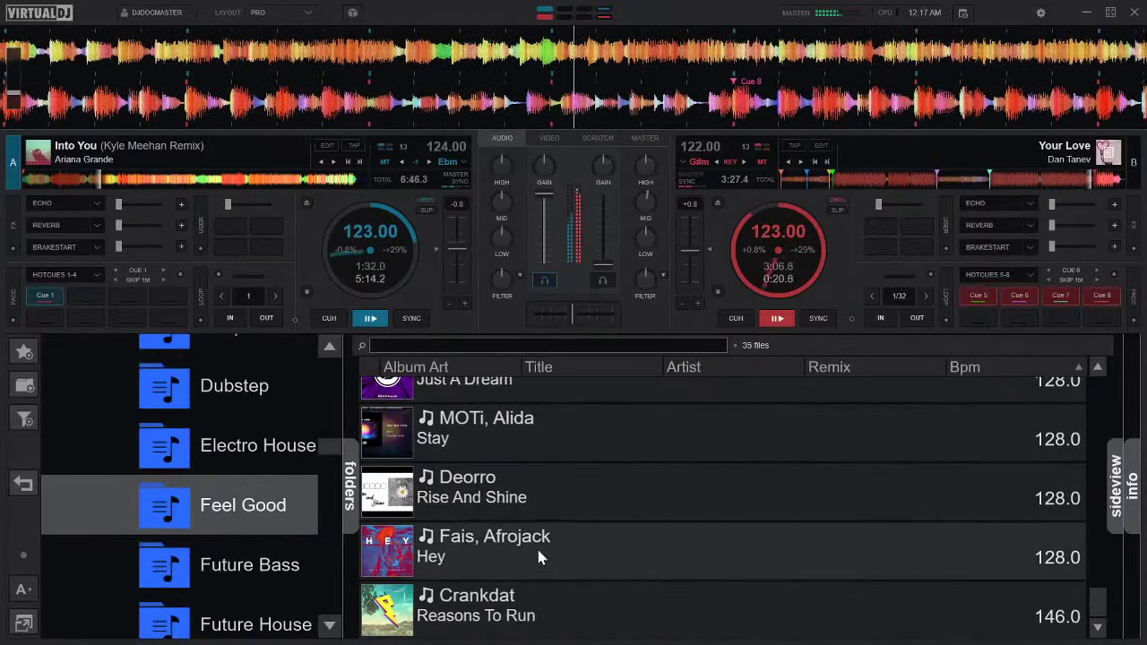
Load Camila Cabello's "My Oh My (AZ2A Remix)" from the Feel Good playlist's 124 BPM tracks onto deck B.
scroll(538, 522, up, 12)
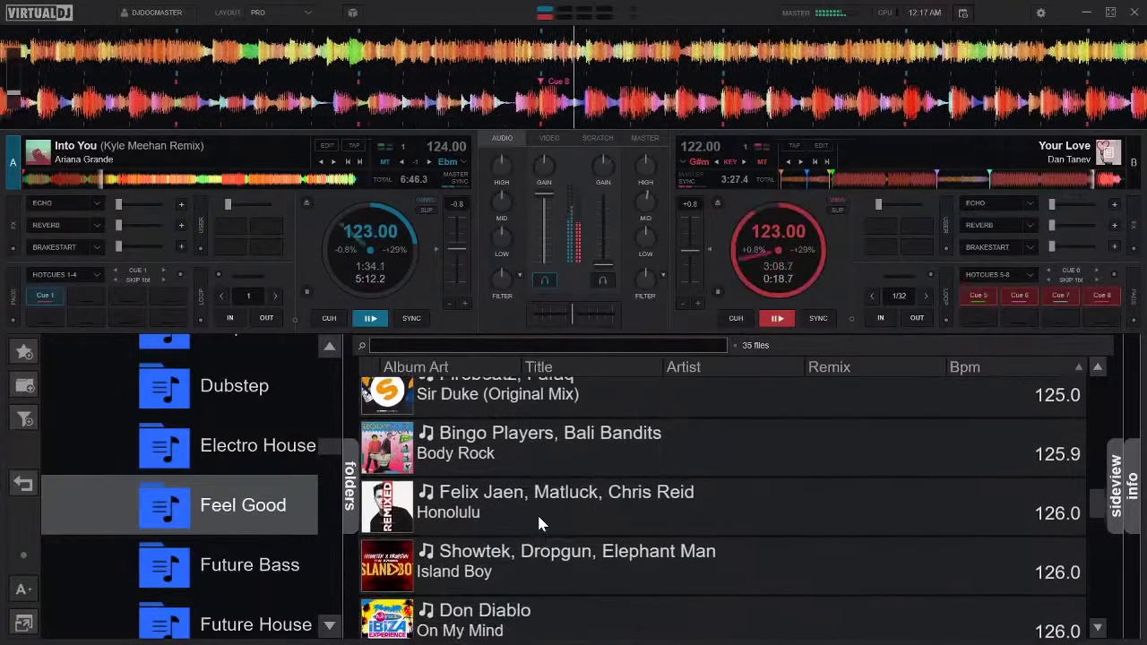
scroll(538, 523, up, 7)
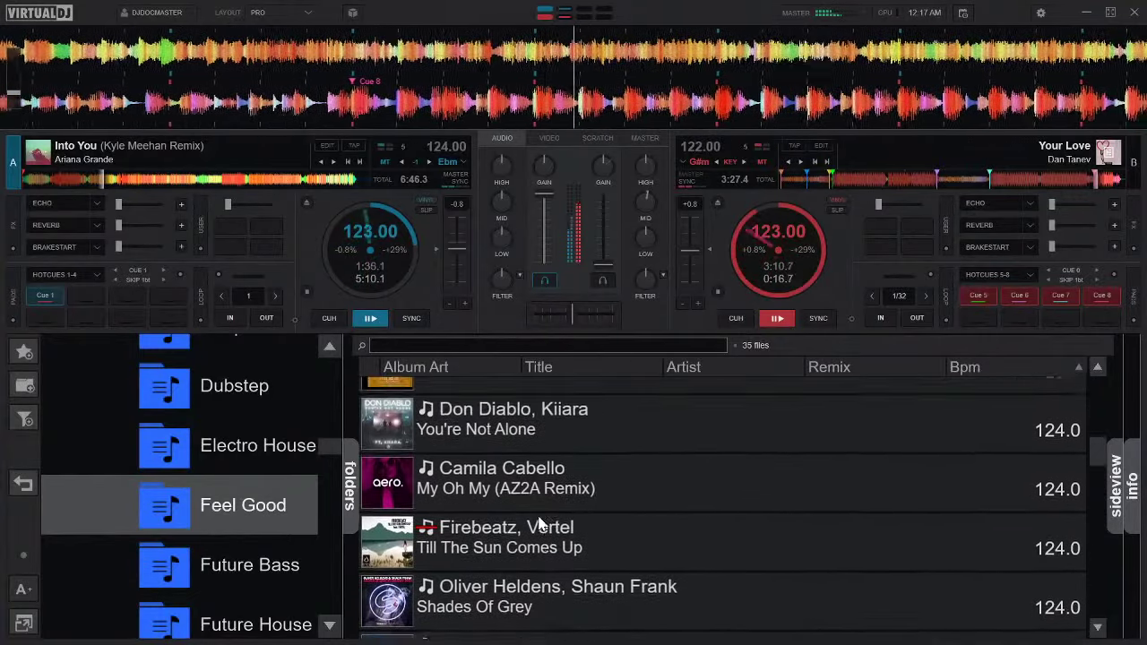
scroll(538, 522, up, 1)
right_click(539, 522)
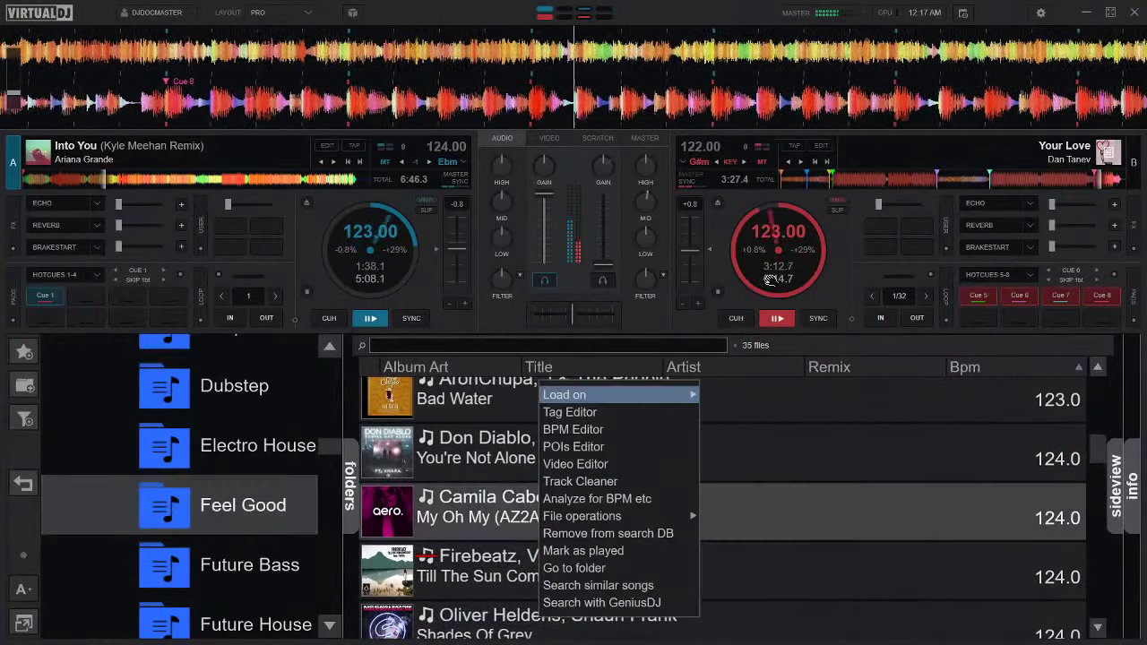
click(476, 517)
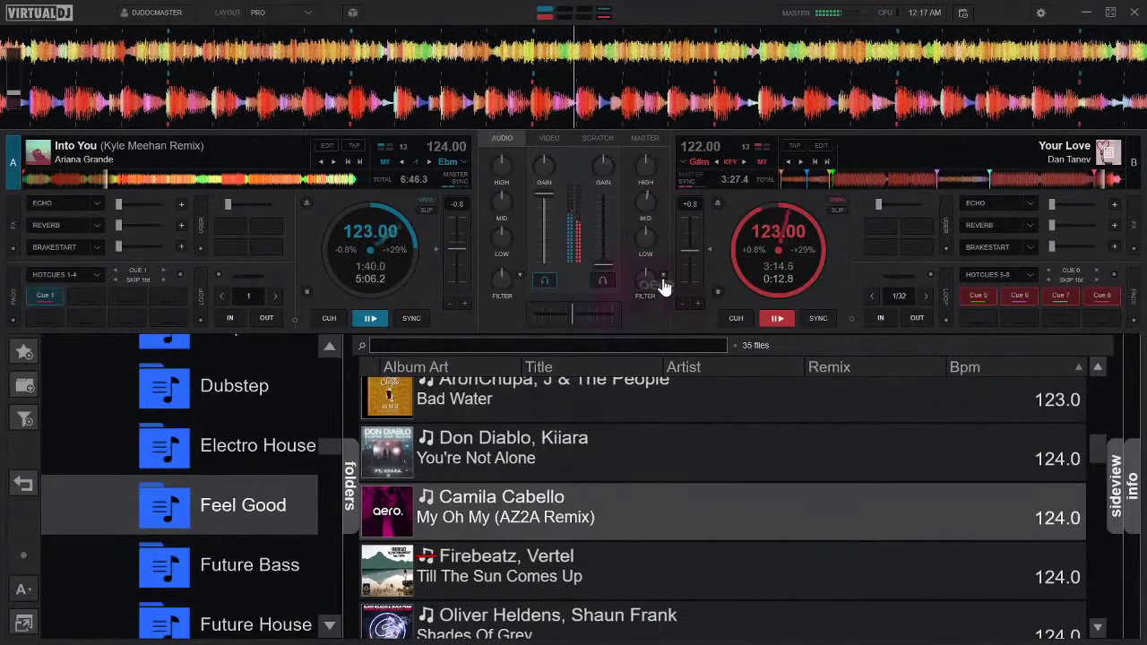
drag(664, 285, 757, 236)
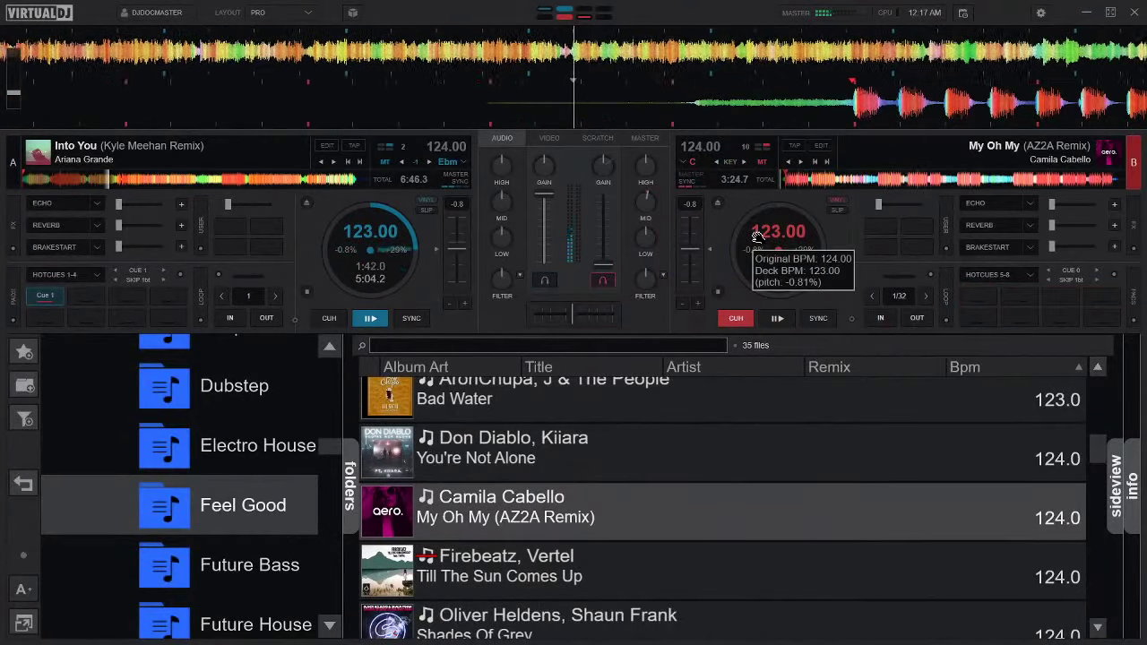
Set Cue 1 at the first beat of "My Oh My" on deck B, and skip forward through the playing track to preview it.
key(1)
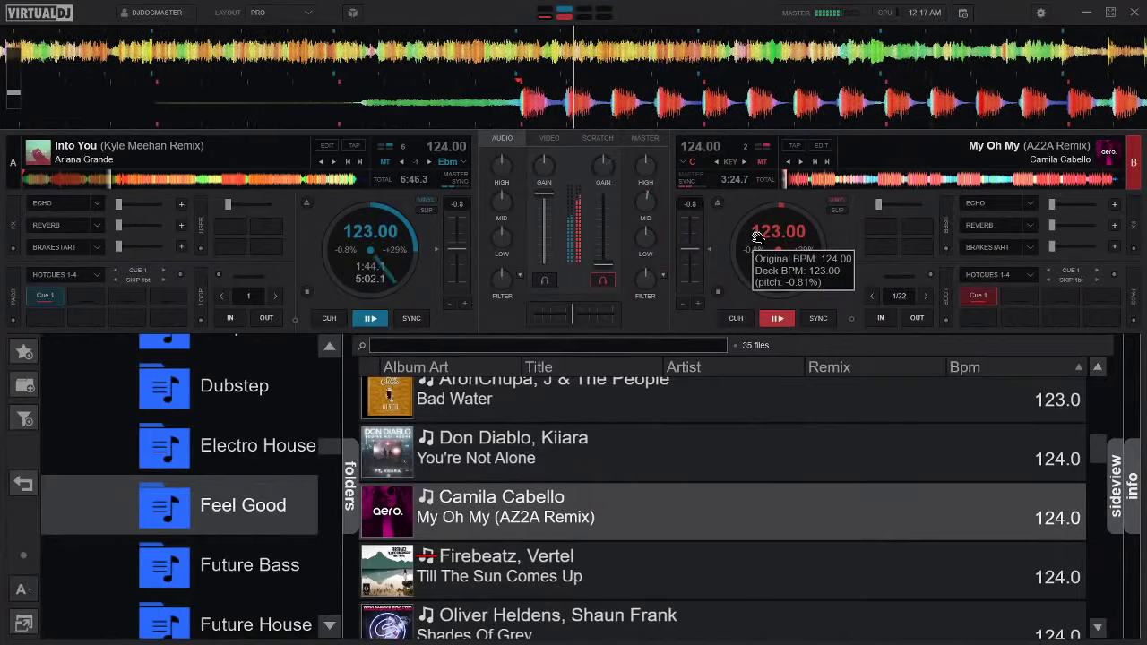
key(shift+Right)
key(shift+Right)
key(shift+Right)
key(shift+Right)
key(shift+Right)
key(shift+Right)
key(shift+Right)
key(shift+Right)
key(shift+Right)
key(shift+Right)
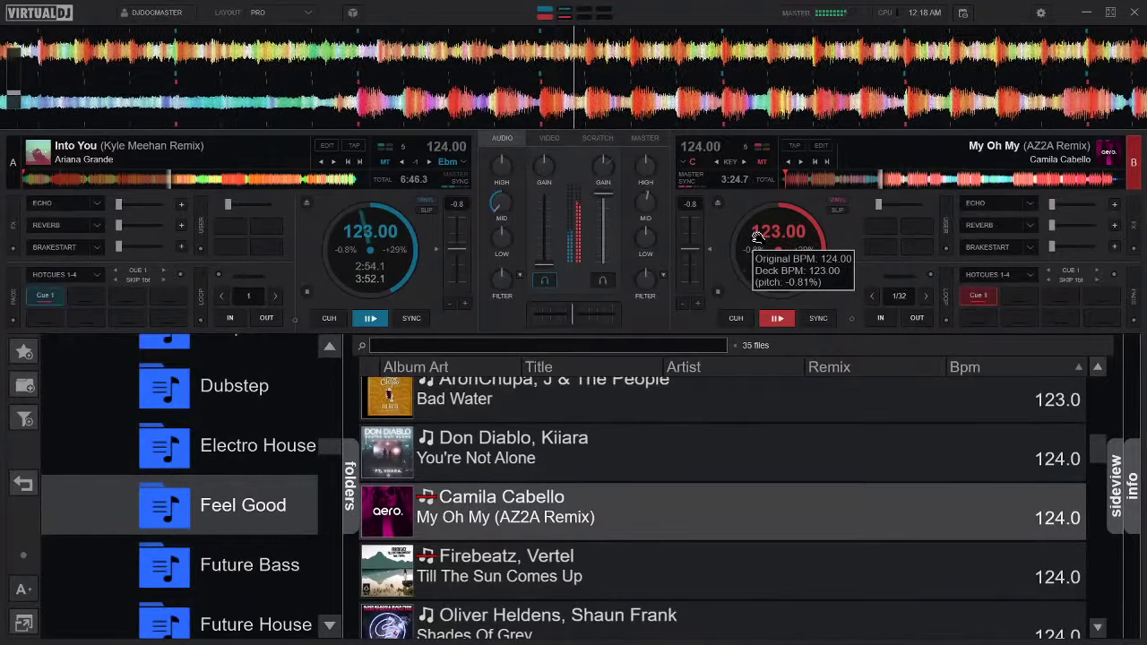
Load Felix Jaehn and Mike Williams' "Feel Good" from the Feel Good playlist's 126 BPM tracks onto deck A.
key(Down)
key(Down)
key(Down)
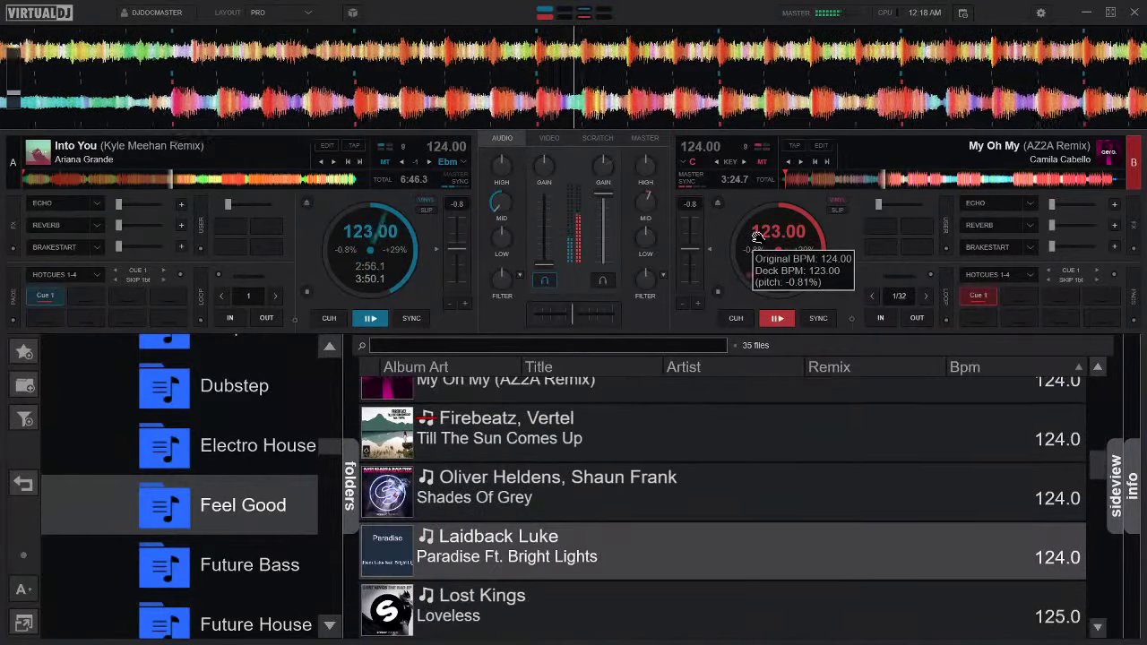
key(Down)
key(Down)
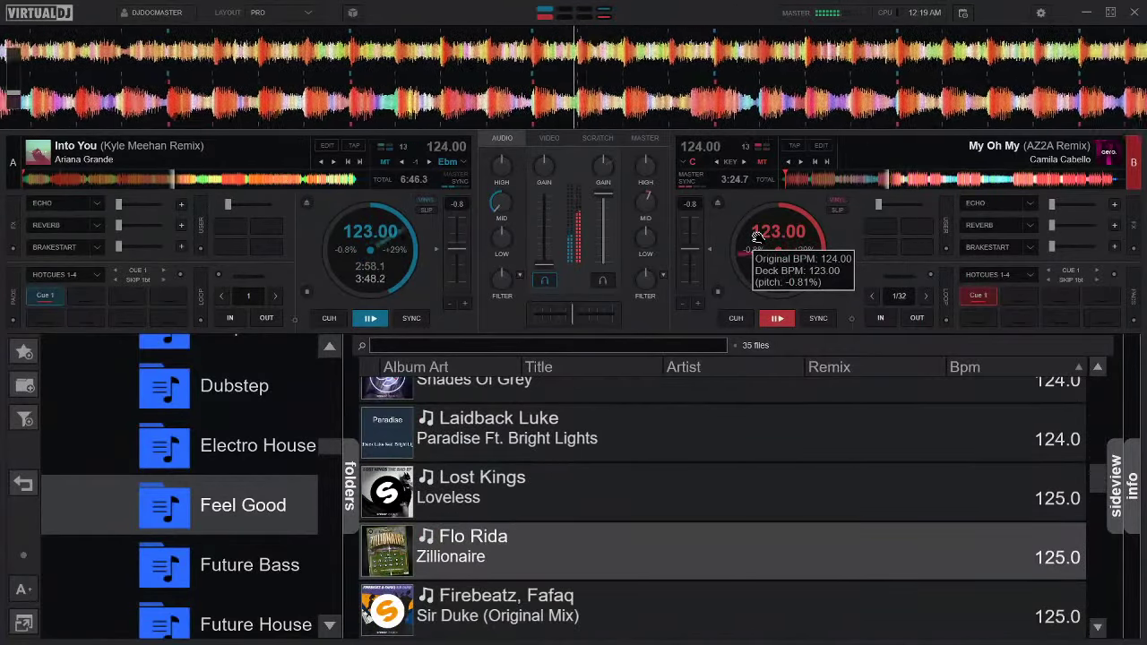
key(Down)
key(Down)
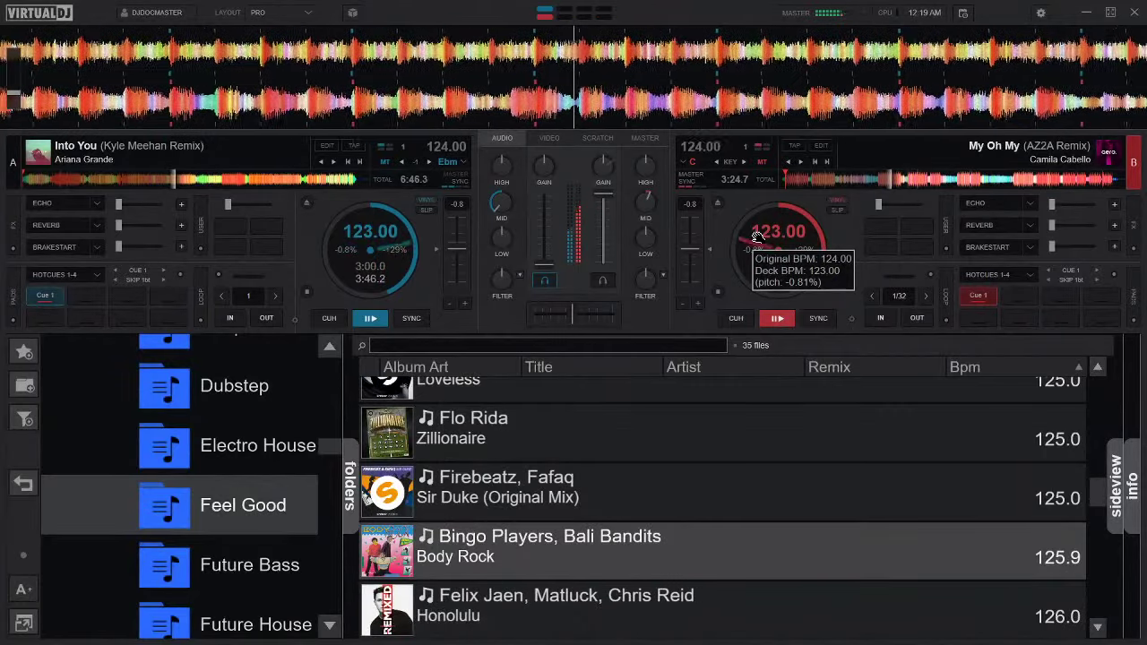
key(Down)
key(Down)
key(Down)
key(Down)
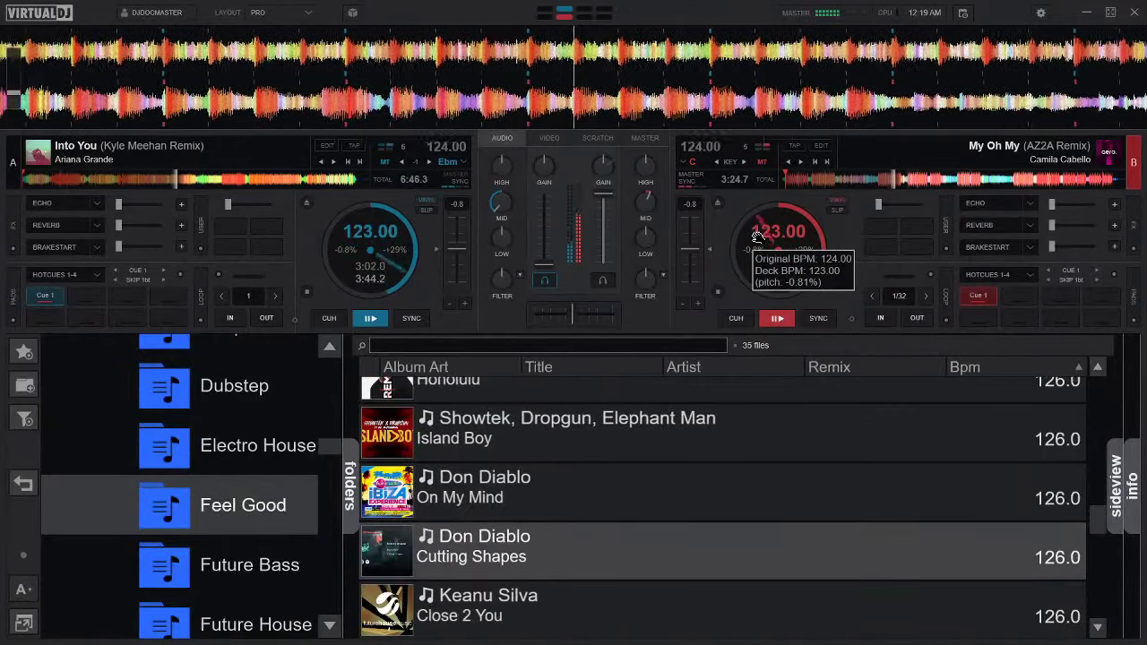
key(Down)
key(Down)
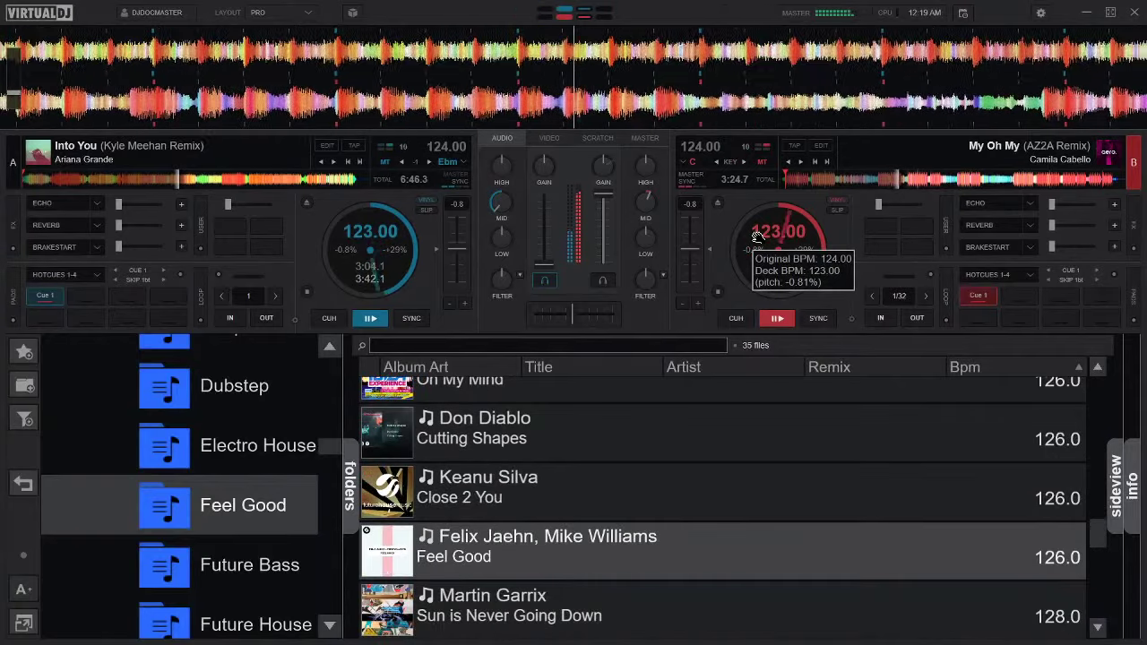
key(Left)
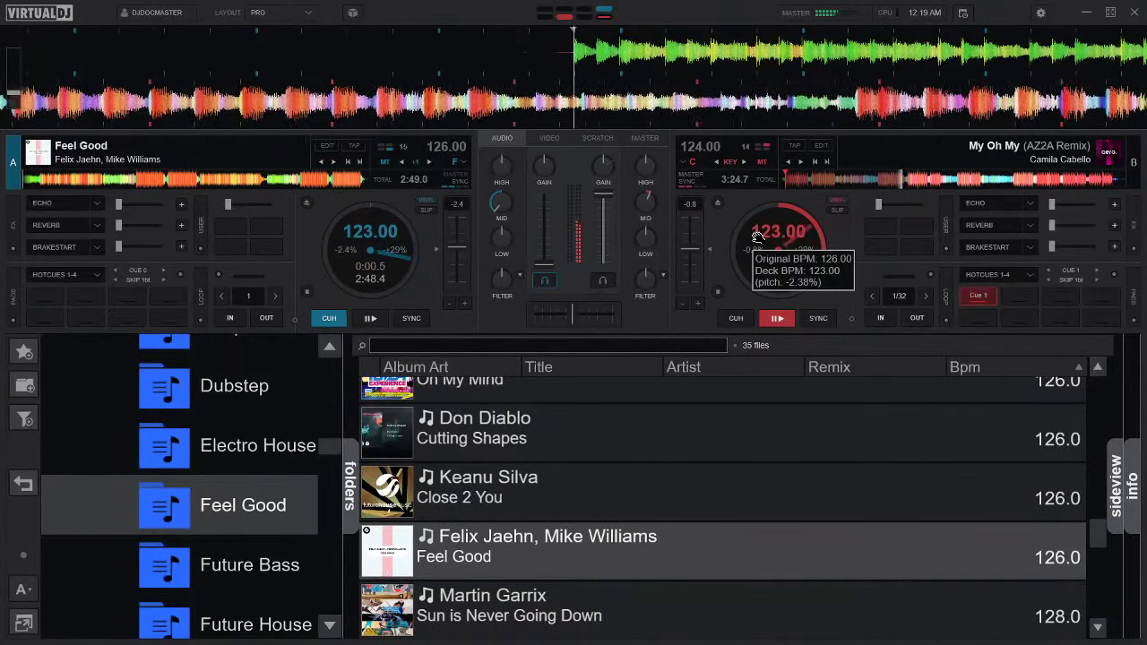
Play "Feel Good" on deck A, and replace its Cue 1 at the track's start with one set a beat further in.
key(1)
key(space)
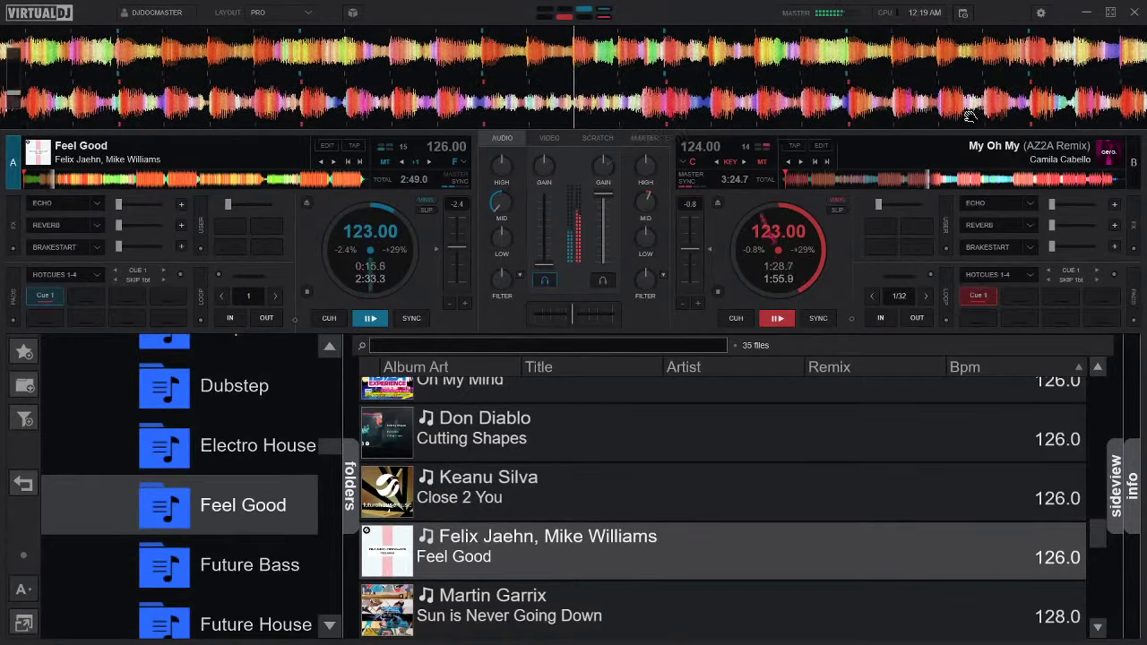
key(1)
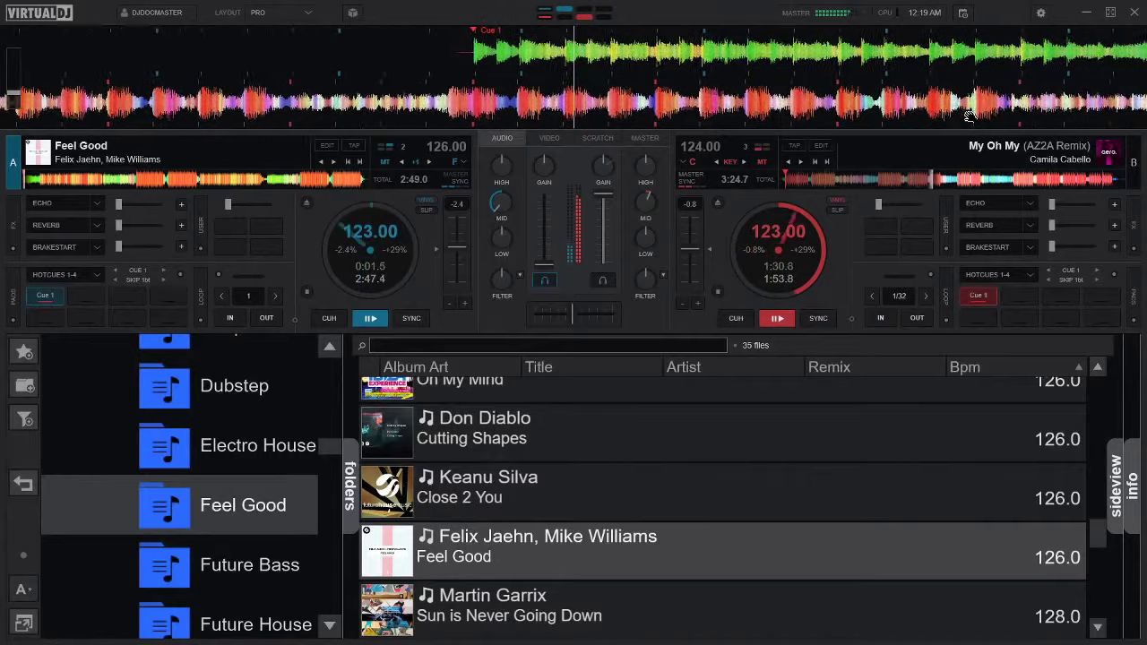
key(shift+1)
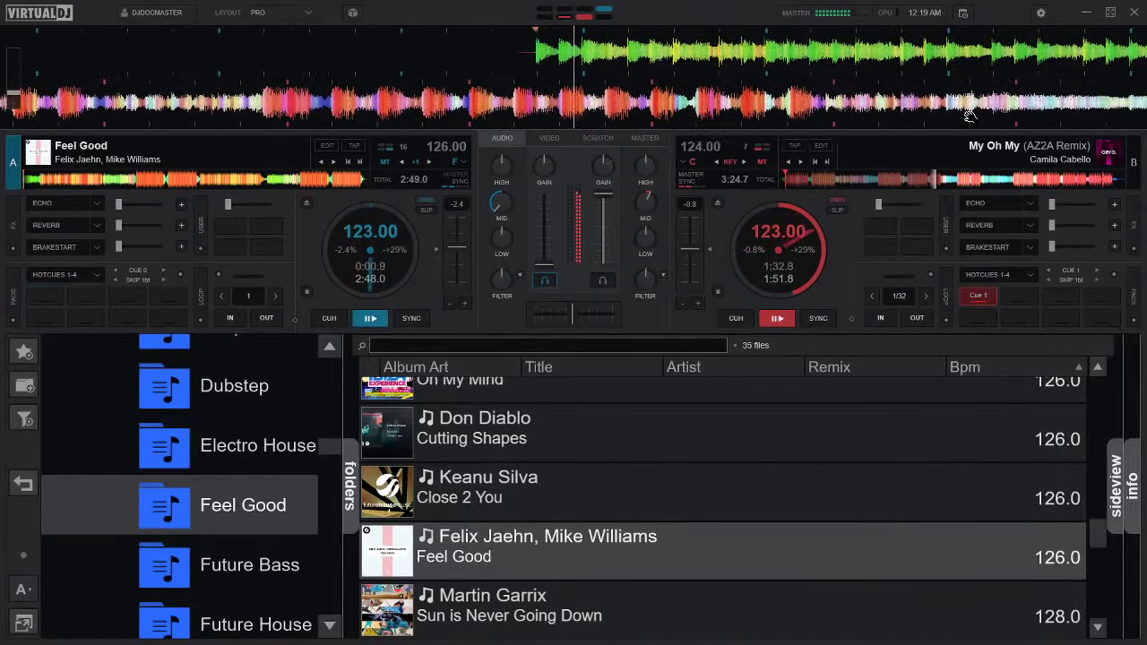
key(1)
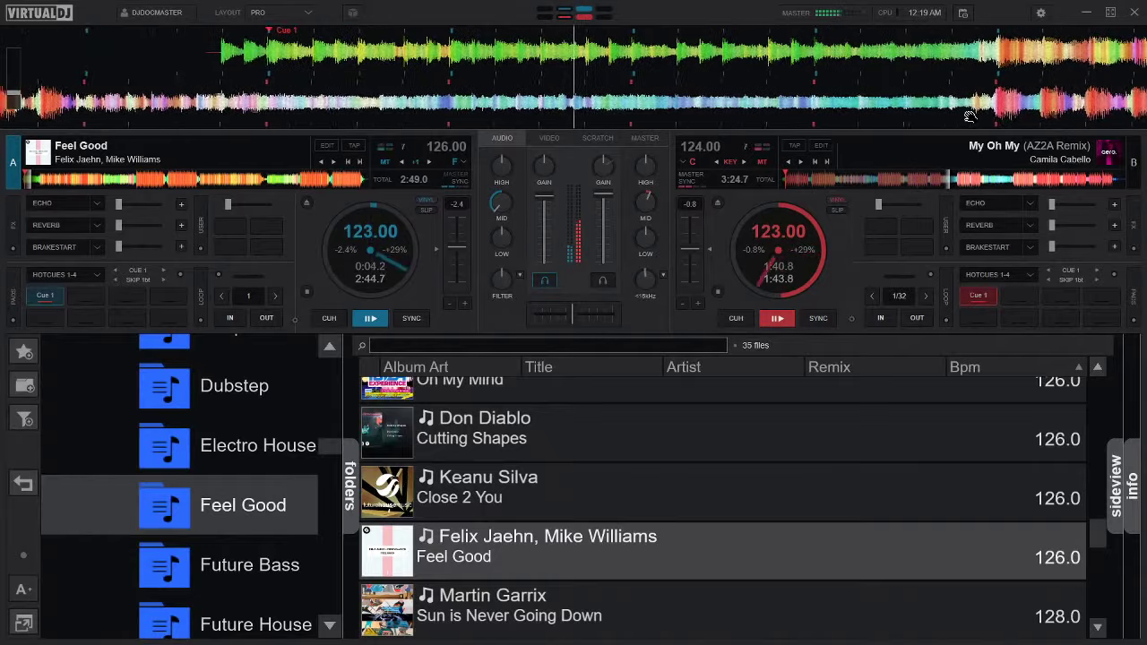
key(e)
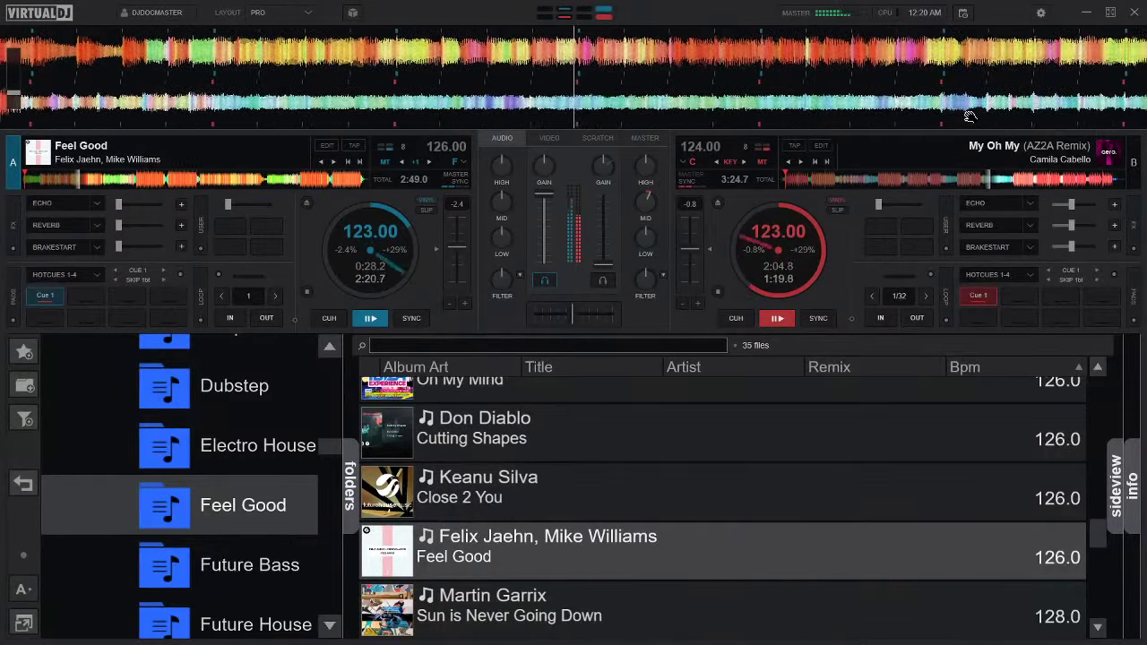
Look through the Feel Good playlist's 128 BPM tracks down to its end and back for the next deck B song.
key(Down)
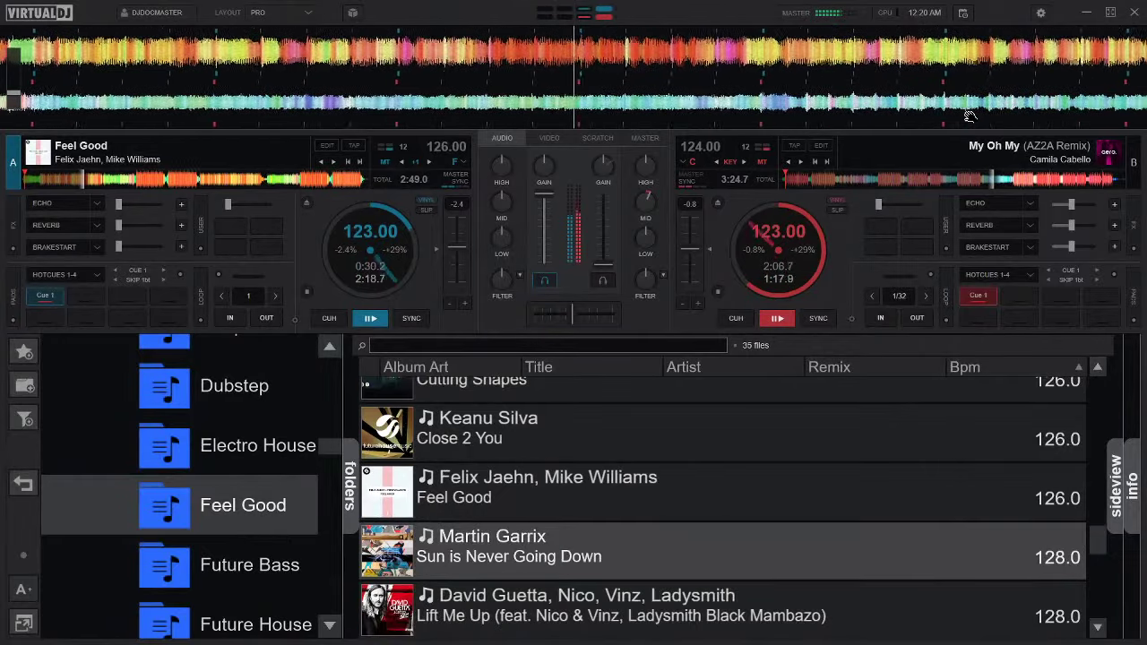
key(Down)
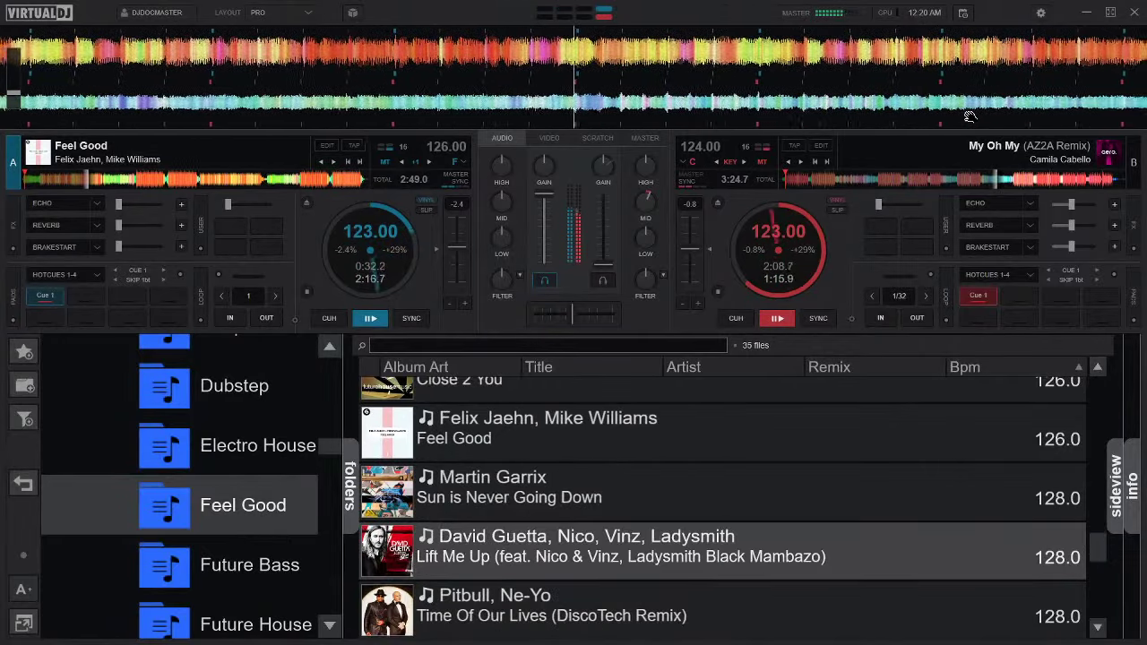
key(Down)
key(Down)
key(Down)
key(Down)
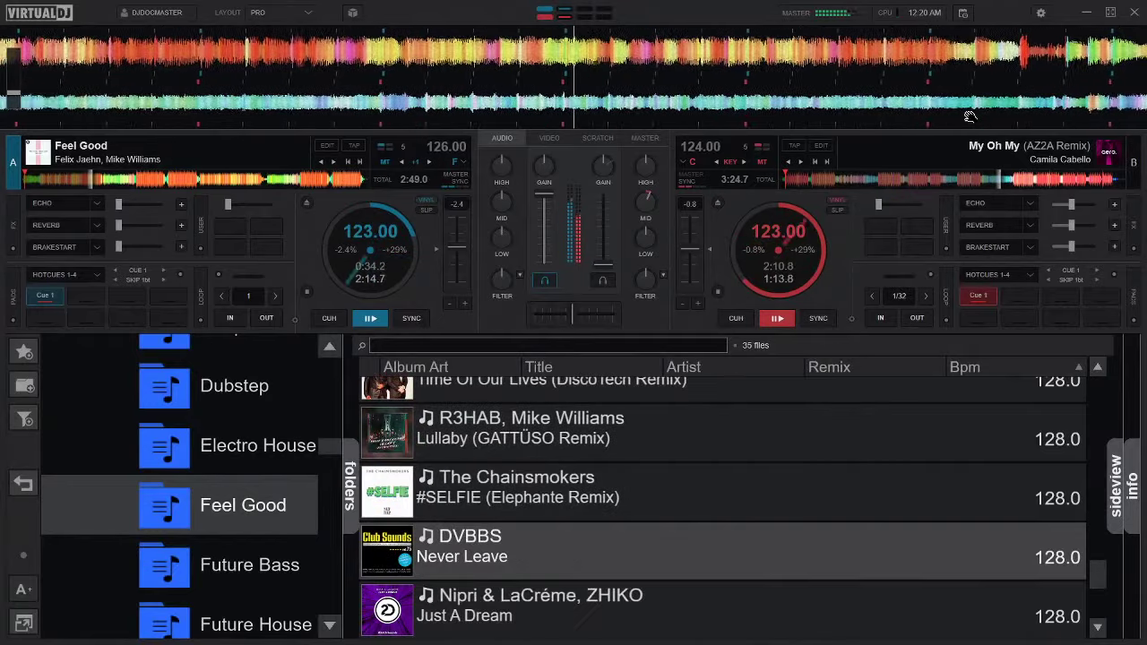
key(Down)
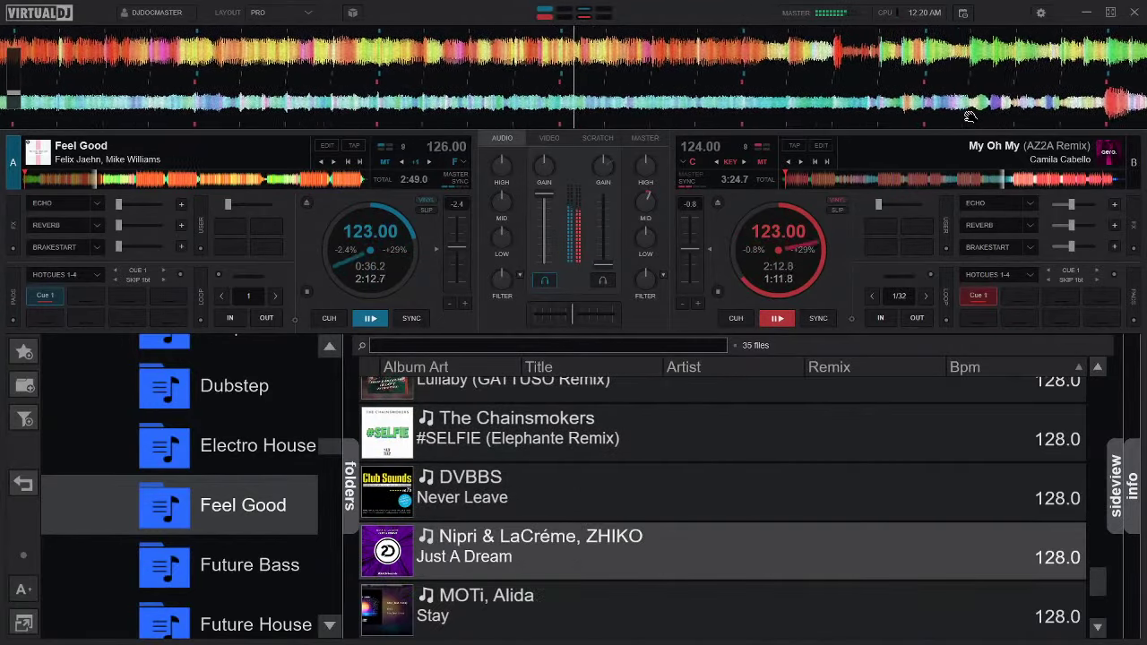
key(Down)
key(Down)
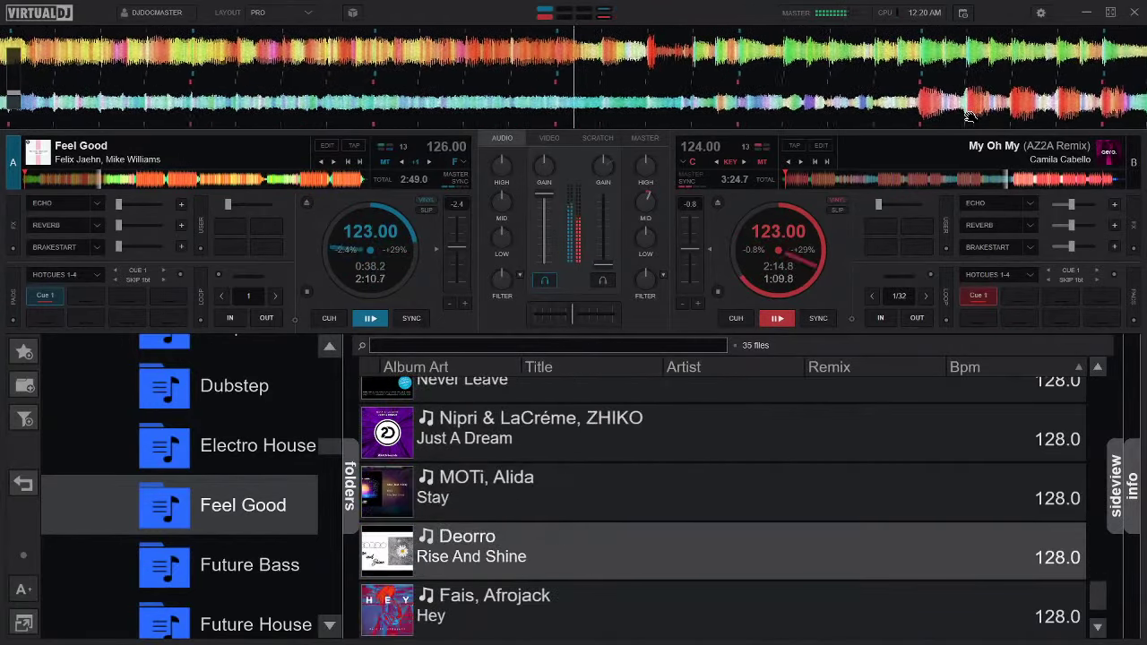
key(Down)
key(Down)
key(Up)
key(Up)
key(Up)
key(Up)
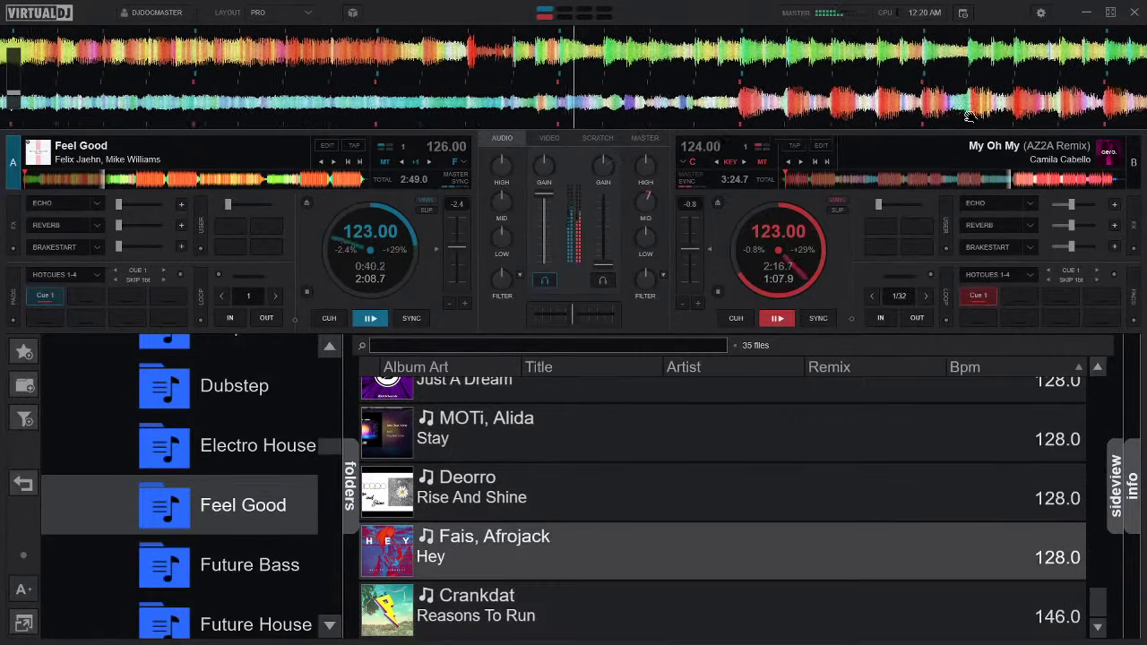
key(Up)
key(Up)
key(Up)
key(Up)
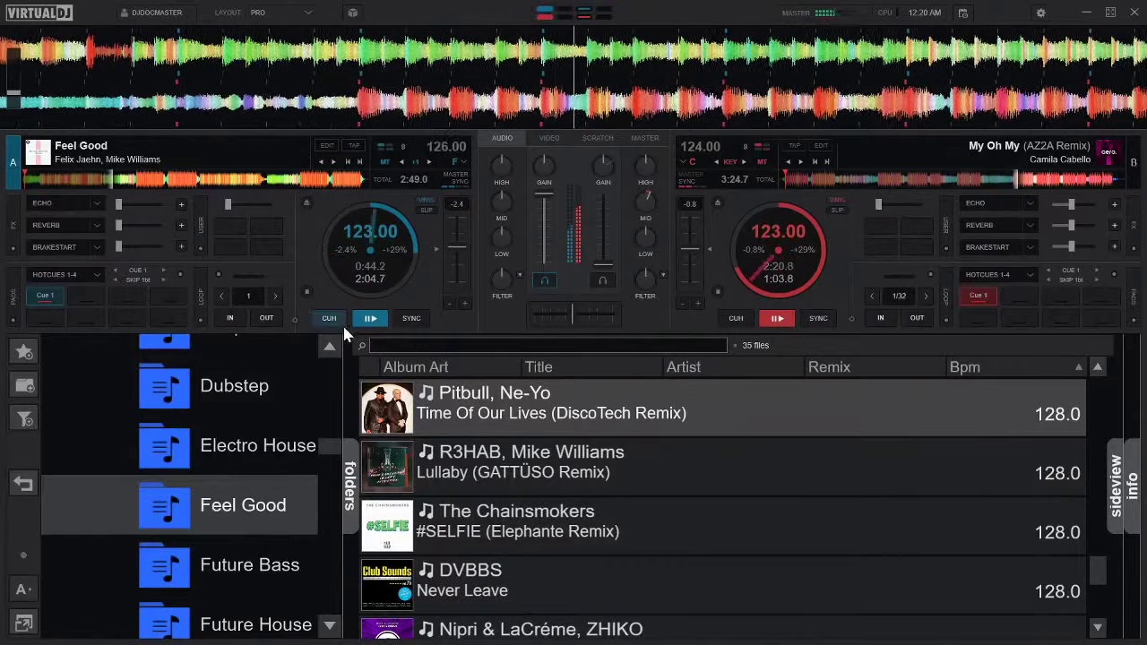
Open the House Warm-Up playlist and look through all its tracks for the next deck B song.
scroll(280, 578, down, 1)
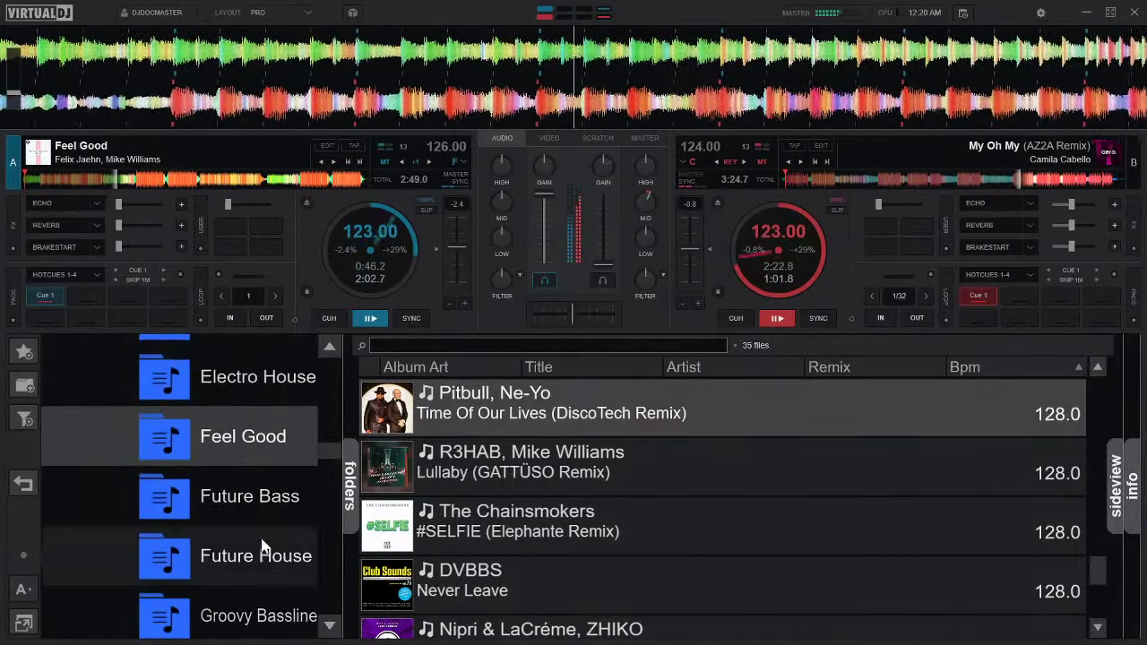
scroll(232, 617, down, 3)
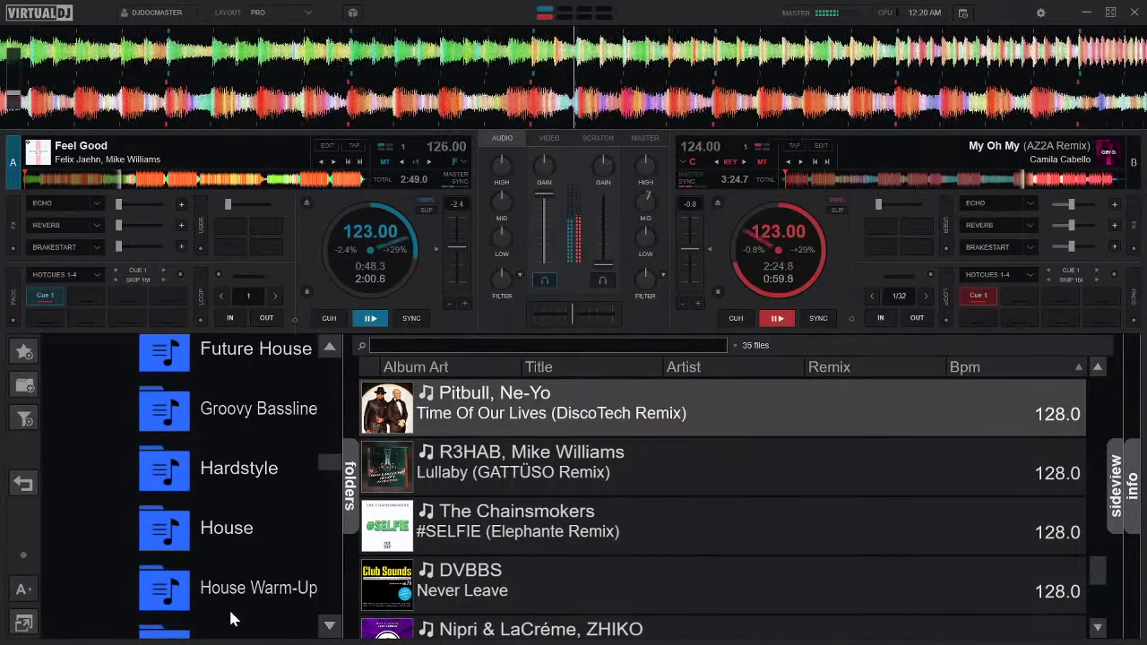
click(238, 574)
scroll(594, 574, down, 2)
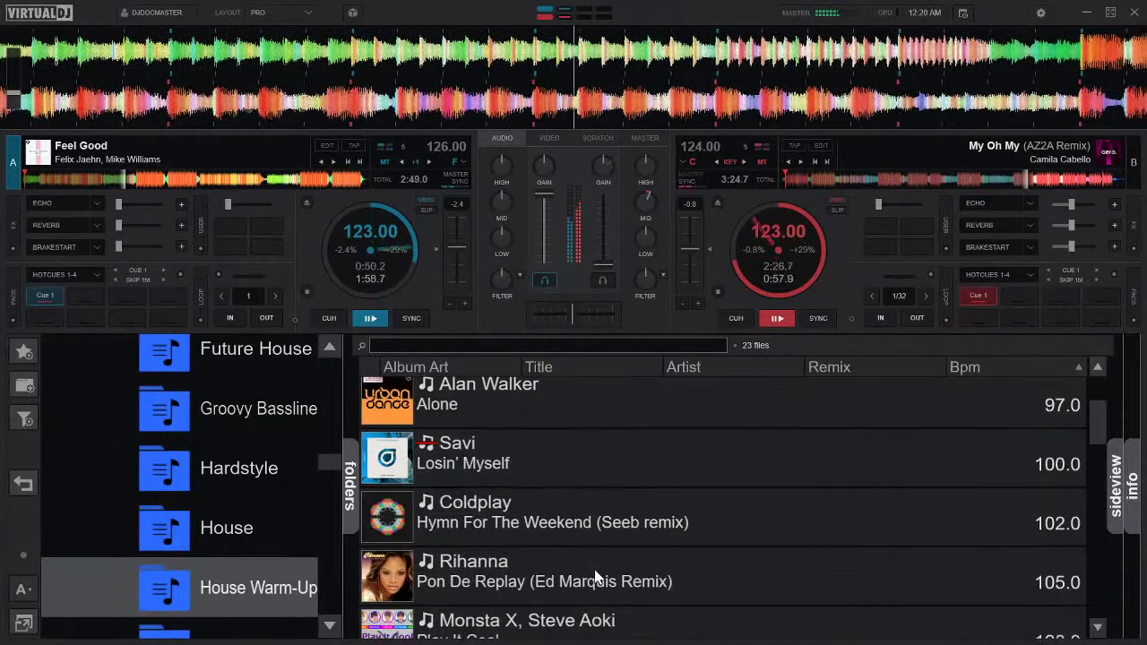
scroll(684, 500, down, 8)
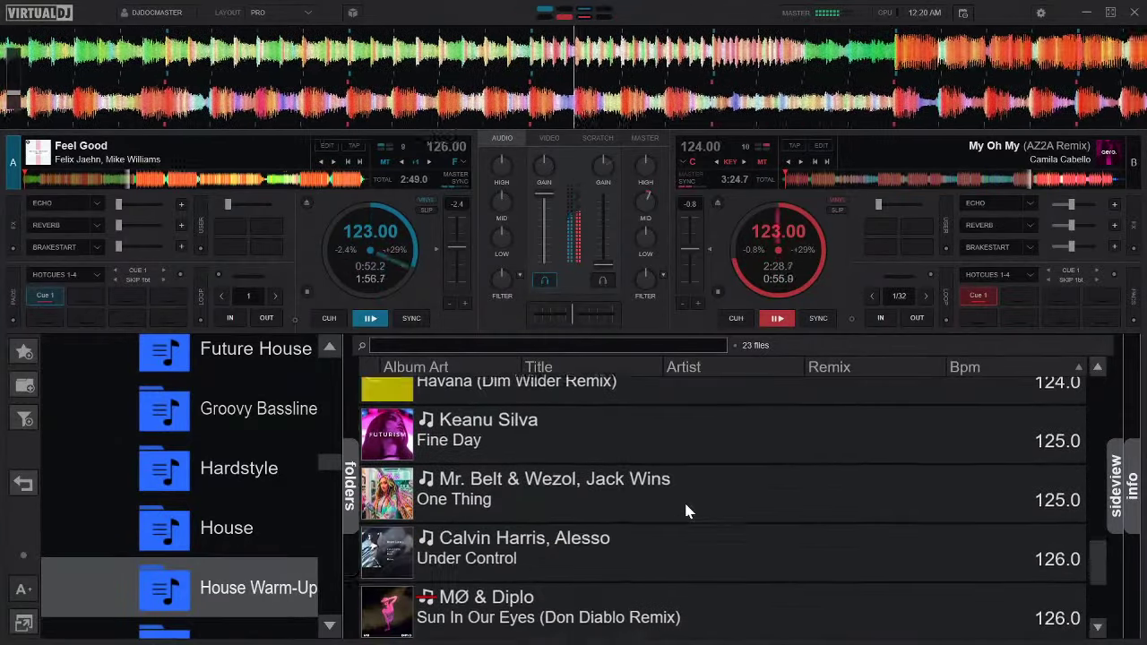
scroll(686, 512, down, 2)
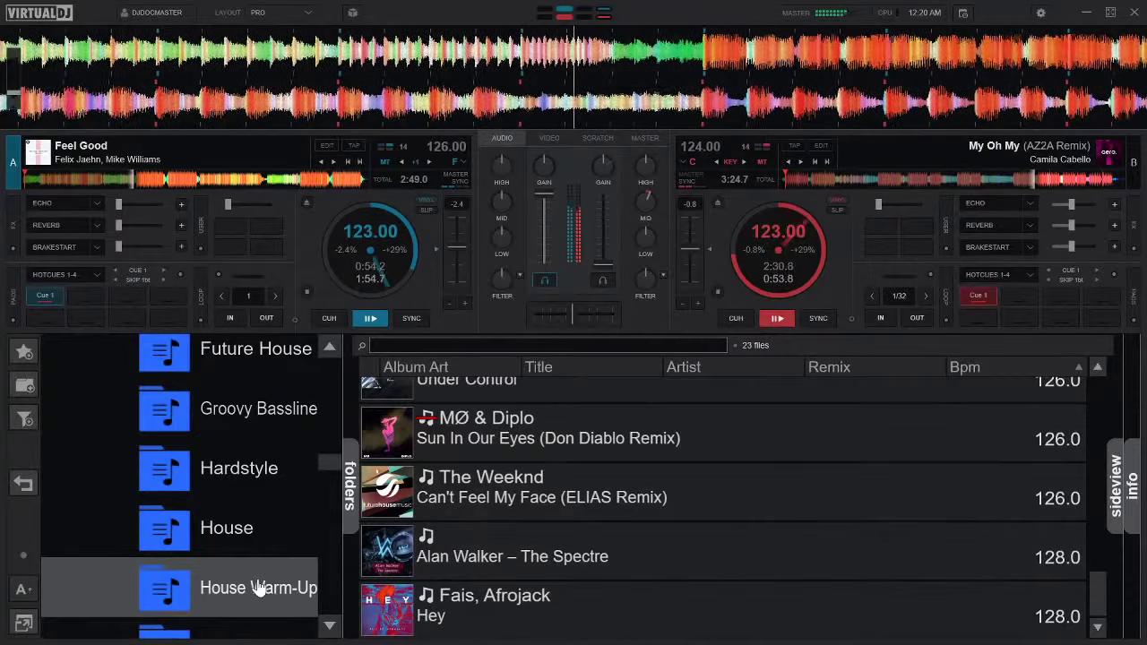
scroll(550, 520, up, 10)
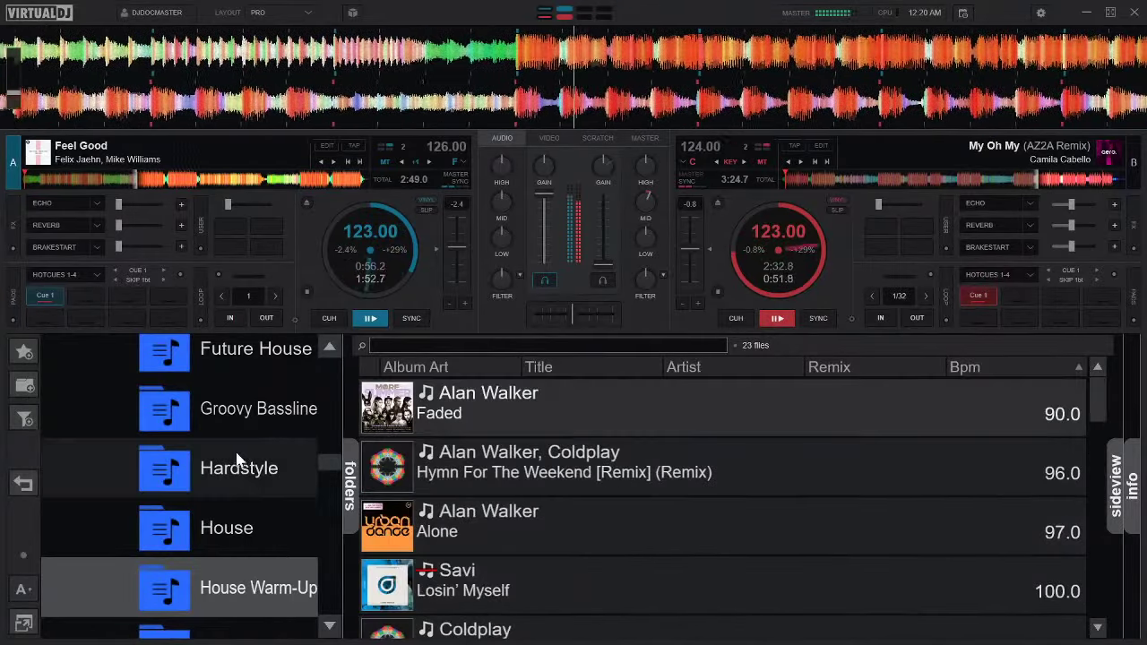
Reopen the Chill playlist and look back through it from its end to its slowest tracks.
scroll(231, 460, up, 1)
scroll(232, 460, up, 7)
click(242, 410)
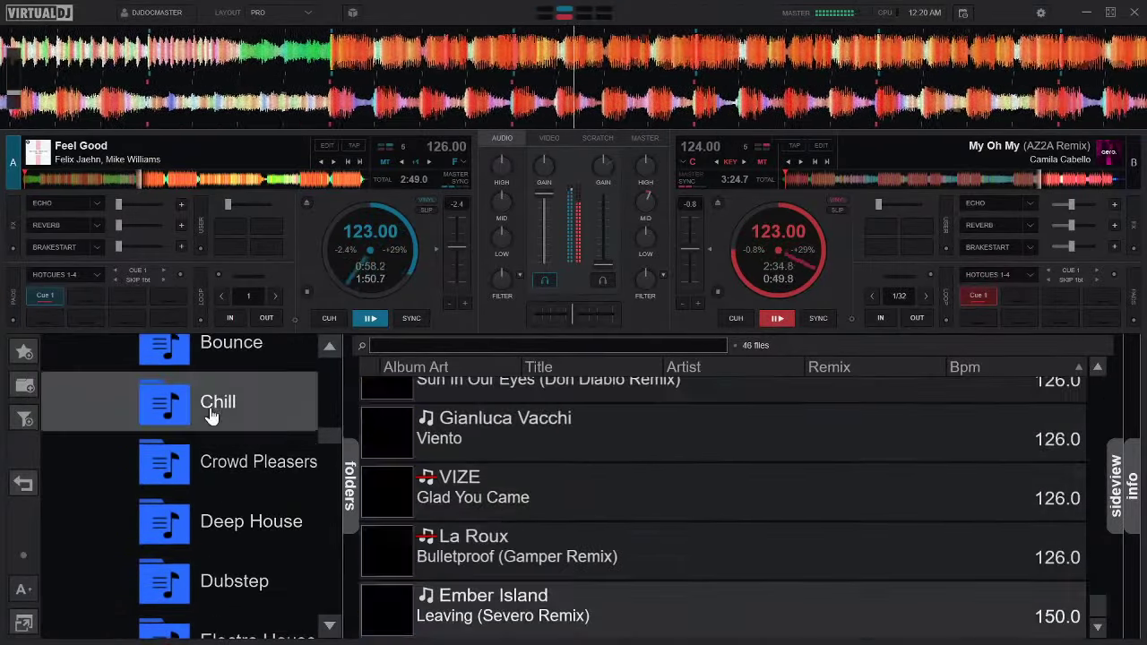
scroll(505, 518, up, 10)
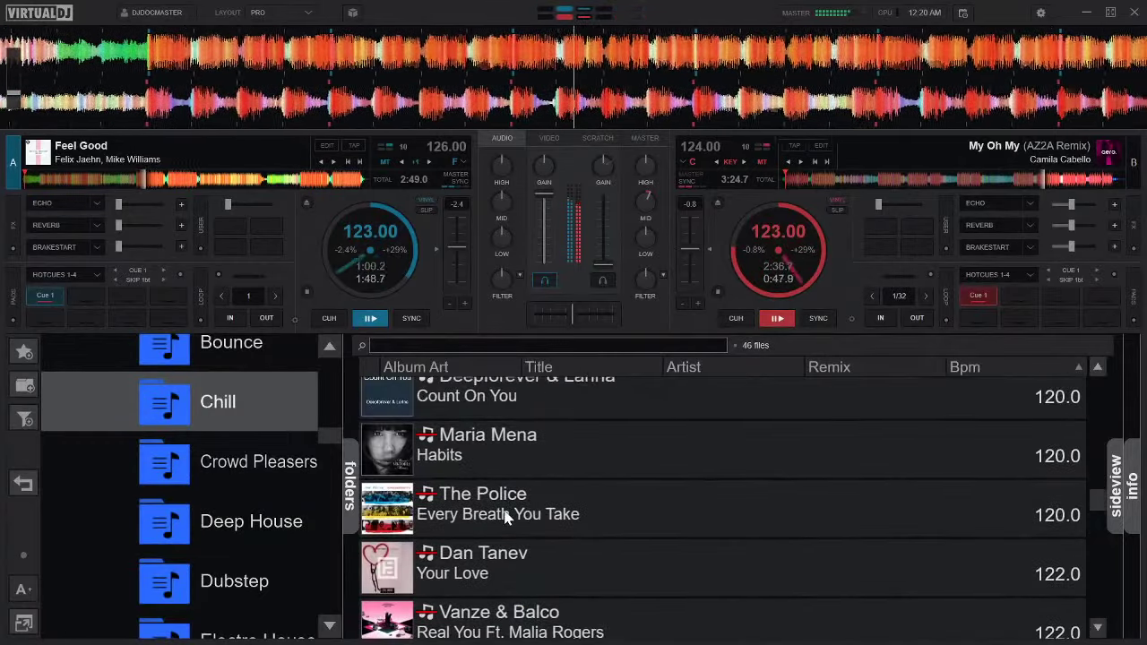
Load Diplo and SIDEPIECE's "On My Mind" from the Tech House playlist onto deck B, and jump ahead in it to Cue 2 and Cue 3.
scroll(291, 480, down, 4)
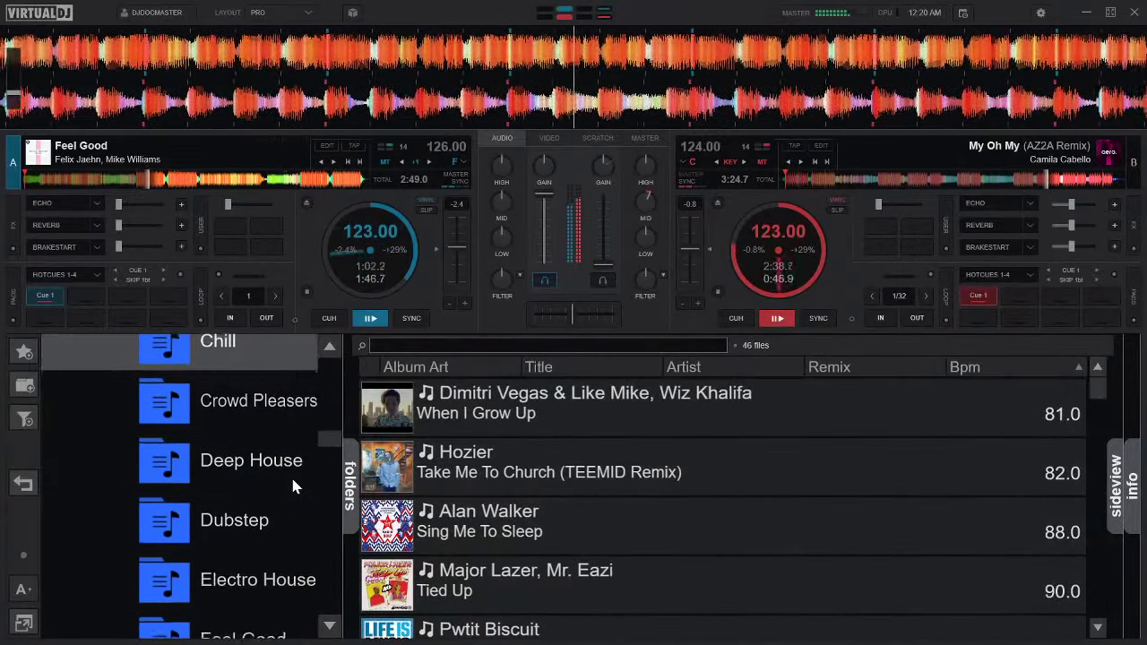
scroll(293, 484, down, 5)
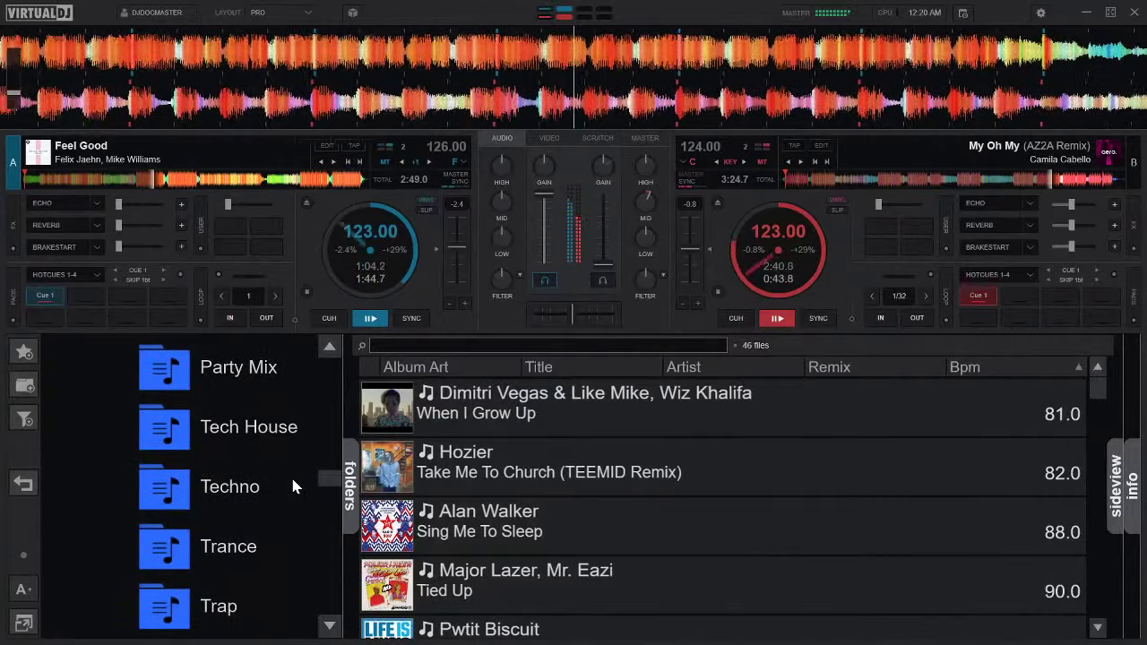
click(231, 439)
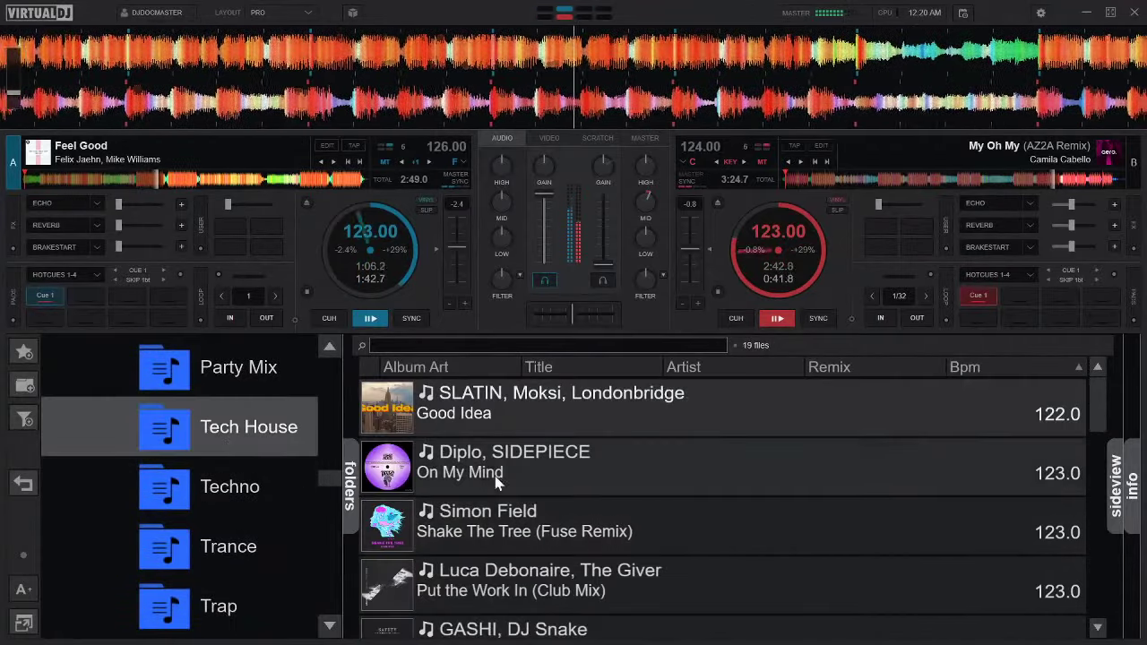
scroll(458, 472, down, 3)
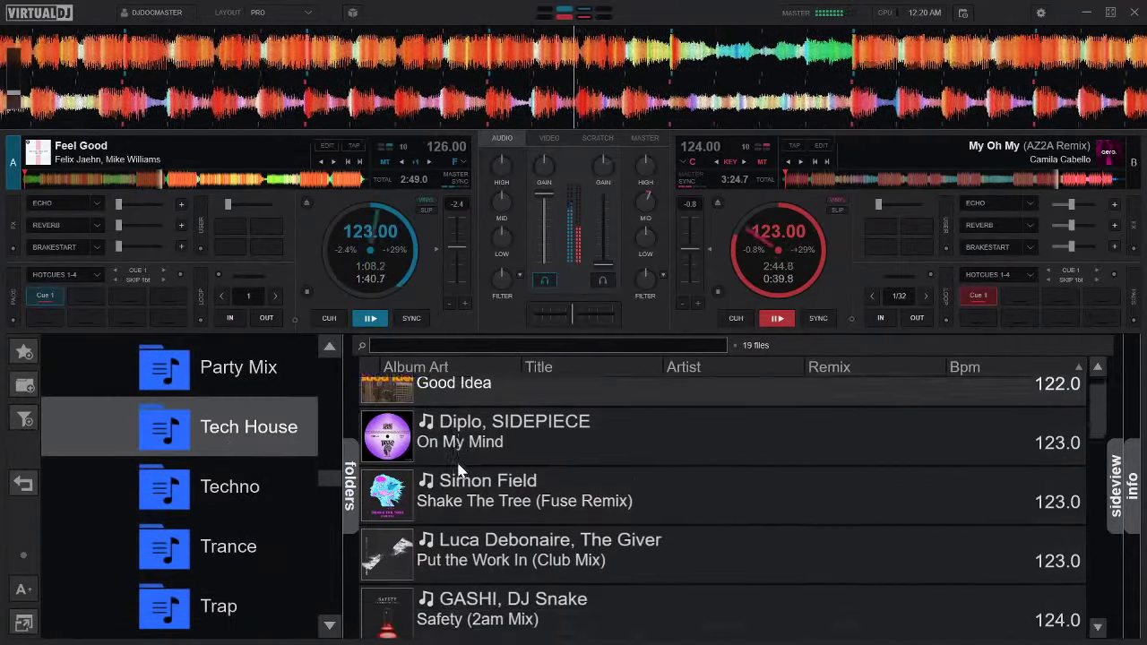
scroll(459, 472, up, 3)
drag(459, 466, 794, 266)
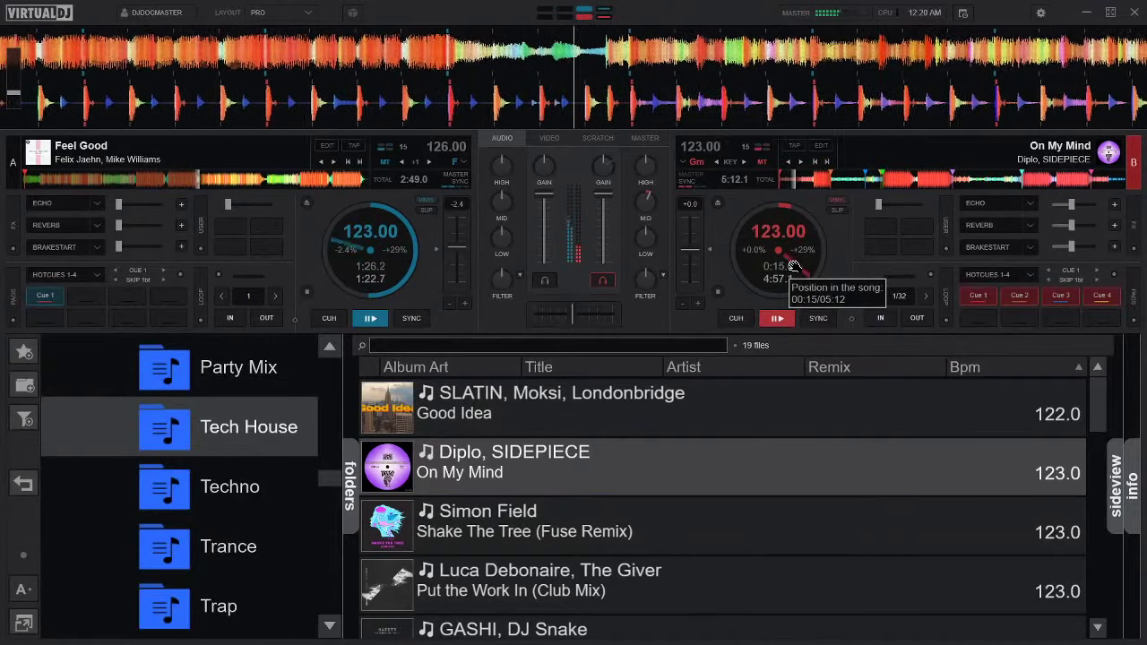
key(2)
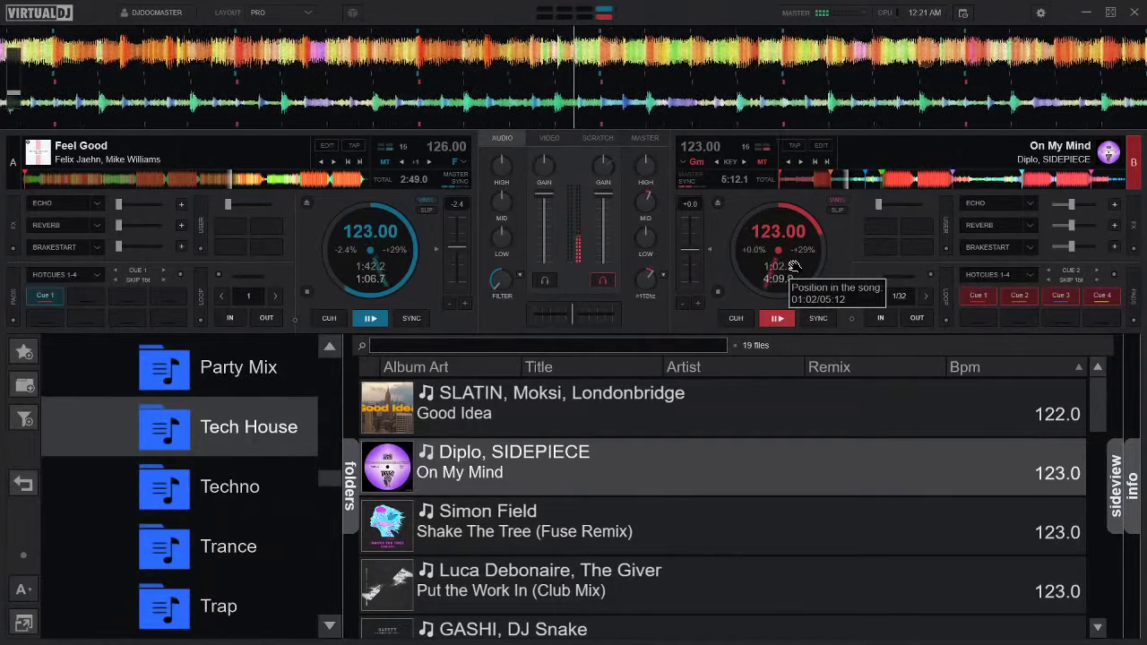
key(3)
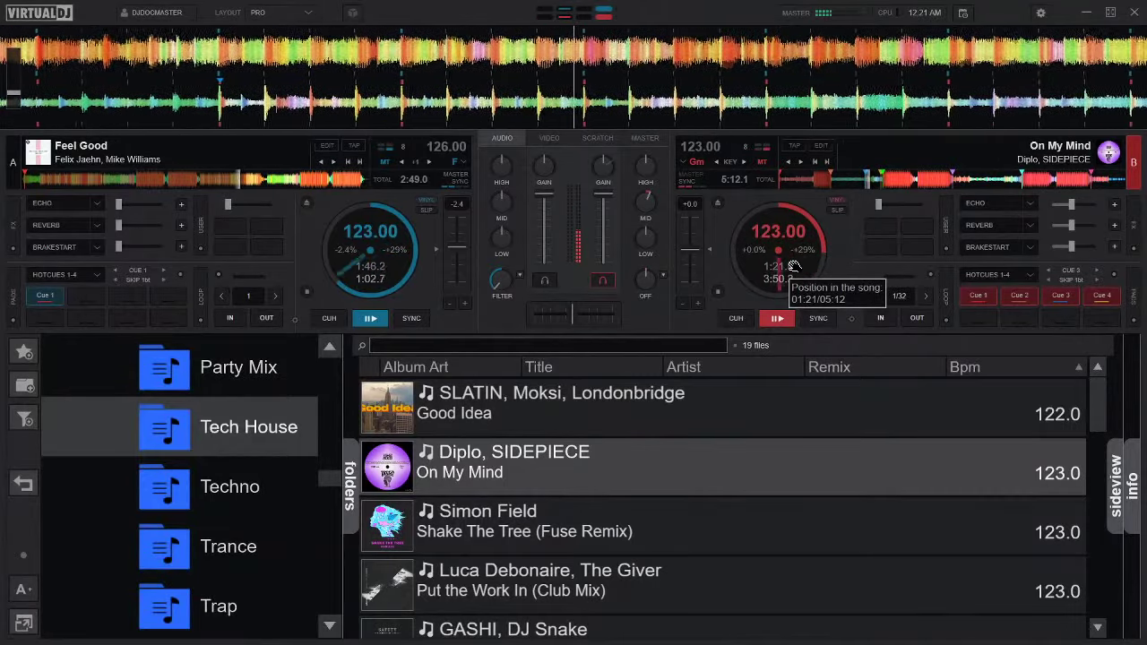
Look through the Tech House playlist's 123 to 126 BPM tracks for the next deck A song.
key(Down)
key(Down)
key(Down)
key(Down)
key(Down)
key(Down)
key(Down)
key(Down)
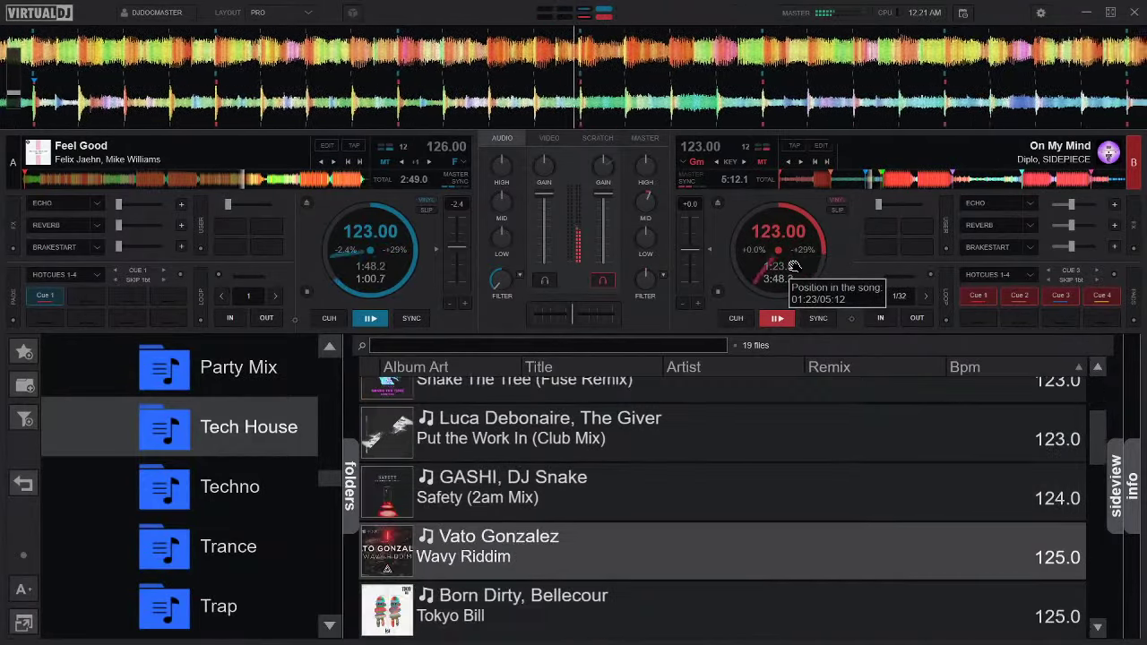
key(Down)
key(Down)
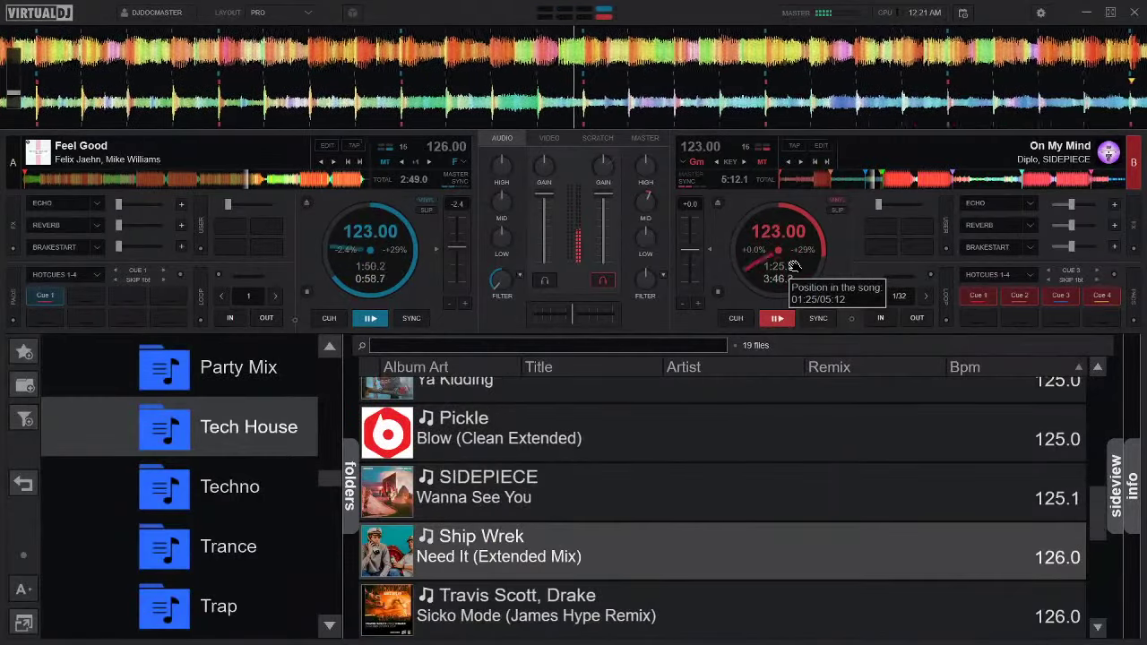
Load Luca Debonaire and The Giver's "Put the Work In (Club Mix)" onto deck A, replacing the song that is playing there.
key(Up)
key(Up)
key(Up)
key(Up)
key(Up)
key(Up)
key(Up)
key(Up)
key(Up)
key(Down)
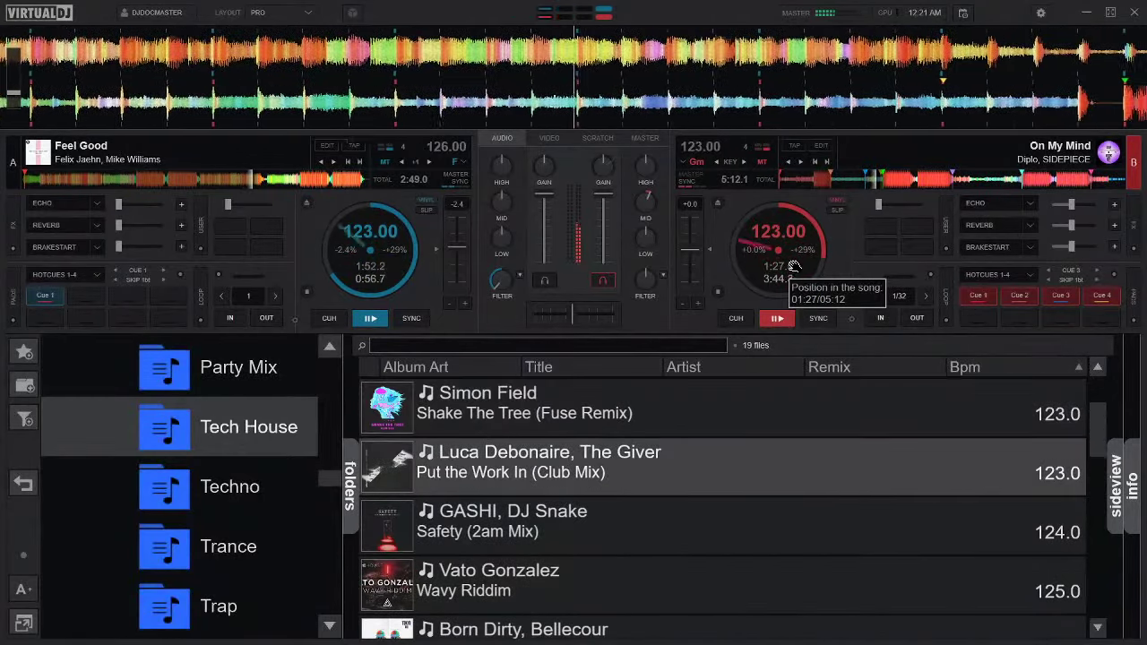
key(Return)
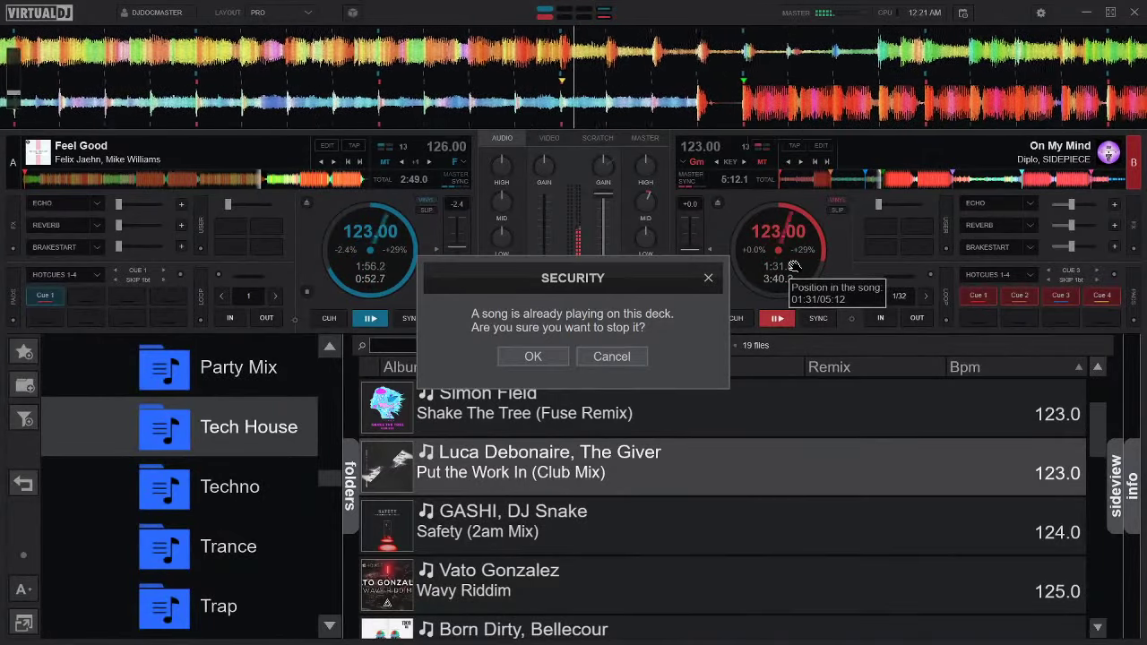
click(536, 356)
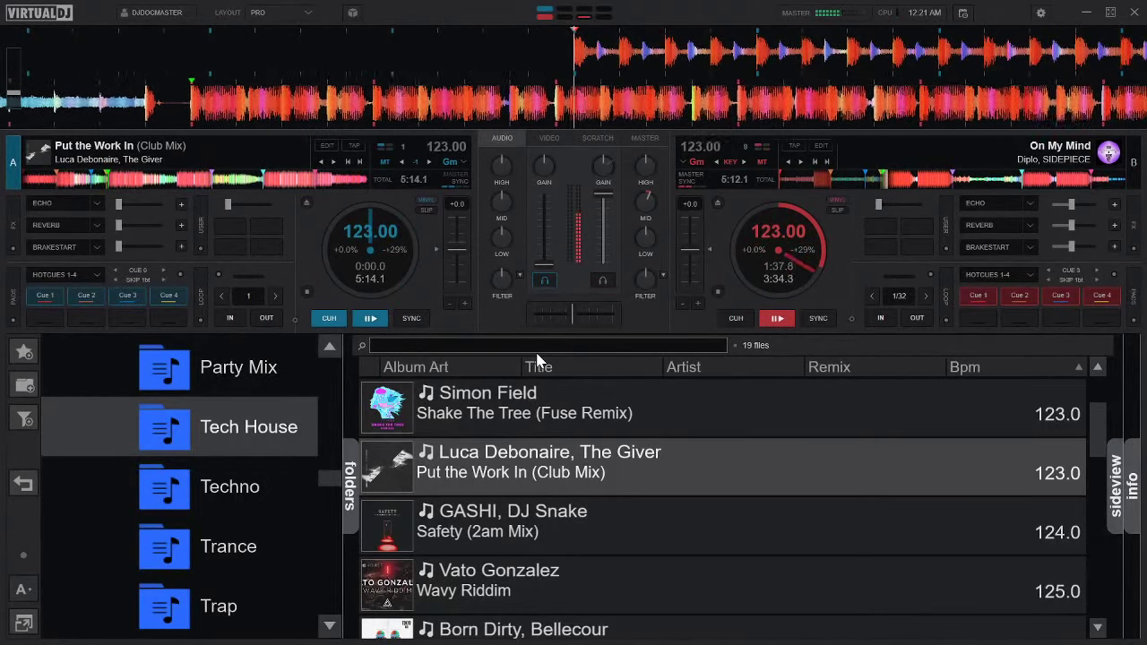
Play "Put the Work In" on deck A, preview it from Cue 6, and return to Cue 1.
key(space)
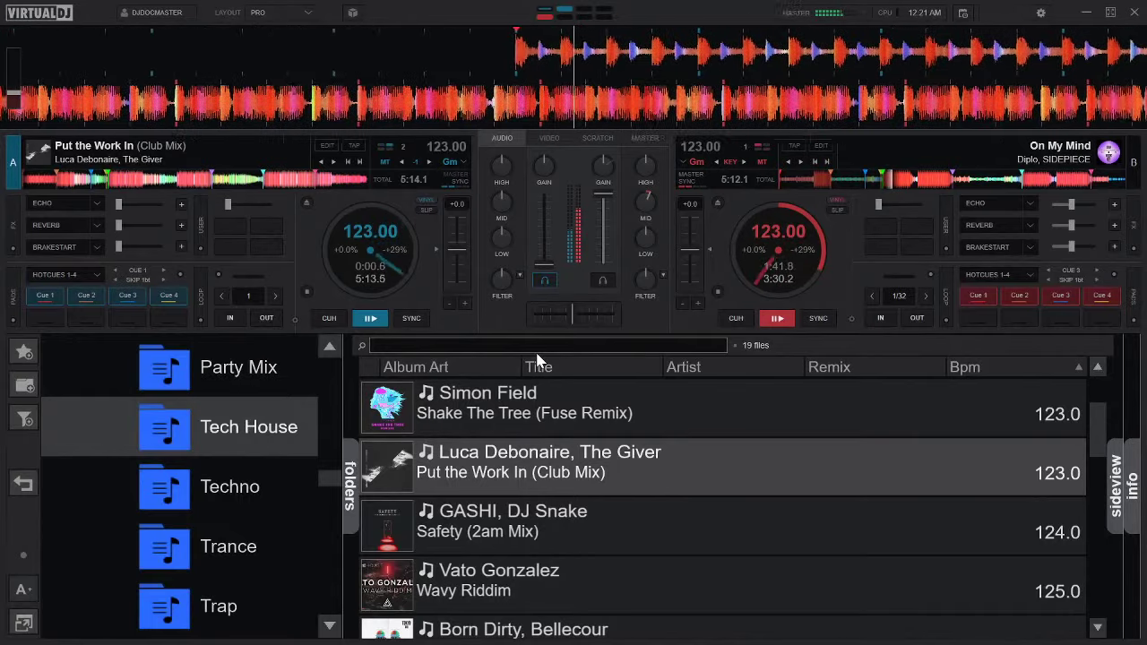
key(shift)
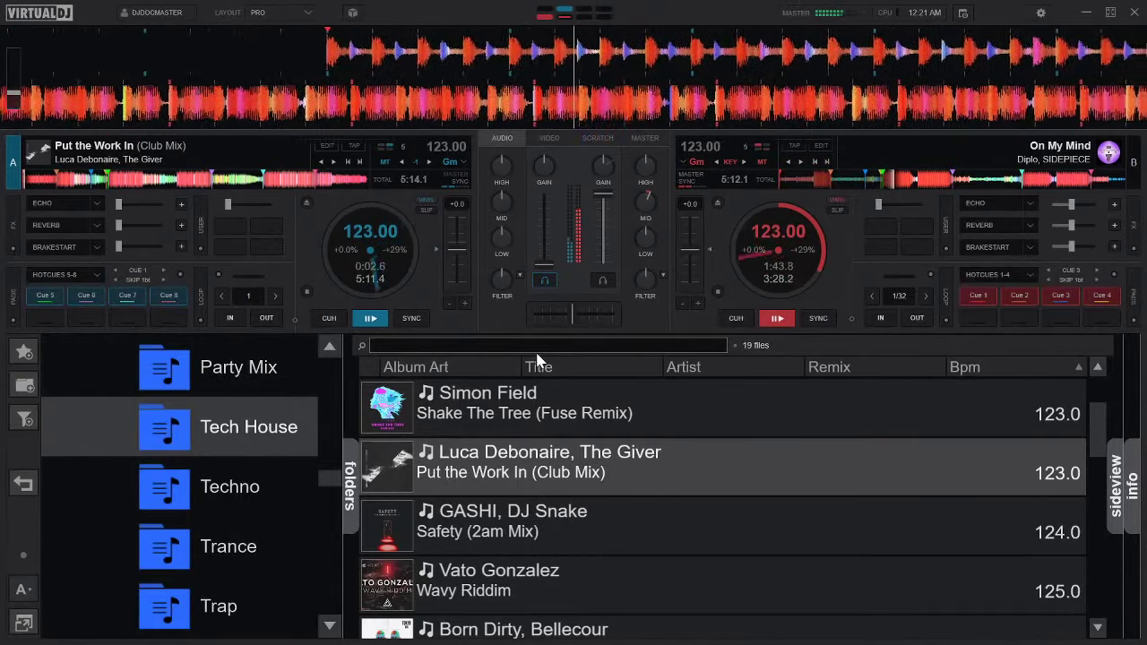
key(6)
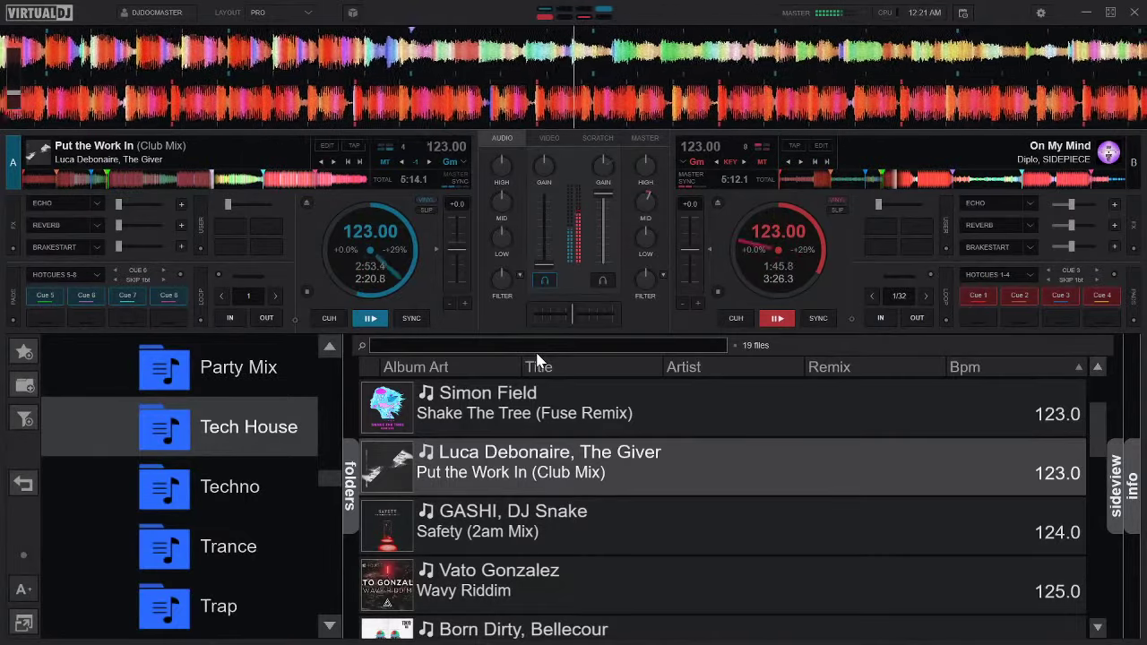
key(1)
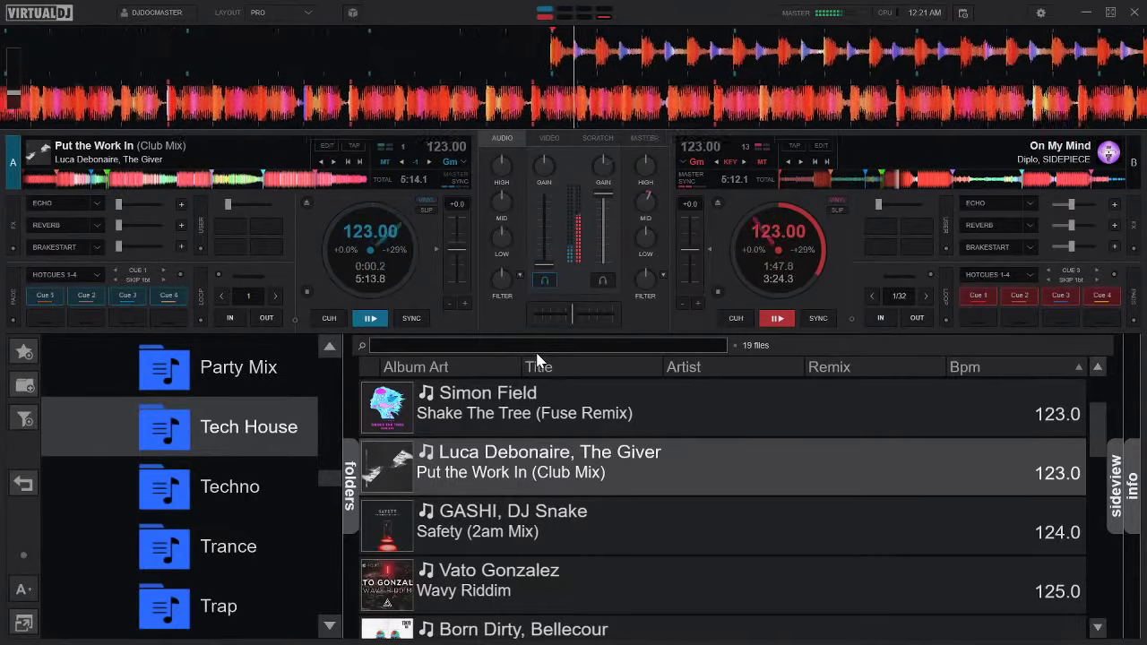
Pause deck A and restart "Put the Work In" from Cue 1 in time with deck B.
key(space)
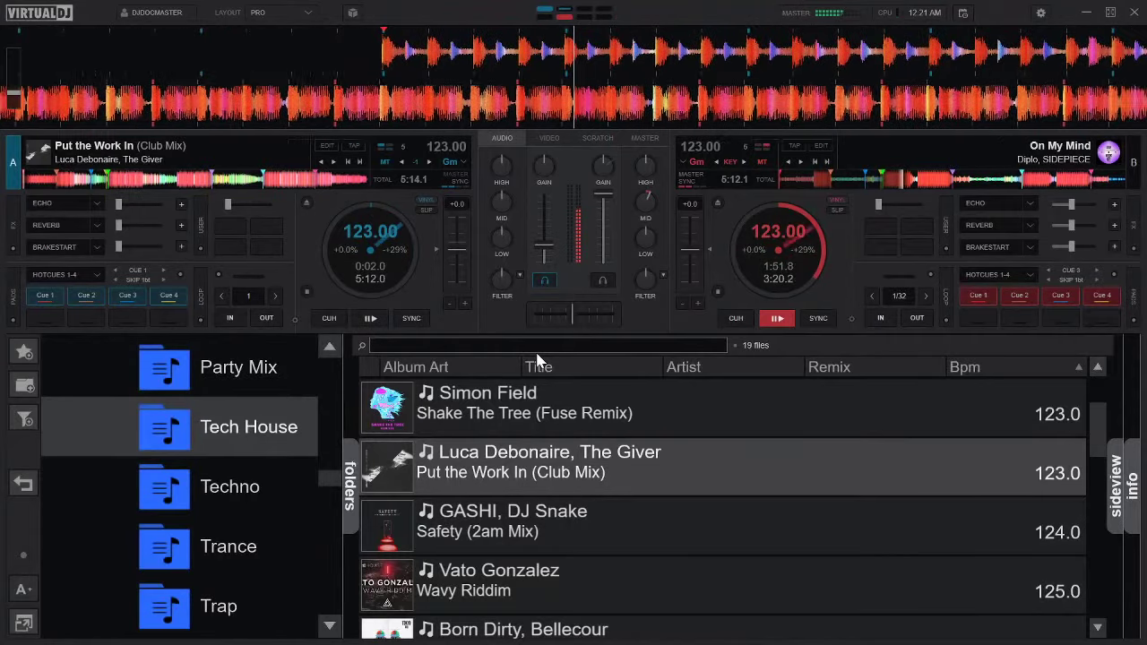
key(1)
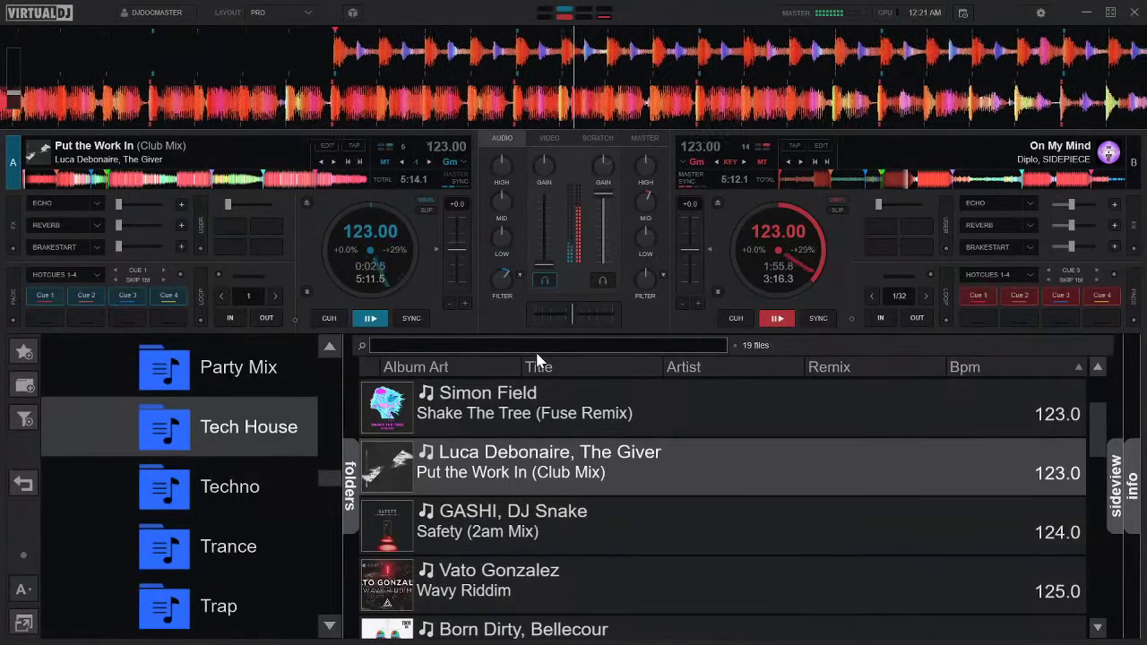
key(1)
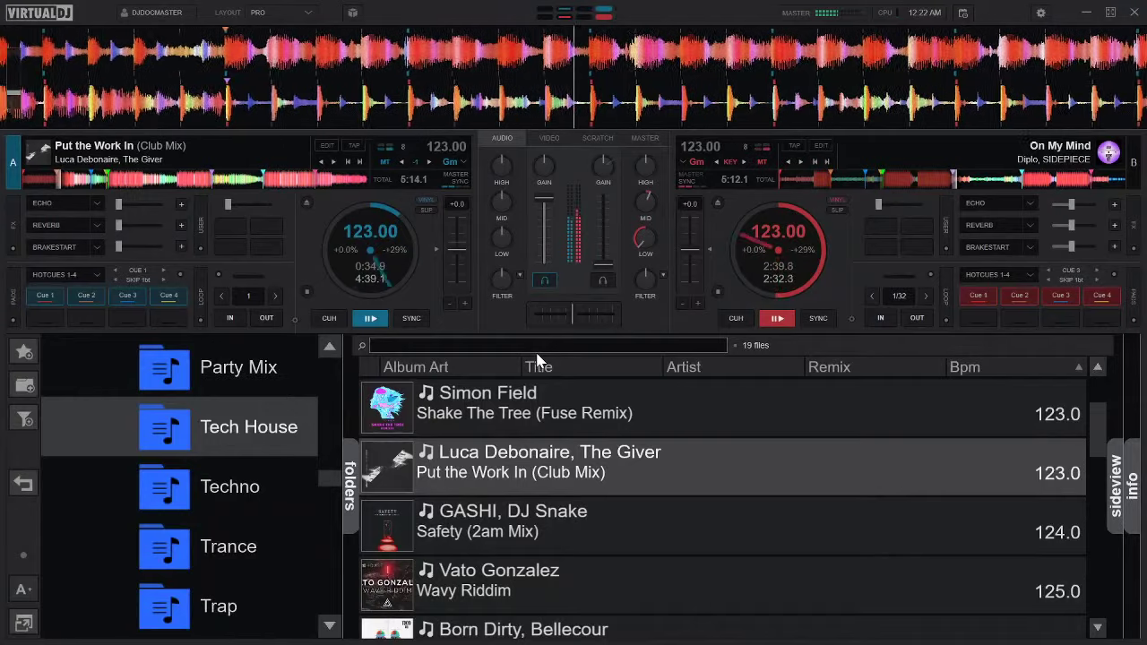
Load "Switch (DES3ETT Remix)" from the Tech House playlist onto deck B and start it from Cue 1.
key(Down)
key(Down)
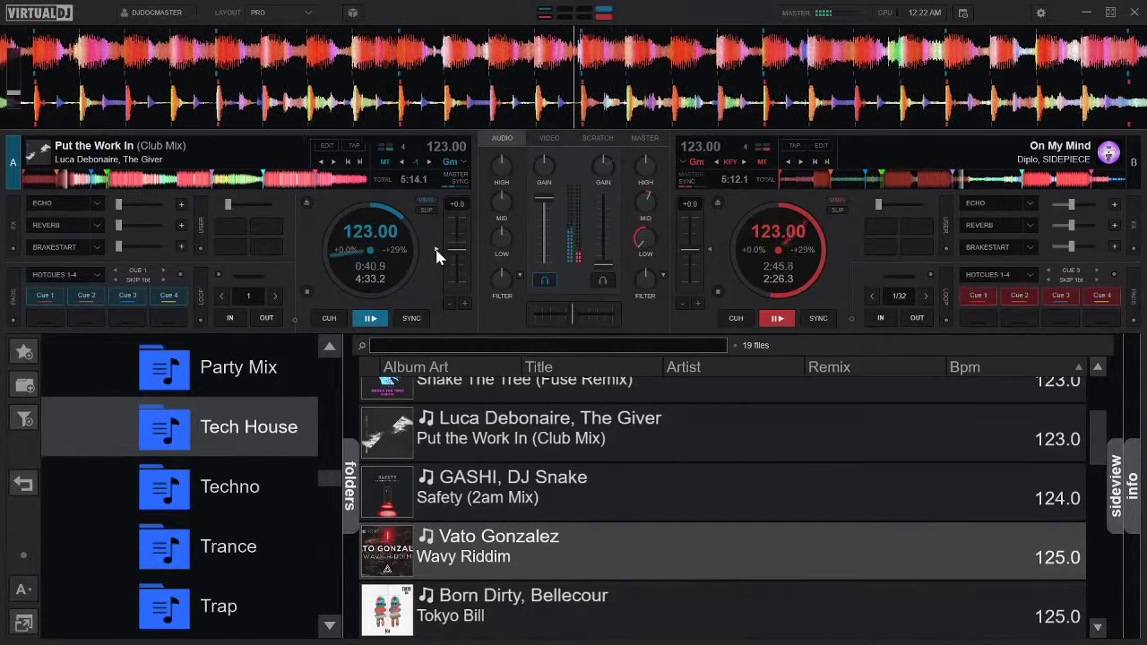
scroll(592, 565, down, 4)
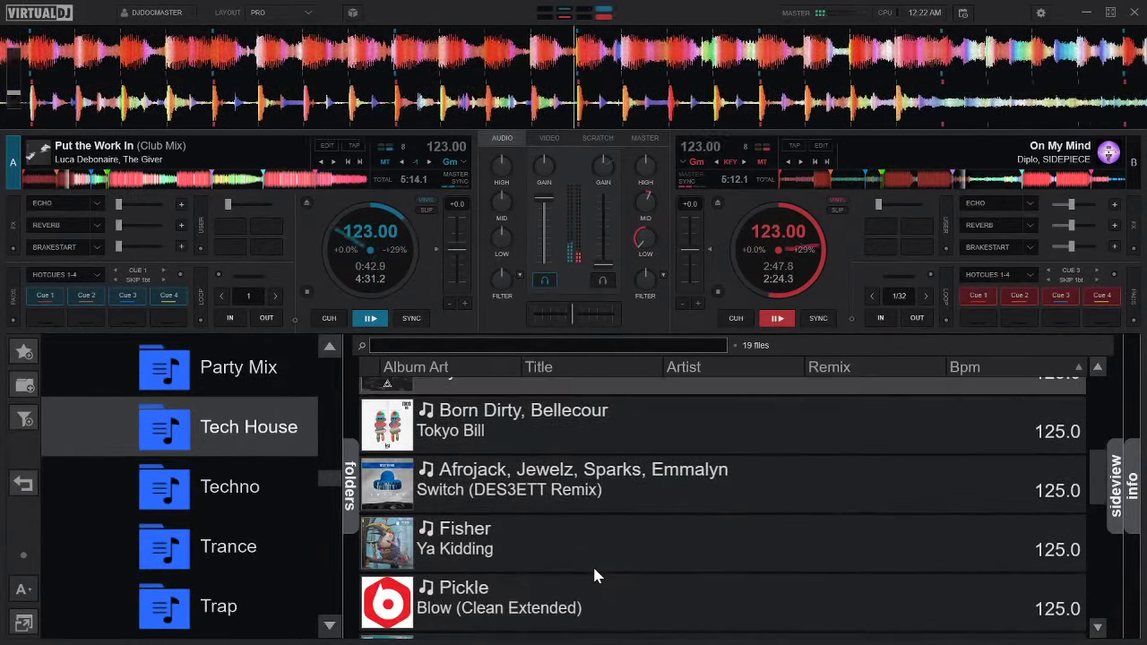
drag(569, 484, 768, 260)
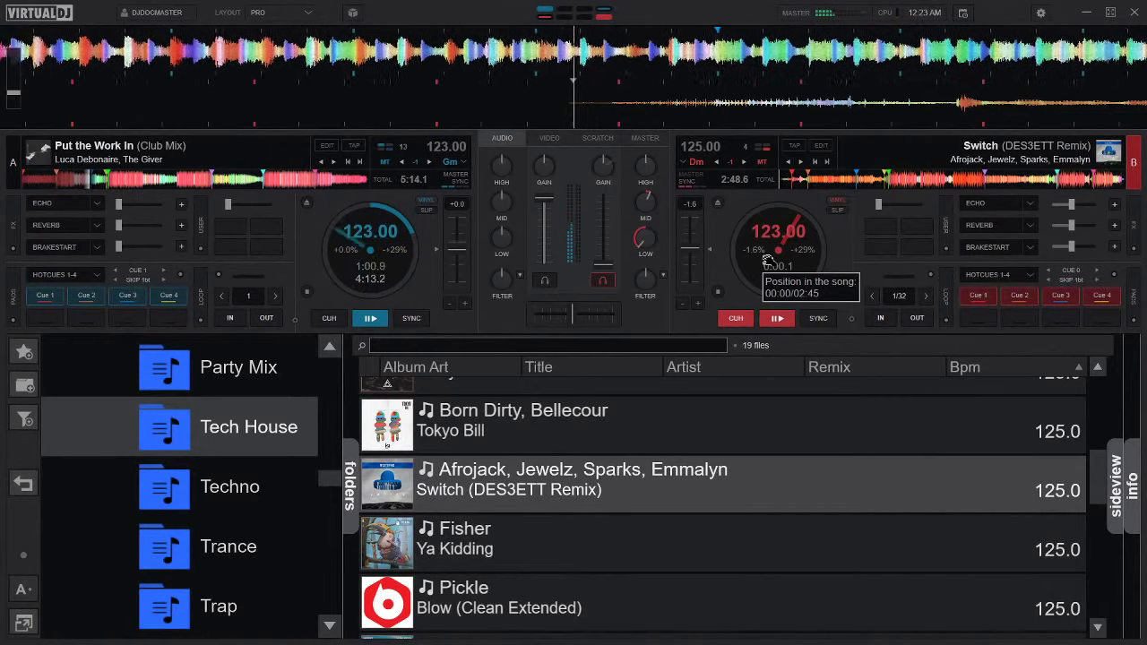
key(1)
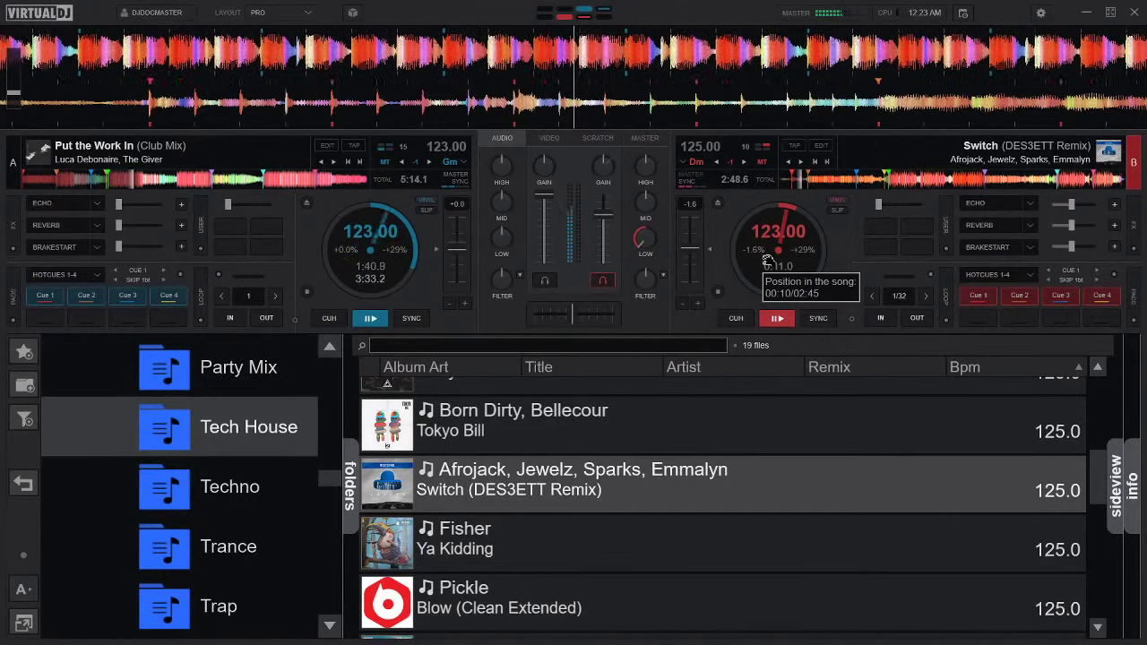
key(1)
scroll(769, 261, up, 2)
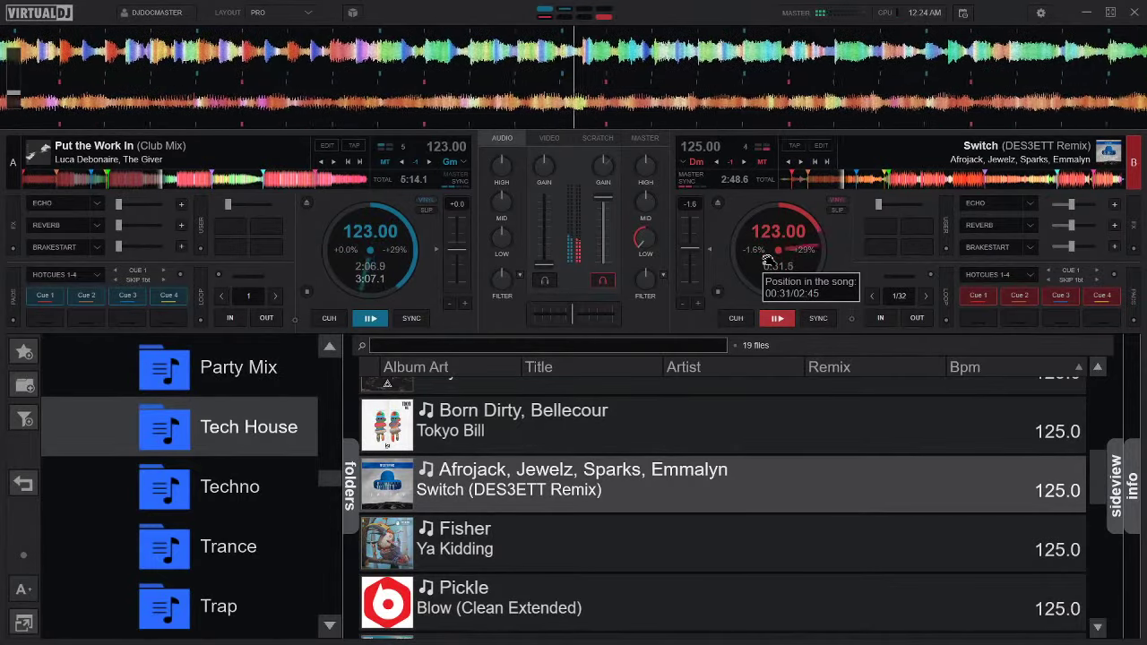
Load SIDEPIECE's "Wanna See You" from the Tech House playlist onto deck A and start playing it.
key(Down)
key(Down)
key(Down)
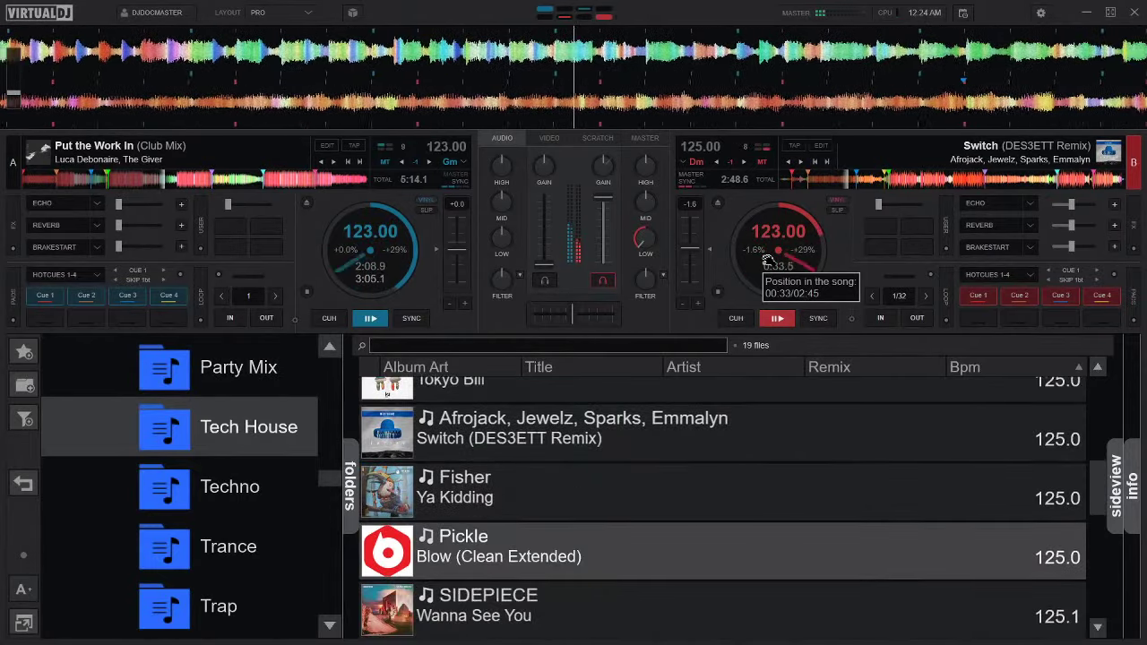
key(Down)
key(Up)
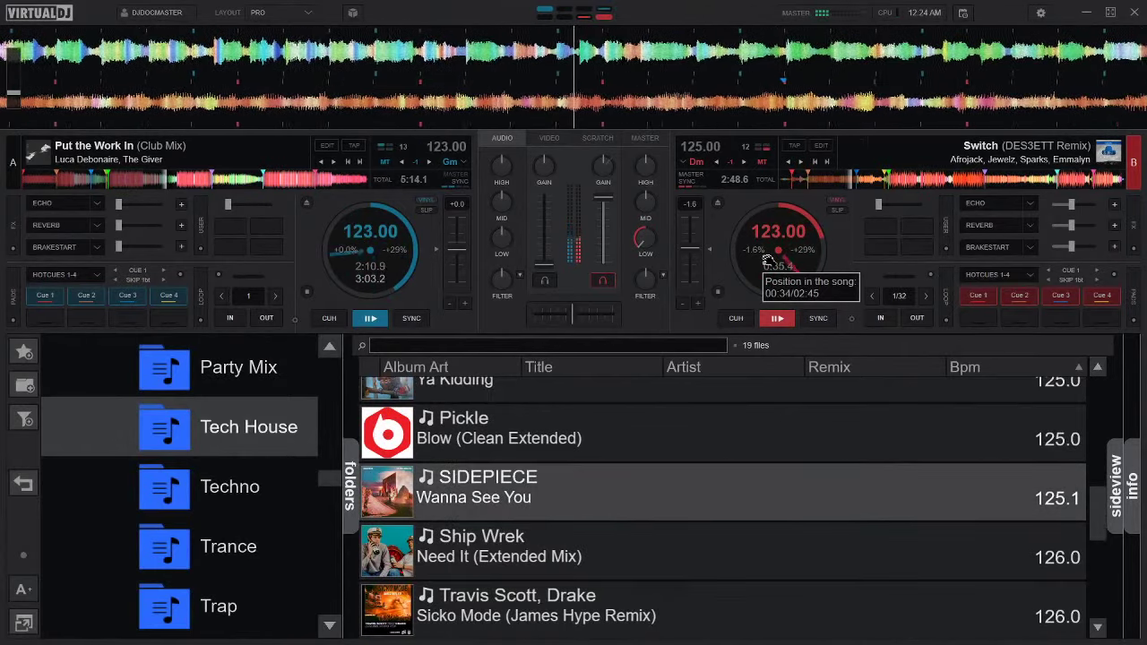
key(shift+Left)
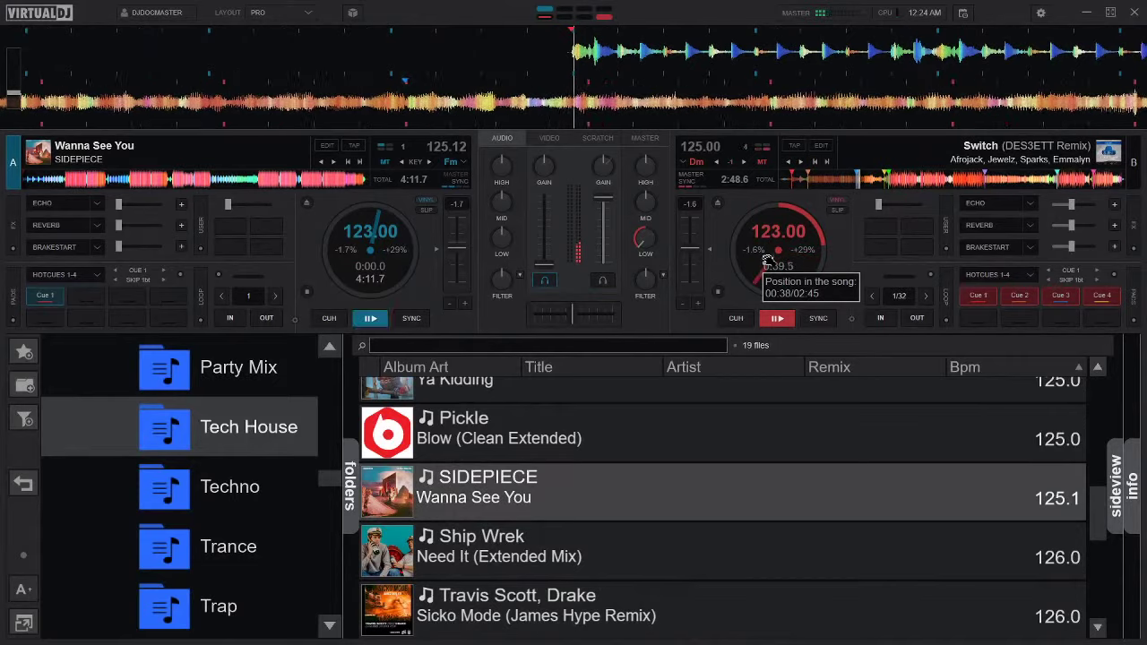
key(space)
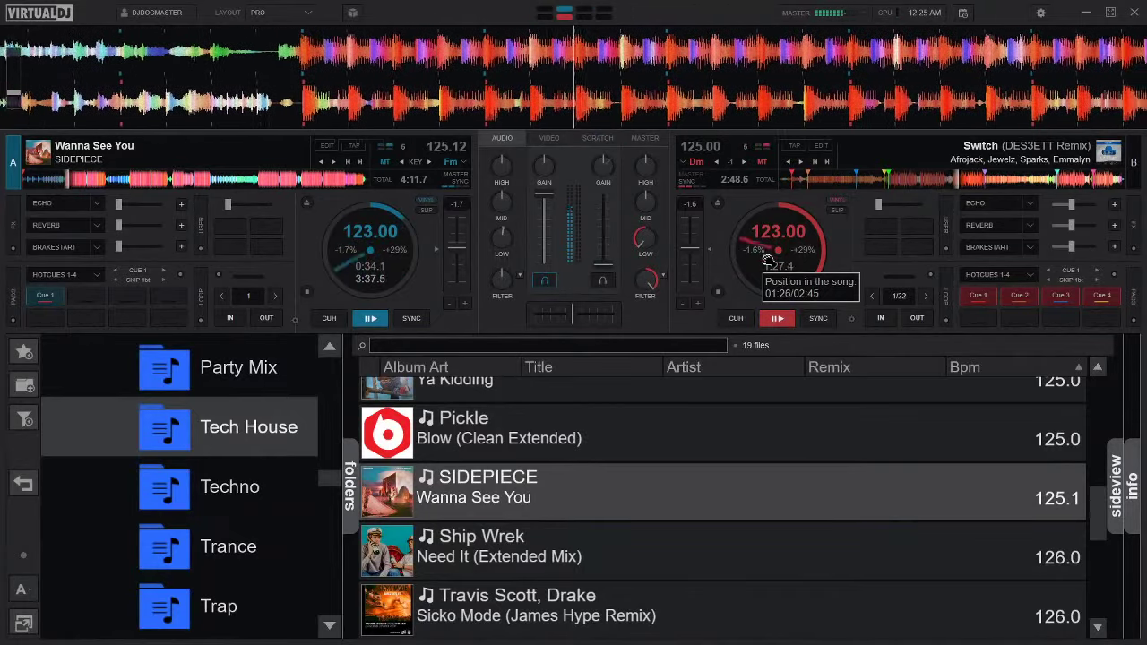
Look through the Tech House playlist's faster tracks down to its end for the next deck B song.
key(Down)
key(Down)
key(Down)
key(Down)
key(Down)
key(Down)
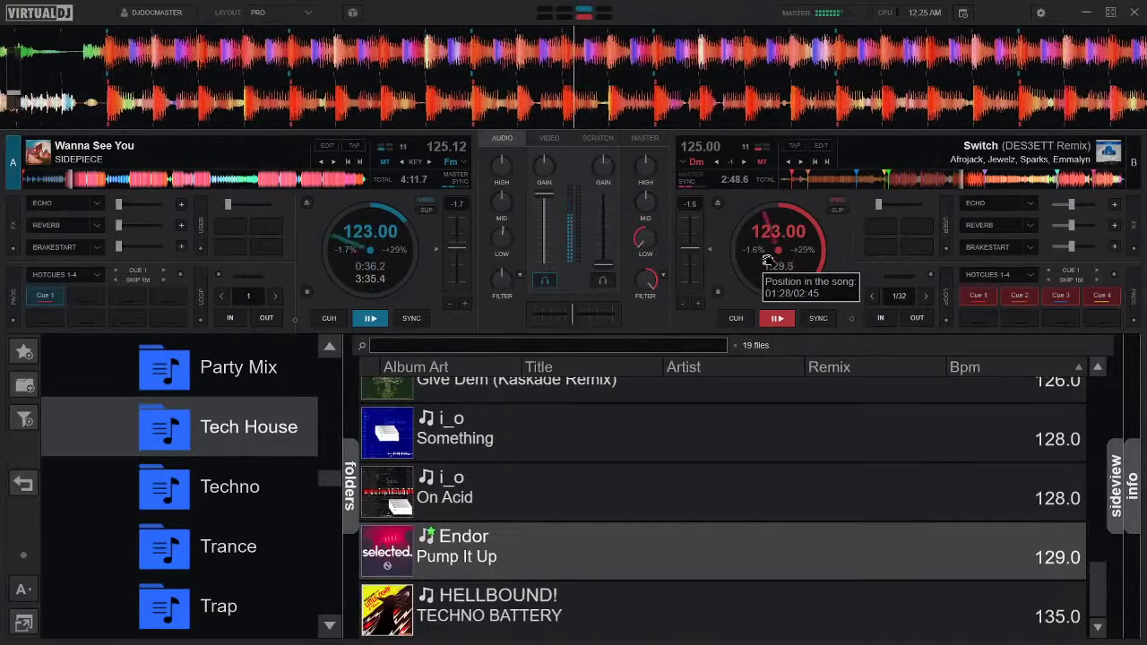
key(Down)
key(Up)
key(Up)
key(Down)
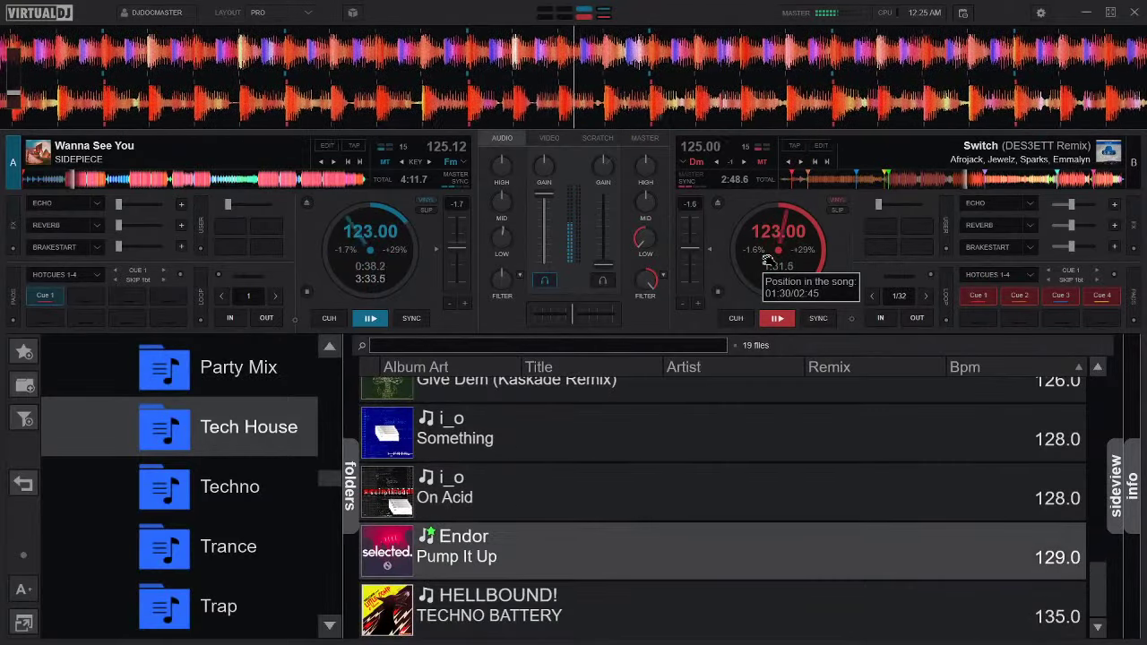
Look back through the Tech House playlist from its faster tracks up to its slowest for a deck B song.
key(Up)
key(Up)
key(Up)
key(Up)
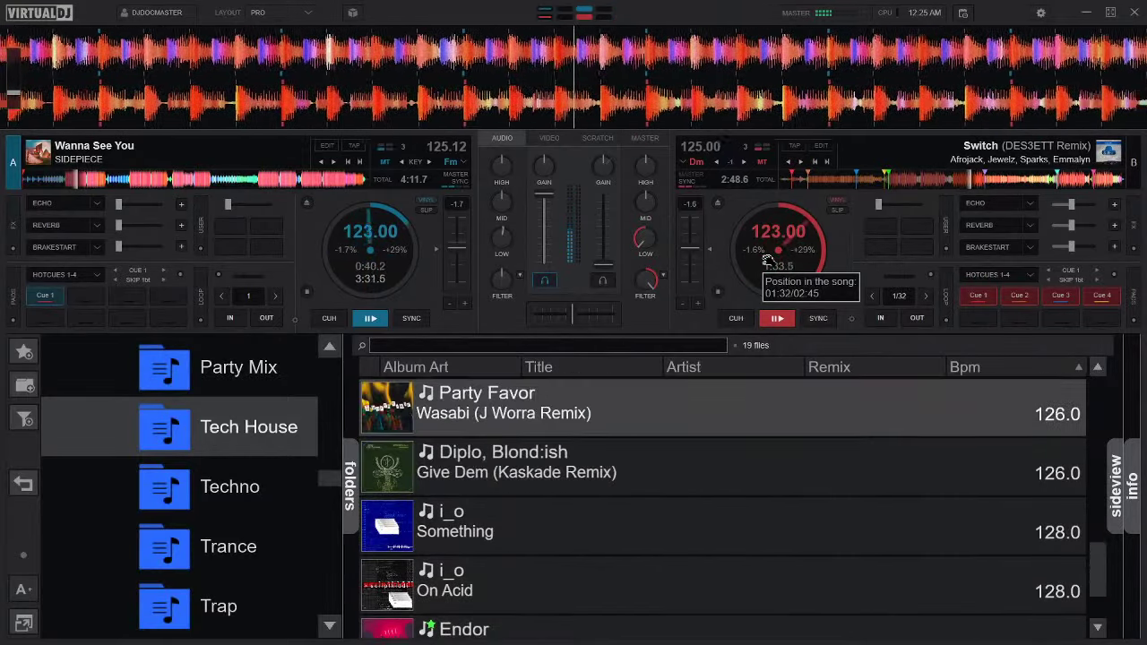
key(Up)
key(Up)
key(Up)
key(Up)
key(Up)
key(Up)
key(Up)
key(Up)
key(Up)
key(Up)
key(Up)
key(Up)
key(Up)
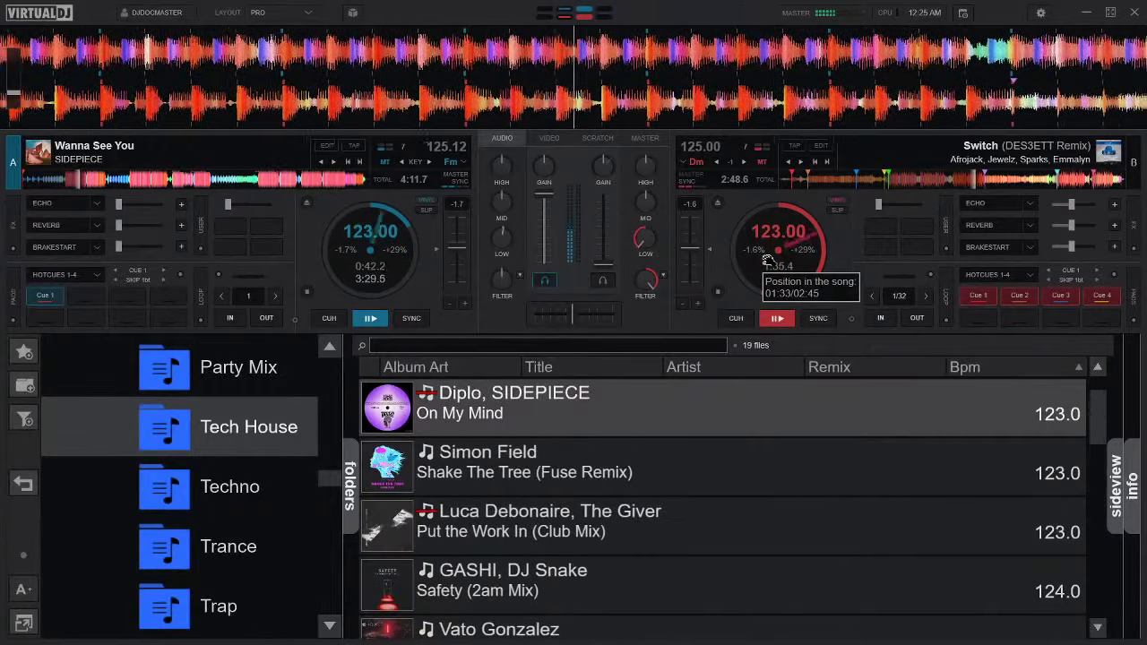
key(Up)
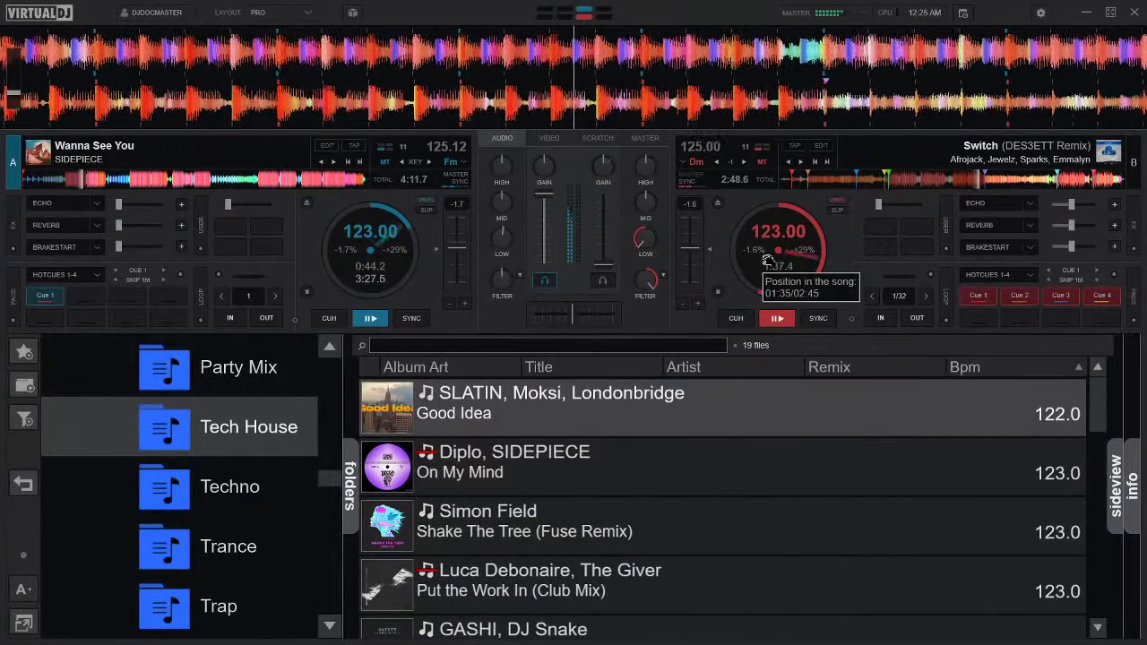
Load Vato Gonzalez's "Wavy Riddim" from the Tech House playlist onto deck B.
key(Down)
key(Down)
key(Down)
key(Down)
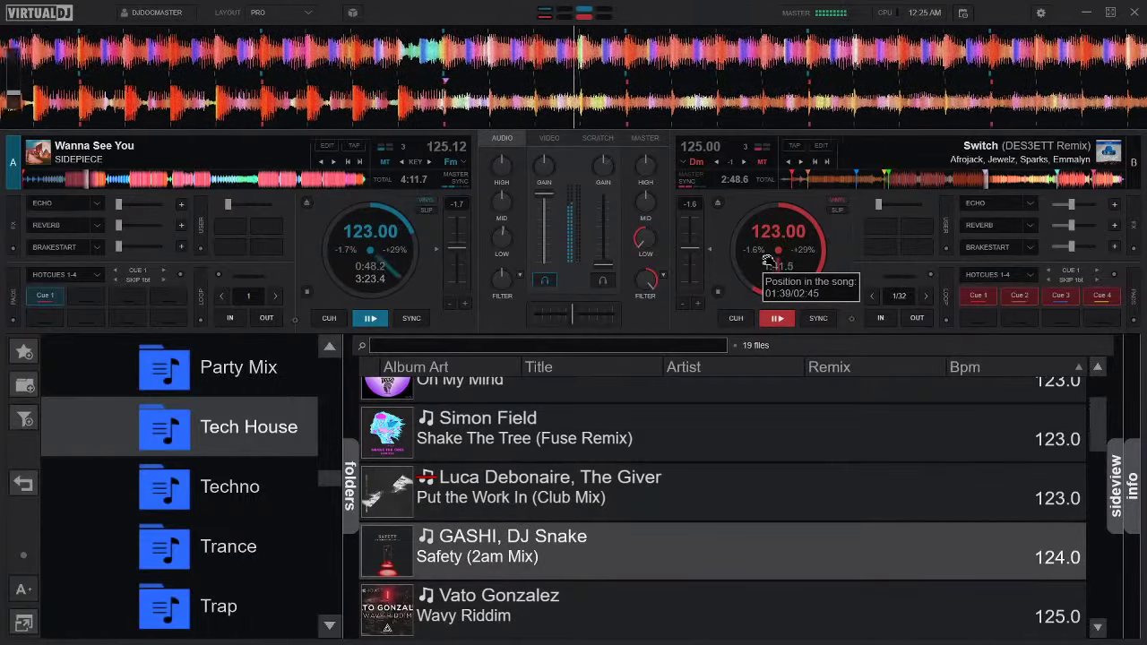
key(Down)
key(shift+Right)
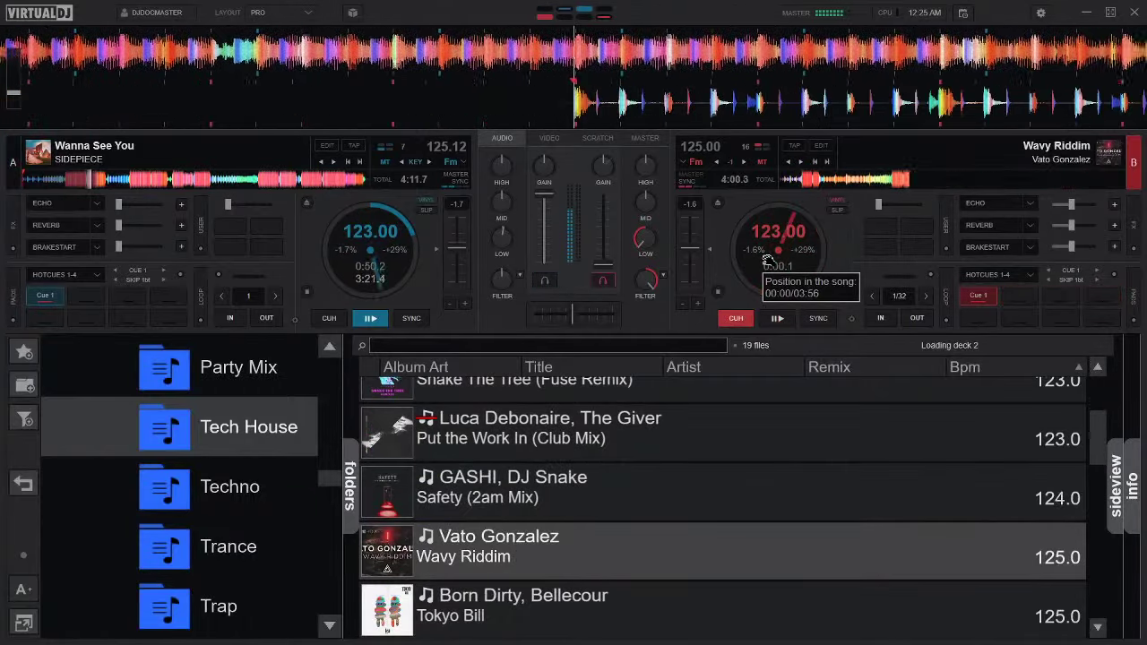
Reset deck A's tempo to the song's original 125.12 BPM and sync deck B to it.
click(438, 252)
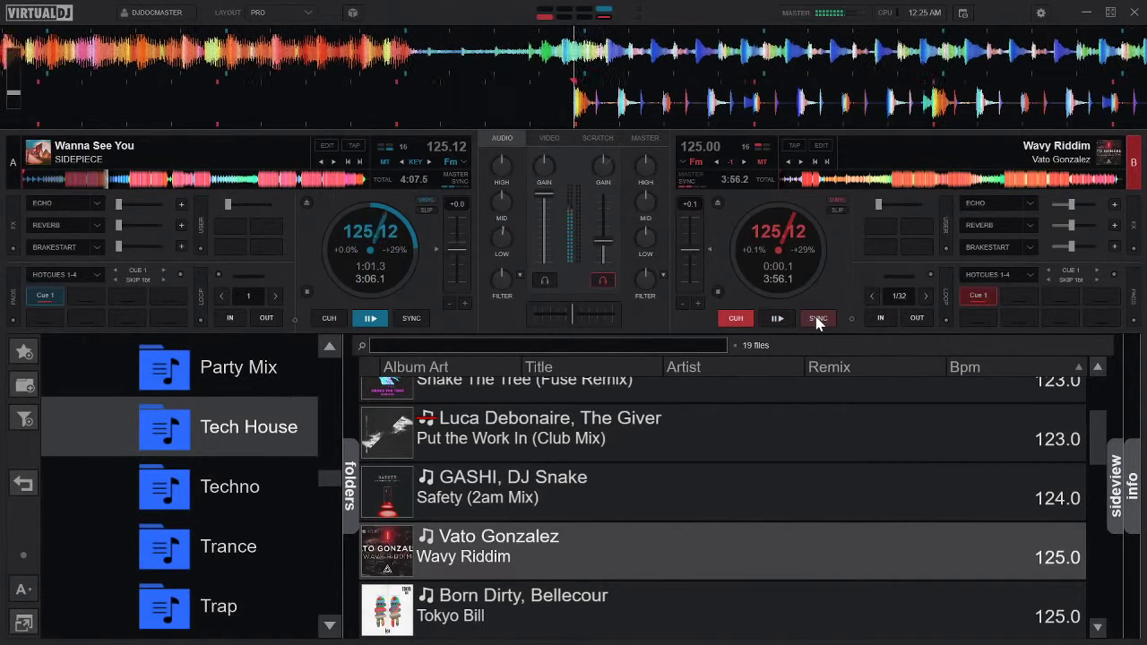
click(816, 317)
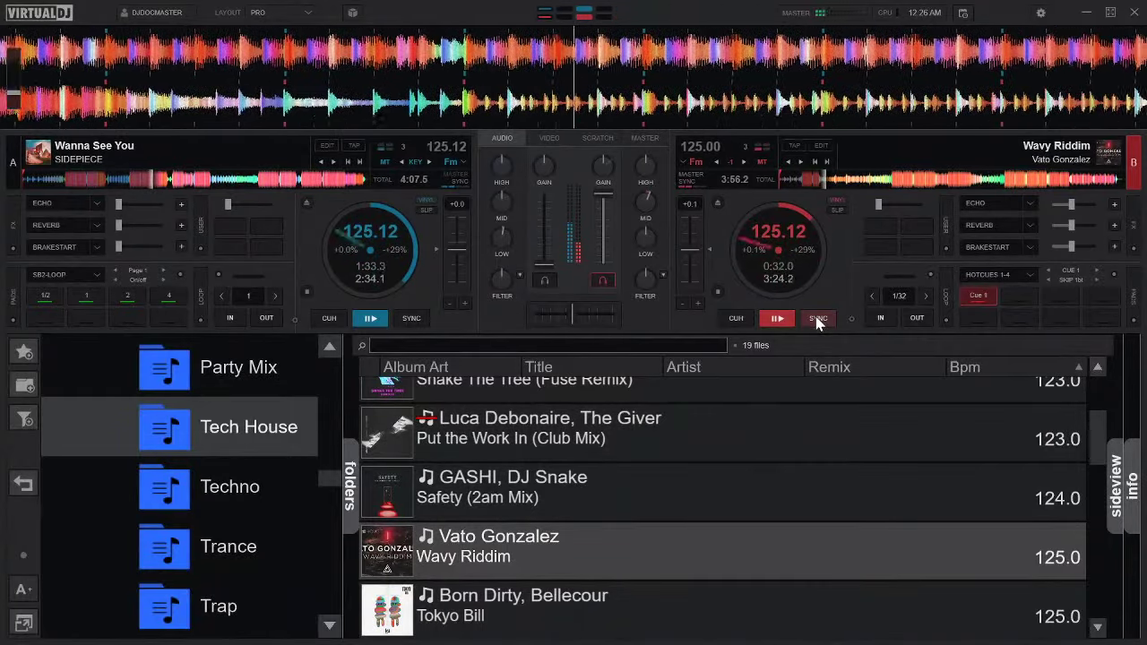
Look through the Tech House playlist from "Wavy Riddim" down to "Pump It Up" for the next deck A song.
key(Down)
key(Down)
key(Down)
key(Down)
key(Down)
key(Down)
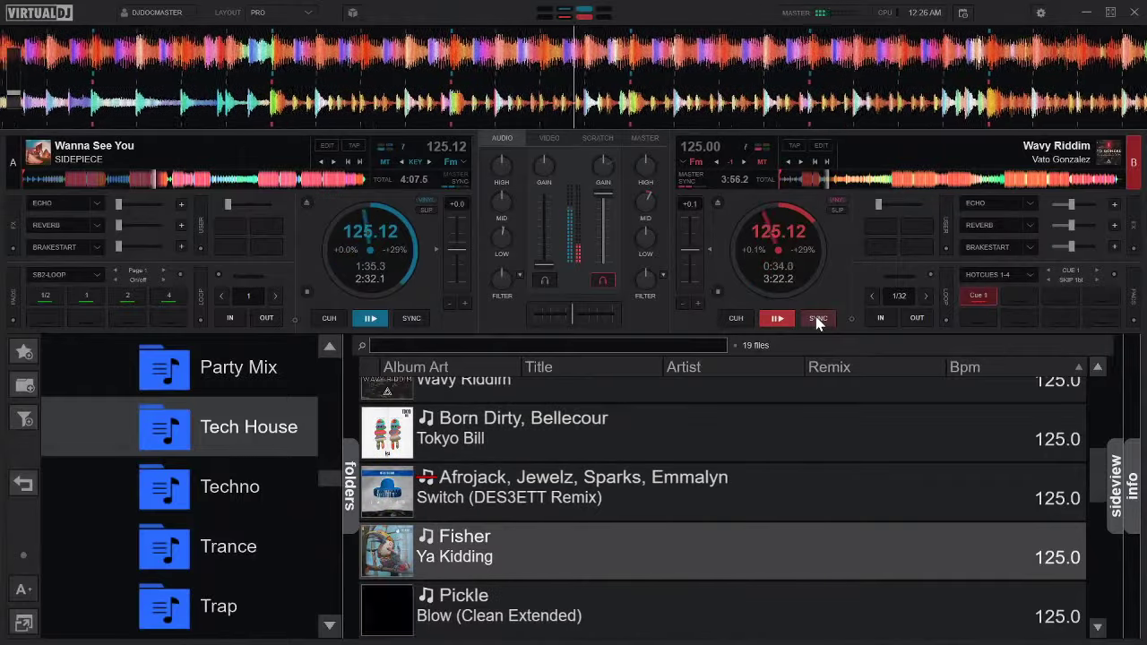
key(Down)
key(Down)
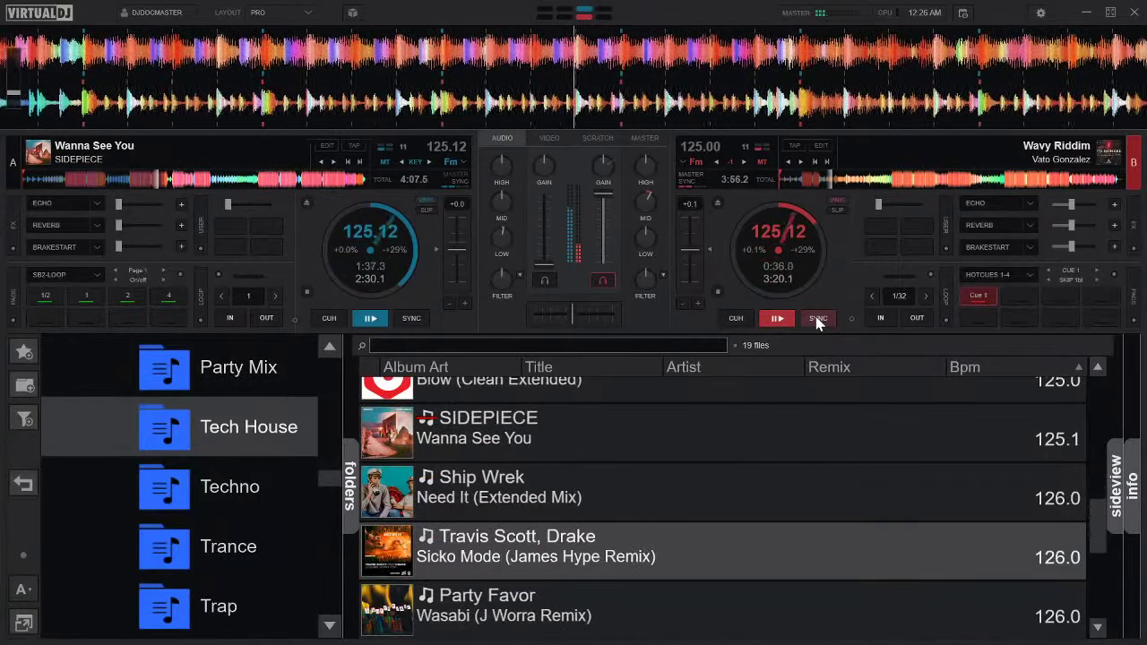
key(Down)
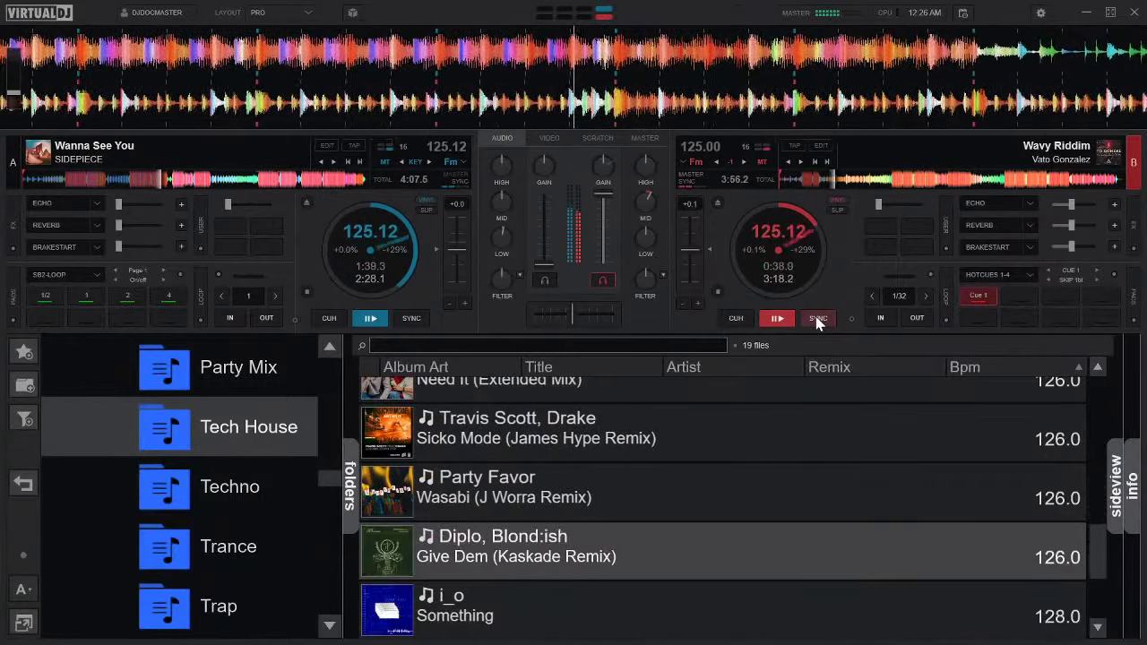
key(Down)
key(Down)
key(Down)
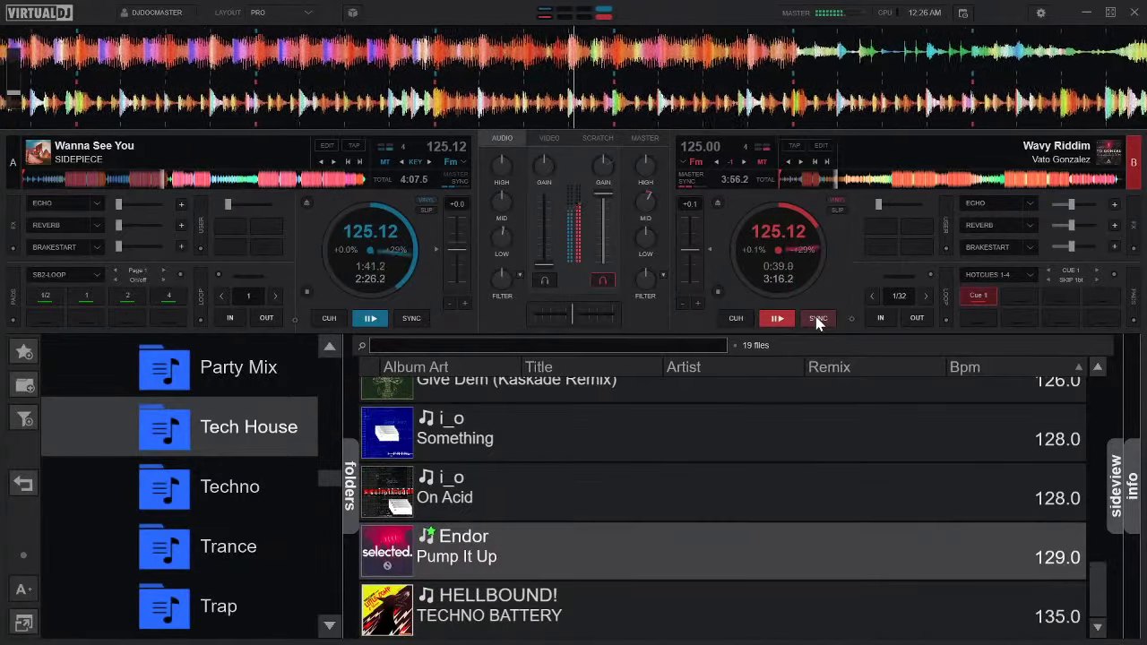
Look back through the Tech House playlist from "Pump It Up" up to "Good Idea" for the next deck A song.
key(Up)
key(Up)
key(Up)
key(Up)
key(Up)
key(Up)
key(Up)
key(Up)
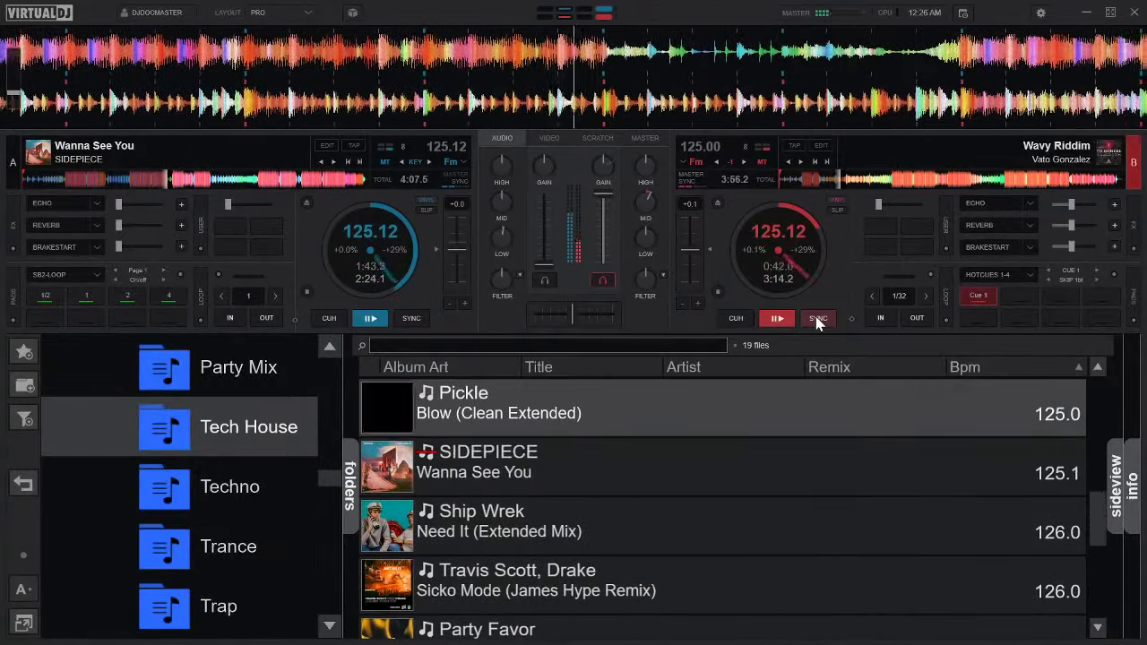
key(Up)
key(Up)
key(Up)
key(Up)
key(Up)
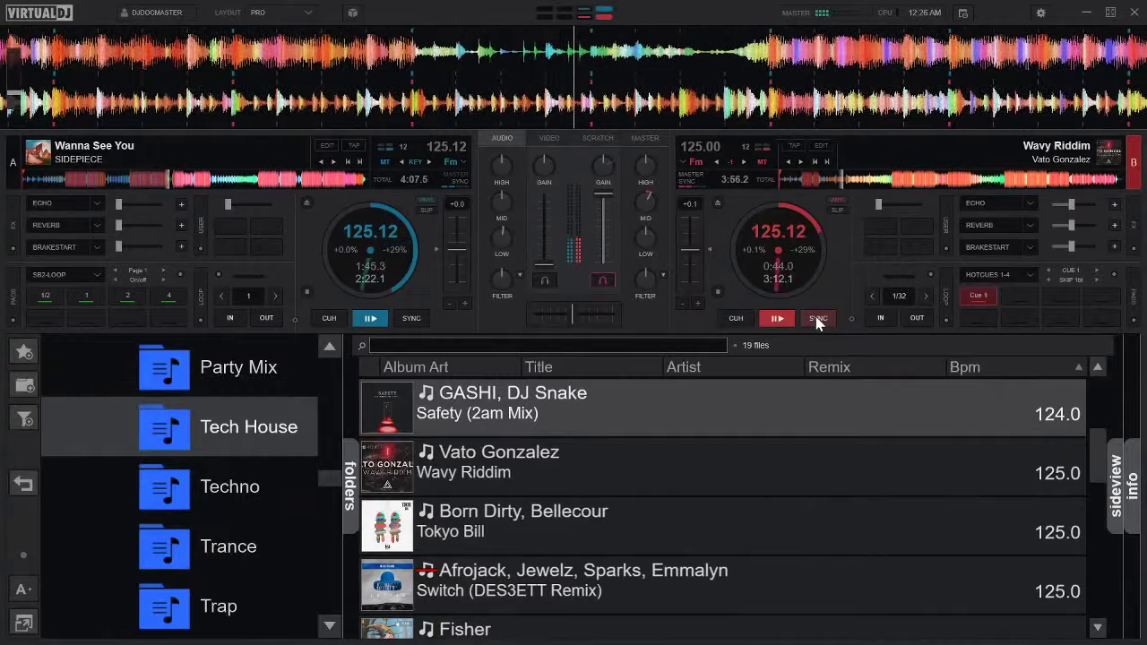
key(Up)
key(Up)
key(Up)
key(Up)
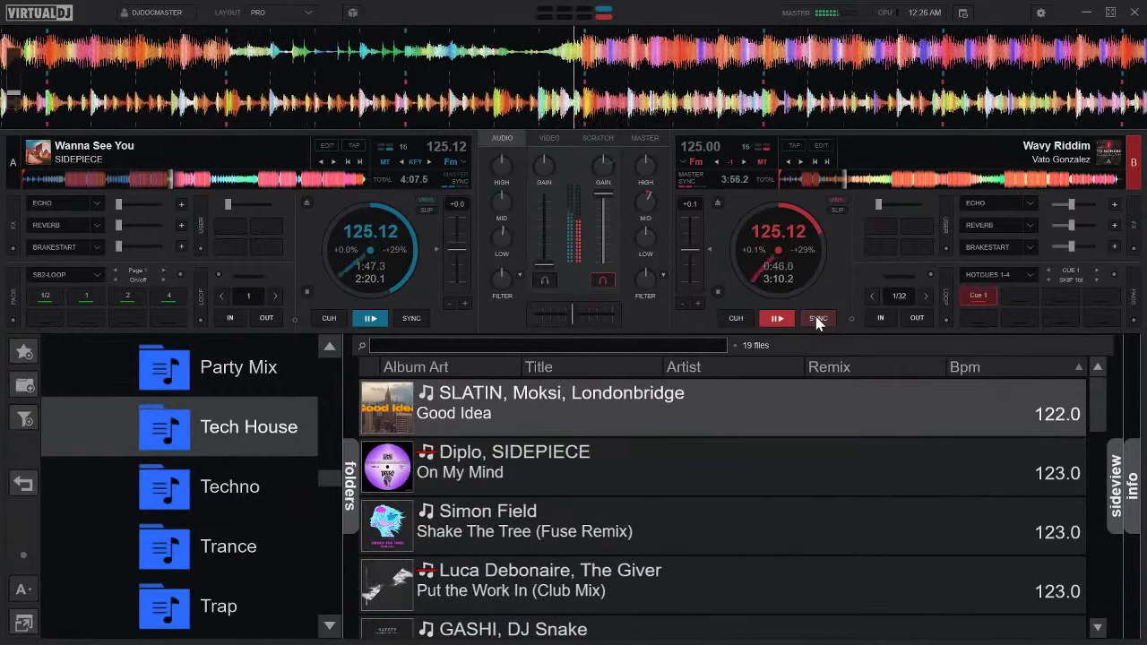
Load Diplo and Blond:ish's "Give Dem (Kaskade Remix)" from the Tech House playlist onto deck A.
key(Down)
key(Down)
key(Down)
key(Down)
key(Down)
key(Down)
key(Down)
key(Down)
key(Down)
key(Down)
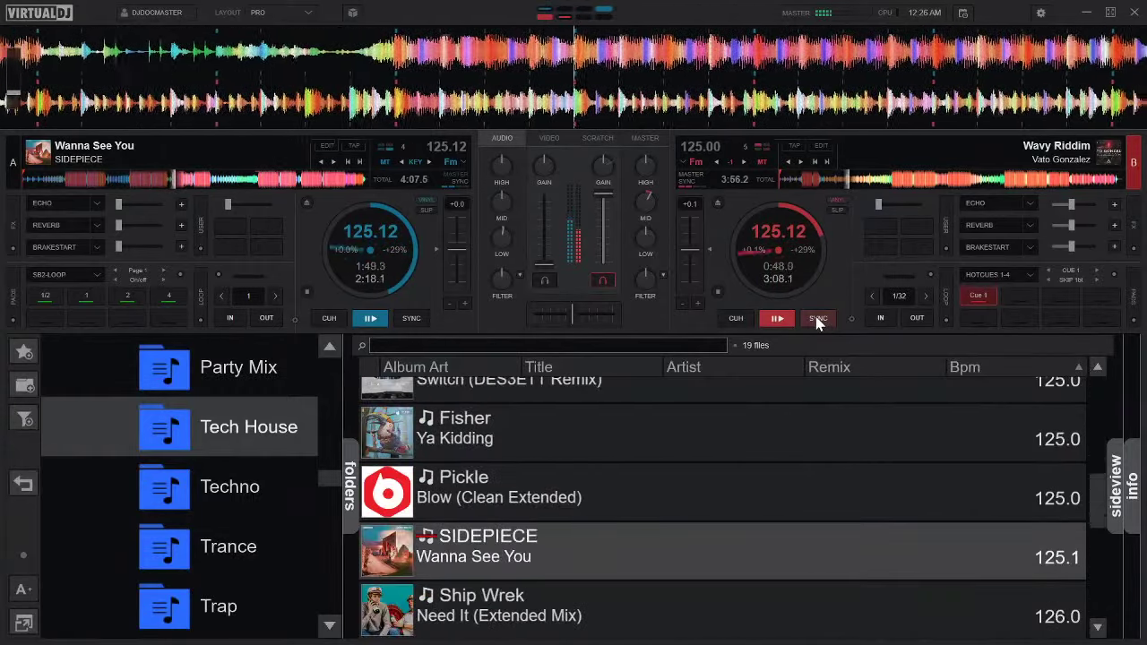
key(Down)
key(Down)
key(Down)
key(Down)
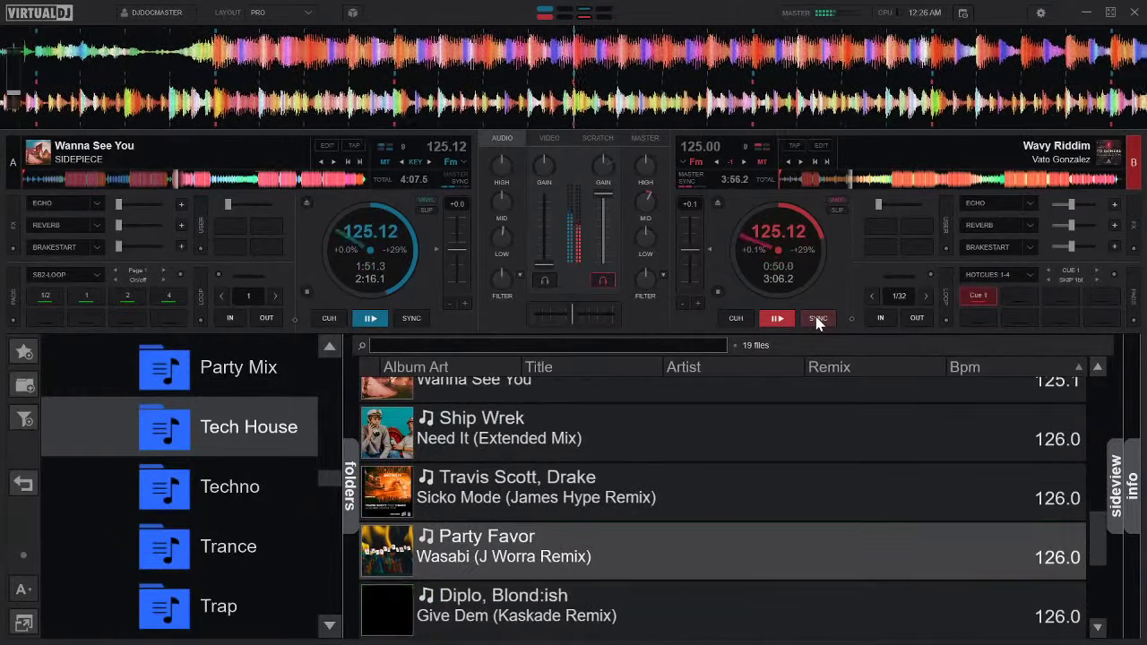
key(shift+Left)
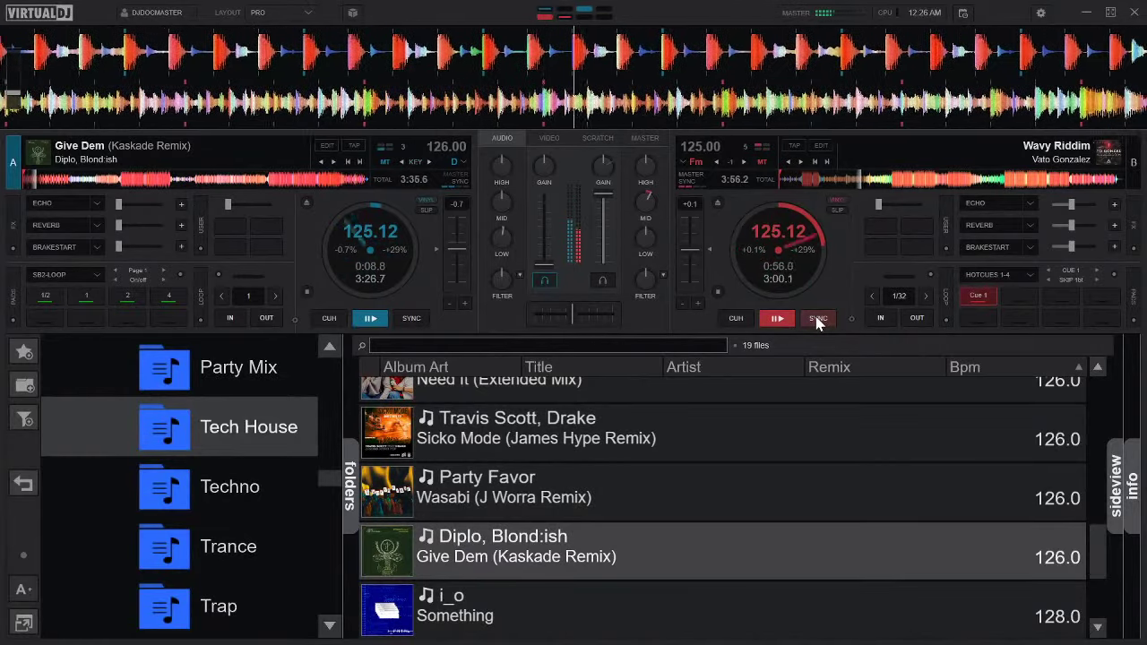
Set hot cue 1 at the first beat of "Give Dem" on deck A and pause the deck at that cue.
key(1)
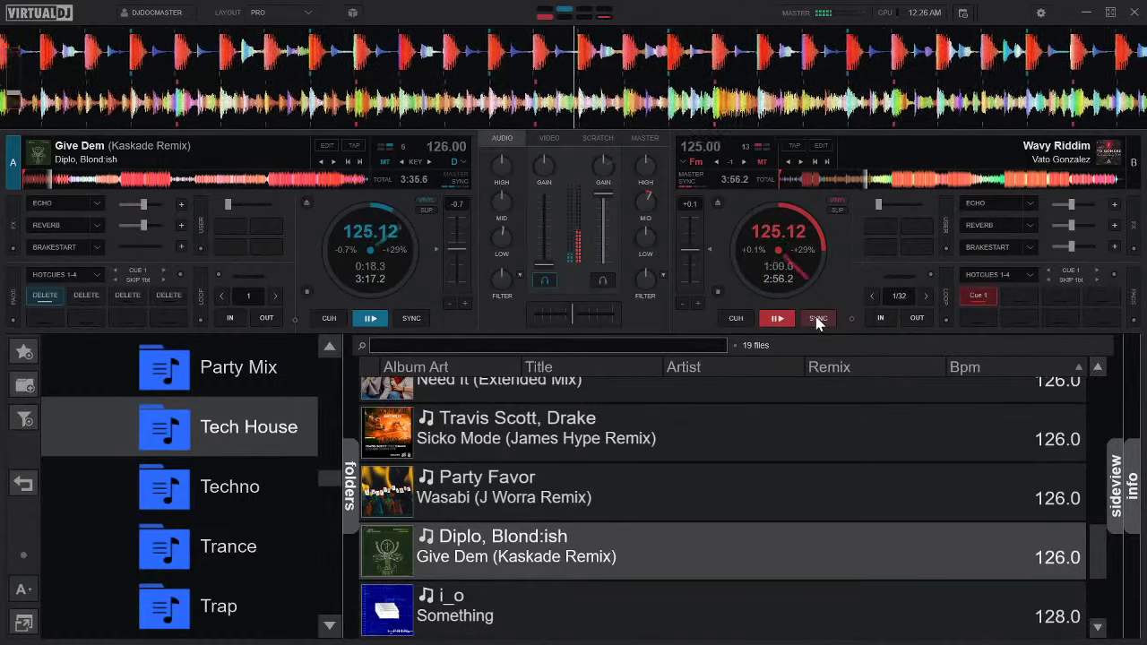
key(shift)
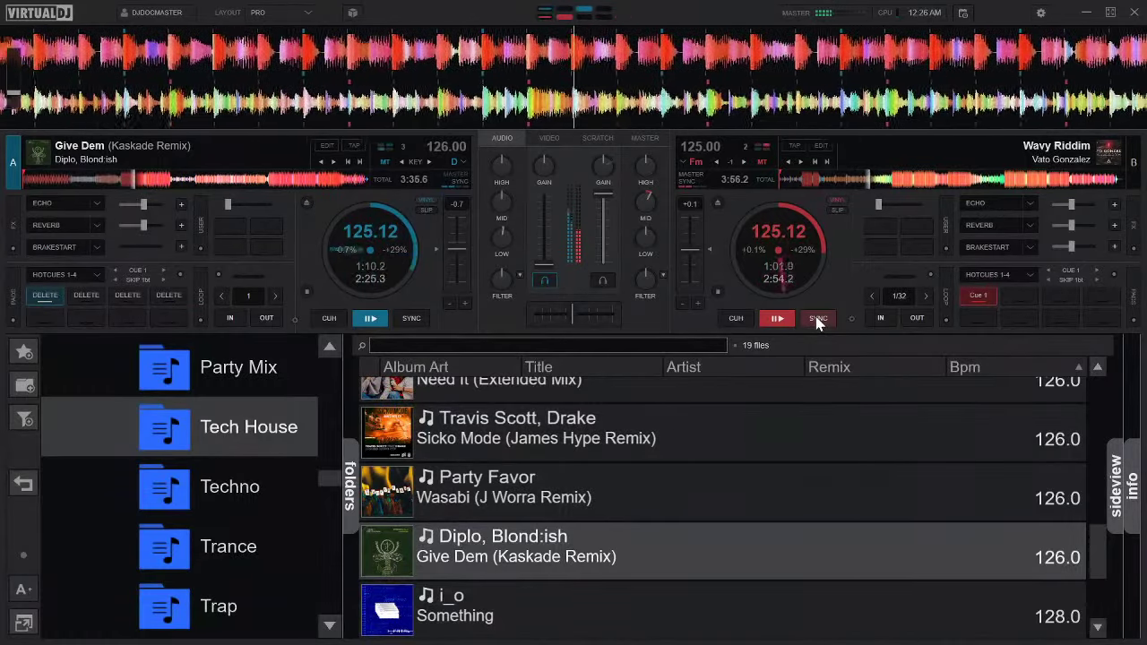
key(1)
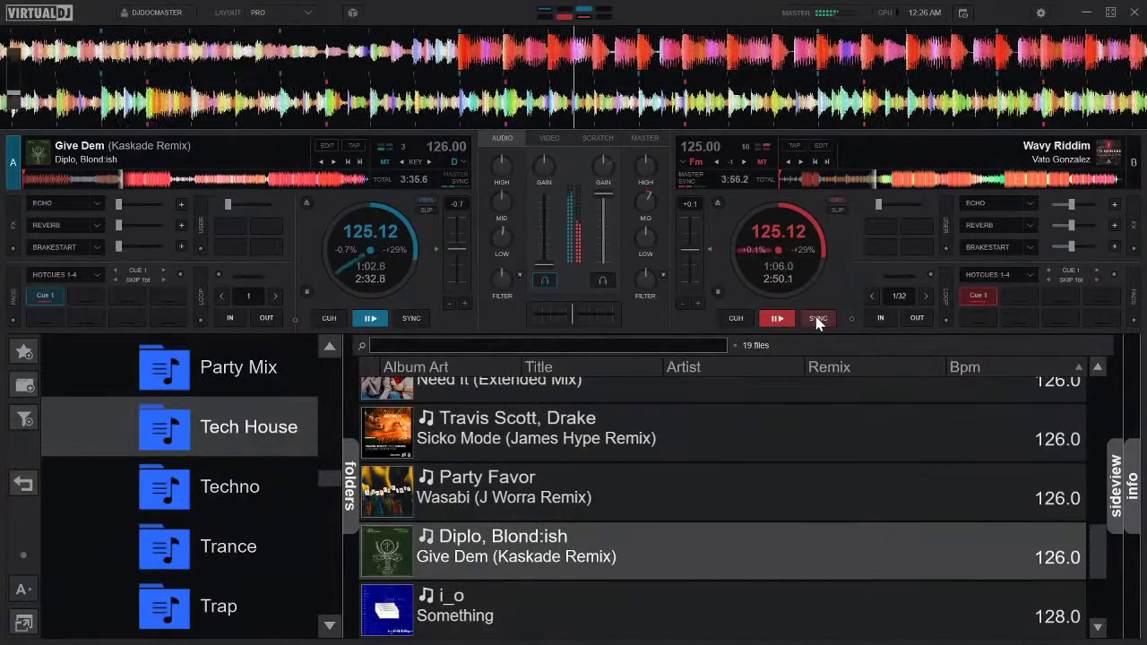
key(1)
key(space)
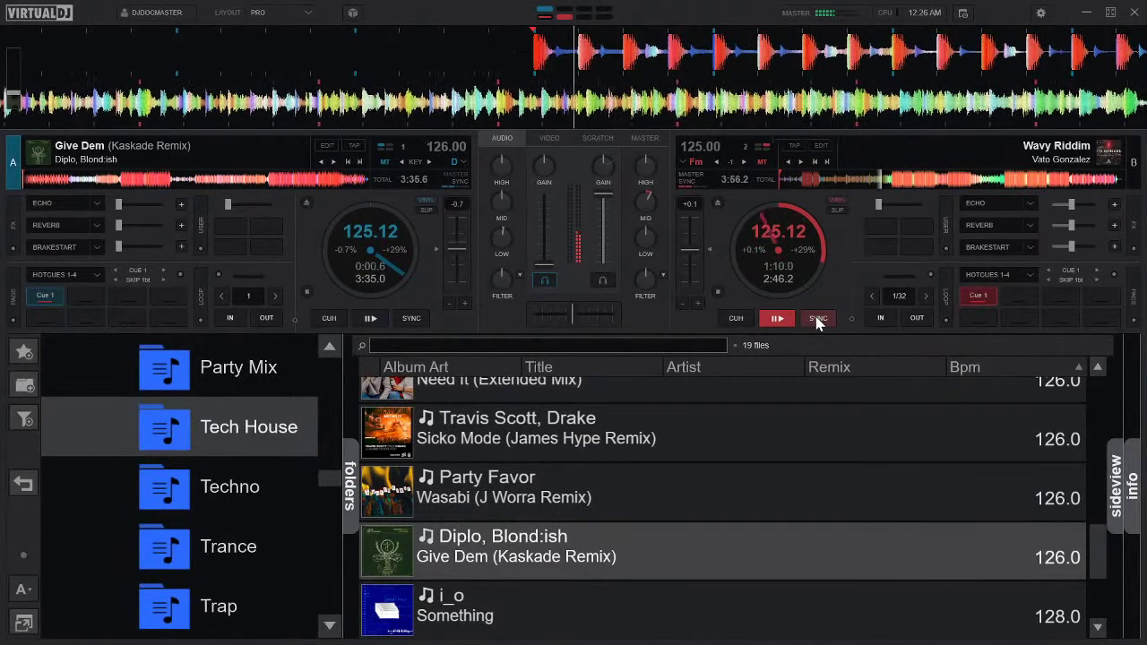
Preview the passage before the first drop of "Give Dem" on deck A, and start the song from hot cue 1.
click(107, 179)
click(122, 180)
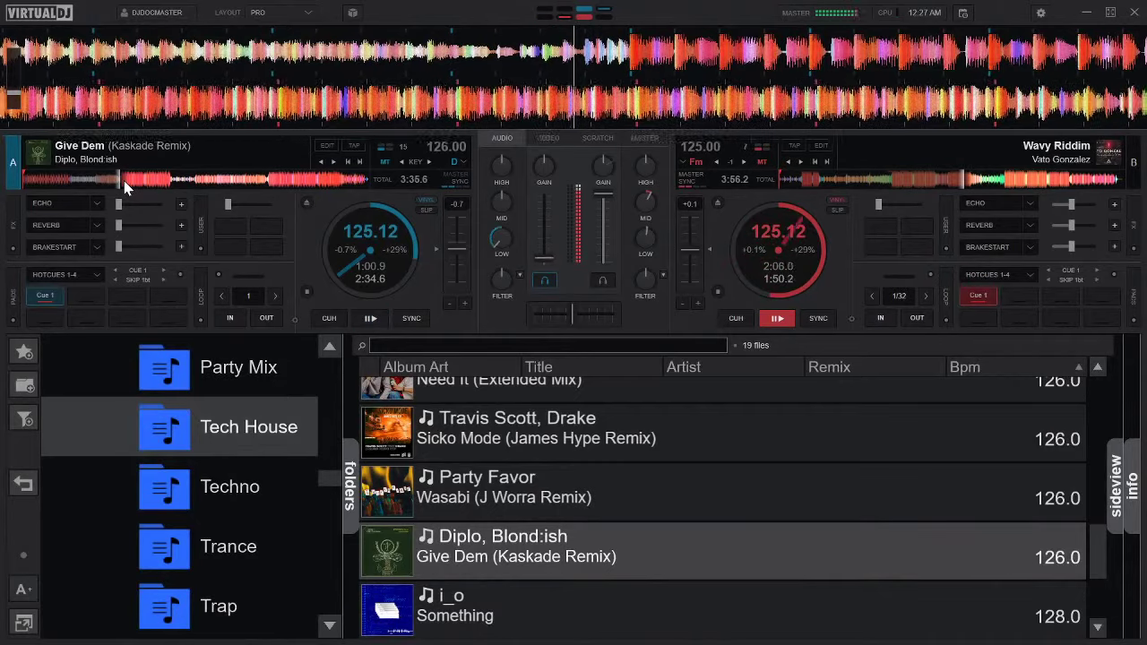
key(1)
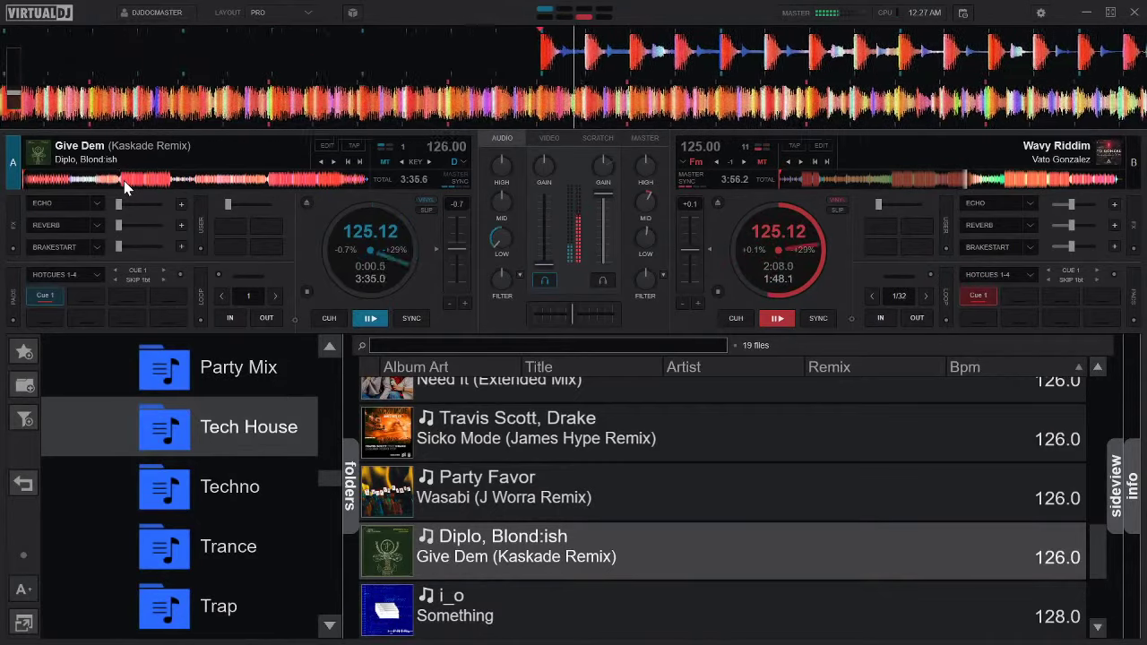
key(space)
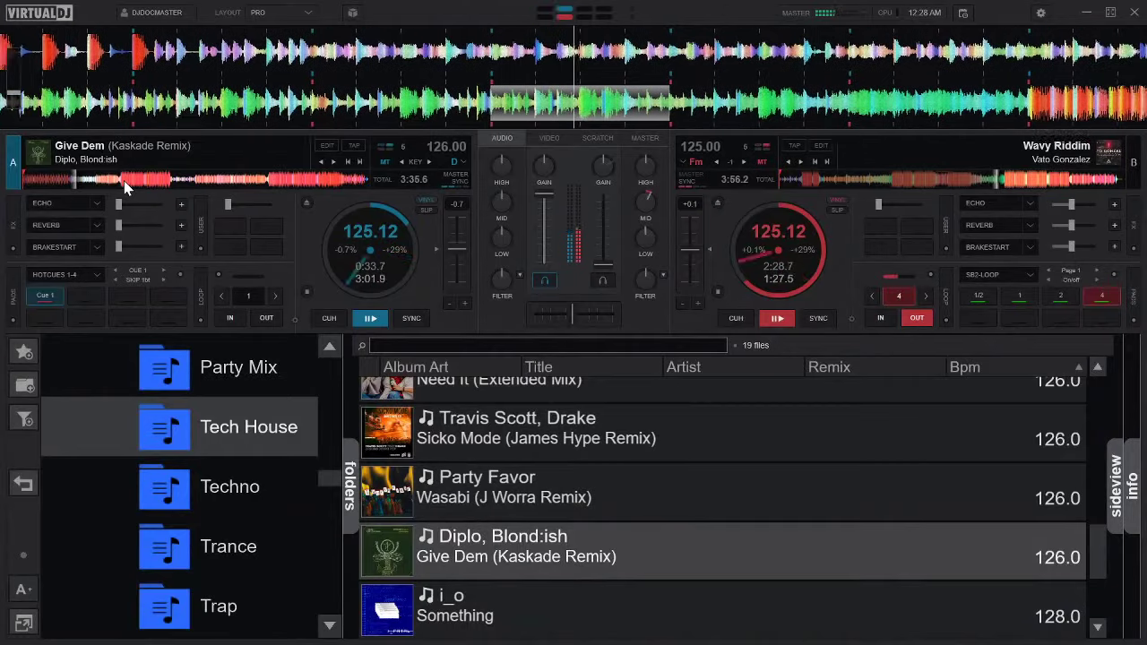
Load Endor's "Pump It Up" from the Tech House playlist onto deck B.
key(Down)
key(Down)
key(Down)
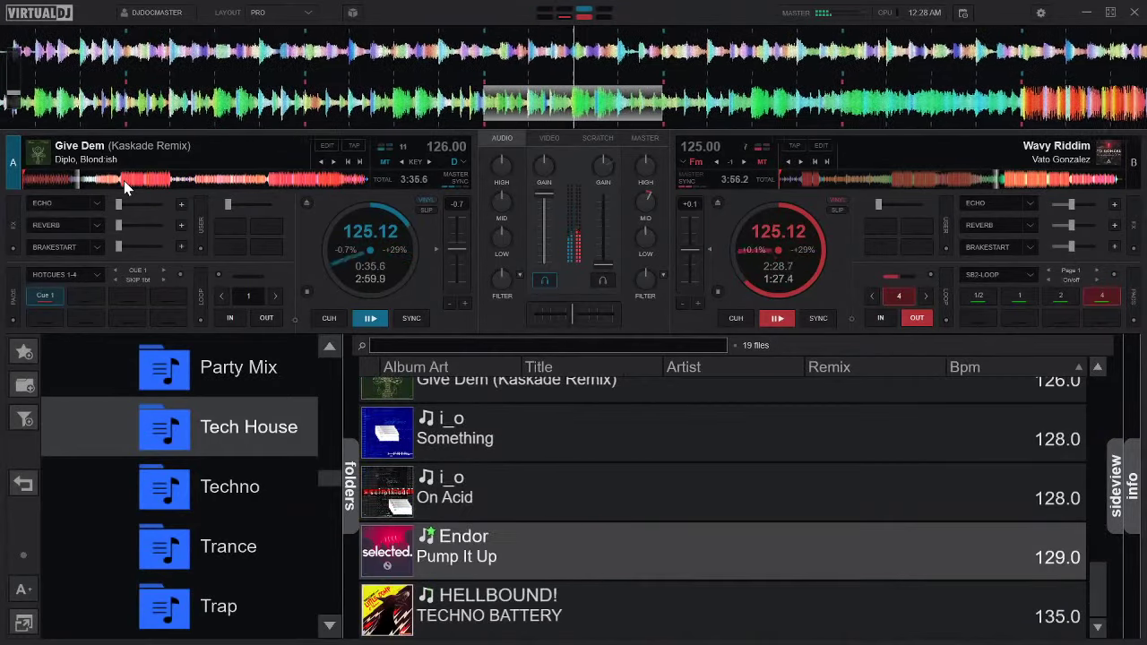
key(shift+Right)
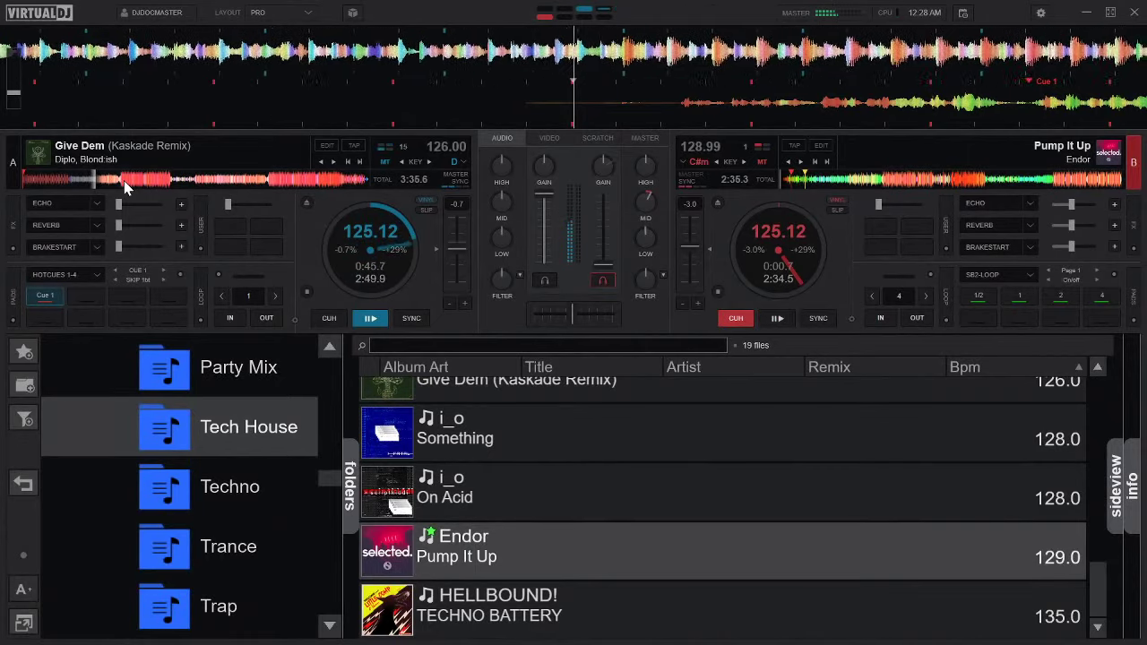
Reposition hot cue 2 in the intro of "Pump It Up" and play deck B at the song's original 128.99 BPM.
key(space)
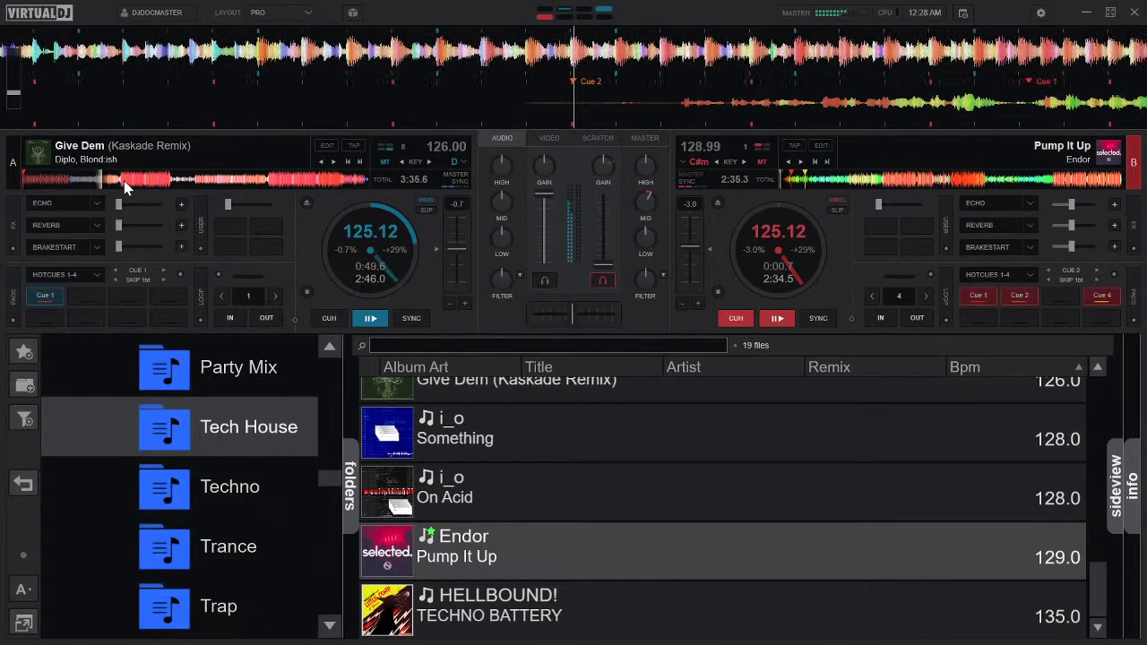
key(shift+2)
key(space)
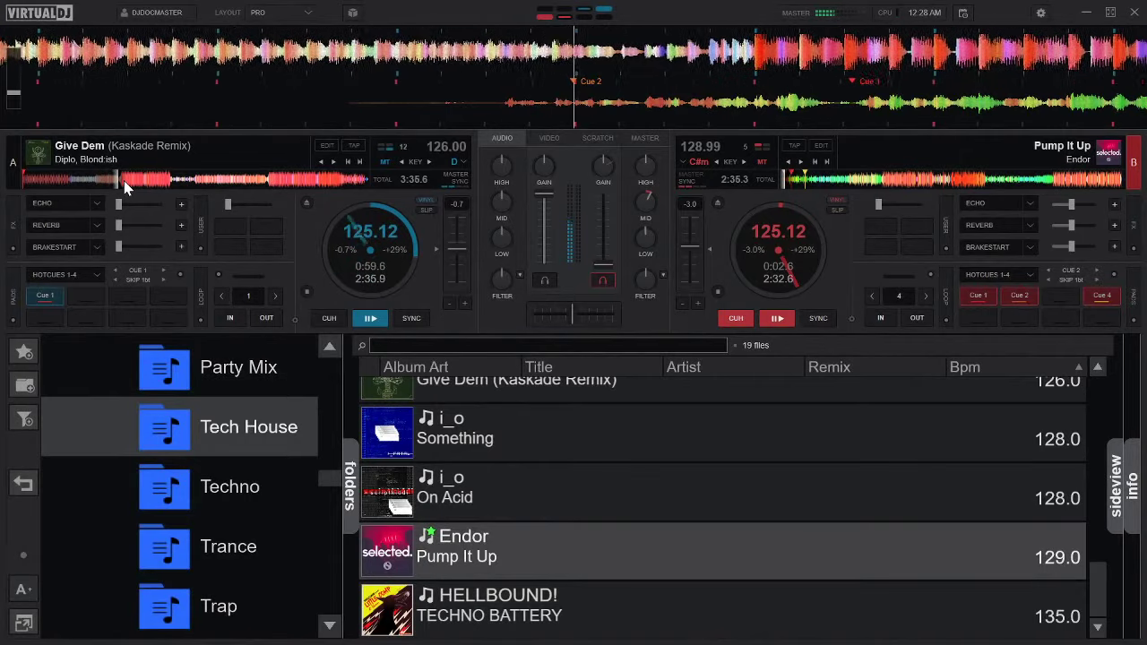
key(space)
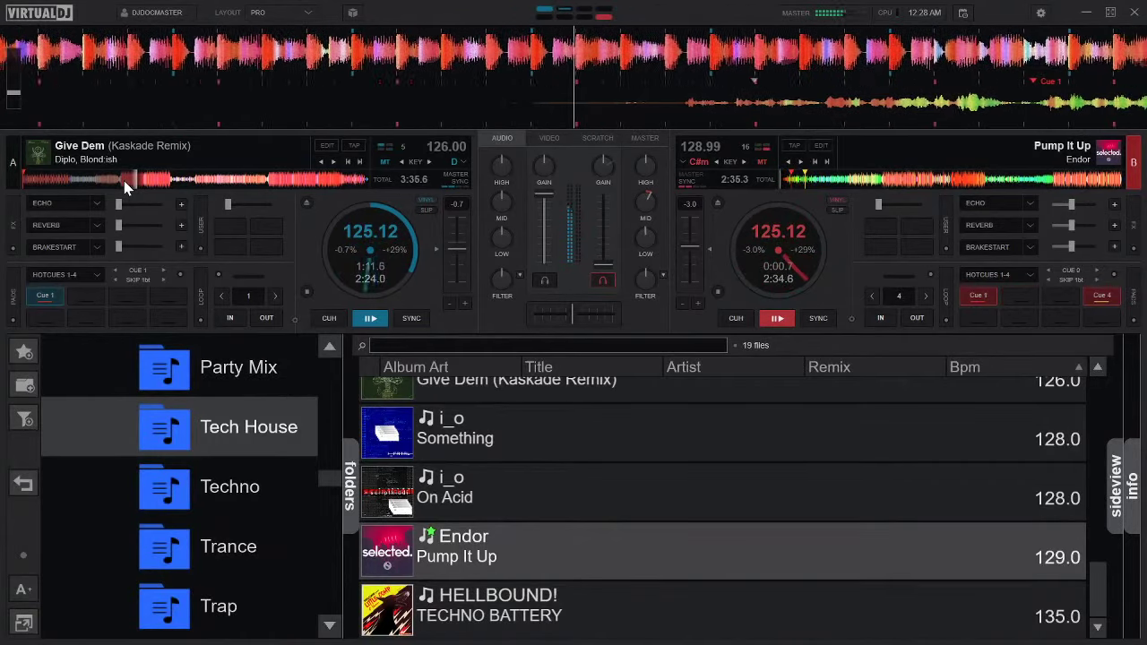
key(2)
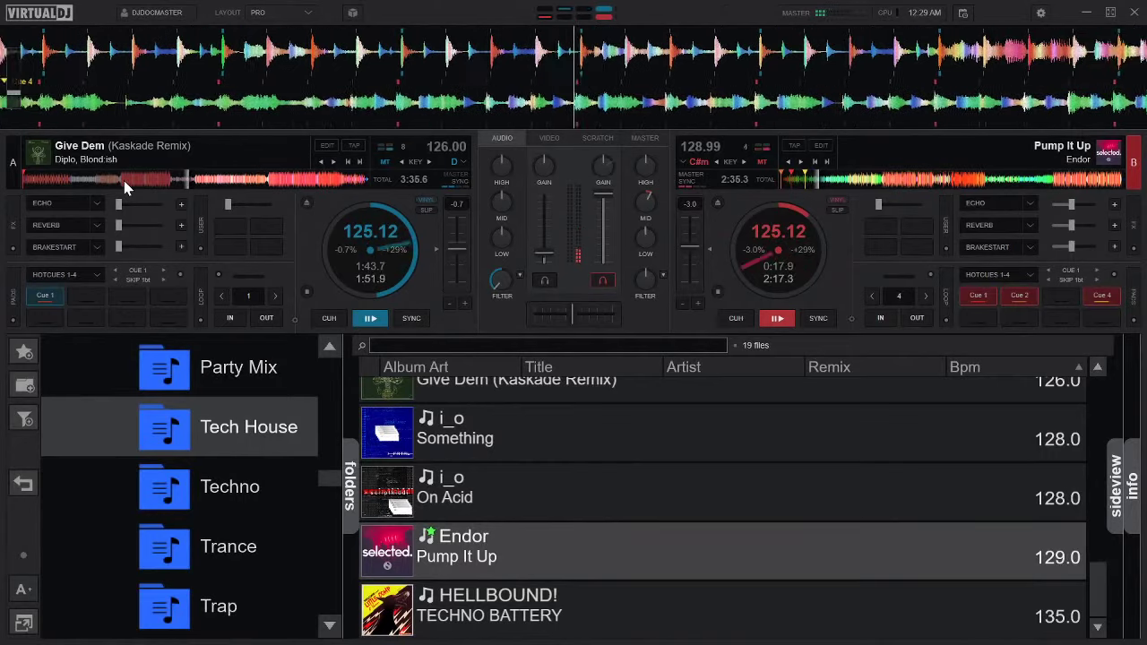
click(711, 248)
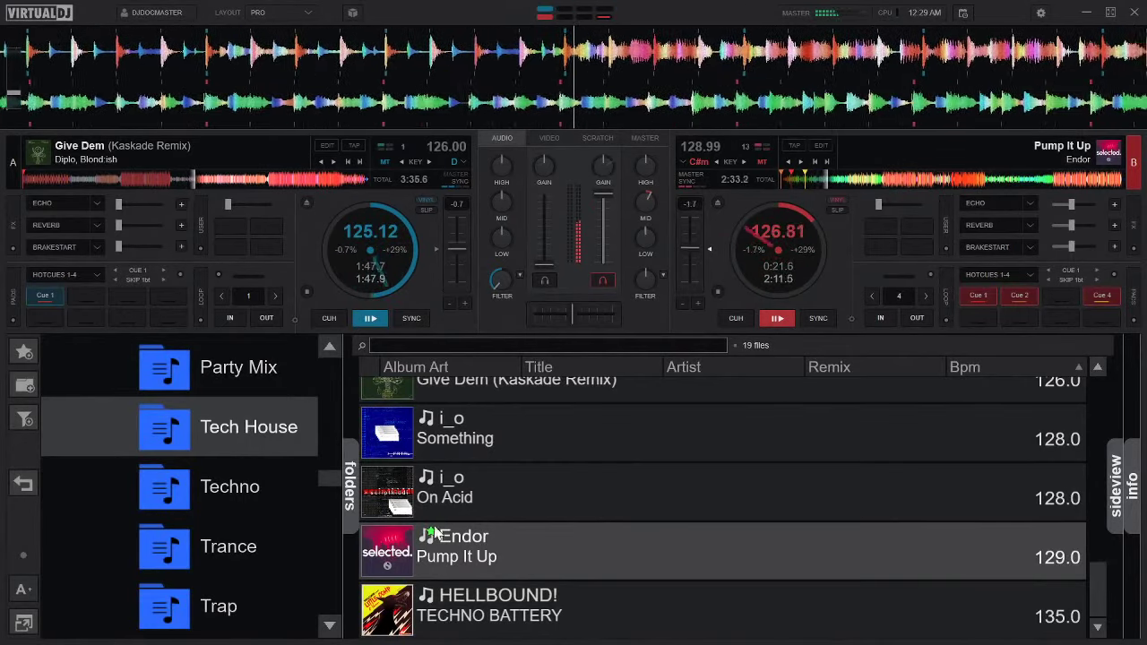
Load Armin Van Buuren and Tempo Giusto's "Mr. Navigator" from the Trance playlist onto deck A.
scroll(638, 551, up, 4)
scroll(638, 550, up, 2)
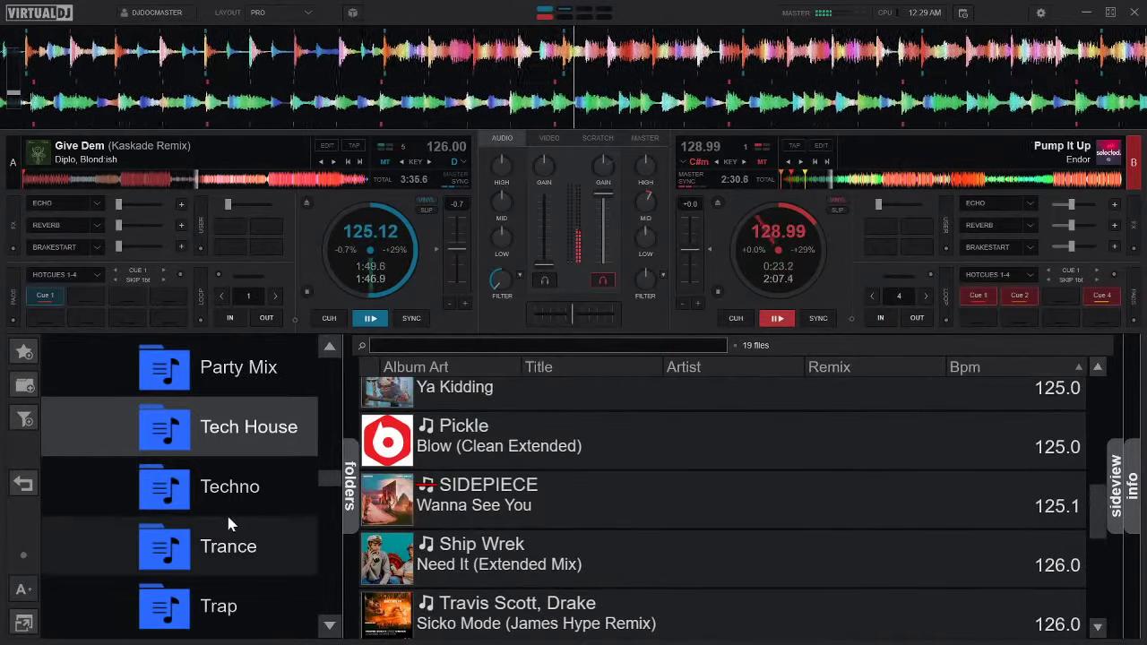
scroll(269, 529, up, 1)
click(233, 558)
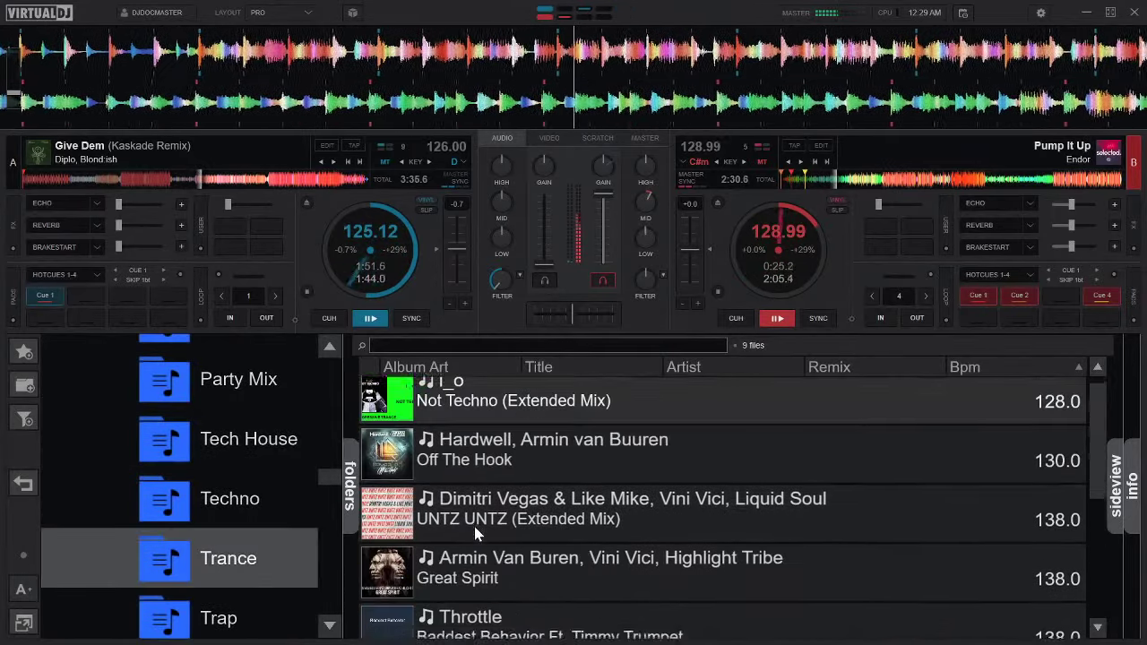
scroll(475, 529, down, 4)
scroll(475, 534, down, 1)
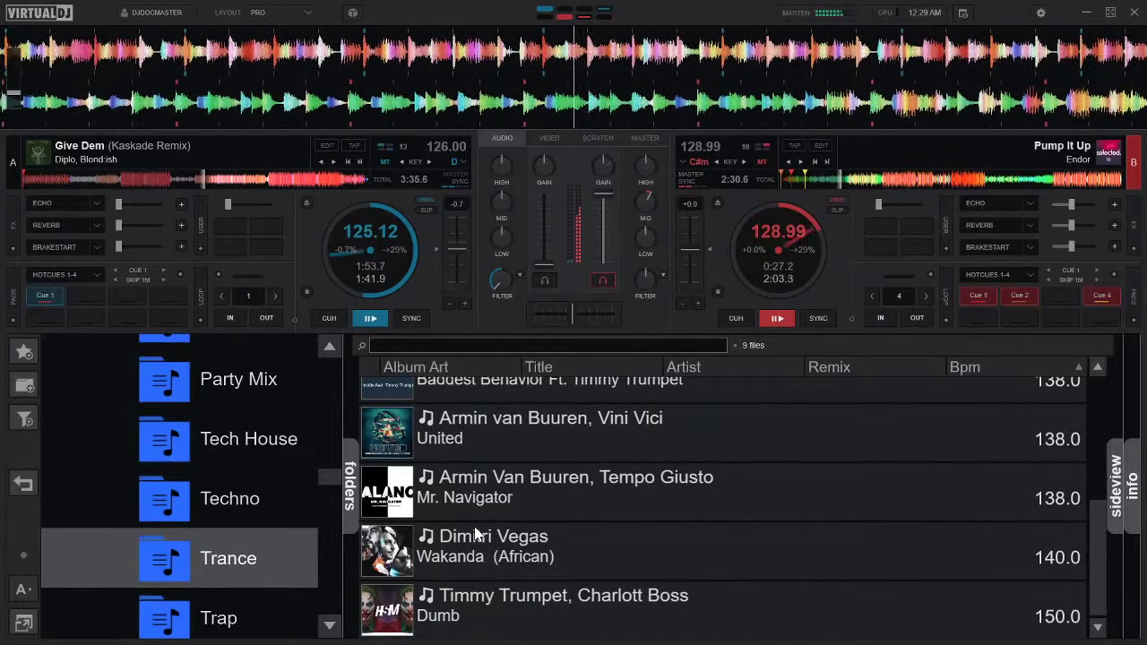
drag(544, 506, 381, 288)
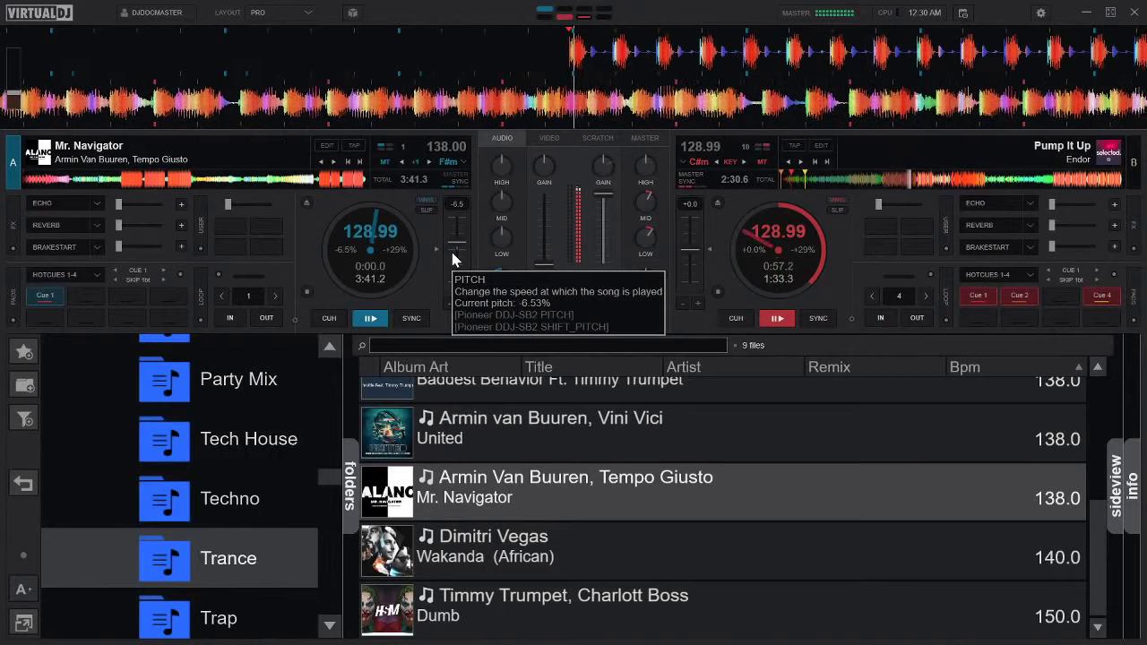
Play "Mr. Navigator" on deck A and reset its tempo to the original 138.00 BPM.
key(space)
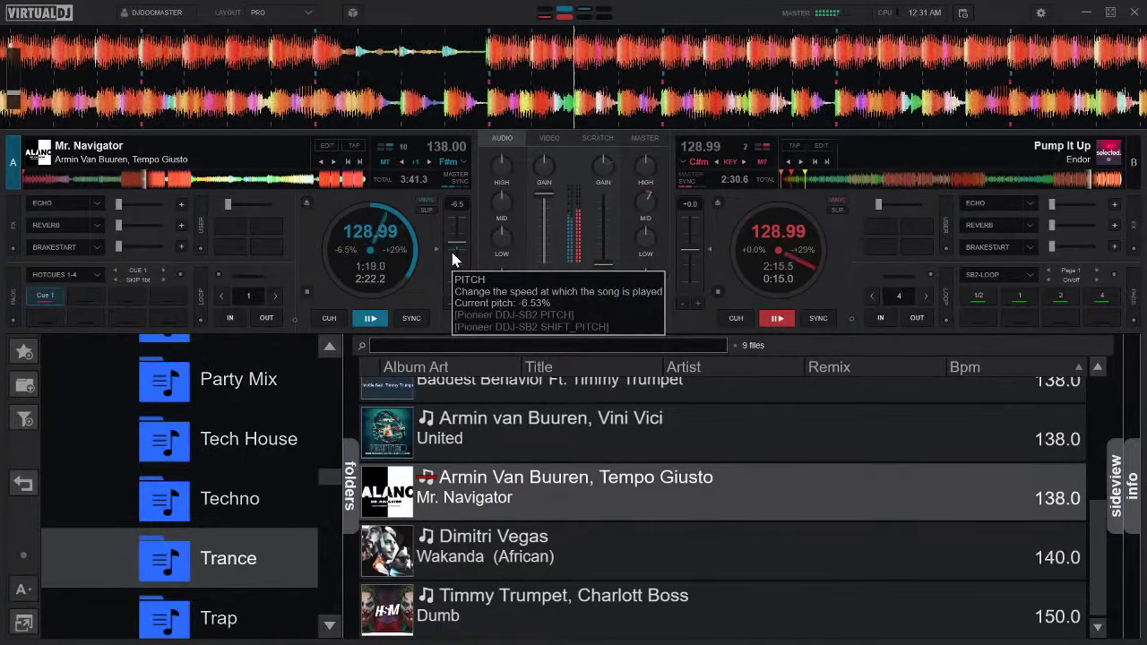
click(437, 249)
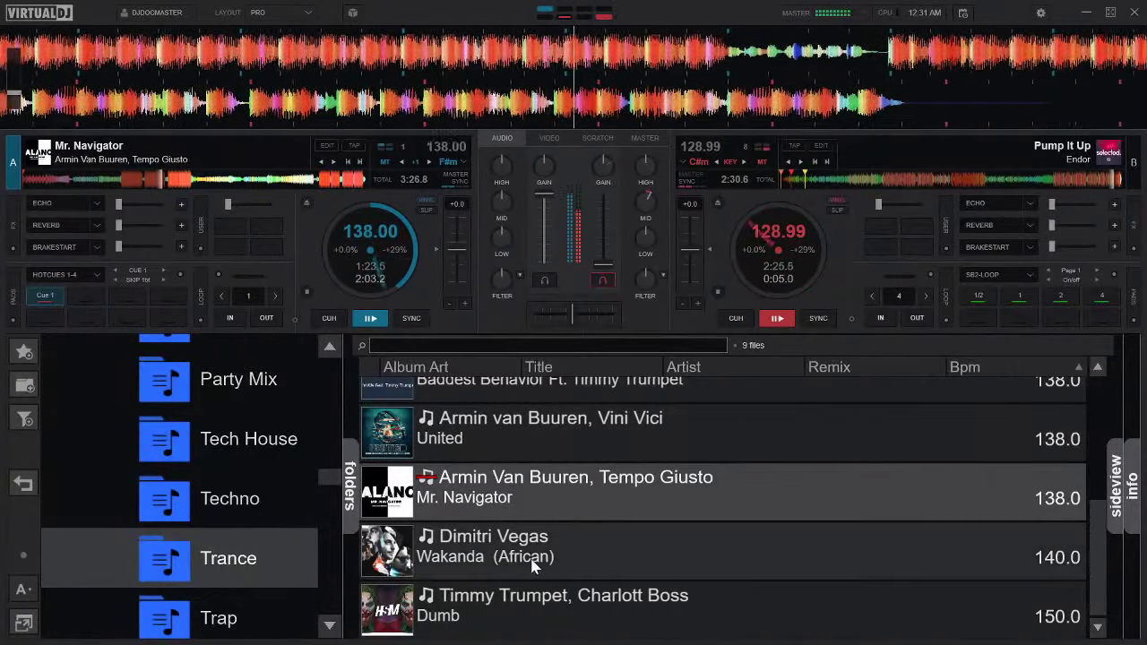
Load "UNTZ UNTZ (Extended Mix)" from the Trance playlist onto deck B and start playing it.
drag(525, 613, 782, 251)
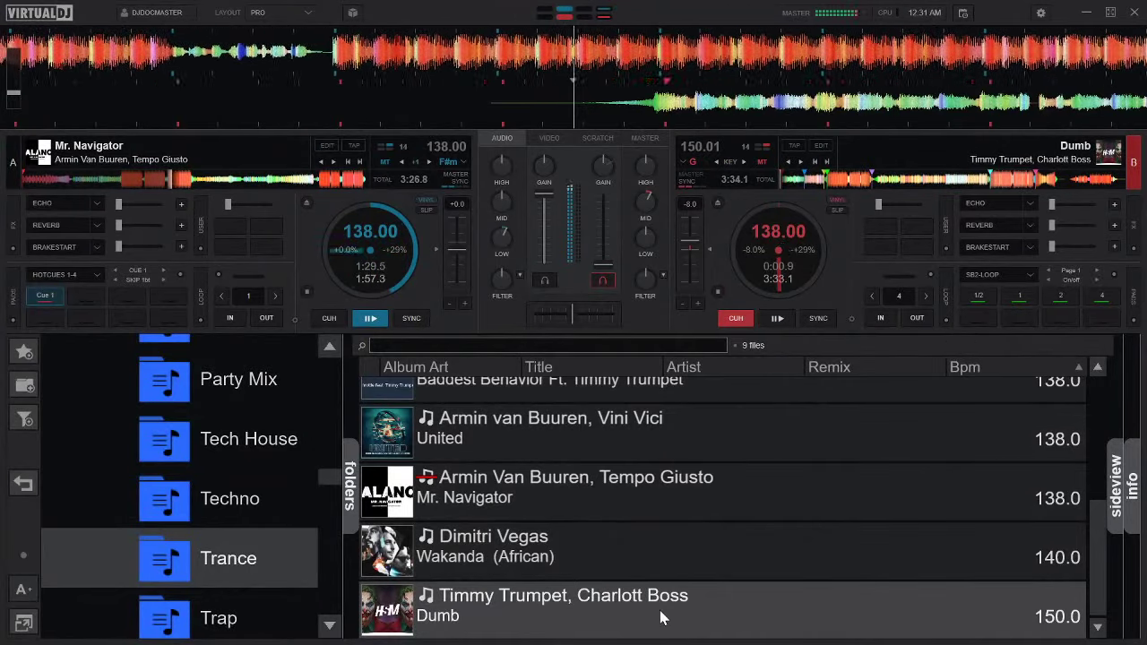
scroll(663, 562, up, 4)
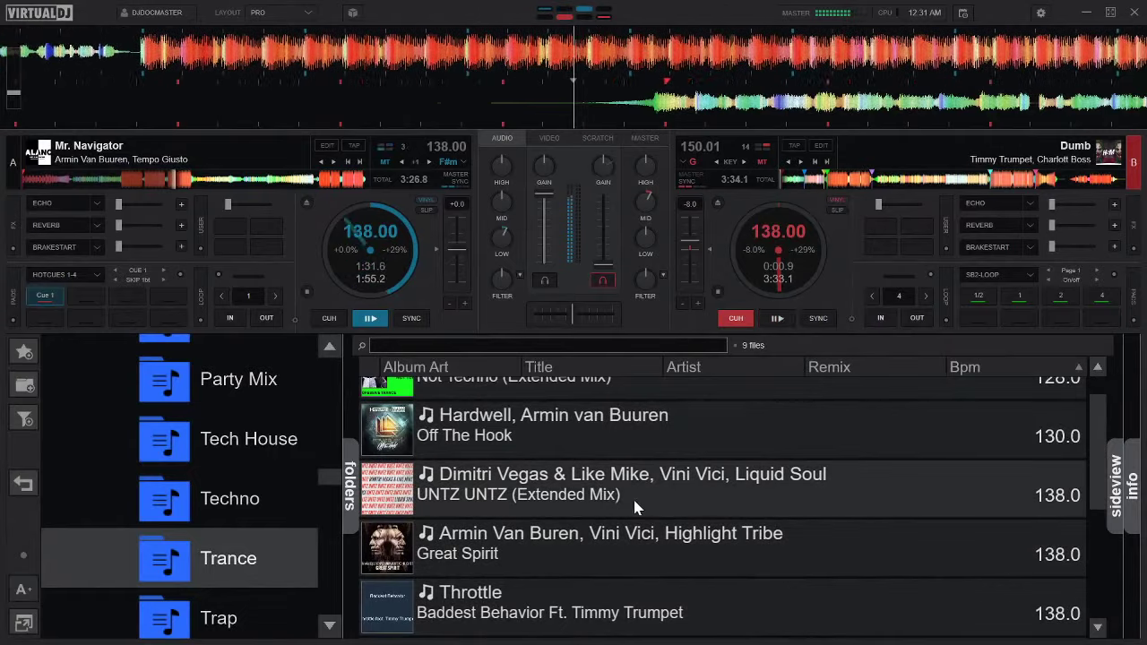
drag(633, 497, 825, 320)
scroll(603, 504, up, 1)
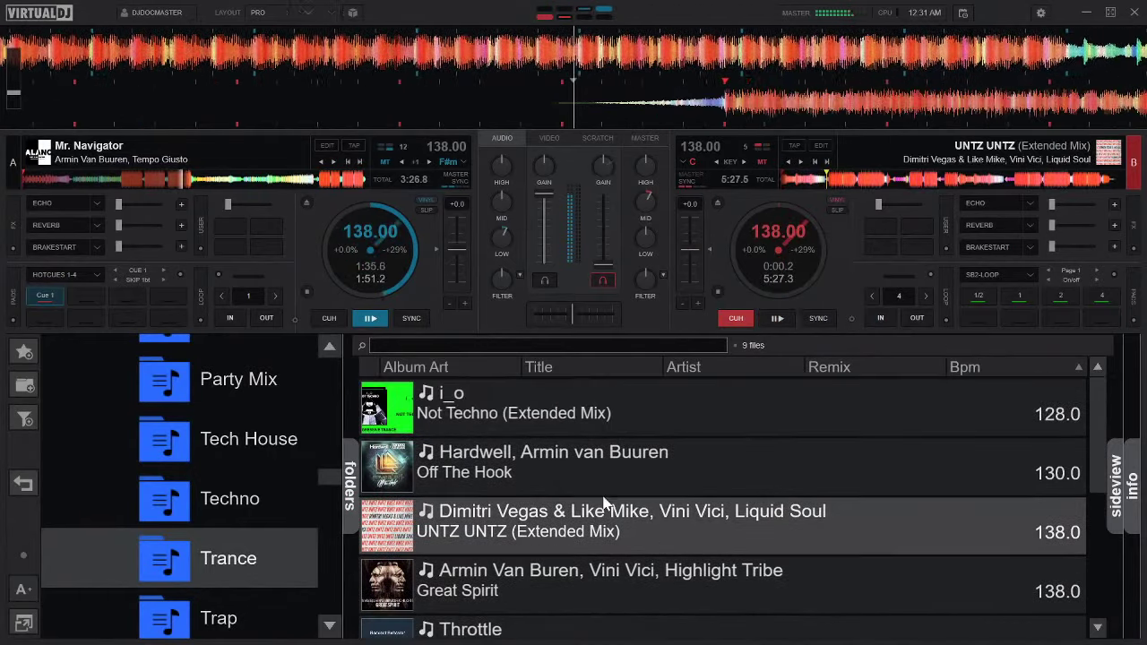
key(space)
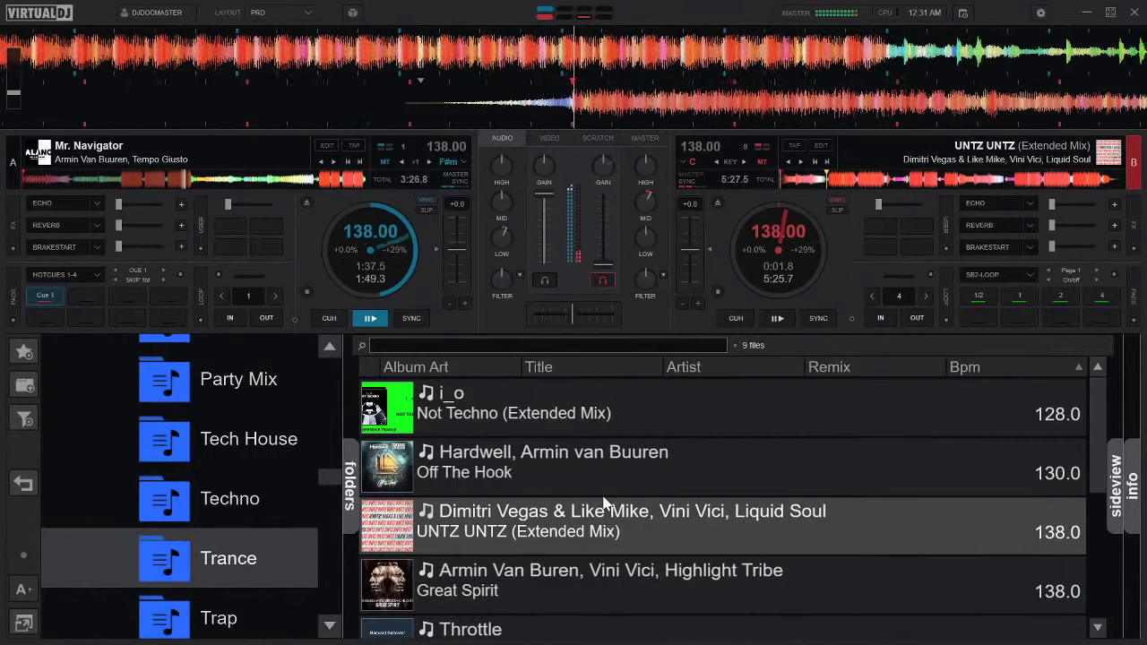
key(space)
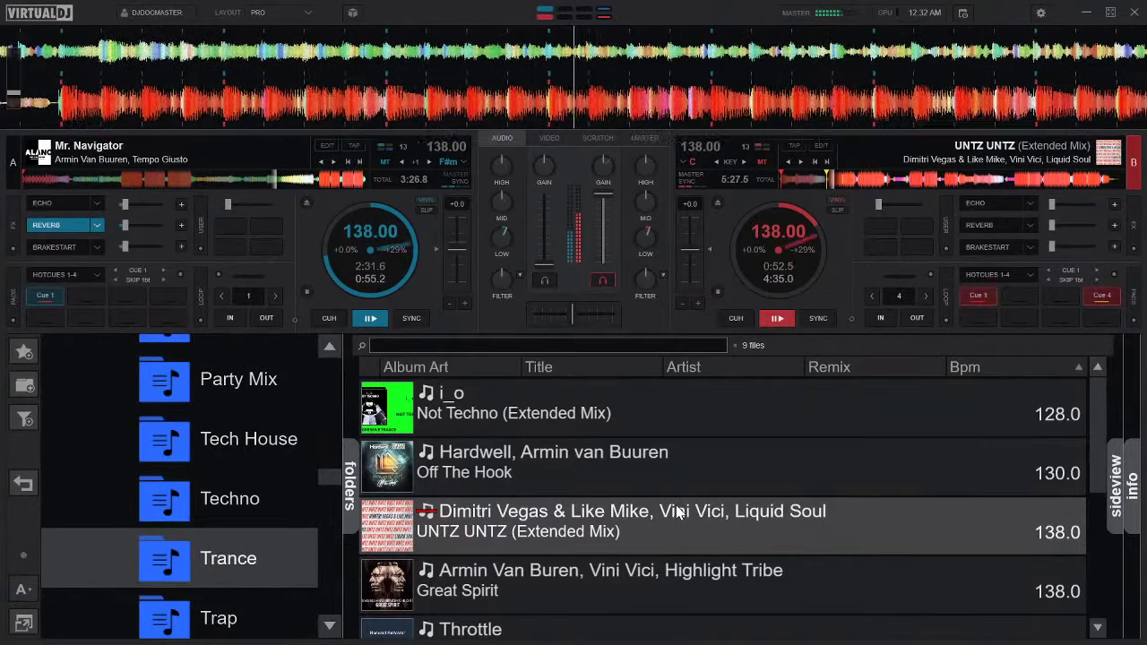
Look through the Trance playlist for the next song, and search the tracks for "disco danci".
scroll(638, 492, down, 3)
scroll(638, 492, up, 3)
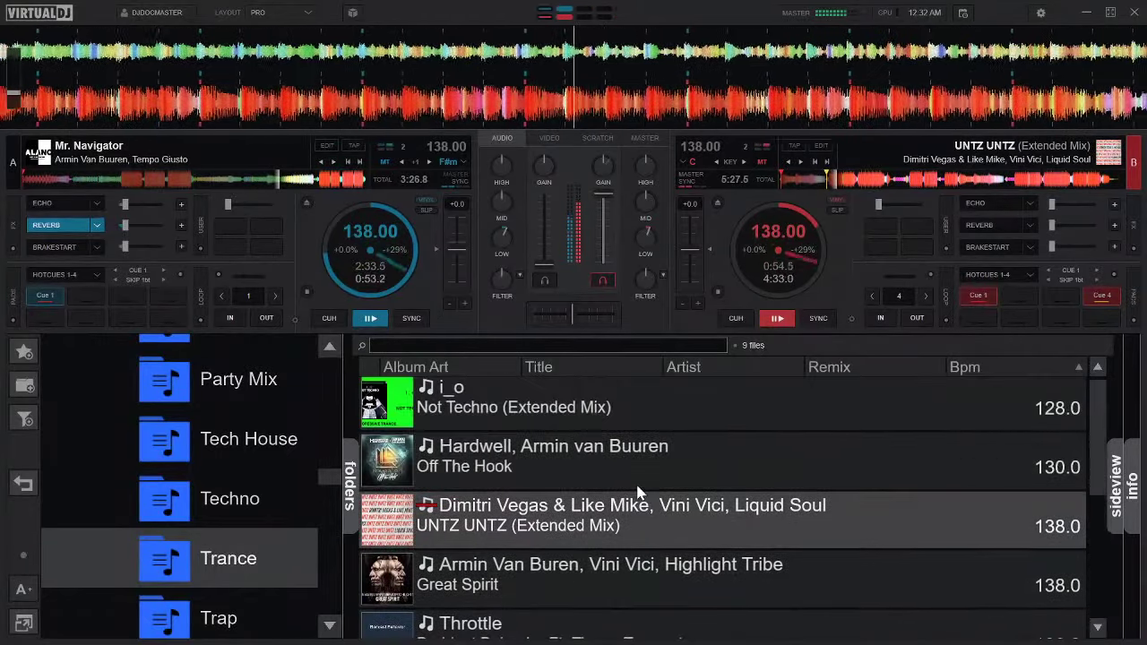
scroll(637, 475, down, 2)
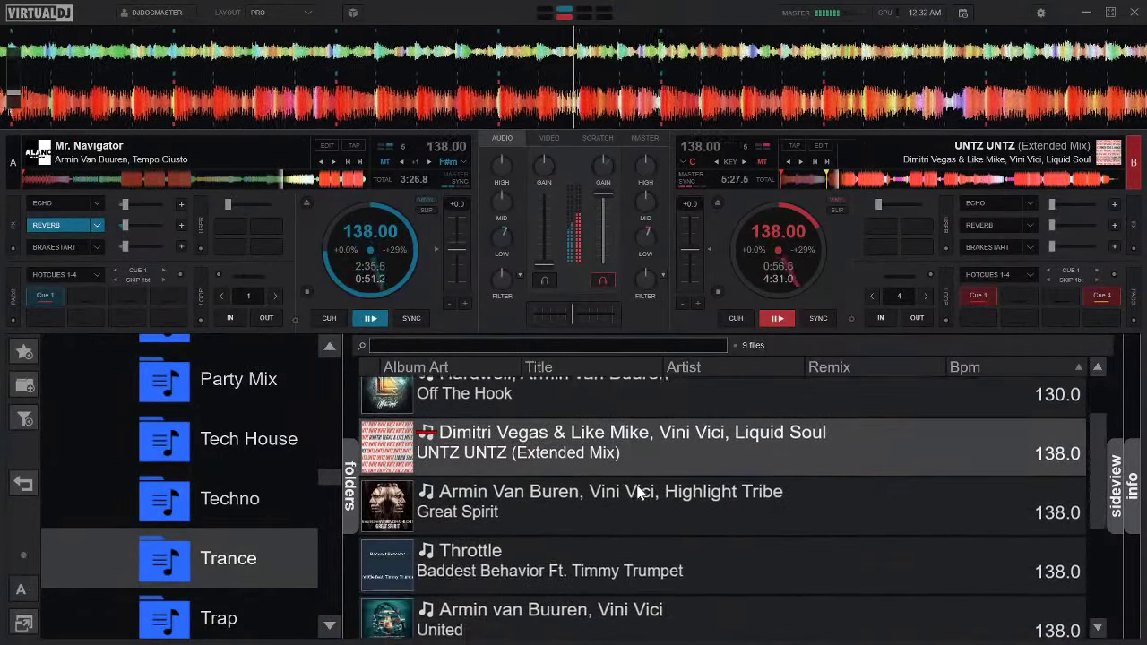
scroll(637, 466, up, 2)
click(484, 342)
text(disco)
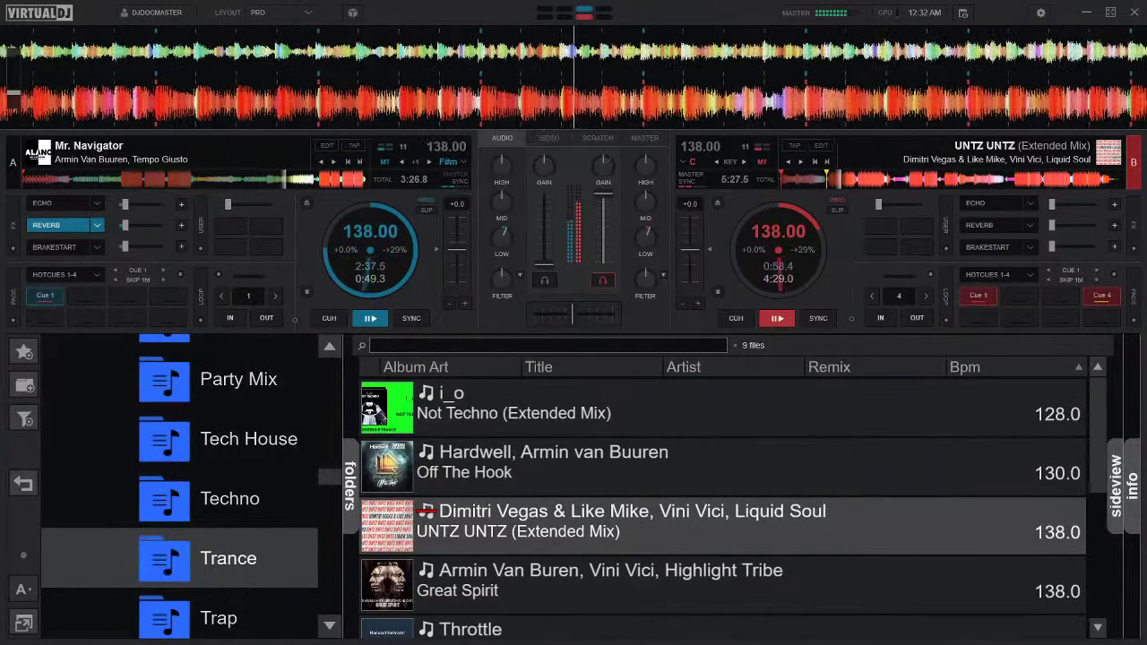
text( danci)
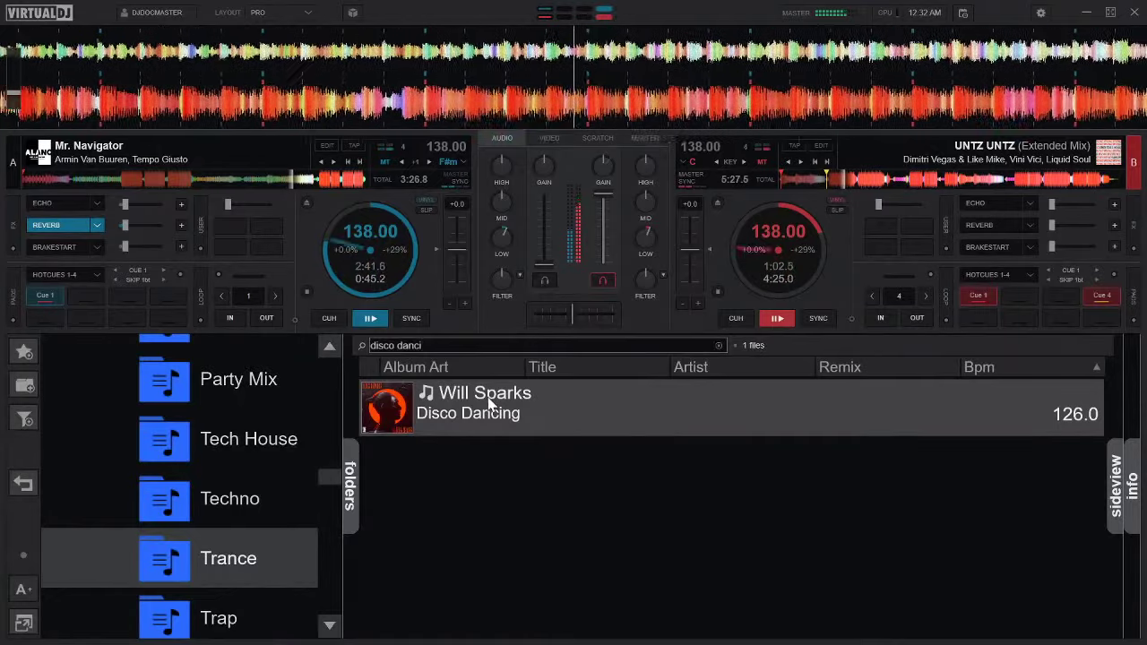
Load Will Sparks' "Disco Dancing" onto deck A and position it in the break before the first drop, at about 0:49.
drag(422, 415, 363, 292)
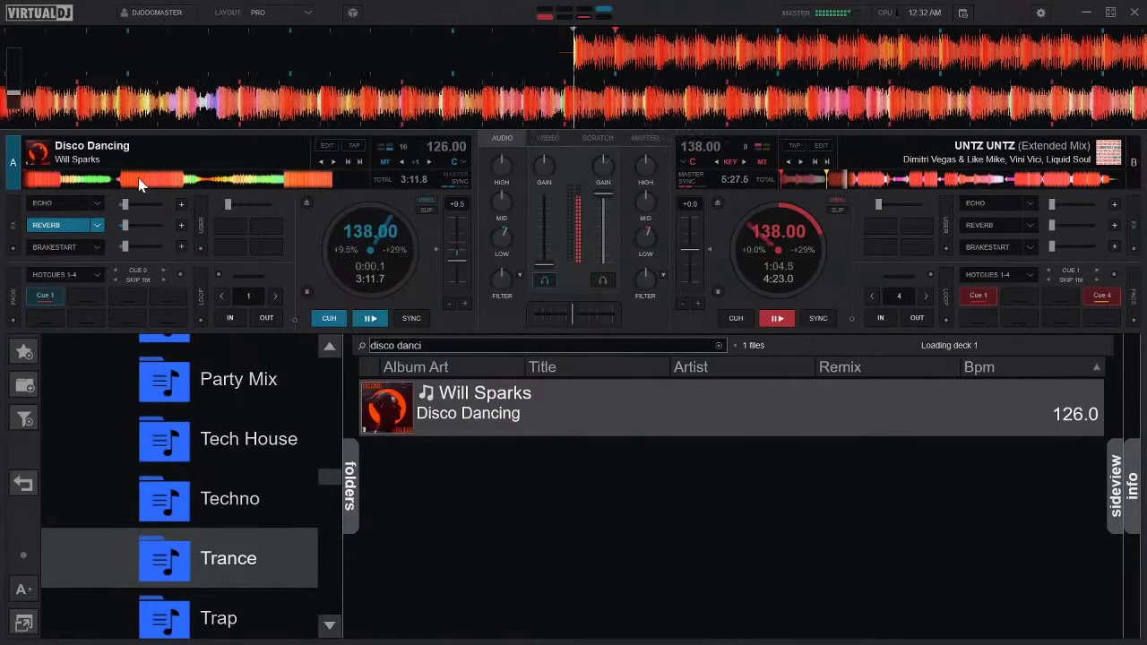
click(115, 179)
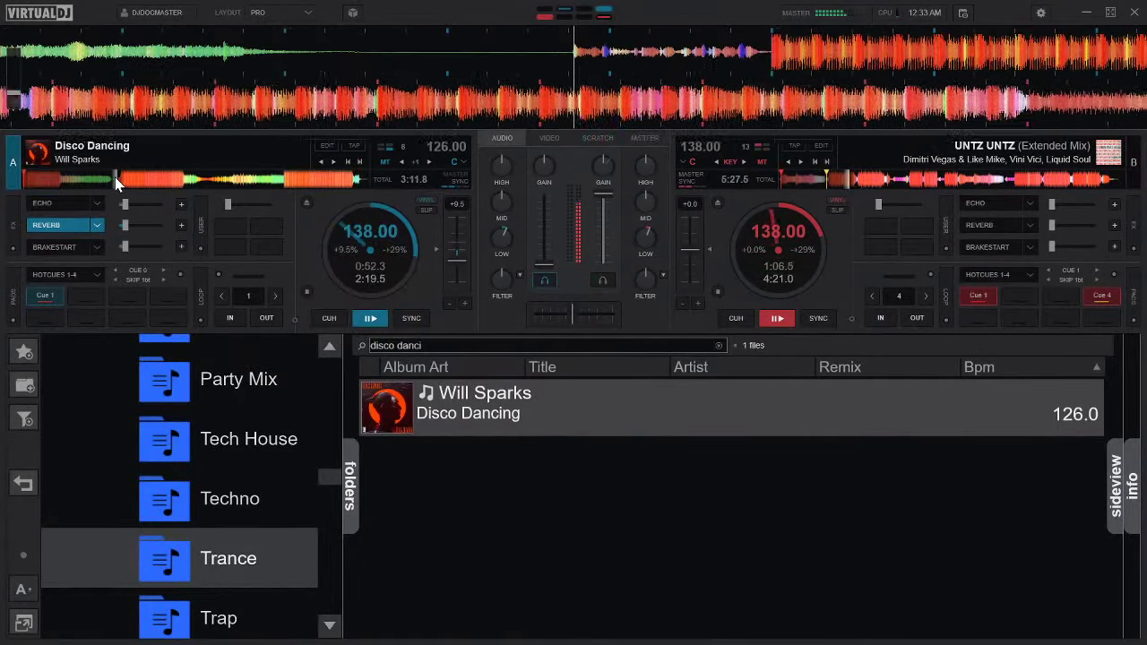
click(115, 178)
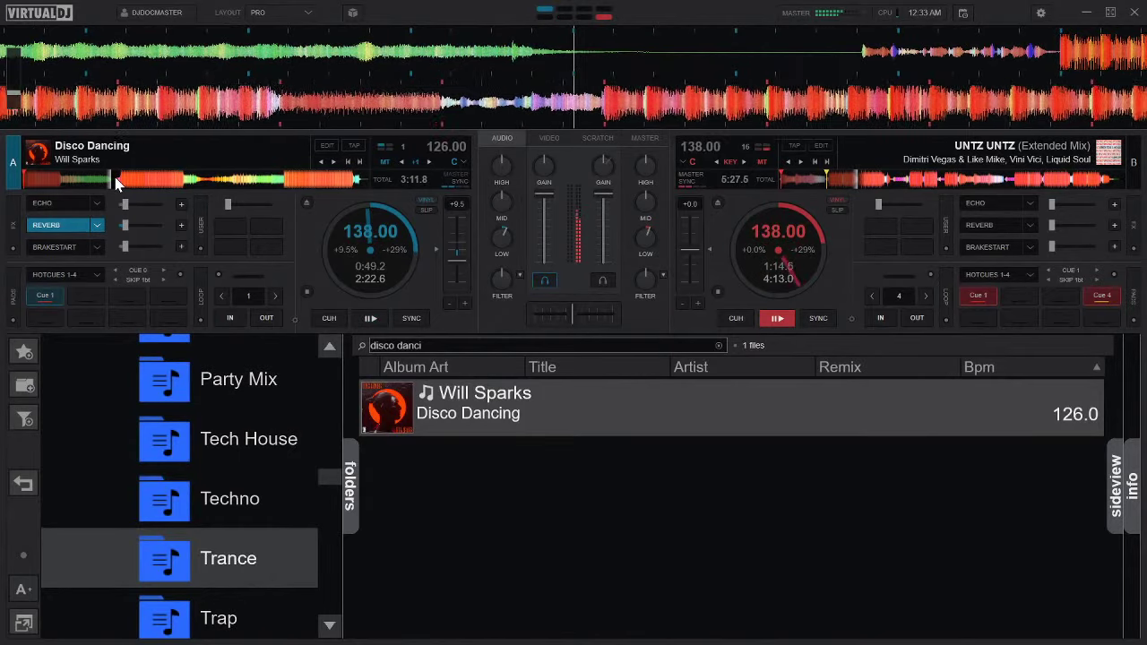
Start playing "Disco Dancing" on deck A and lower its tempo to 135.00 BPM.
key(space)
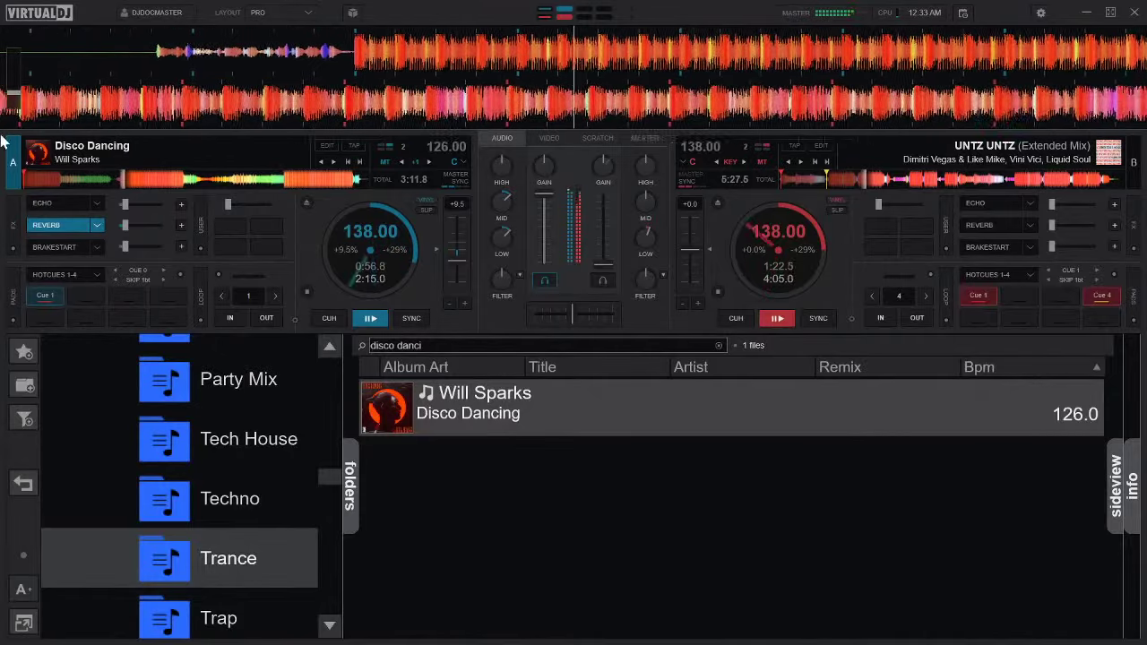
click(434, 249)
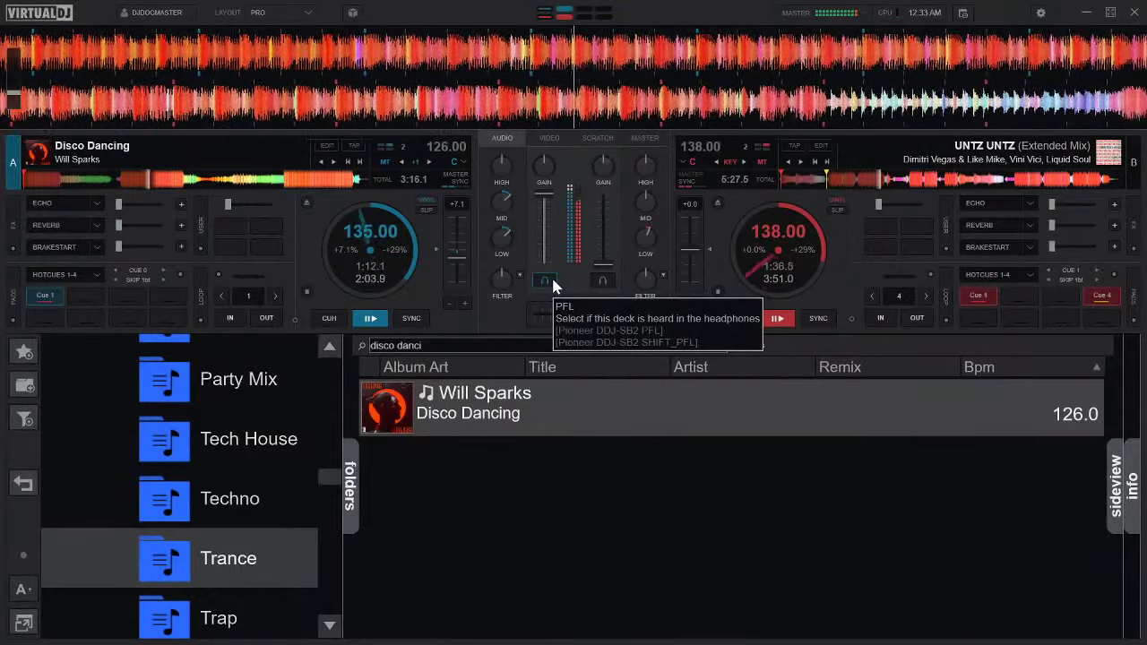
Clear the track search and load "Great Spirit" from the Trance playlist onto deck B.
click(722, 344)
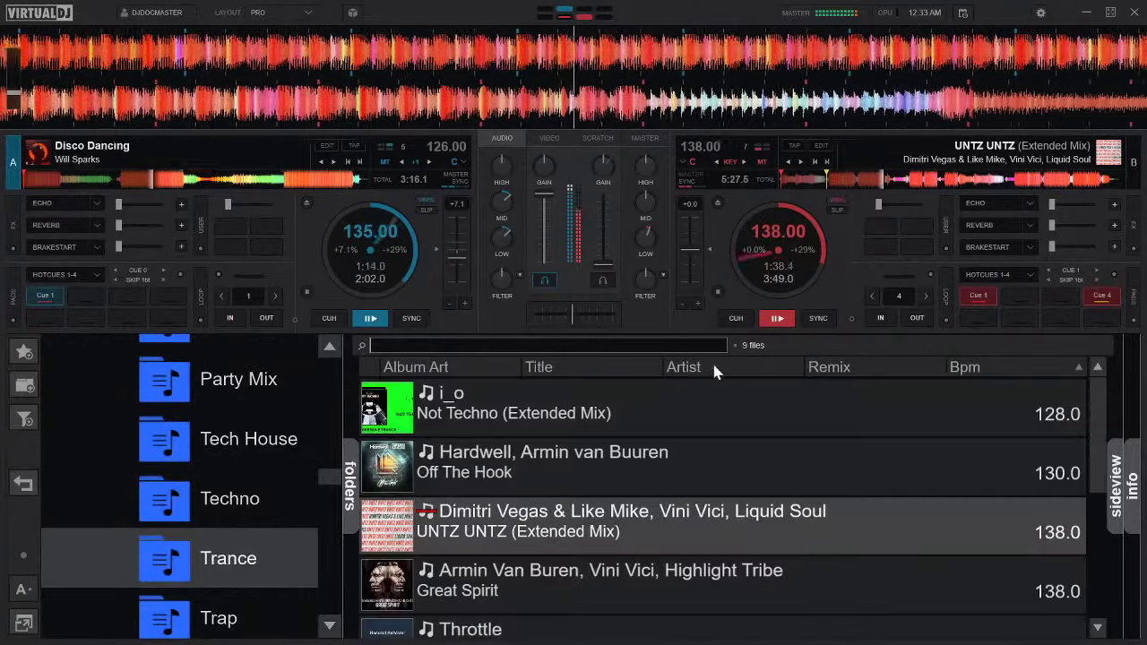
scroll(629, 582, down, 1)
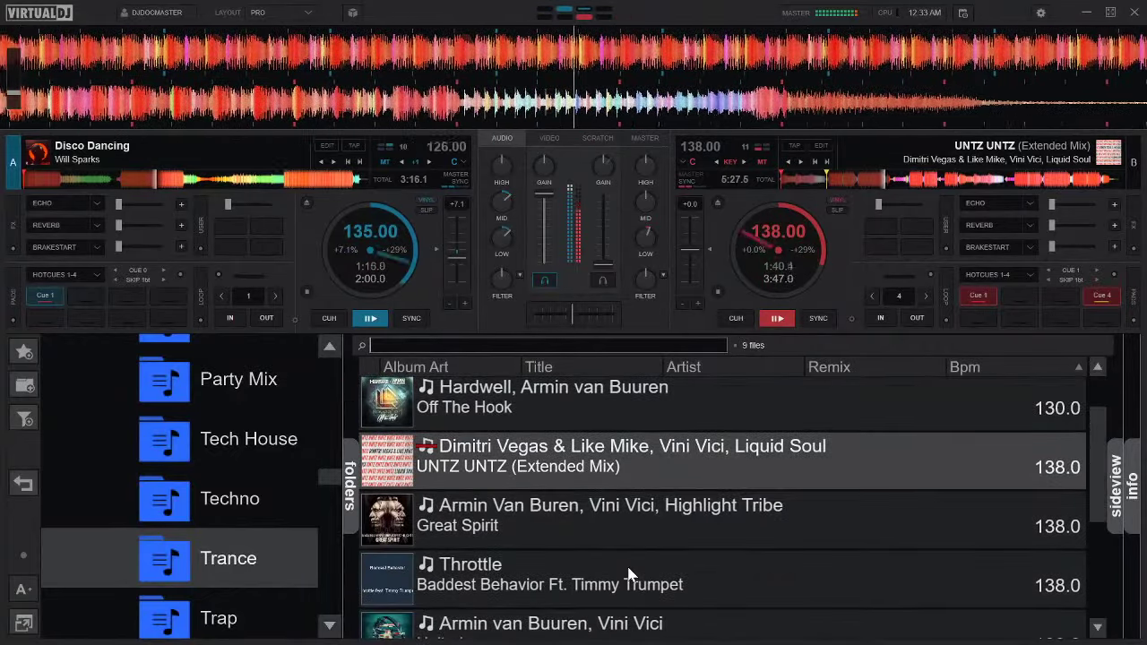
right_click(655, 536)
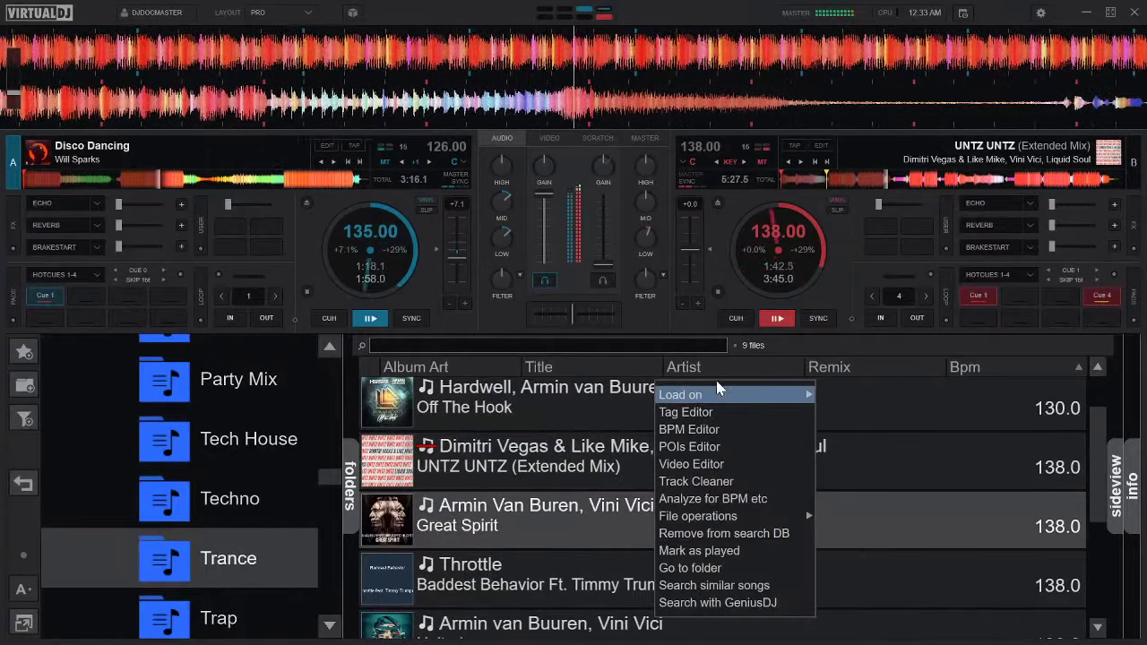
drag(507, 508, 784, 237)
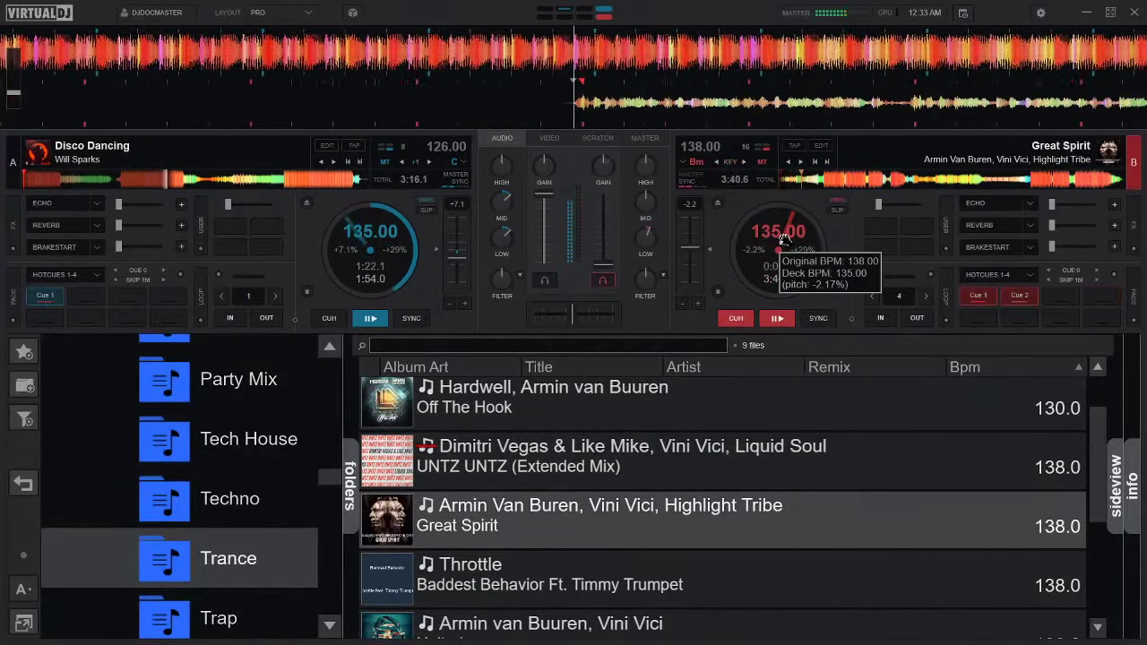